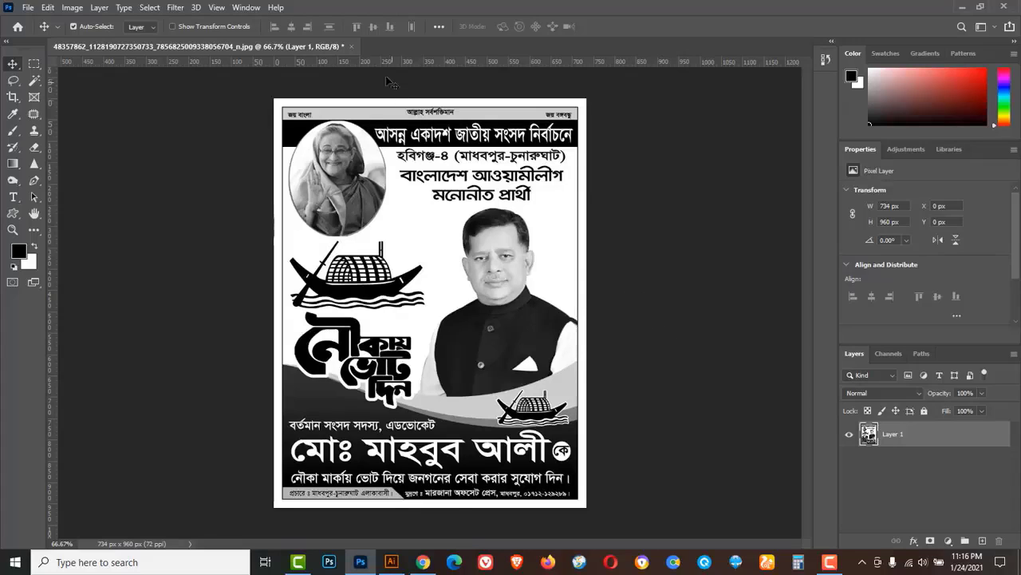
Close the old poster unsaved and create a white 18 × 24 inch, 300 ppi document.
left_click(352, 46)
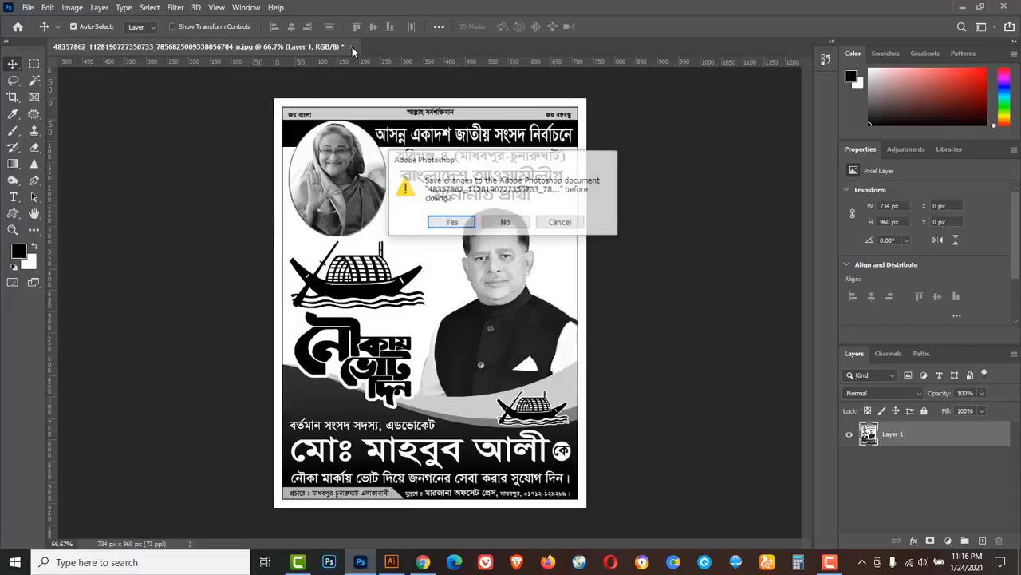
left_click(506, 224)
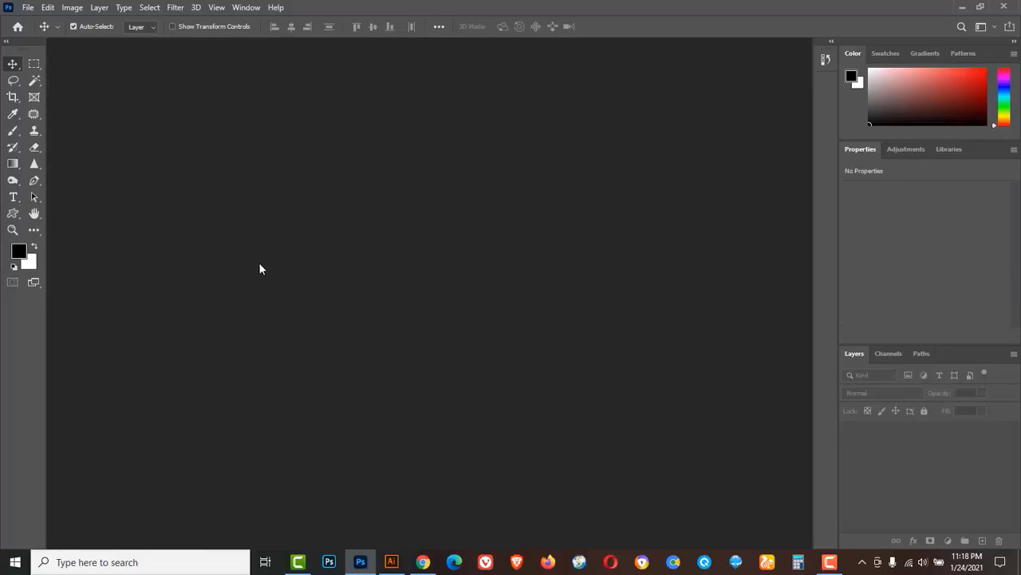
left_click(28, 7)
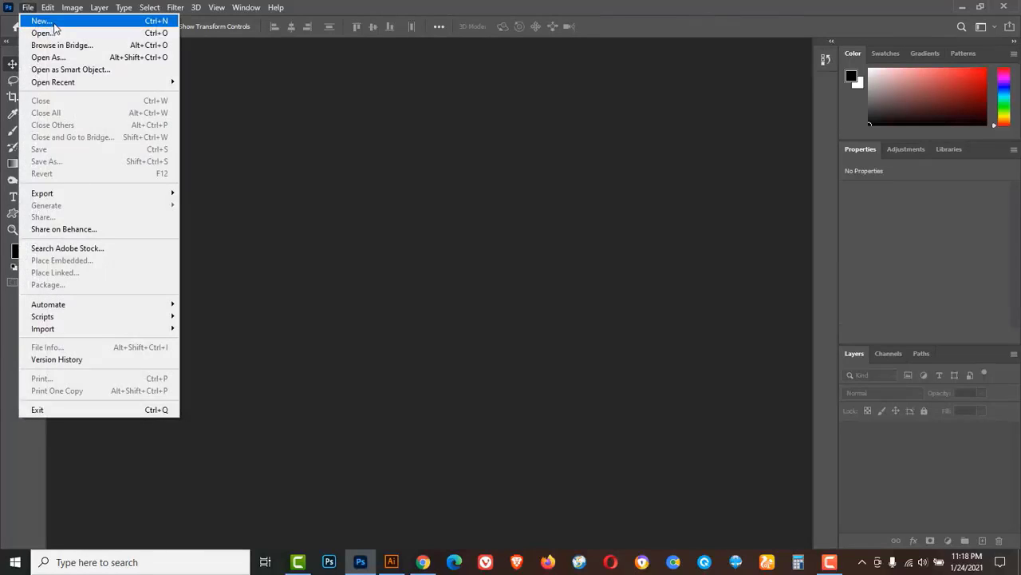
left_click(54, 26)
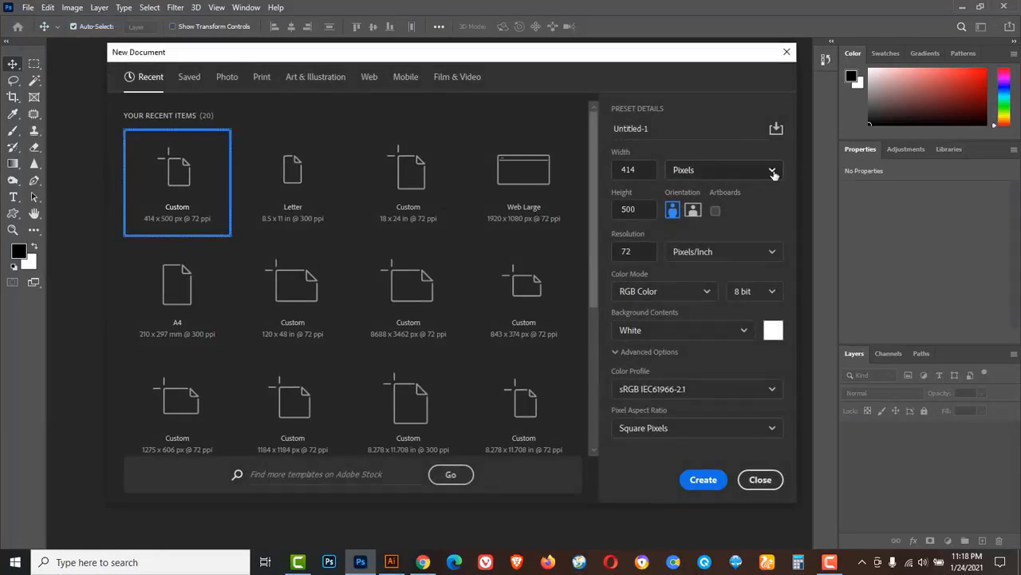
left_click(772, 172)
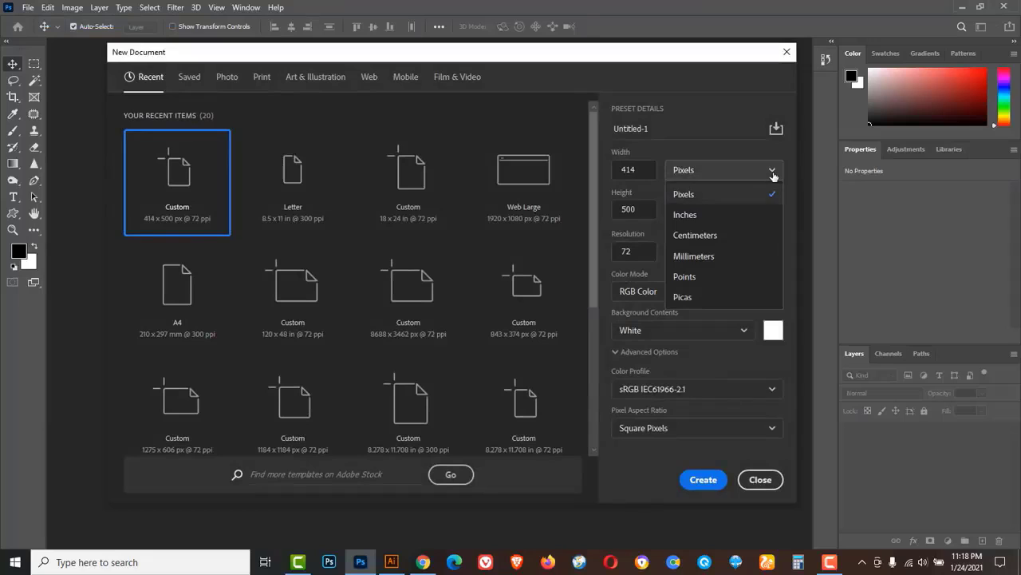
left_click(705, 217)
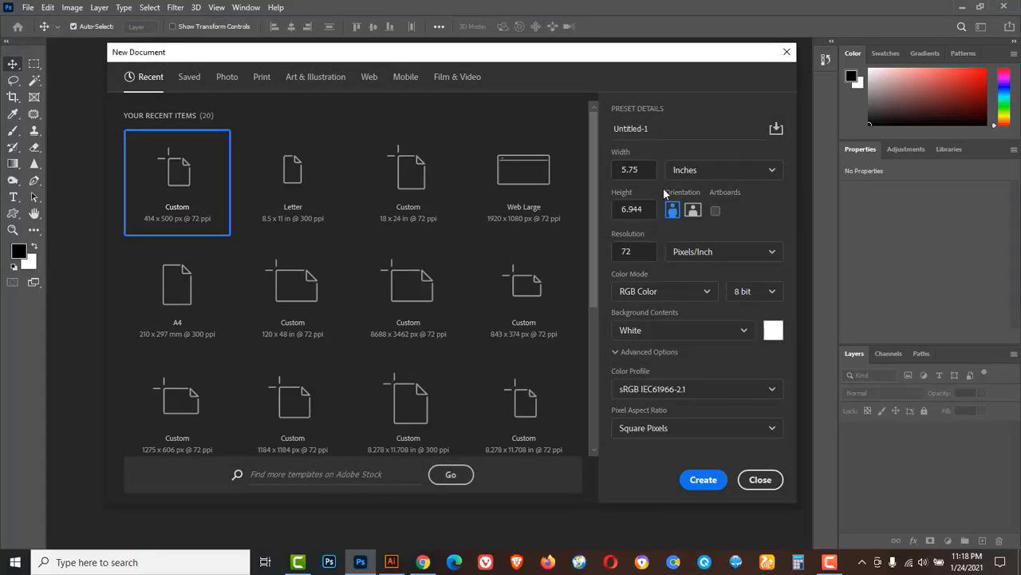
left_click(643, 169)
type("18")
key("Tab")
type("2")
key("Tab")
left_click(703, 481)
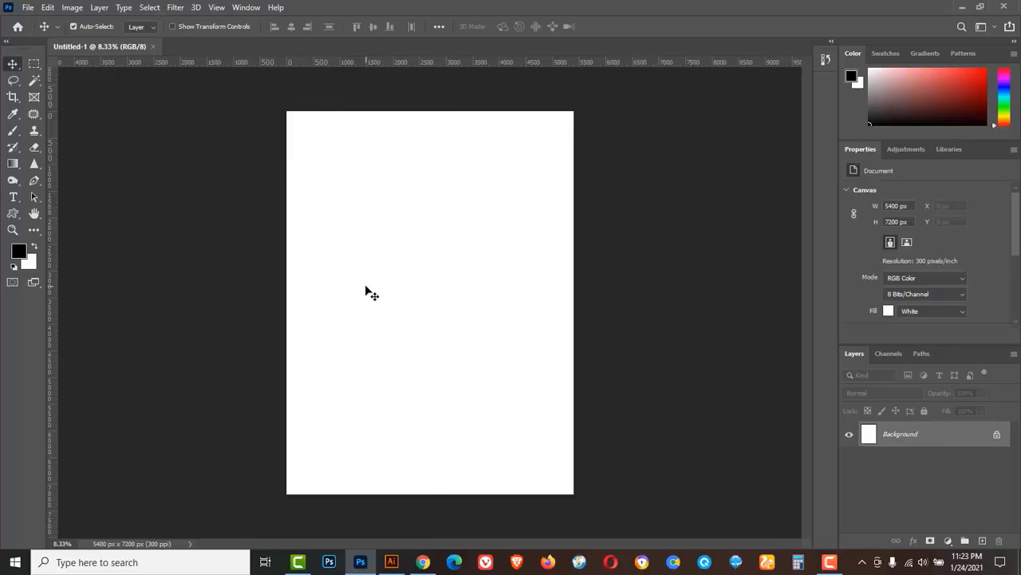
Add vertical margin guides at 0.25 in and 17.75 in.
left_click(216, 7)
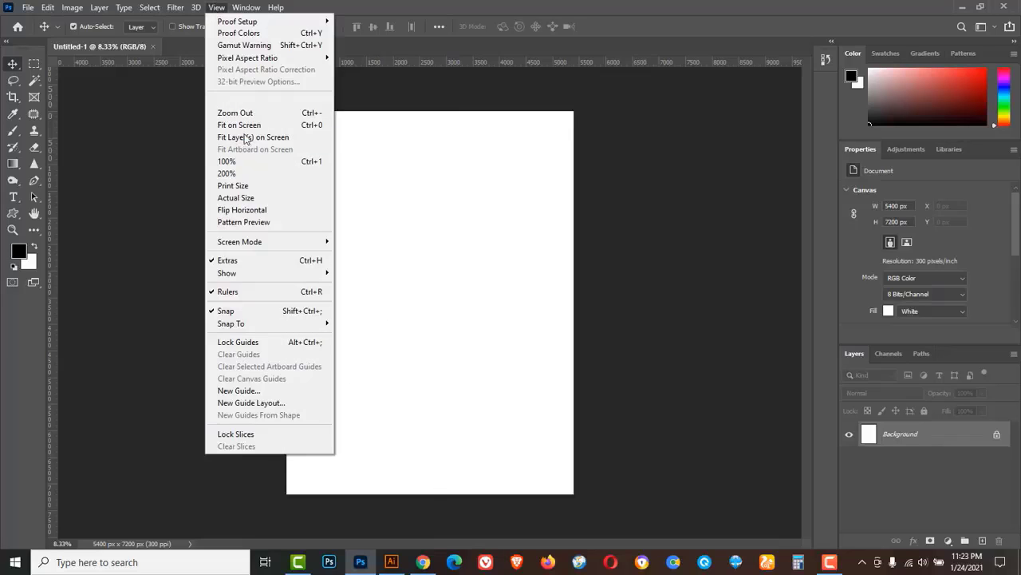
left_click(244, 390)
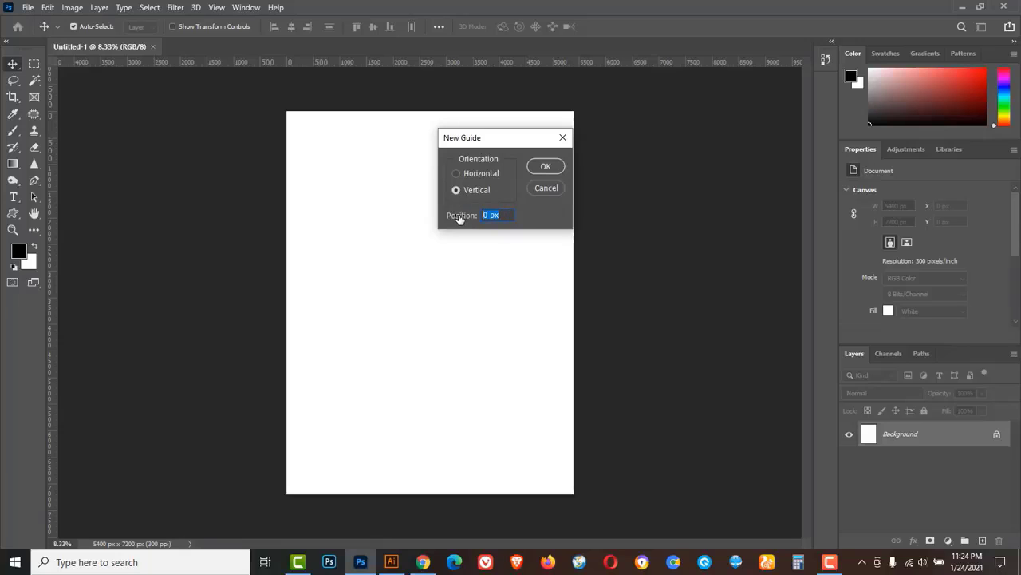
type("0.25in")
left_click(545, 166)
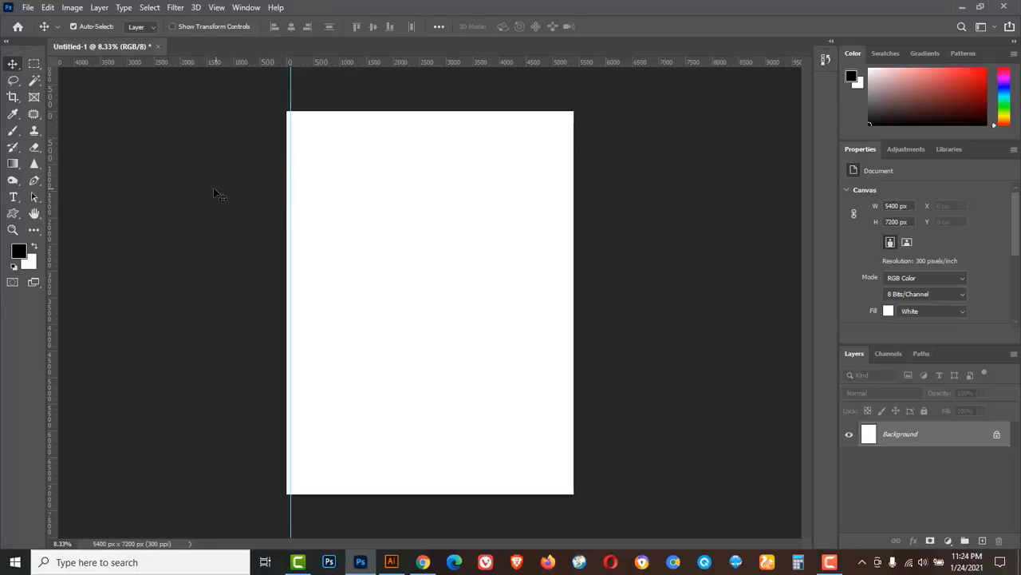
left_click(216, 7)
left_click(234, 390)
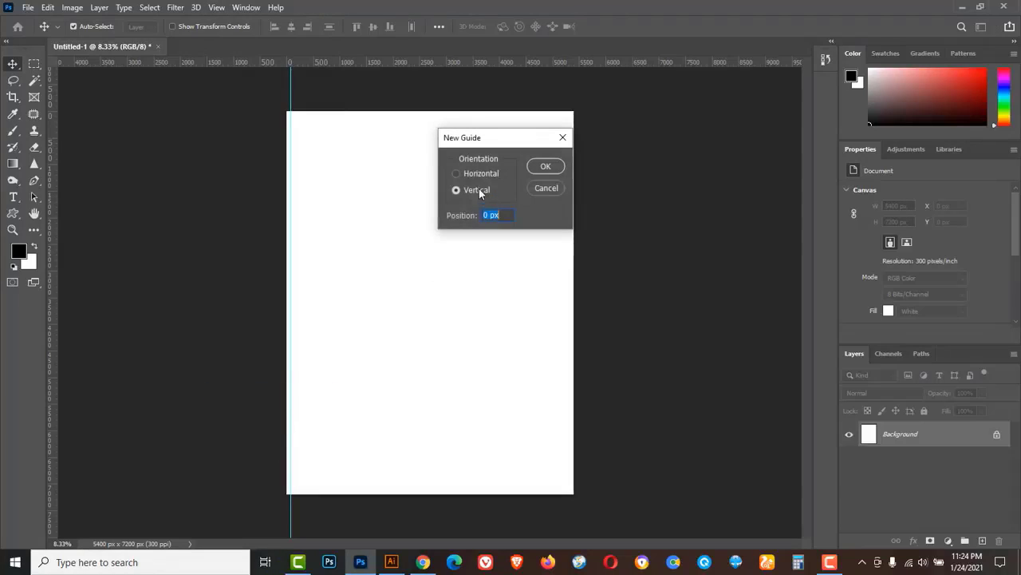
left_click_drag(473, 217, 463, 220)
type("17.75in")
left_click(545, 166)
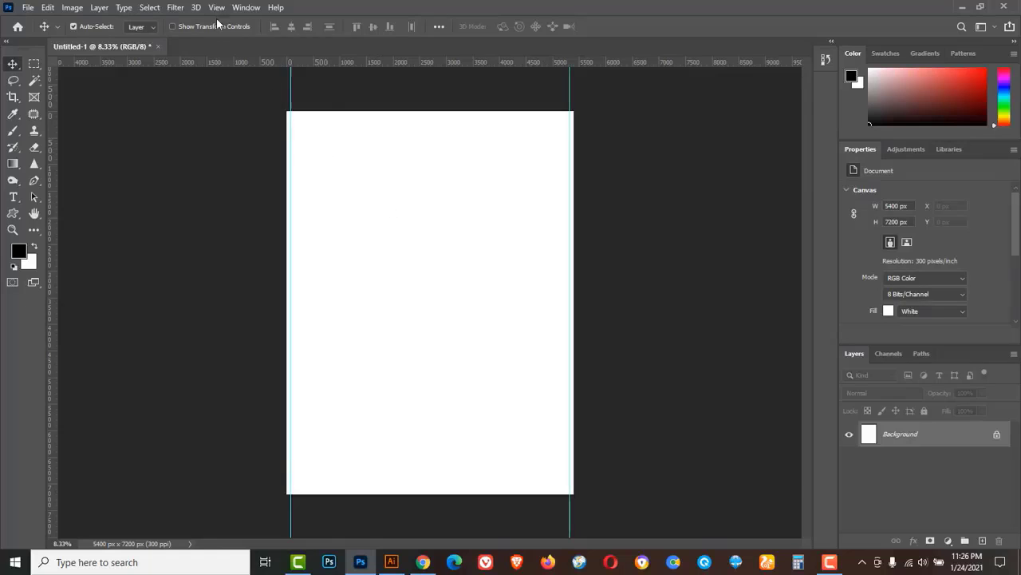
Add horizontal margin guides at 0.25 in and 23.75 in.
left_click(216, 7)
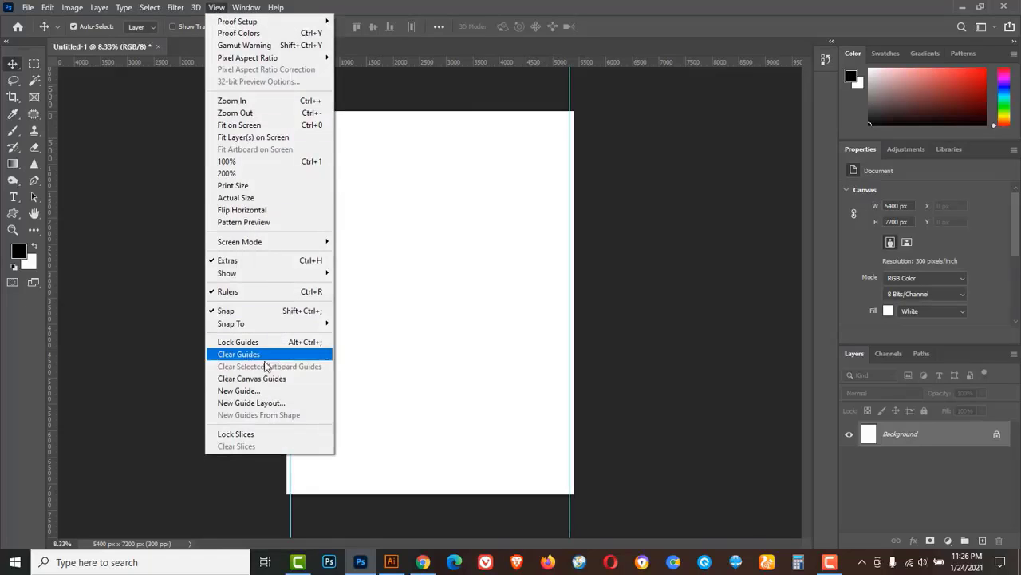
left_click(249, 390)
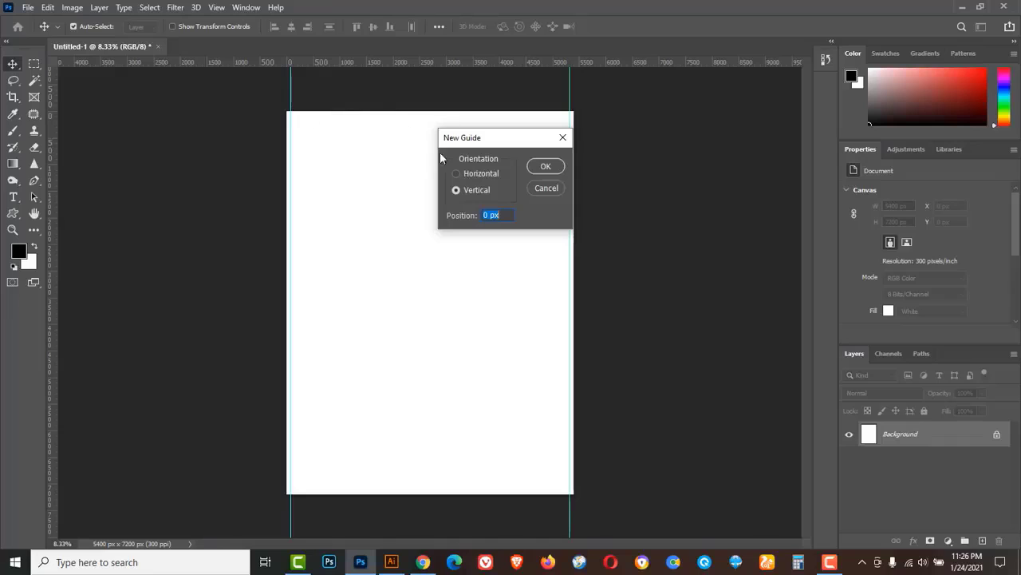
left_click(458, 173)
type("0.25in")
key("Return")
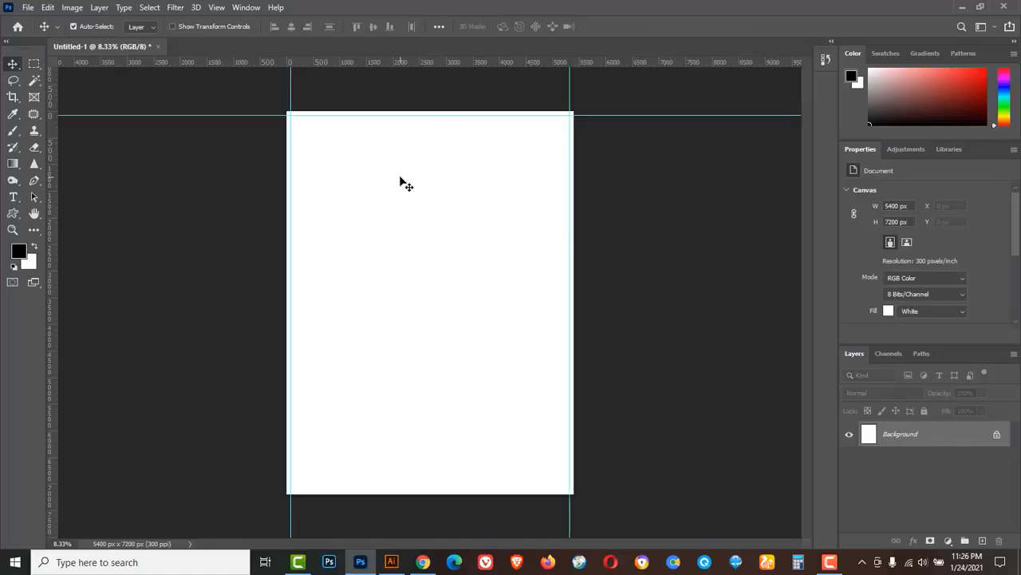
left_click(216, 8)
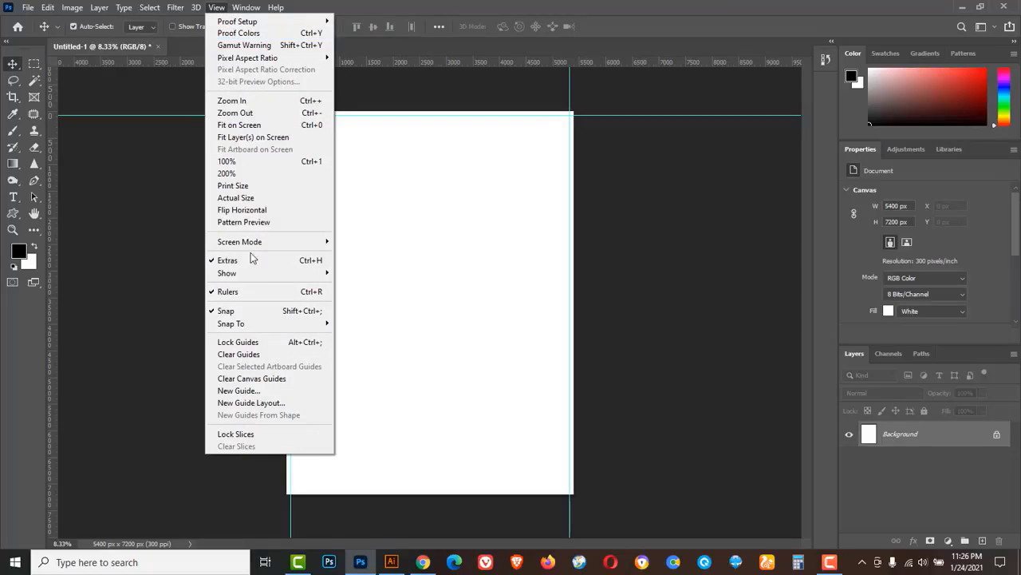
left_click(244, 391)
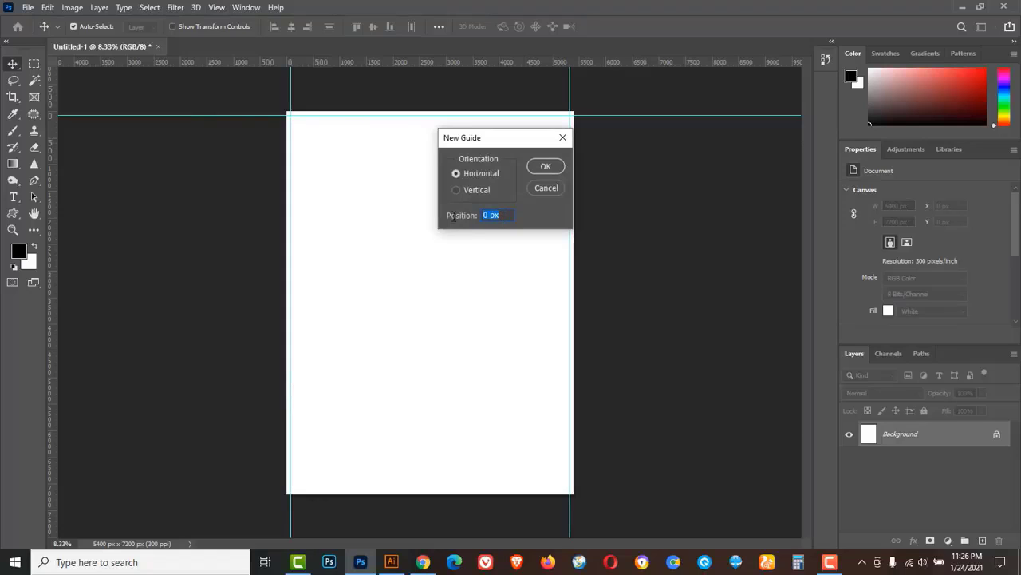
type("23.75in")
left_click(545, 166)
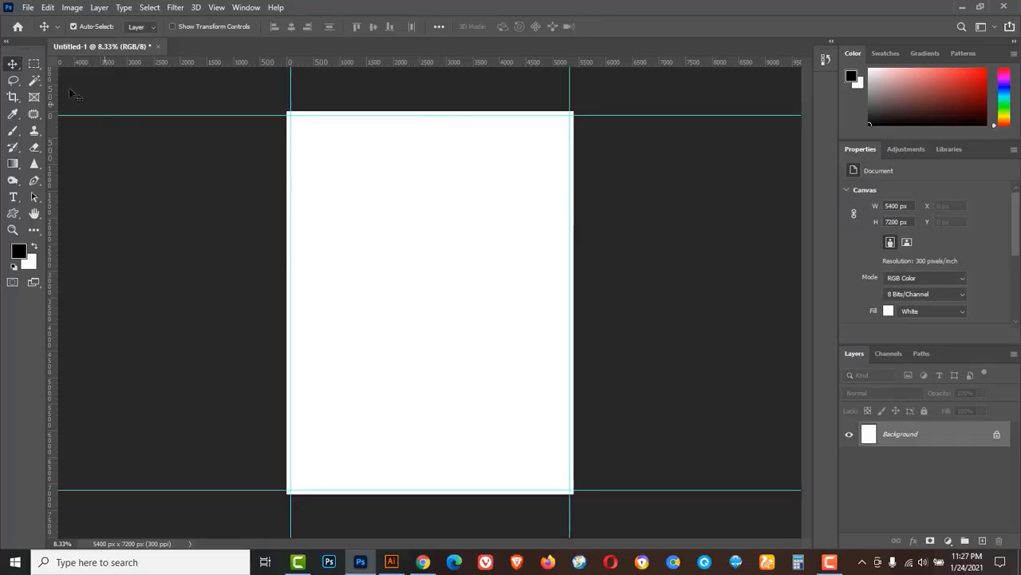
Fill a full-width top strip on a new layer with grey #818181, then deselect.
left_click(34, 64)
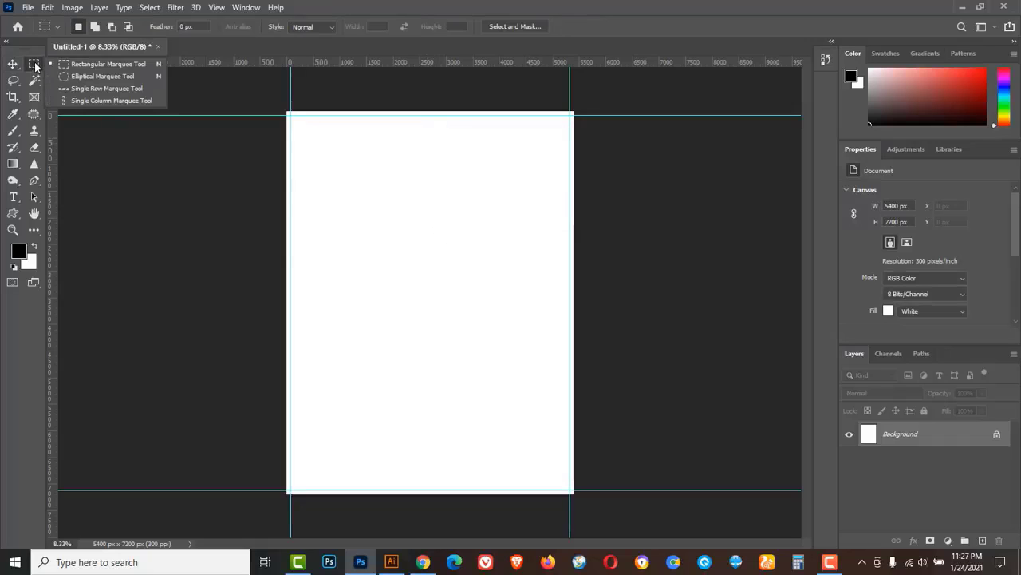
left_click(93, 65)
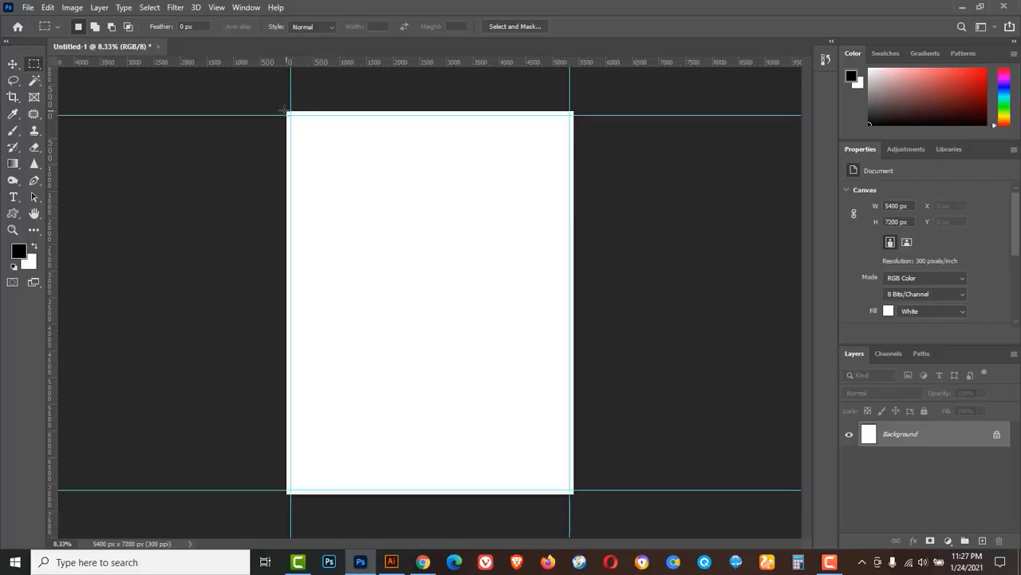
left_click_drag(283, 110, 582, 131)
left_click(982, 542)
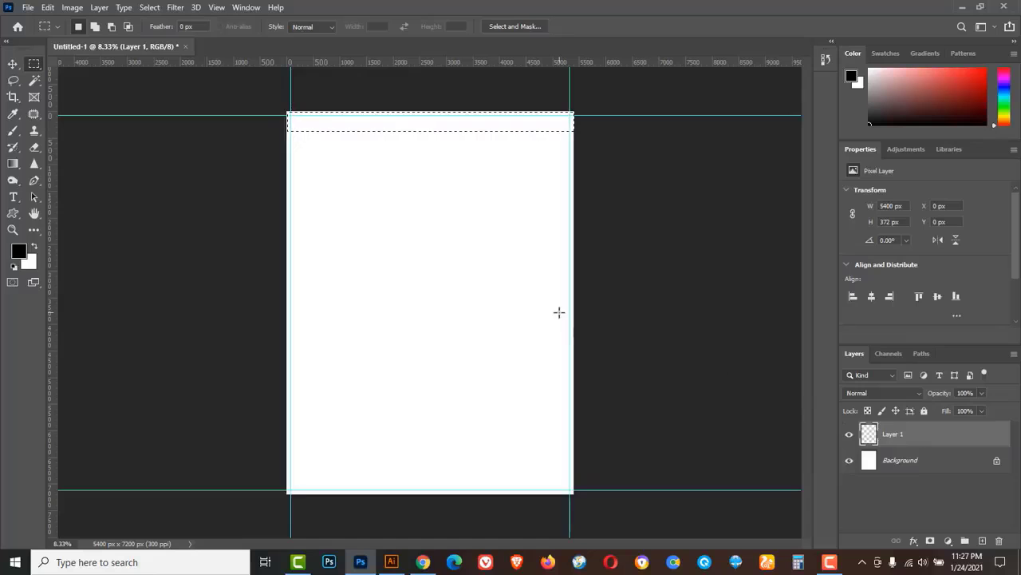
left_click(19, 252)
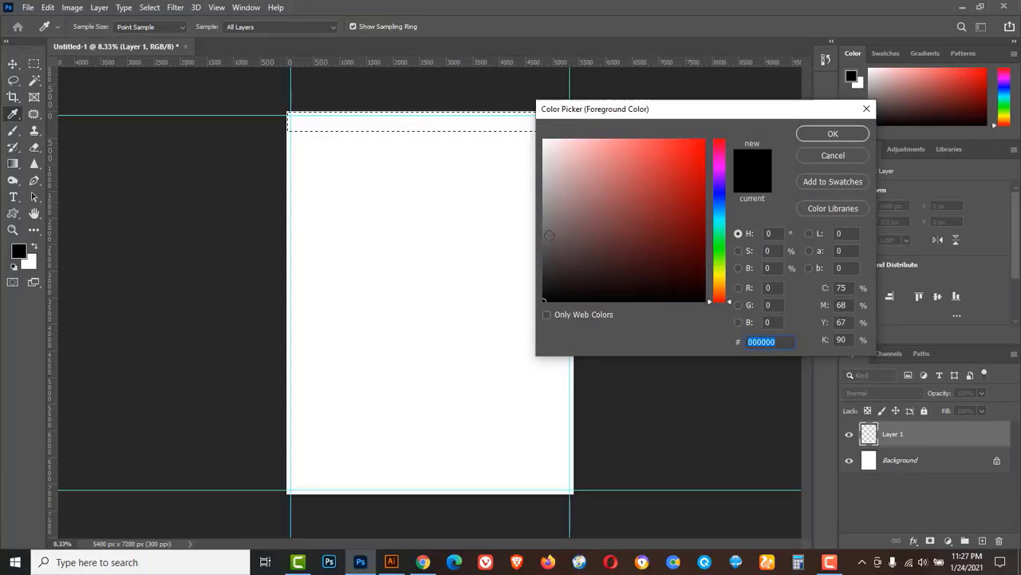
left_click_drag(550, 234, 541, 219)
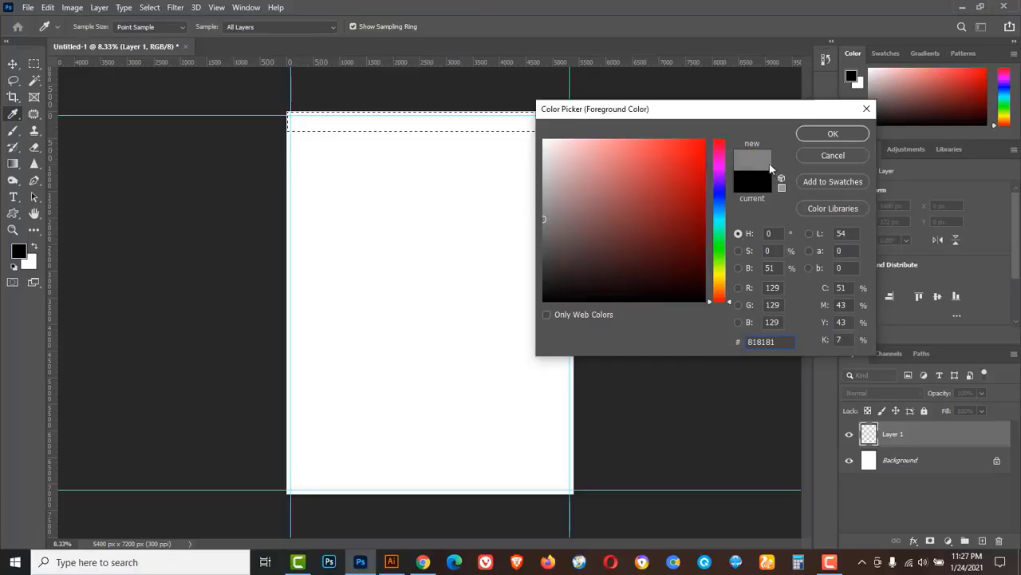
left_click(822, 134)
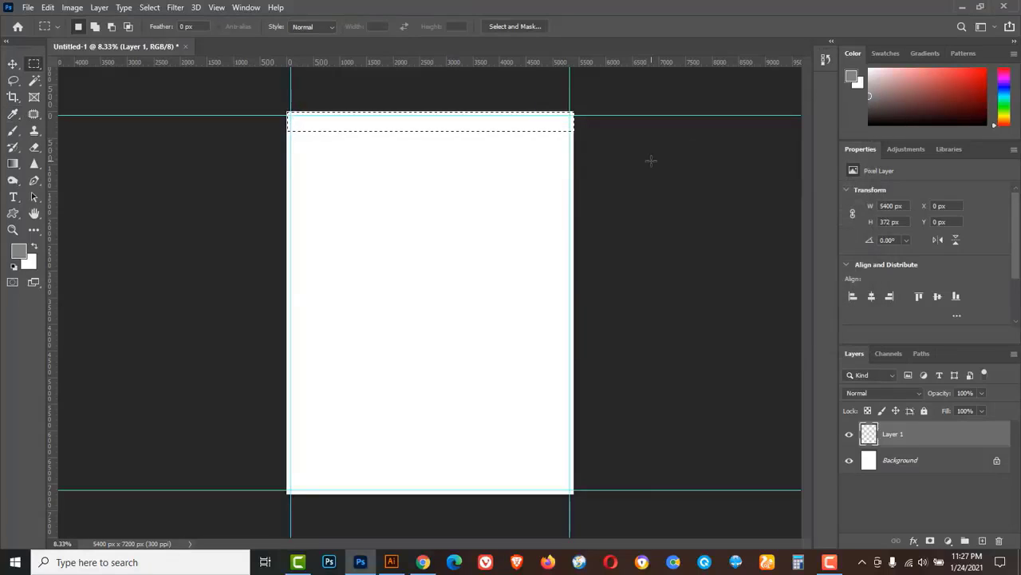
key("alt+BackSpace")
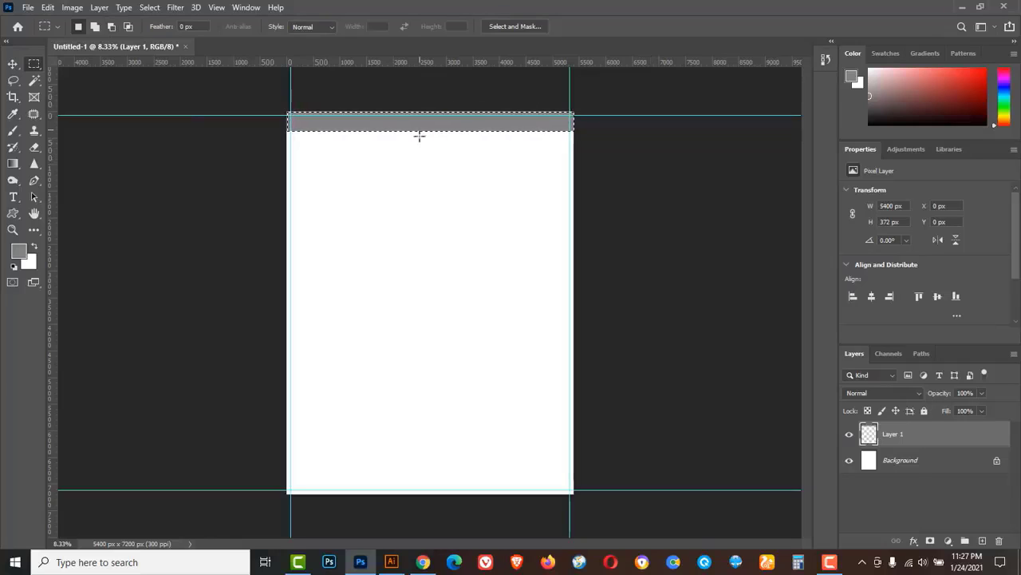
left_click(150, 9)
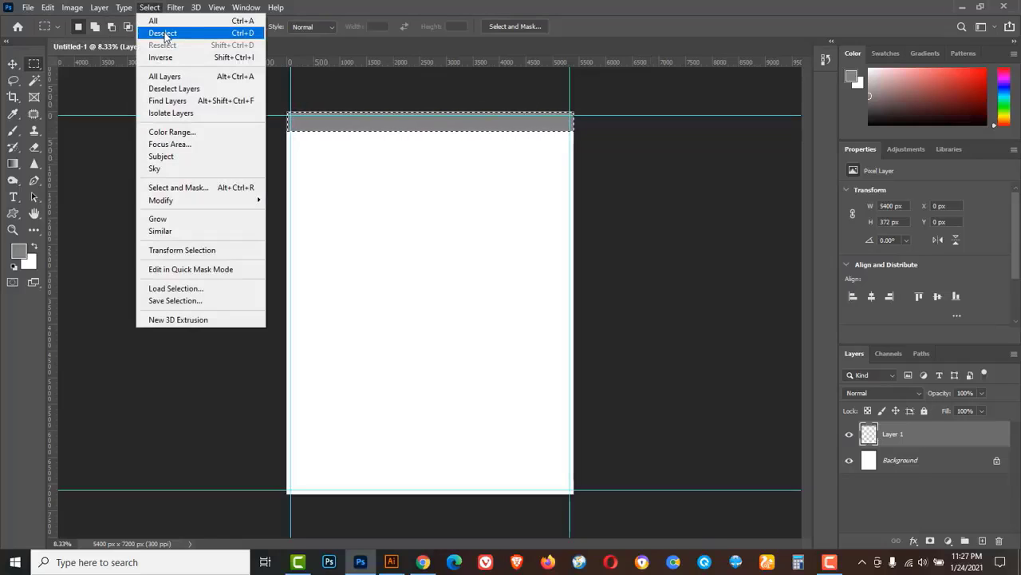
left_click(246, 34)
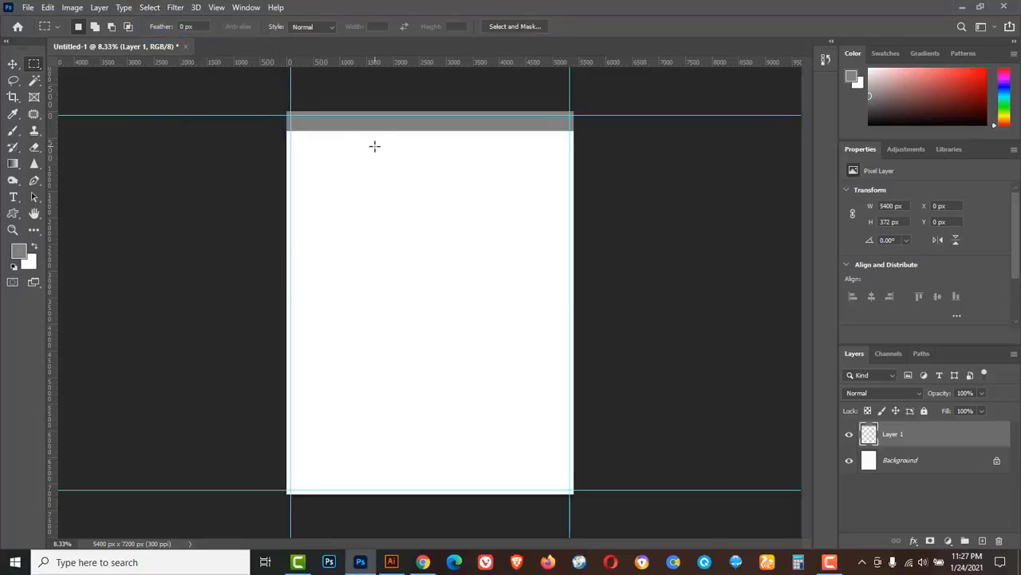
Zoom in on the top grey band and select the Horizontal Type Tool.
left_click(378, 106)
left_click(382, 106)
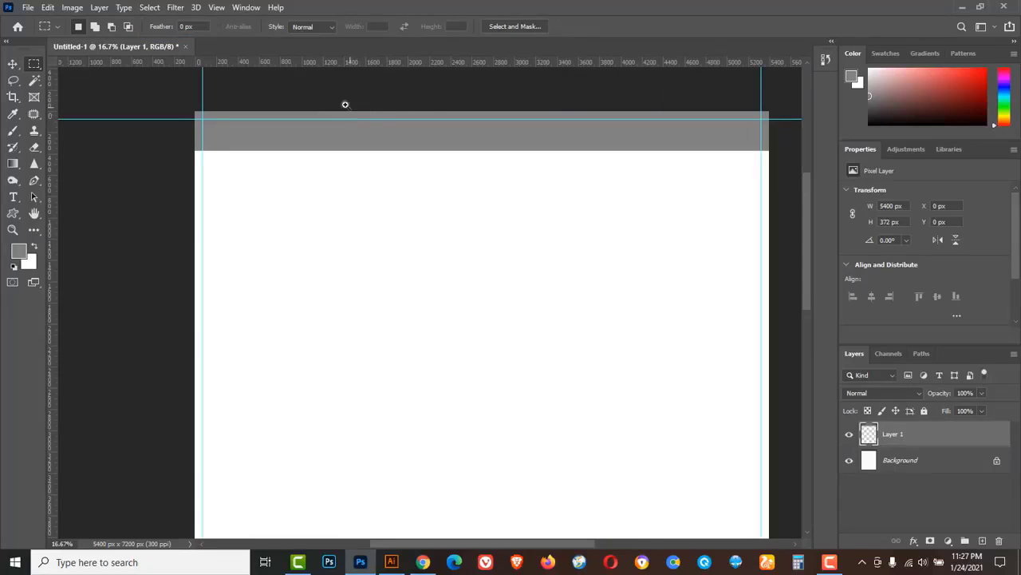
left_click(345, 104)
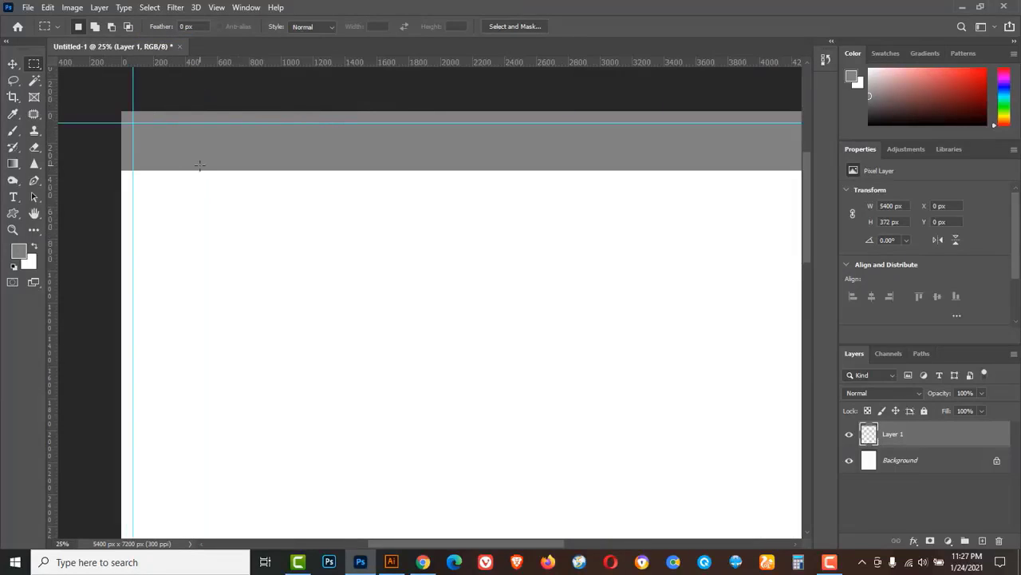
left_click(13, 197)
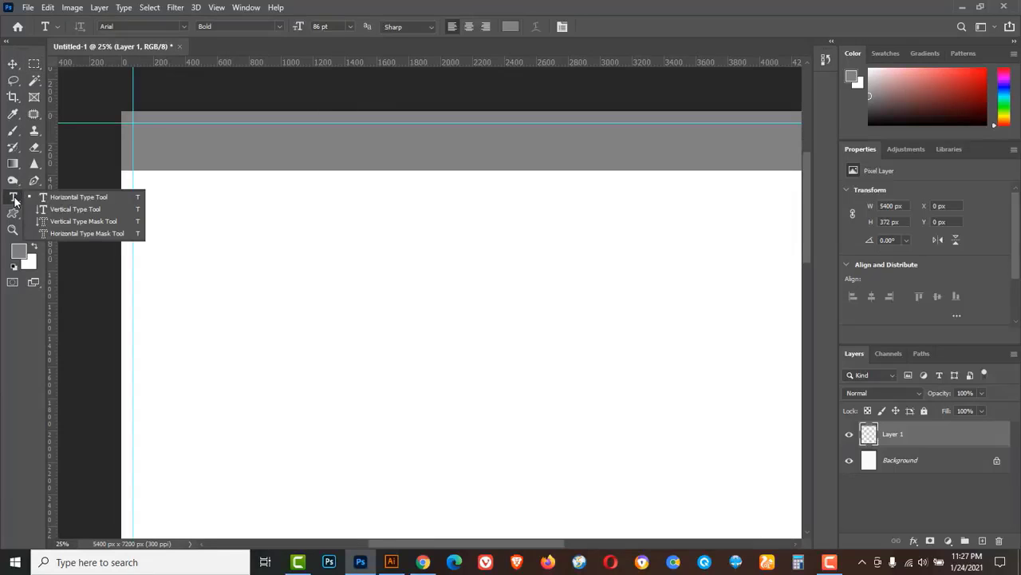
left_click(76, 197)
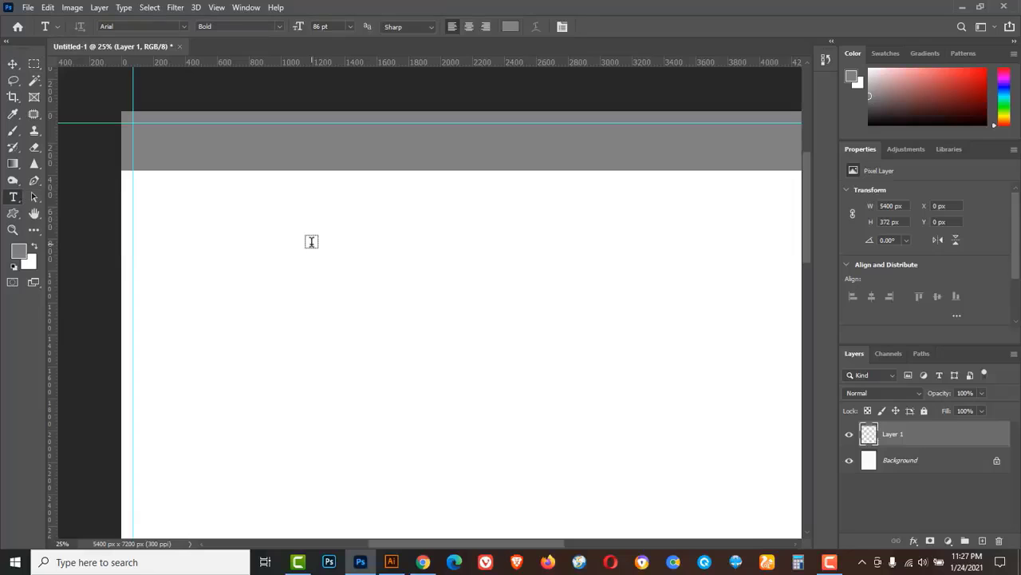
Switch the keyboard layout to Bijoy Classic and set the font to SutonnyMJ.
left_click(862, 563)
right_click(900, 513)
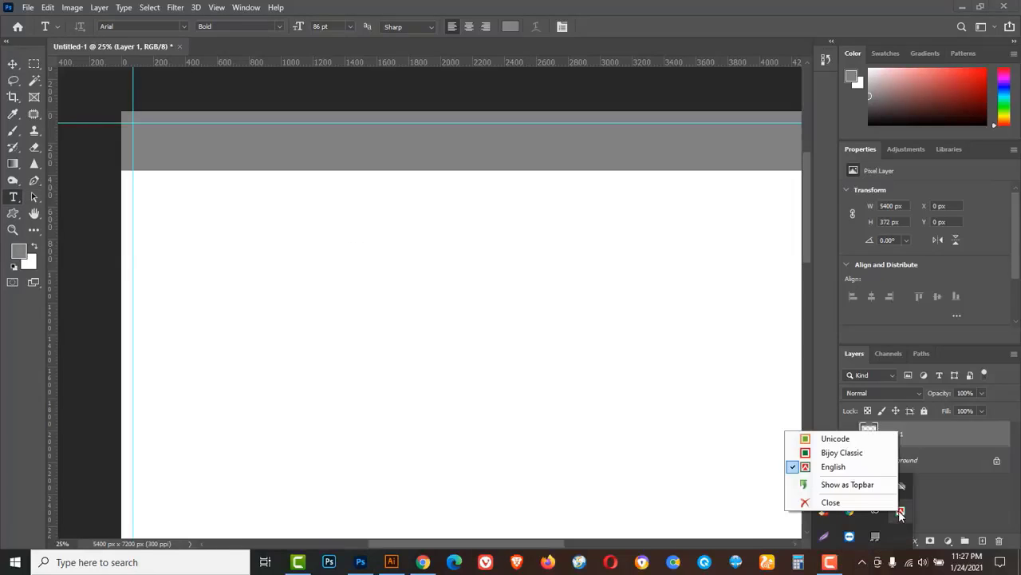
left_click(838, 453)
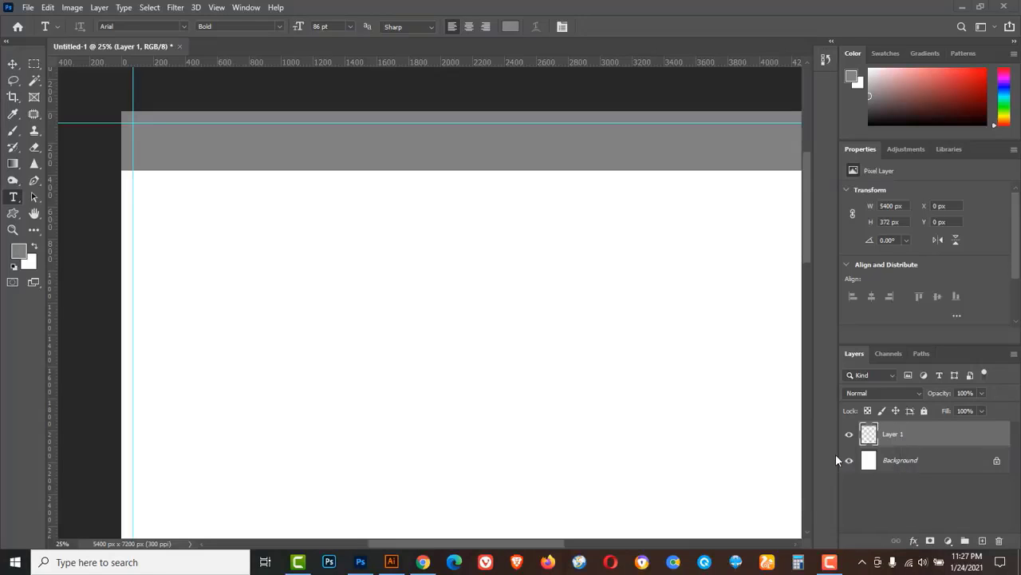
left_click(185, 26)
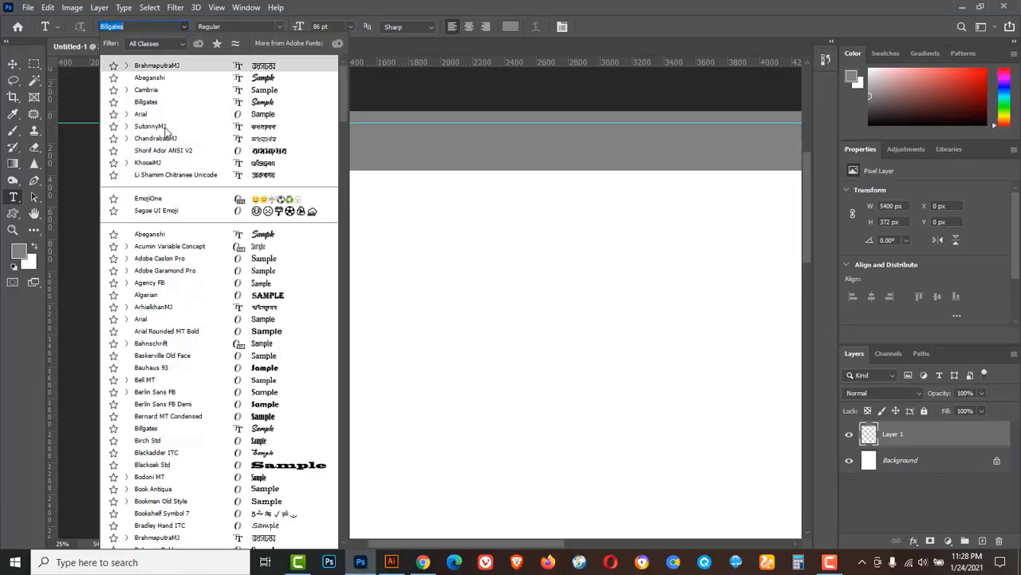
left_click(148, 127)
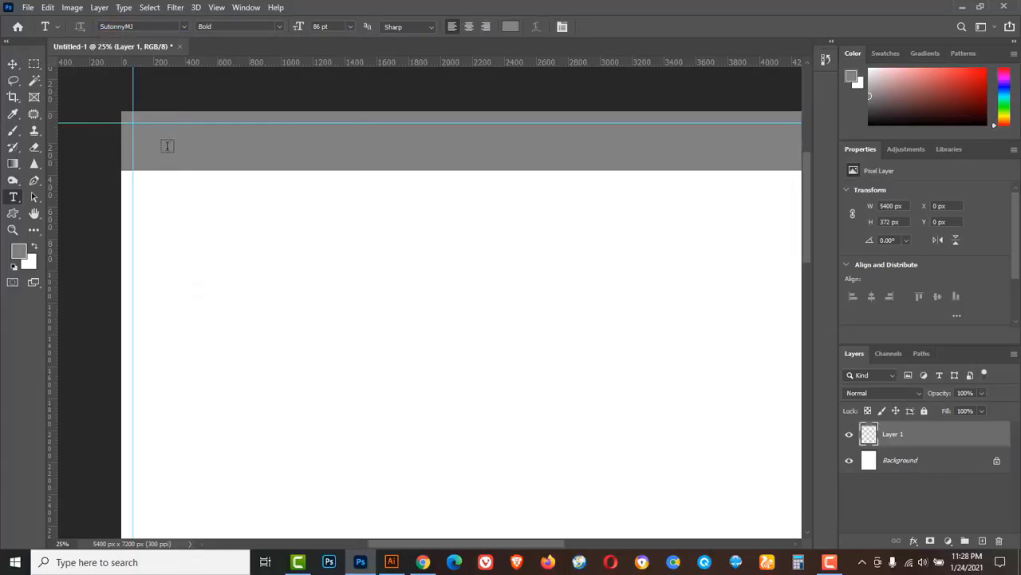
Type 'জয় বাংলা' below the grey band, size it to 48 pt, and nudge it left.
left_click(191, 228)
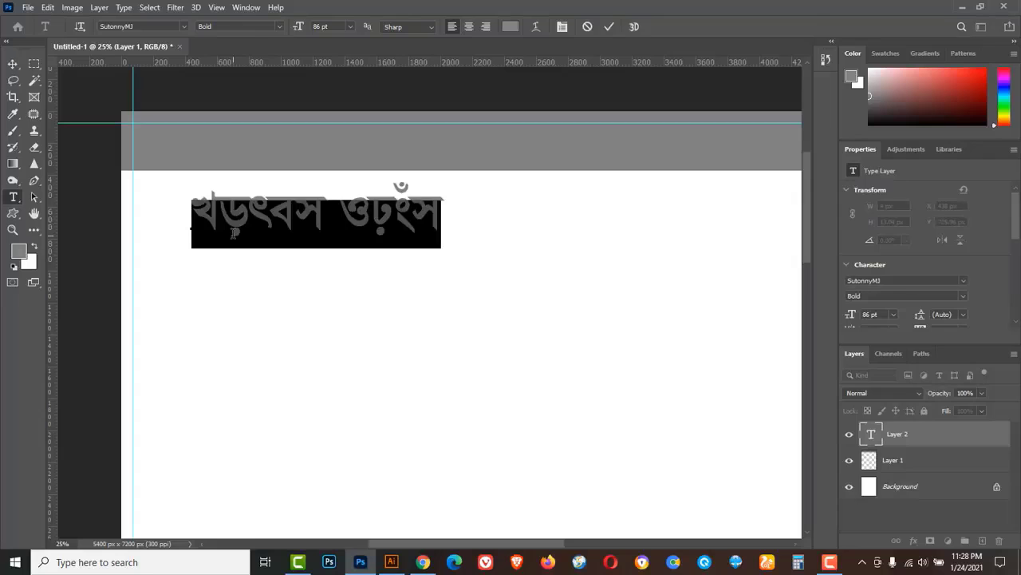
type("জয় ")
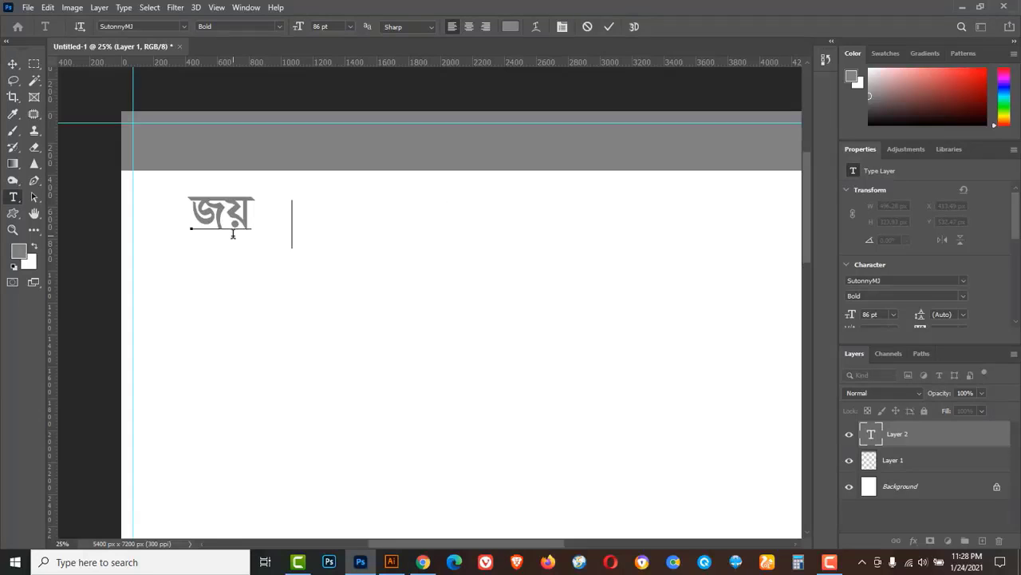
type("বাংলা")
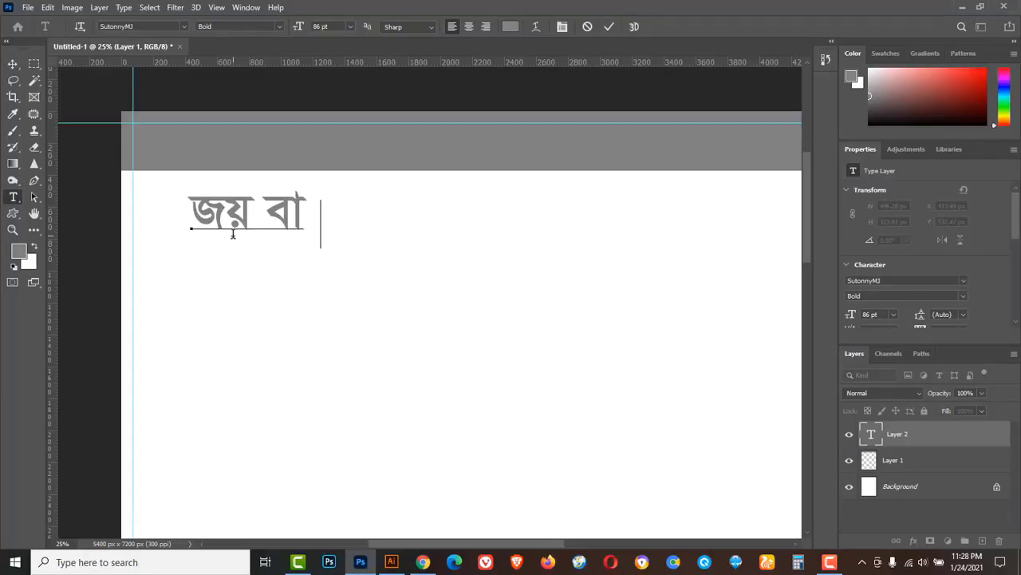
type("া")
left_click(284, 209)
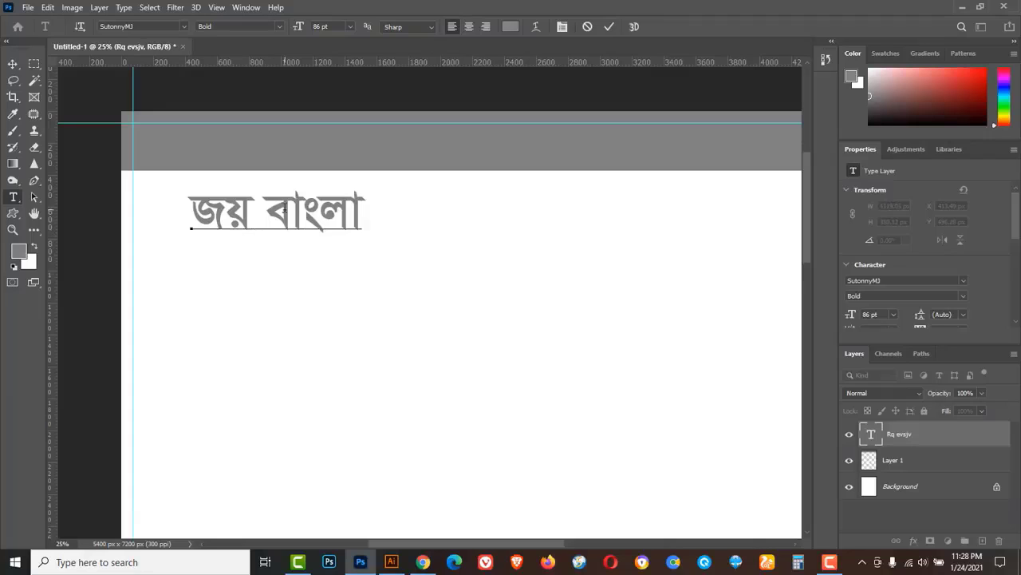
triple_click(284, 208)
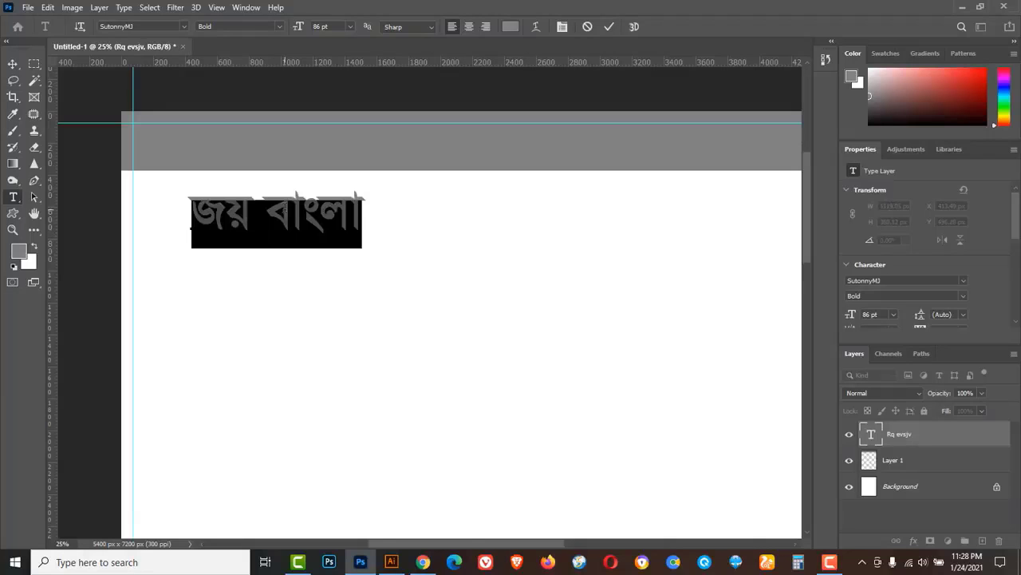
left_click(351, 26)
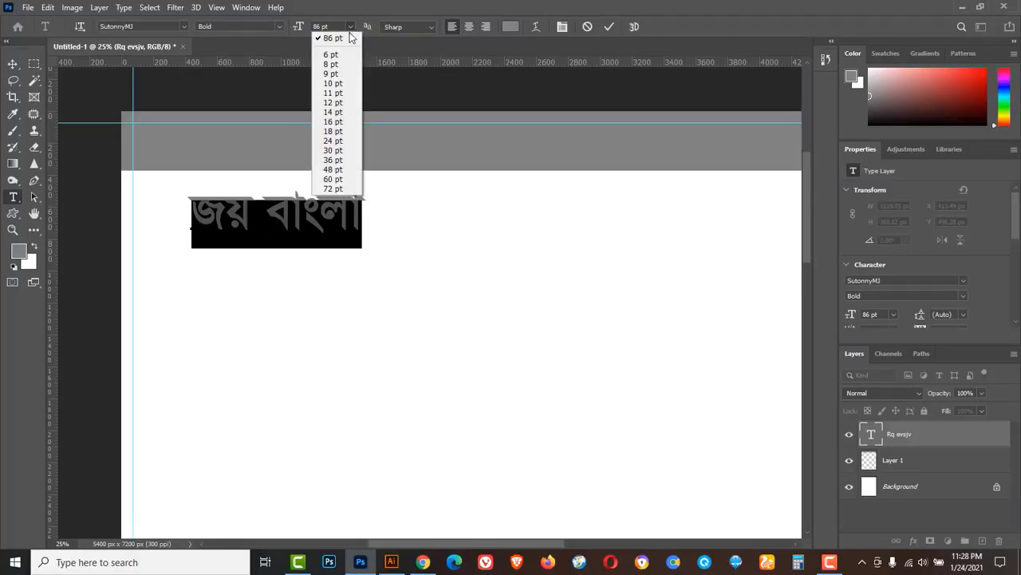
left_click(334, 161)
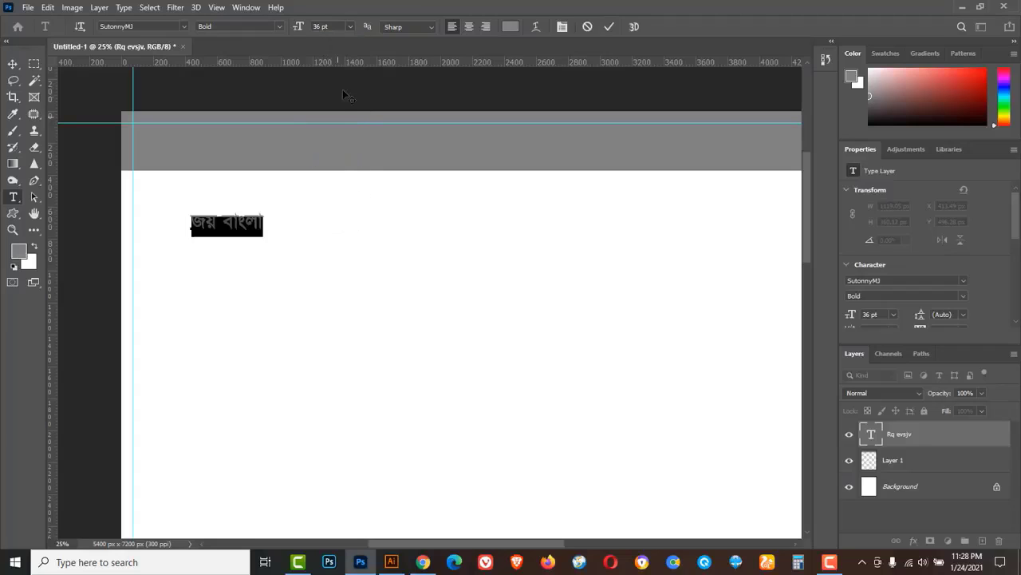
left_click(349, 27)
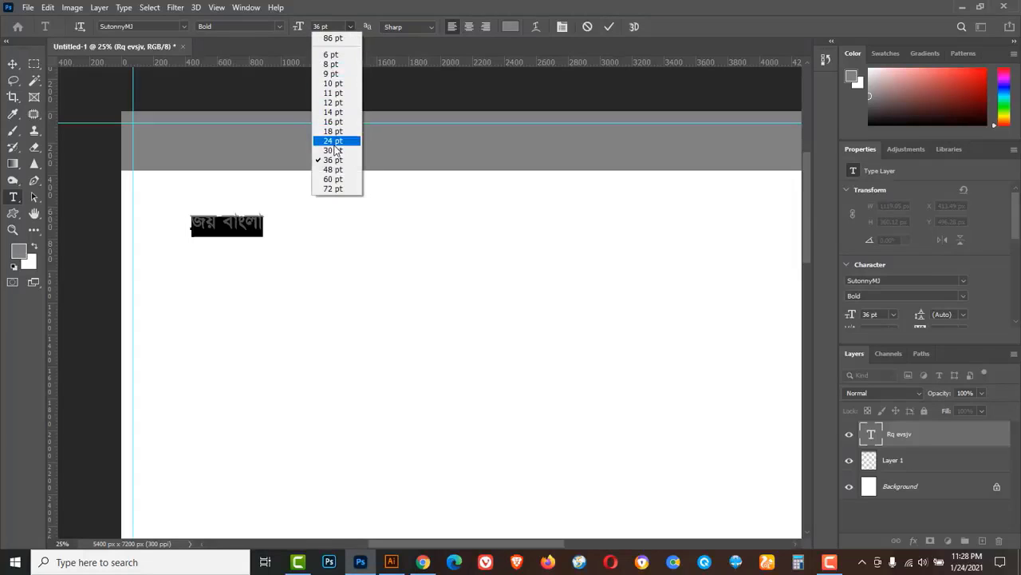
left_click(334, 169)
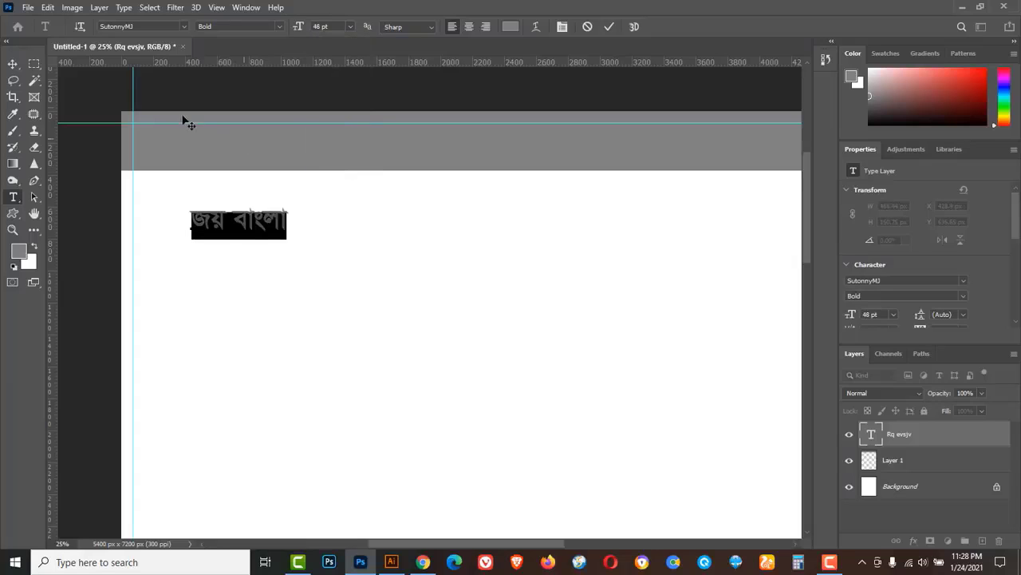
left_click(12, 63)
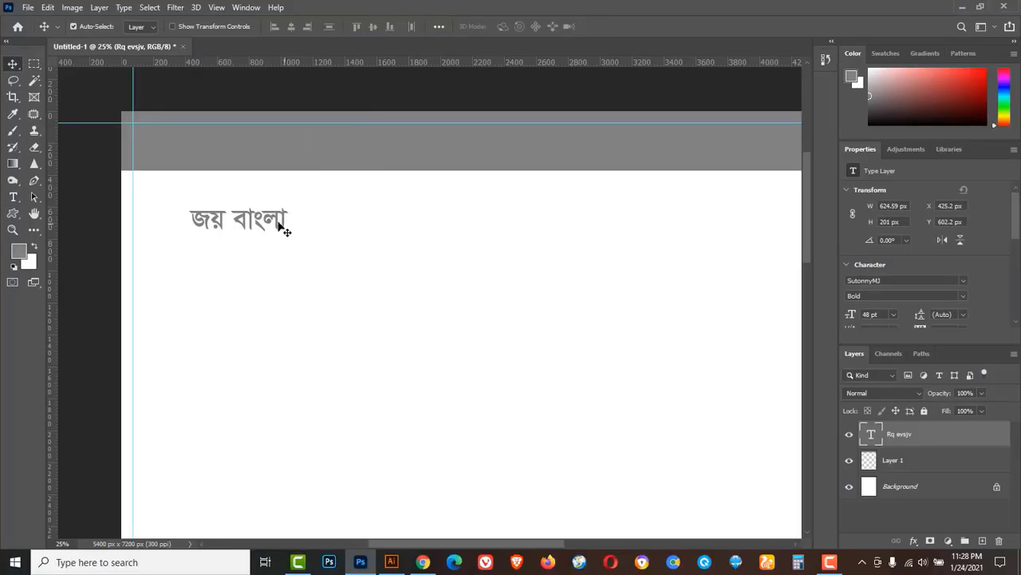
left_click_drag(269, 226, 268, 226)
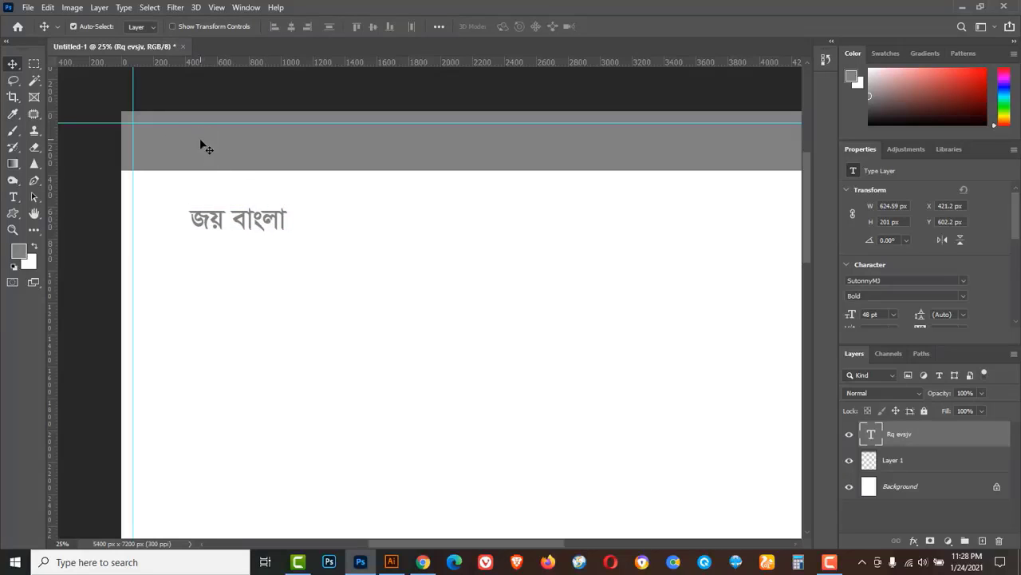
Make the slogan black (#000000) and move it up into the grey band.
left_click(14, 198)
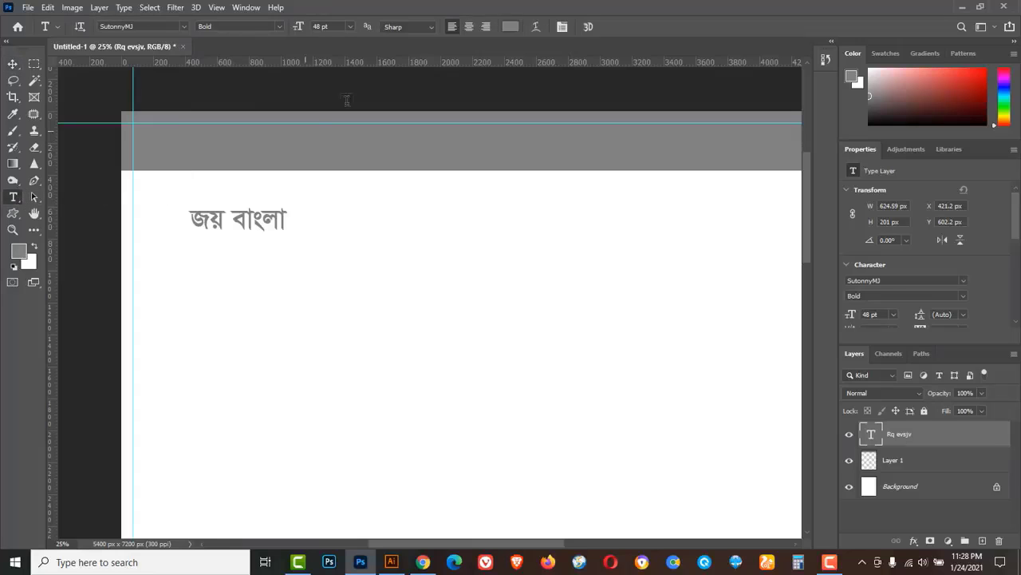
left_click(510, 27)
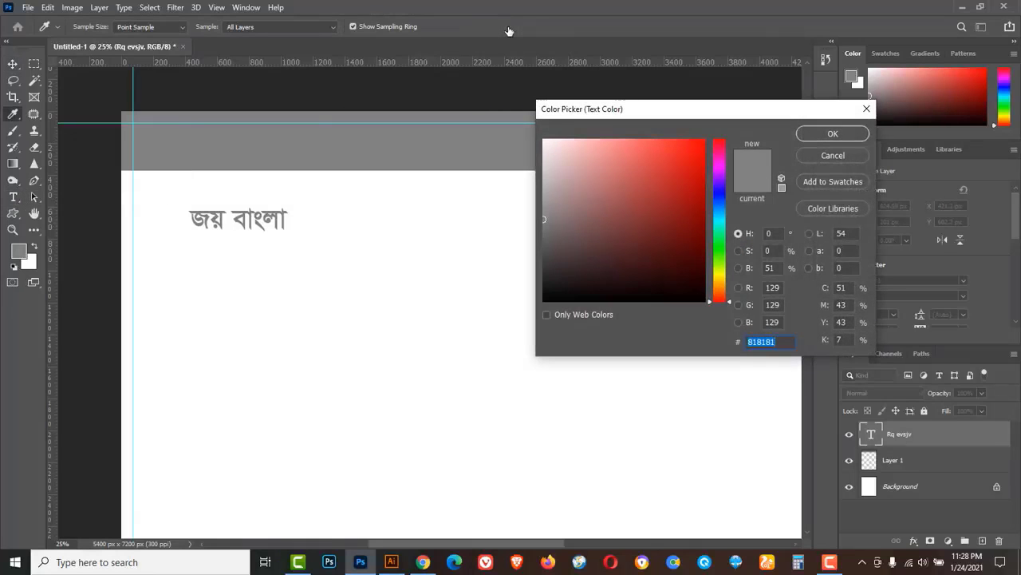
type("000000")
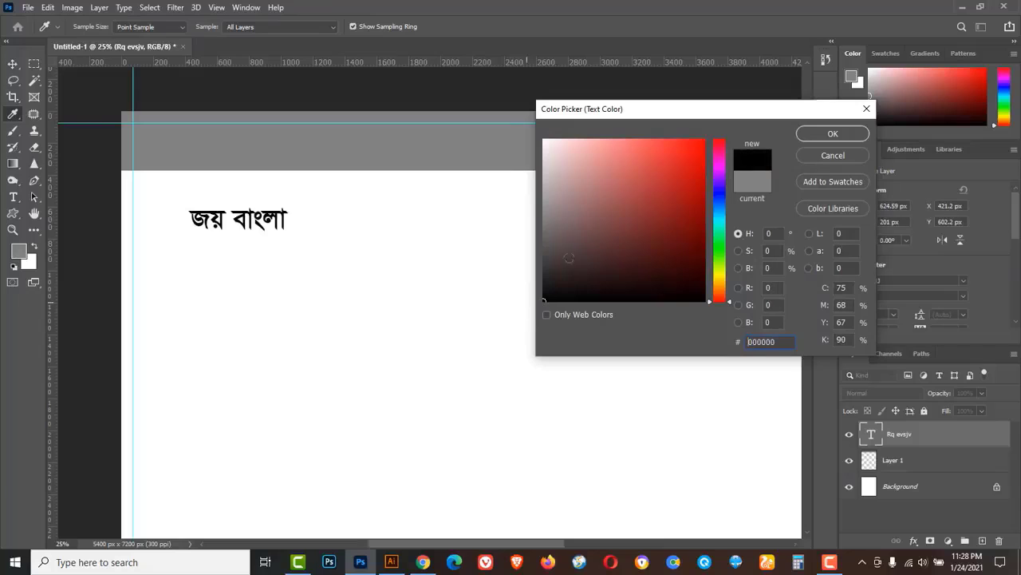
left_click(817, 136)
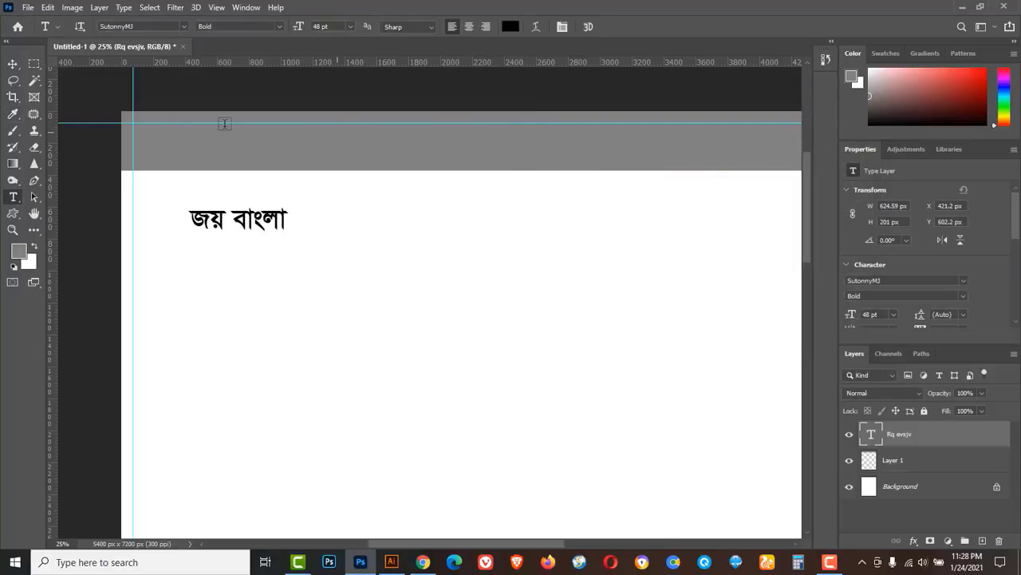
left_click(12, 64)
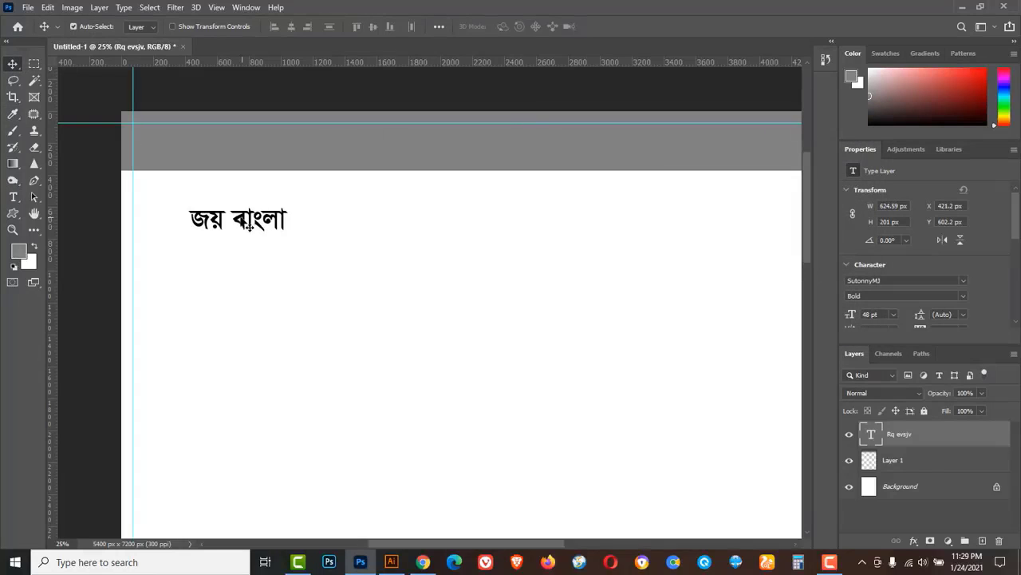
left_click_drag(244, 227, 192, 145)
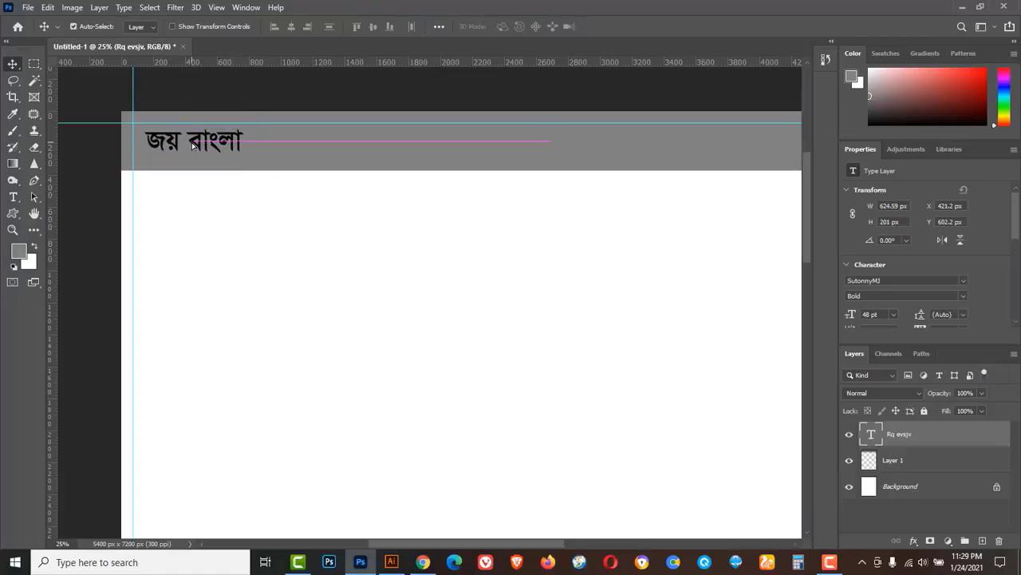
Duplicate the slogan horizontally to the right end of the grey band.
key("ctrl+minus")
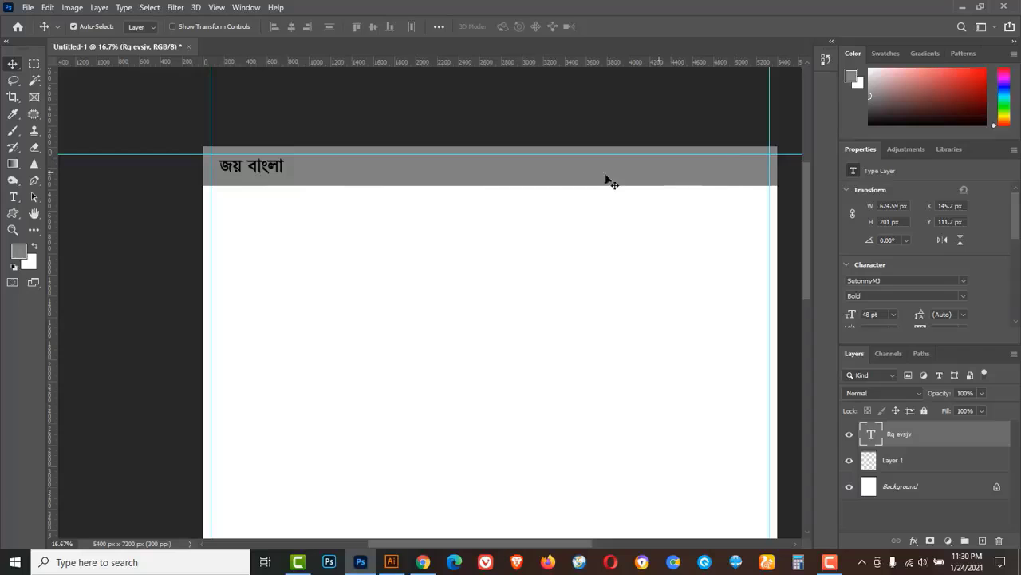
key("alt")
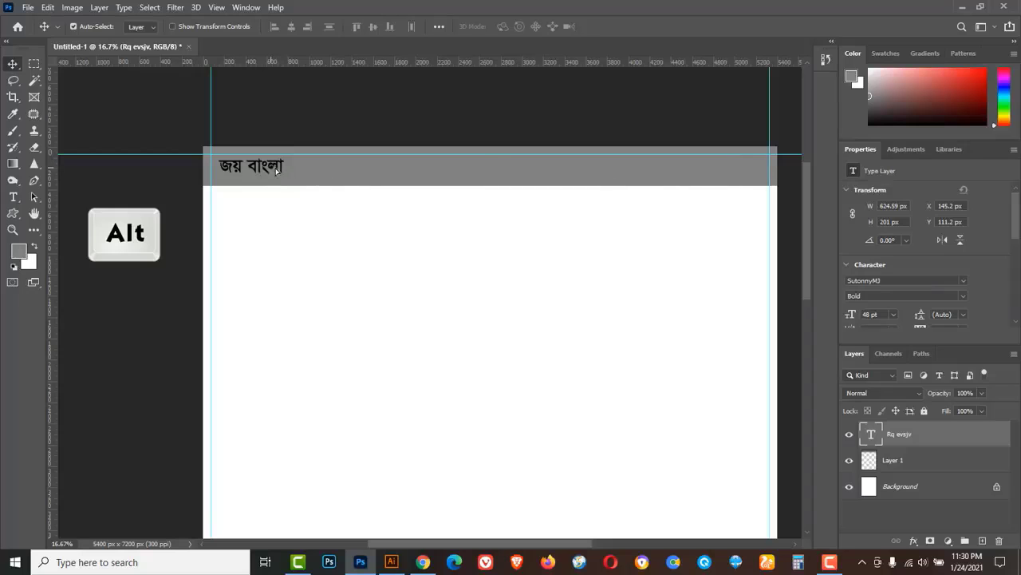
left_click_drag(276, 170, 595, 184)
key("ctrl+z")
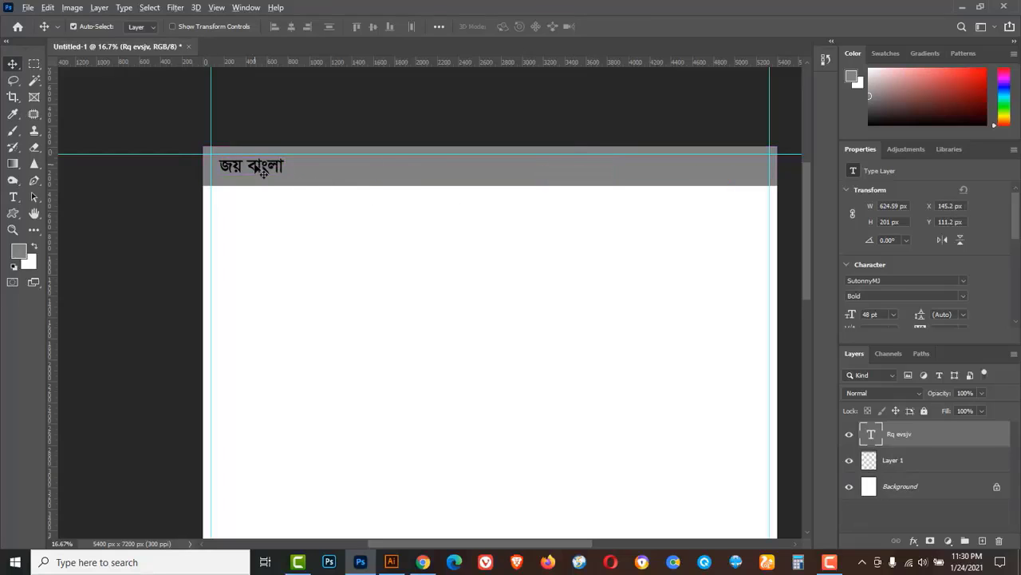
key("shift+alt")
left_click_drag(258, 166, 734, 188)
Change the right-hand copy's text to 'জয় বঙ্গবন্ধু'.
left_click(16, 198)
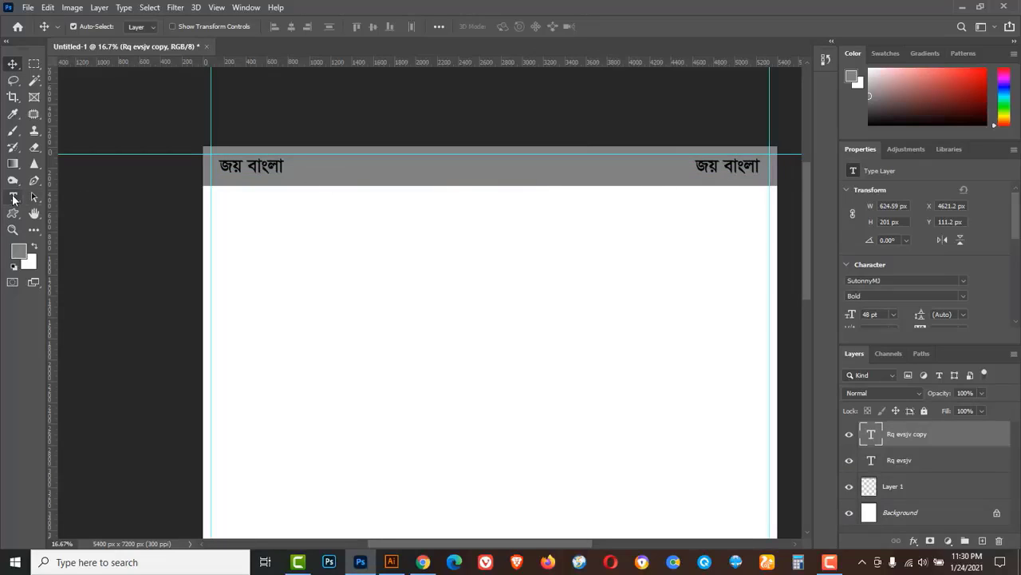
left_click(66, 197)
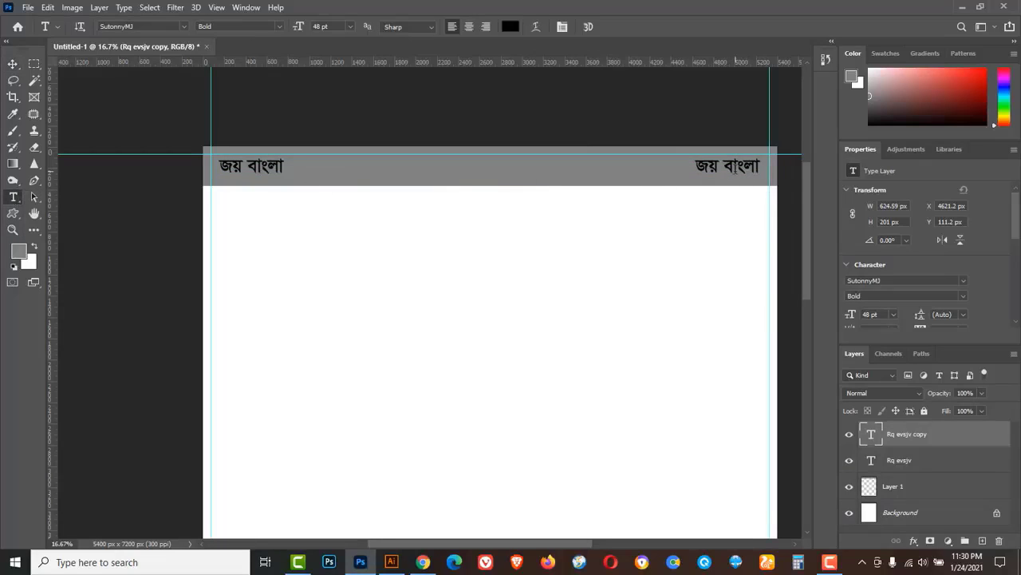
left_click_drag(725, 167, 774, 170)
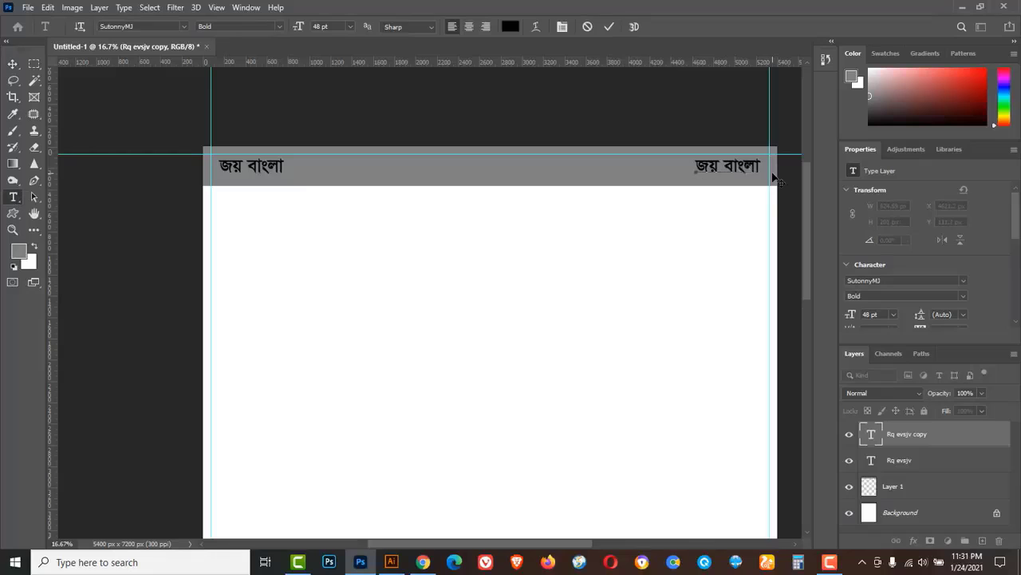
type("বঙ্গবন্ধু")
left_click(13, 63)
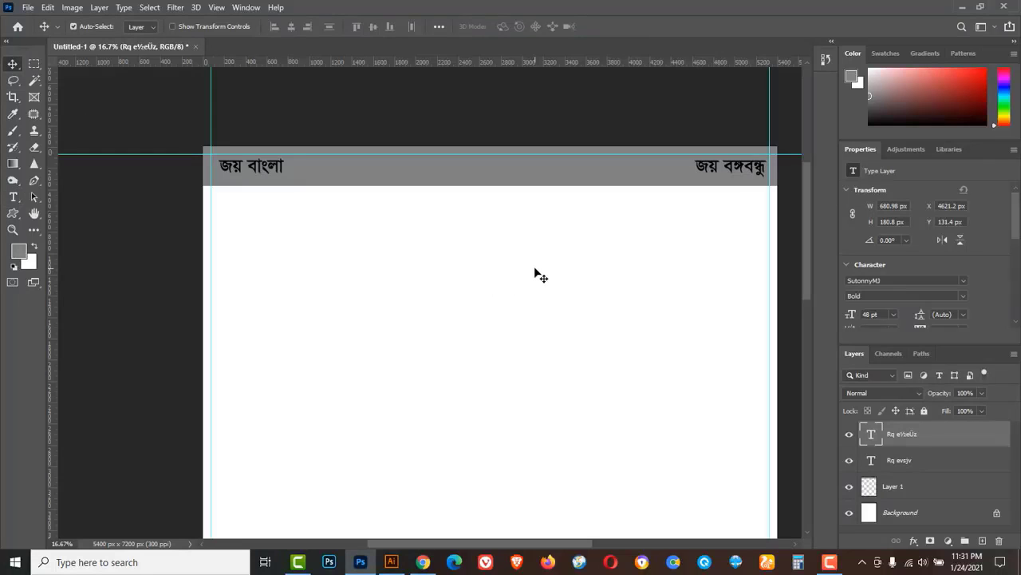
Nudge both slogans down to centre them vertically in the band.
left_click(270, 167, "shift")
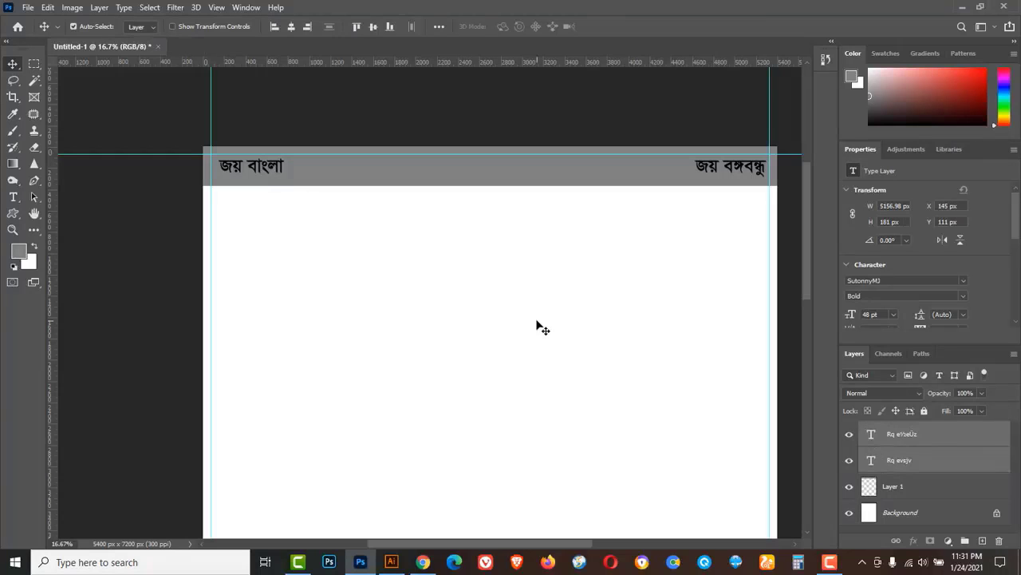
key("Down")
key("Down")
key("Down")
key("Down")
key("Down")
key("Down")
key("Down")
key("Down")
key("Down")
key("Down")
key("Down")
key("Down")
key("Down")
key("Down")
key("Down")
key("Down")
key("Down")
key("Down")
key("Down")
key("Down")
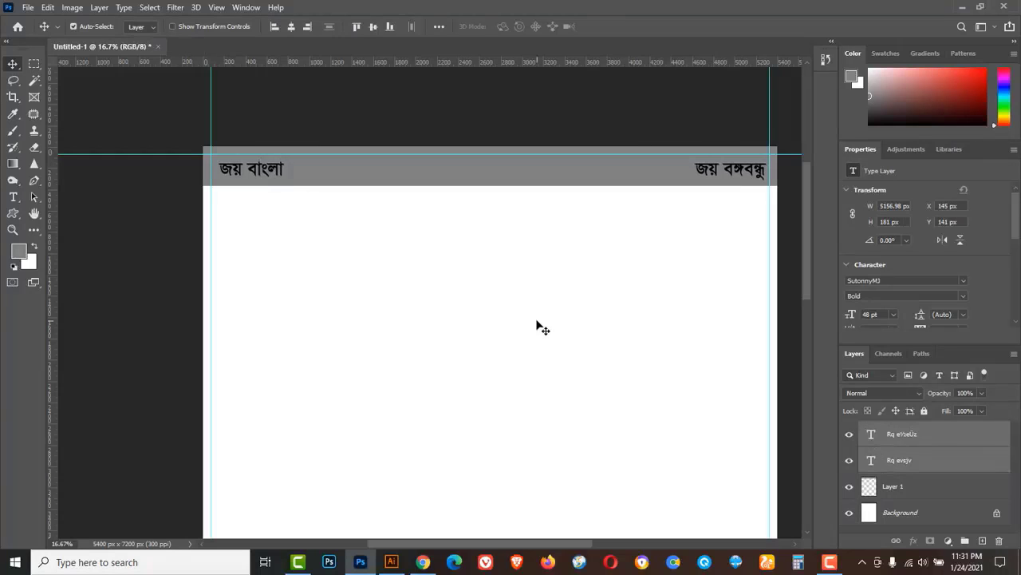
key("Down")
key("Down")
key("Down")
key("Down")
key("Down")
key("Down")
key("Down")
key("Down")
key("Down")
key("Down")
key("Down")
key("Down")
key("Down")
key("Down")
key("Down")
key("Down")
key("Down")
key("Down")
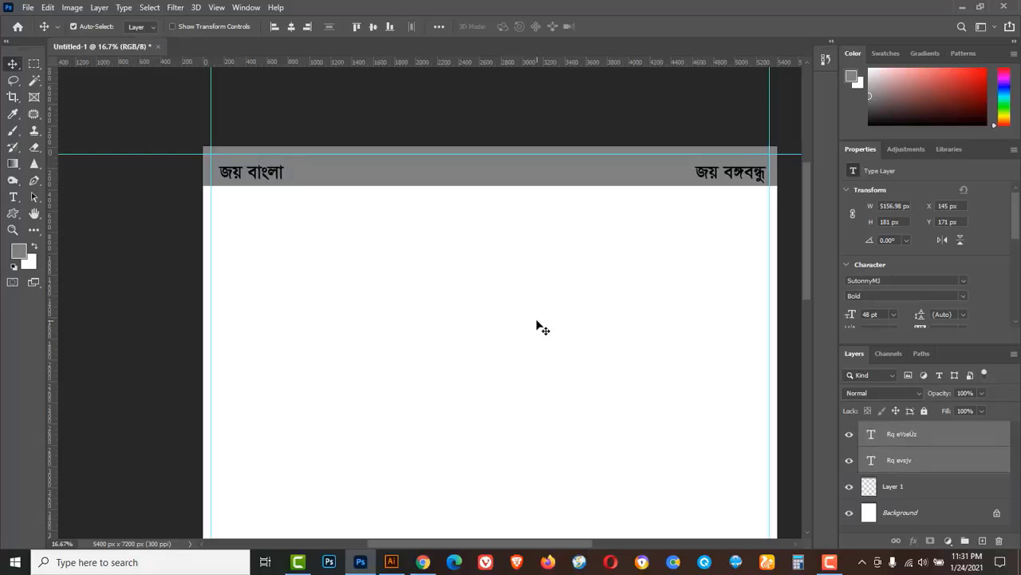
left_click(935, 441)
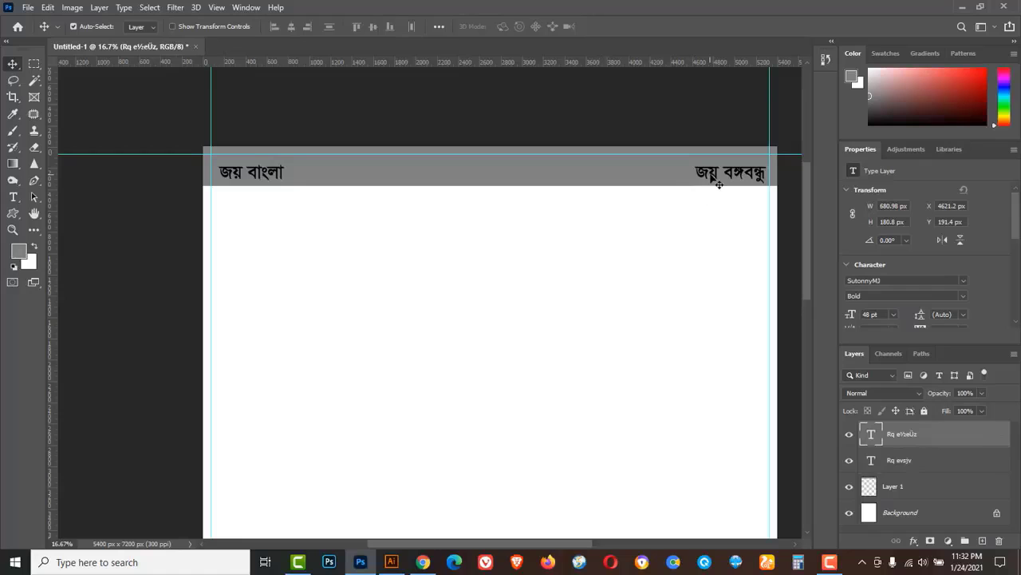
key("alt")
Copy the right slogan to the band's centre and retype it as 'আল্লাহ সর্বশক্তিমান'.
left_click_drag(710, 173, 471, 163)
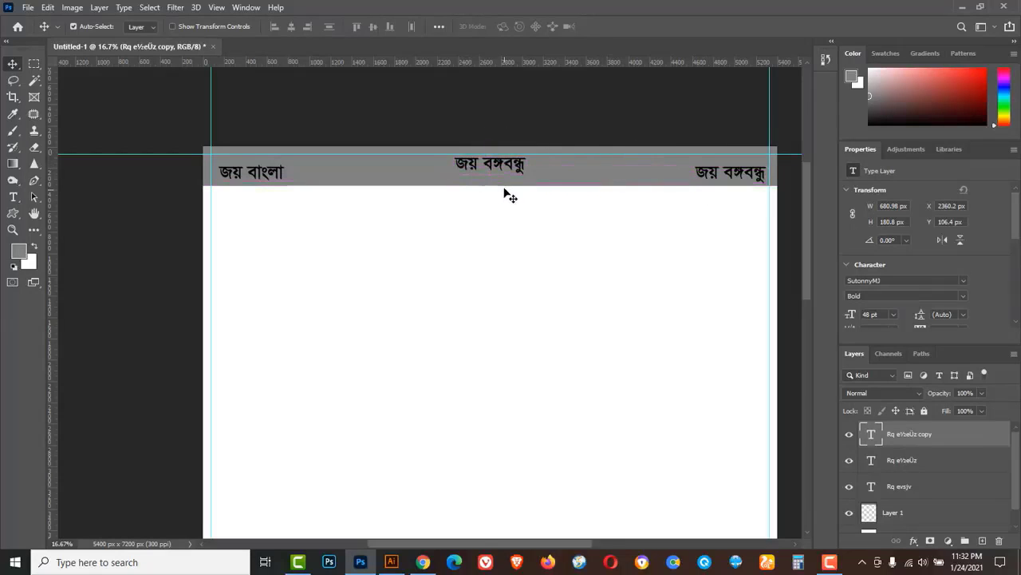
left_click(12, 198)
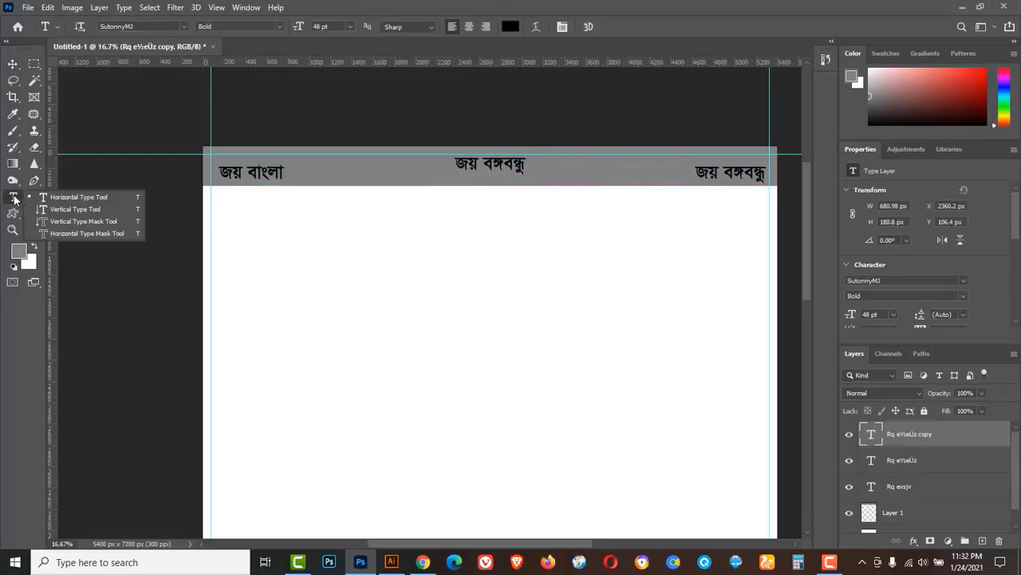
left_click(51, 197)
triple_click(472, 165)
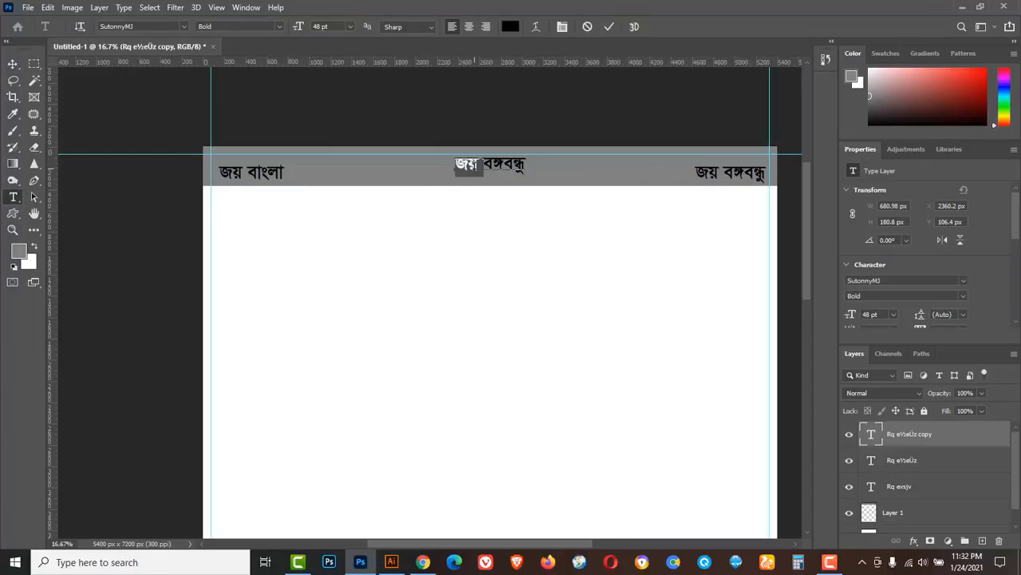
key("BackSpace")
type("Avj&")
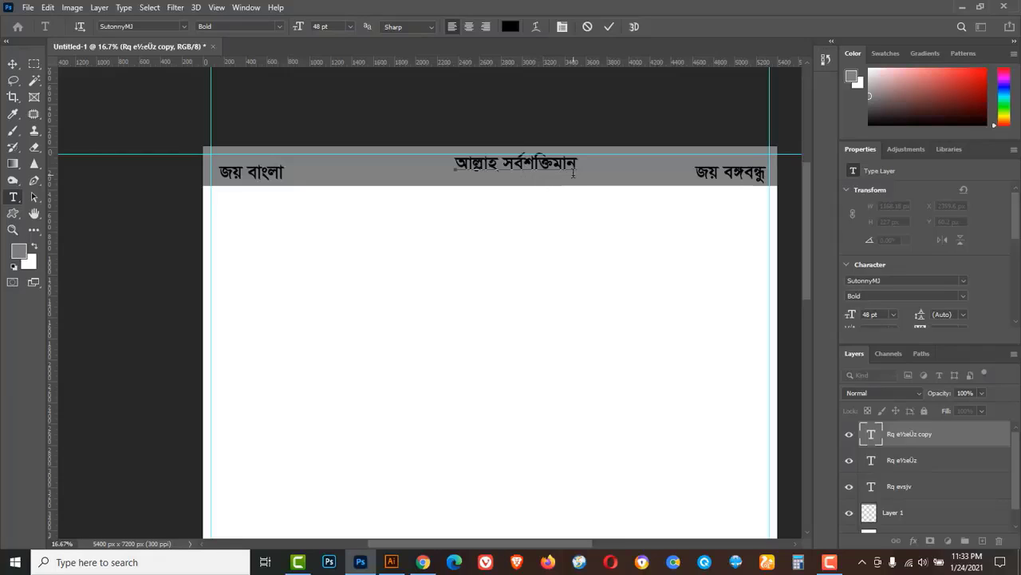
left_click(13, 64)
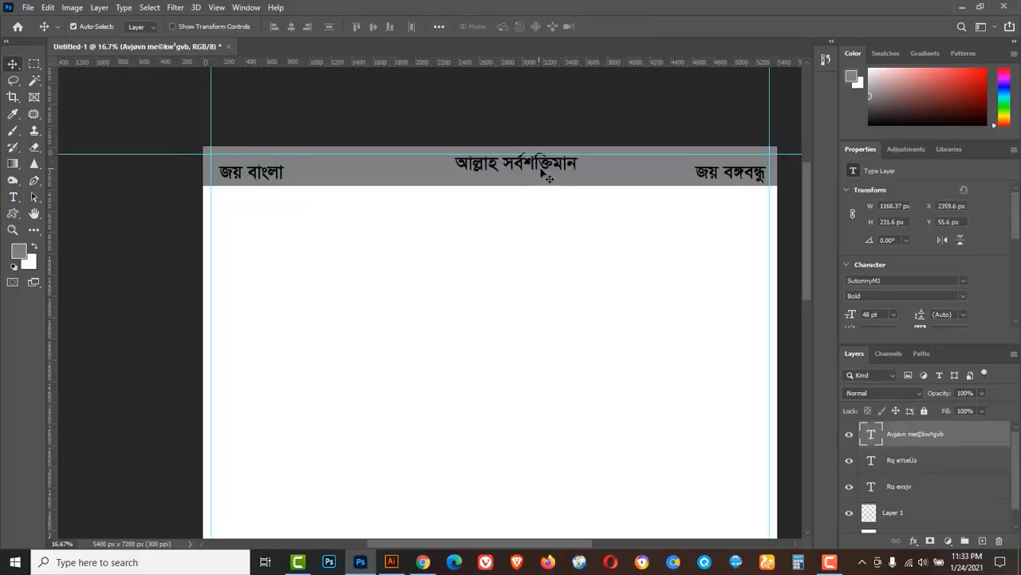
Place a vertical guide at the canvas centre using the Background's transform bounds.
scroll(921, 479, "down", 1)
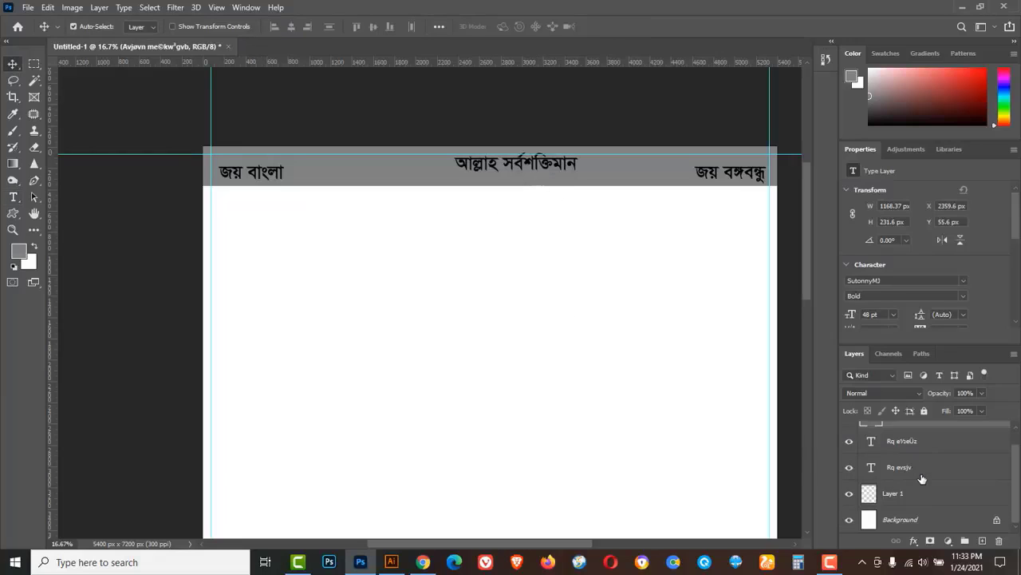
left_click(927, 523)
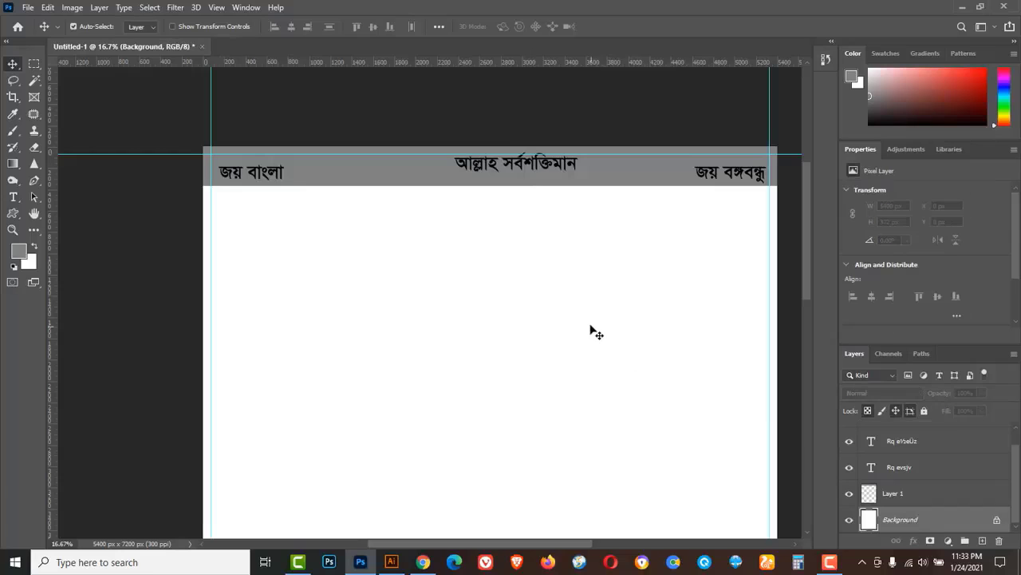
key("ctrl+a")
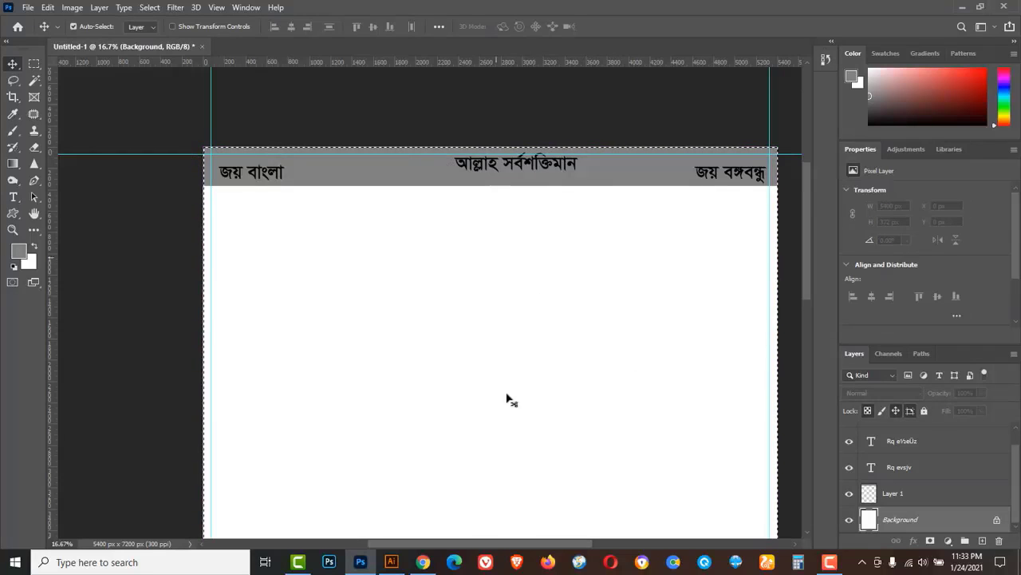
key("ctrl+t")
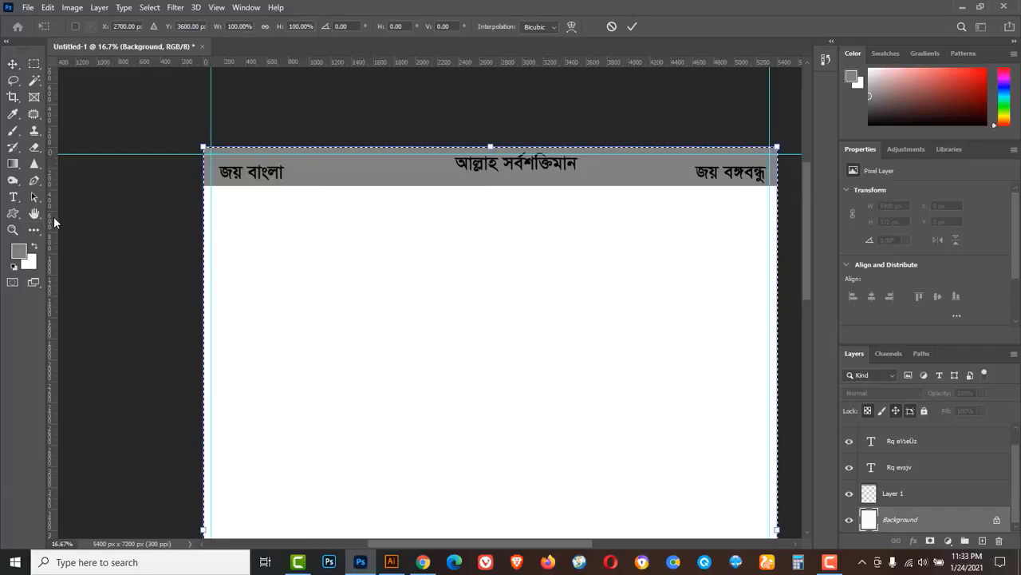
left_click_drag(53, 217, 489, 217)
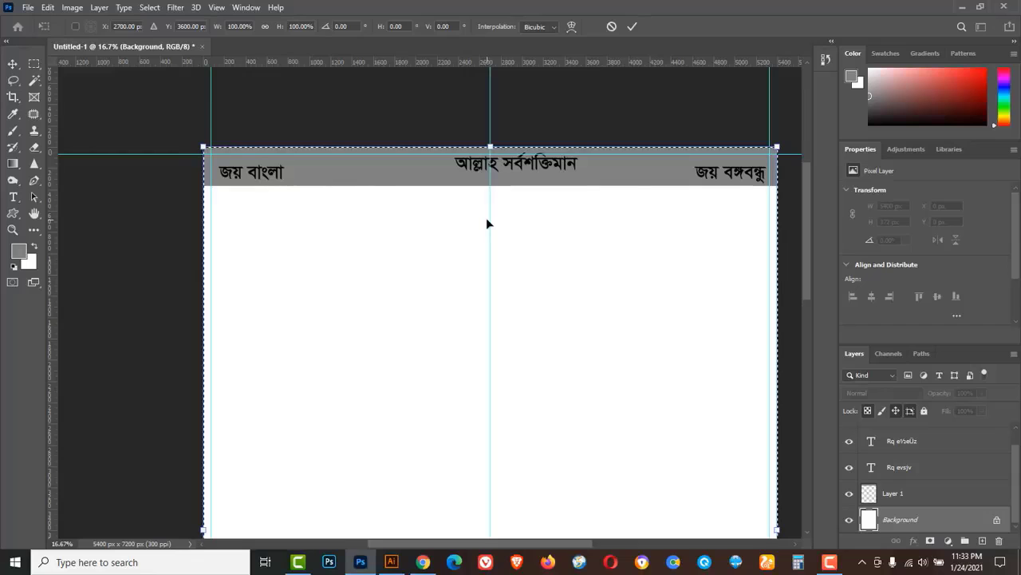
left_click(12, 64)
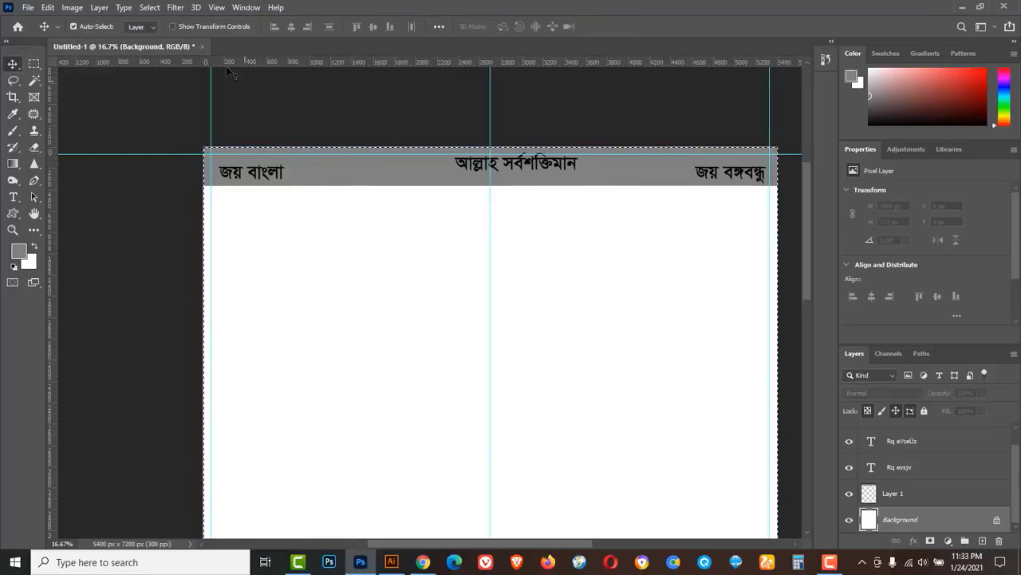
left_click(149, 7)
left_click(166, 33)
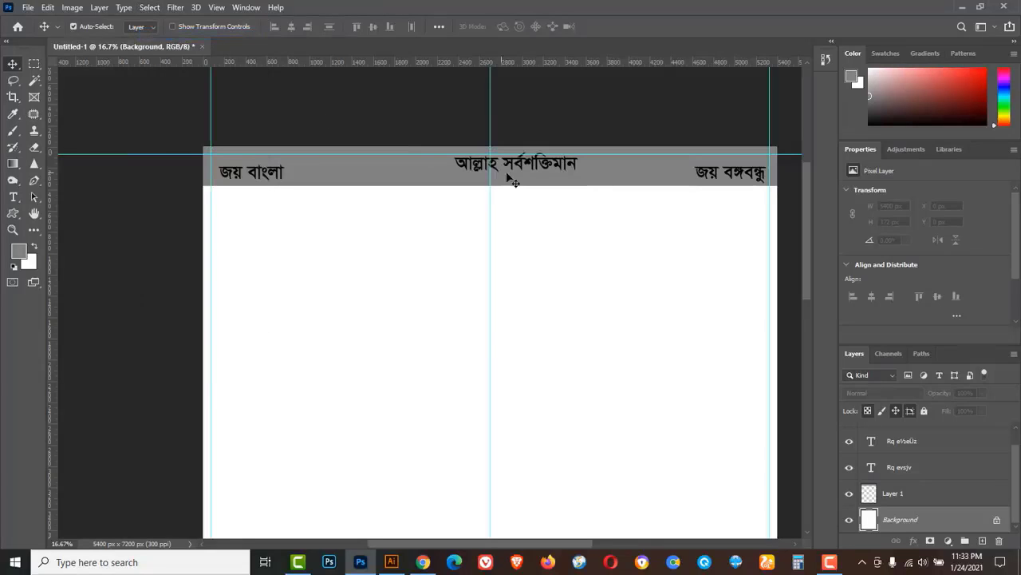
Move the centre slogan so it is centred on the middle guide.
left_click(535, 168)
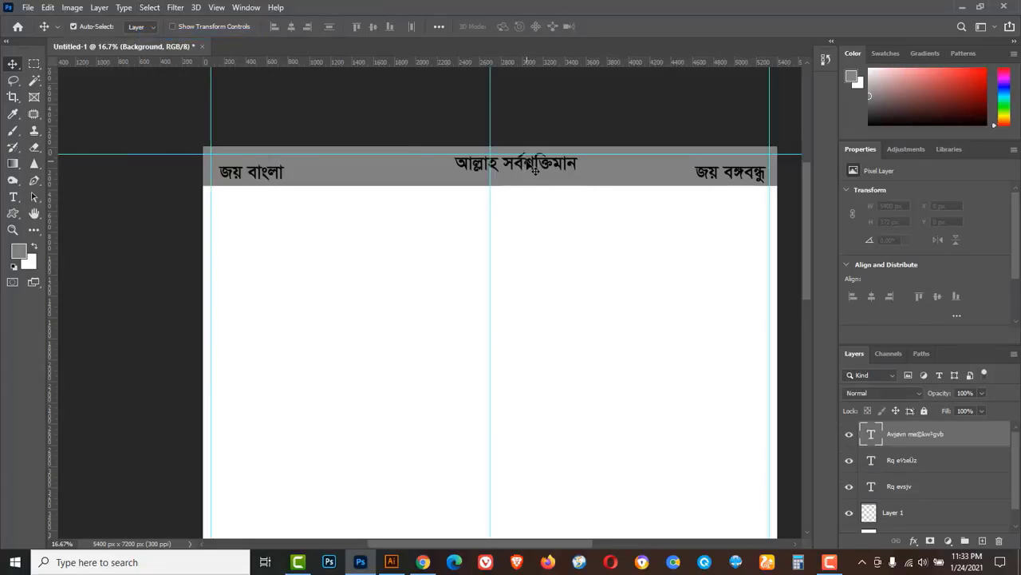
left_click_drag(535, 169, 504, 164)
key("ctrl+t")
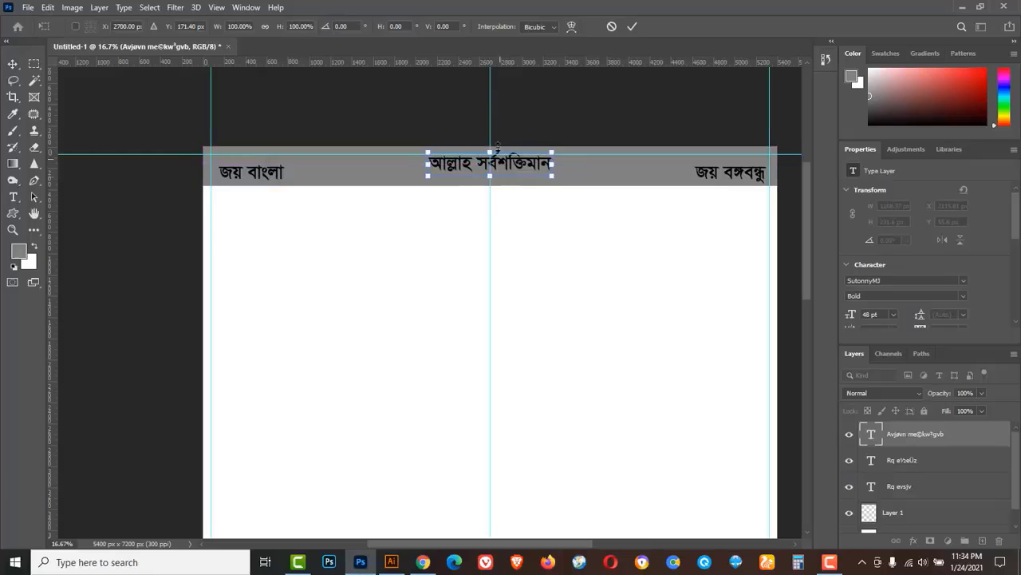
left_click(632, 27)
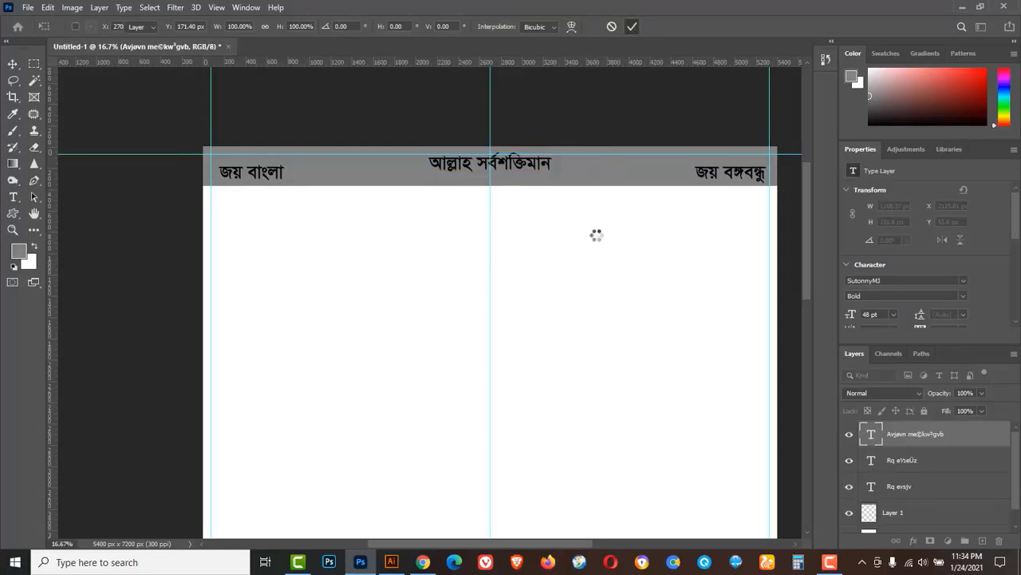
left_click(38, 61)
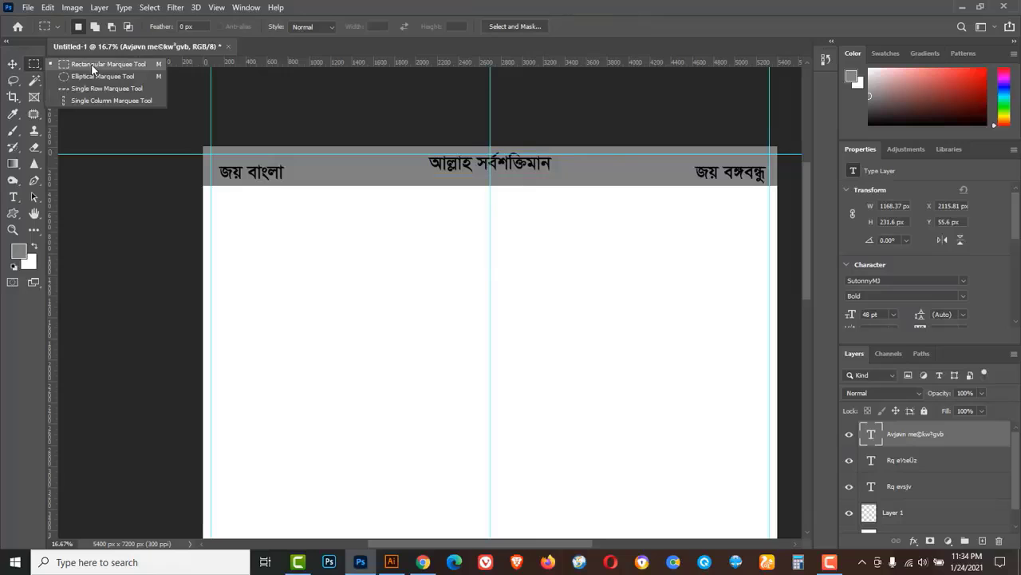
Fill a full-width strip beneath the grey band with black on a new layer, then deselect.
left_click(92, 70)
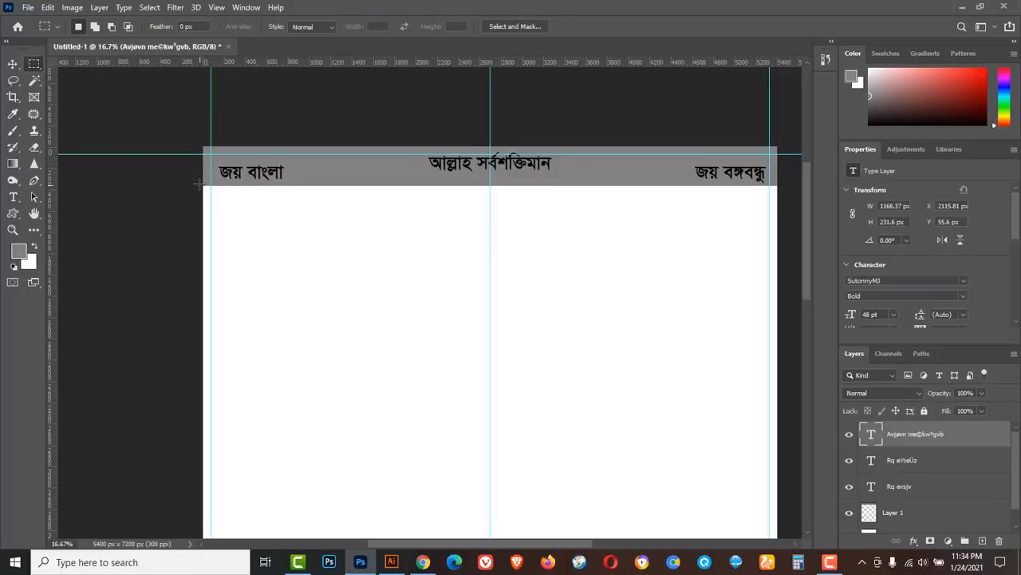
left_click_drag(199, 184, 787, 226)
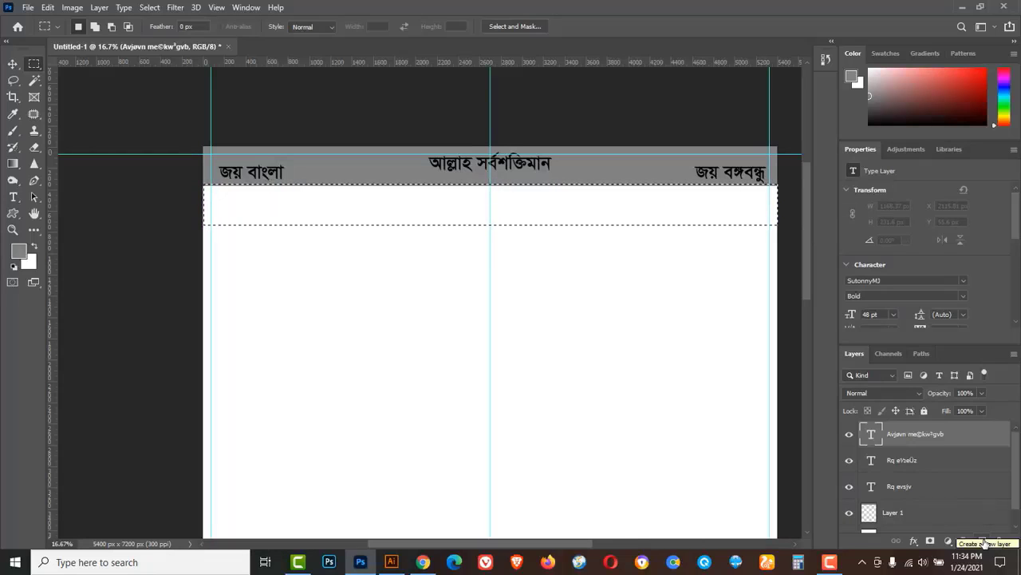
left_click(983, 541)
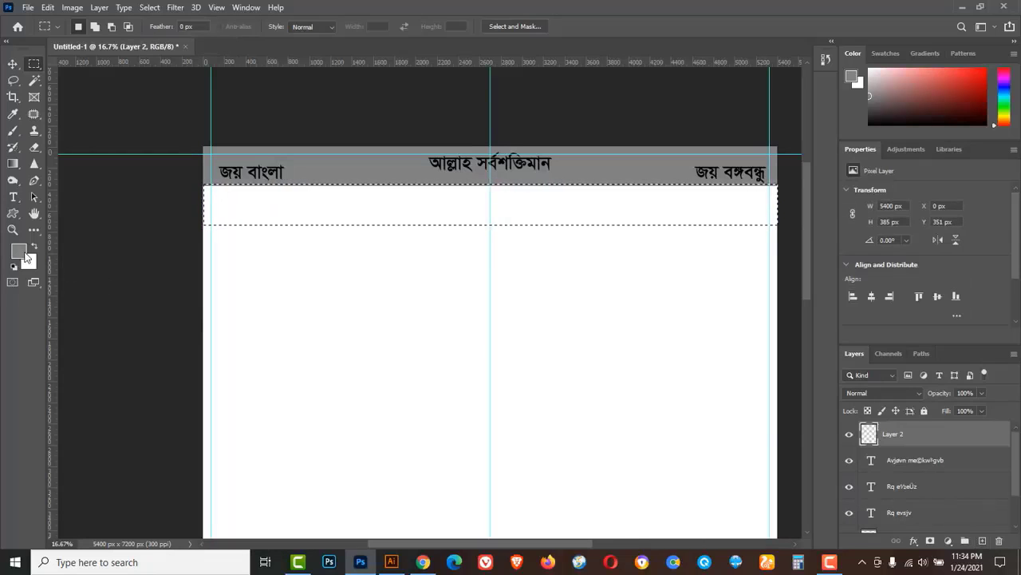
left_click(24, 254)
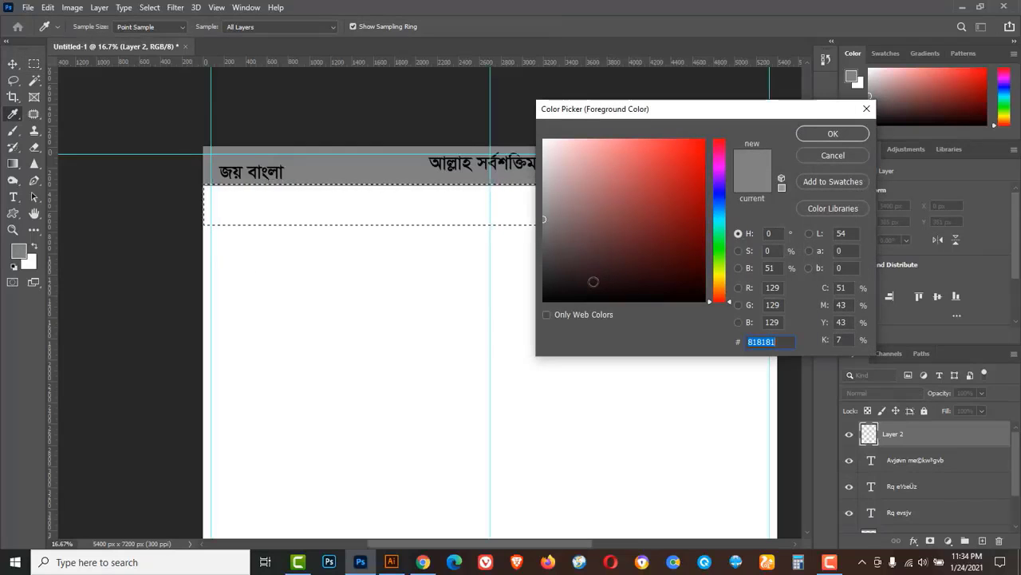
left_click_drag(593, 281, 526, 312)
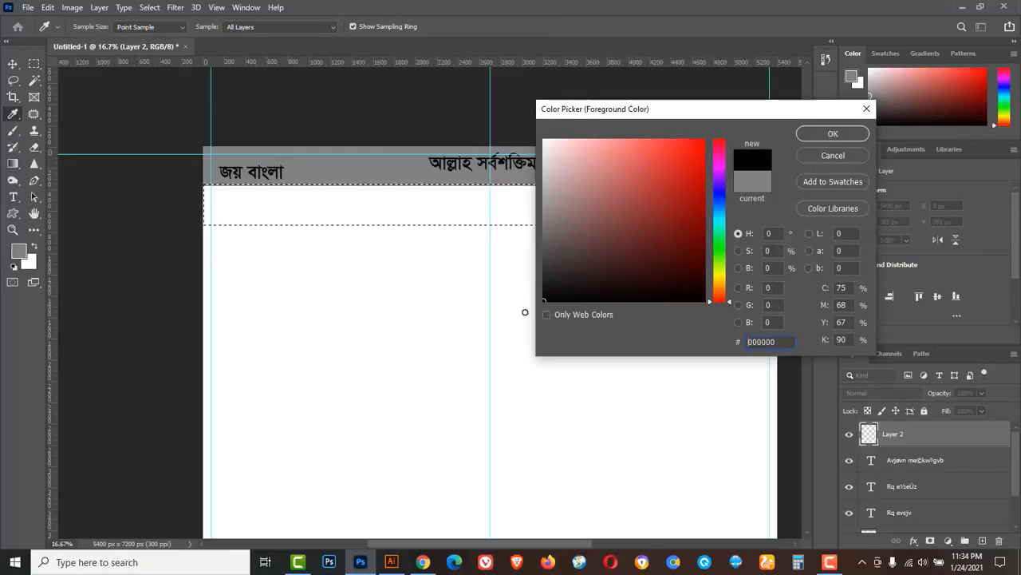
left_click(817, 134)
key("alt+BackSpace")
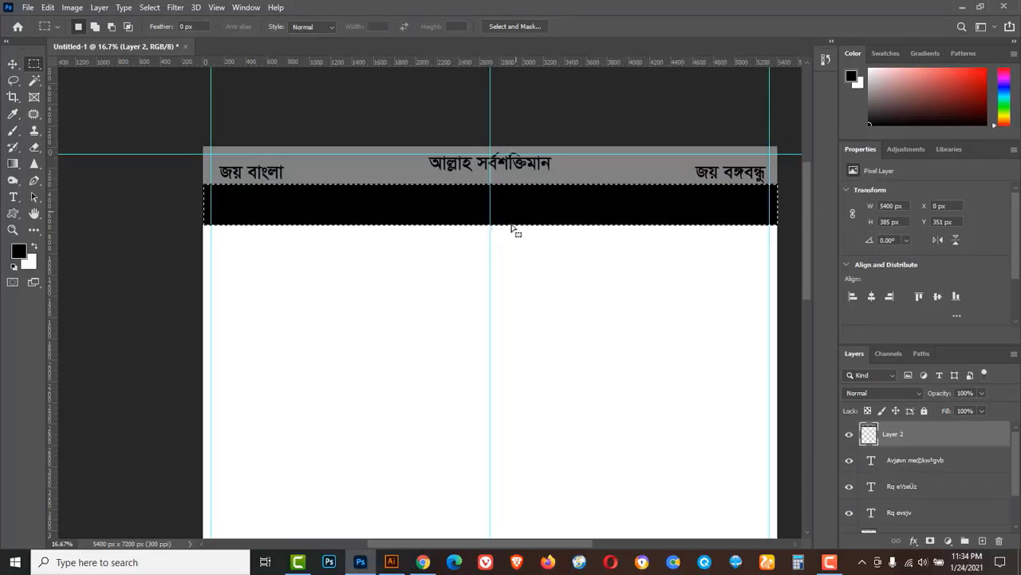
left_click(149, 7)
left_click(177, 35)
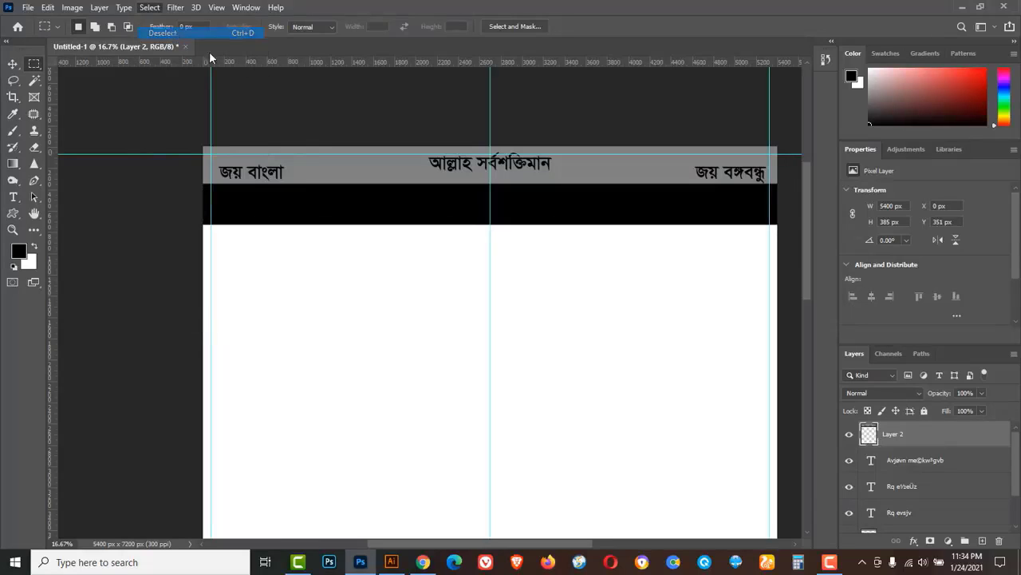
left_click(14, 197)
left_click(68, 200)
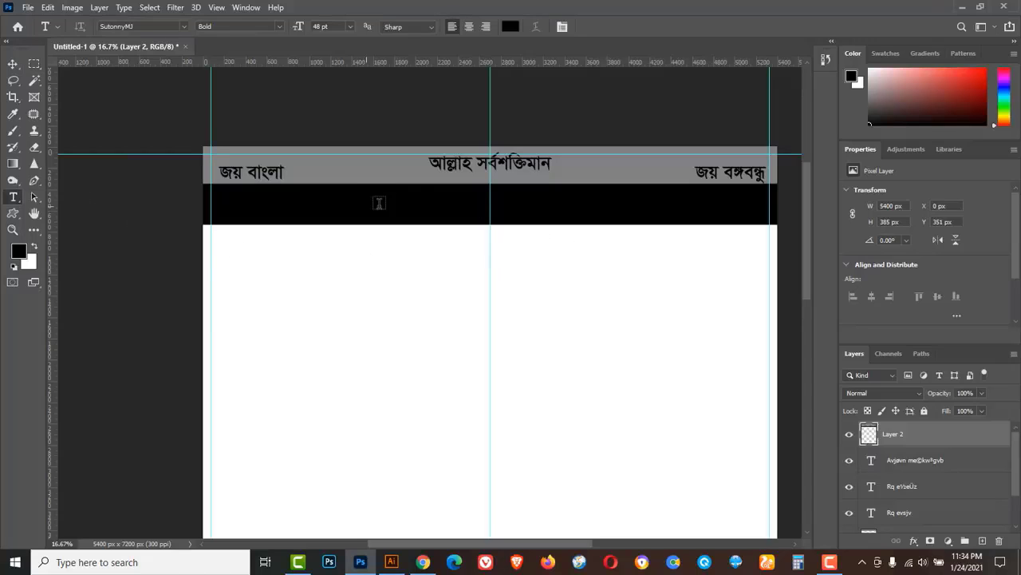
Type the headline 'আসন্ন একাদশ জাতীয় সংসদ নির্বাচনে' in white #ffffff on the black band.
left_click(510, 27)
type("ffffff")
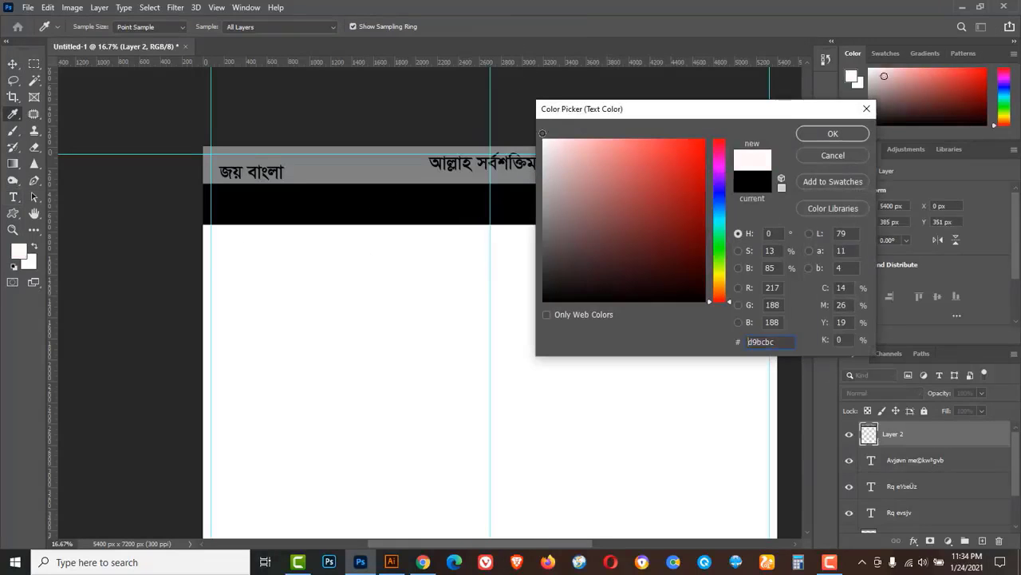
left_click(808, 135)
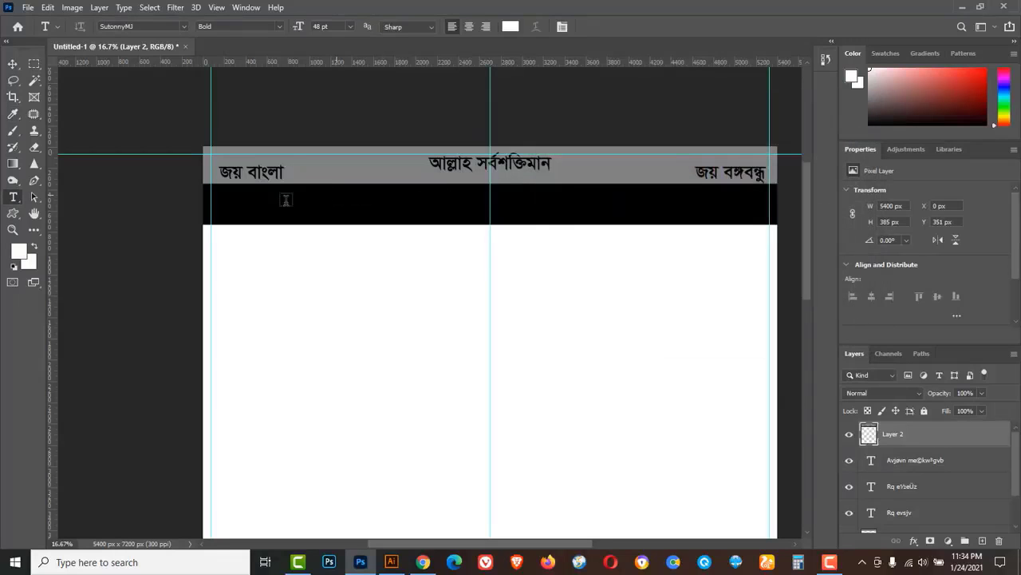
left_click(289, 206)
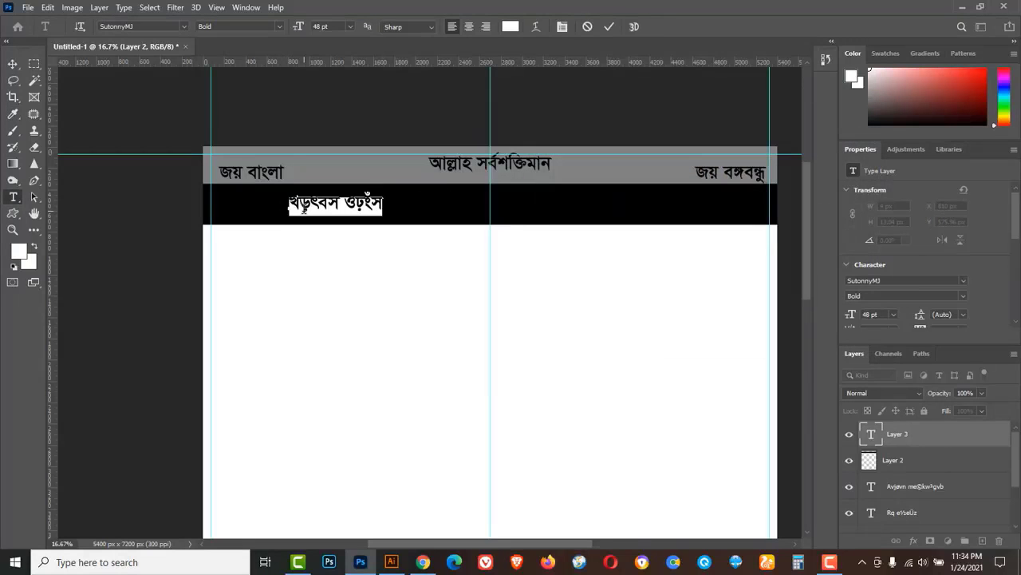
type("Avmb")
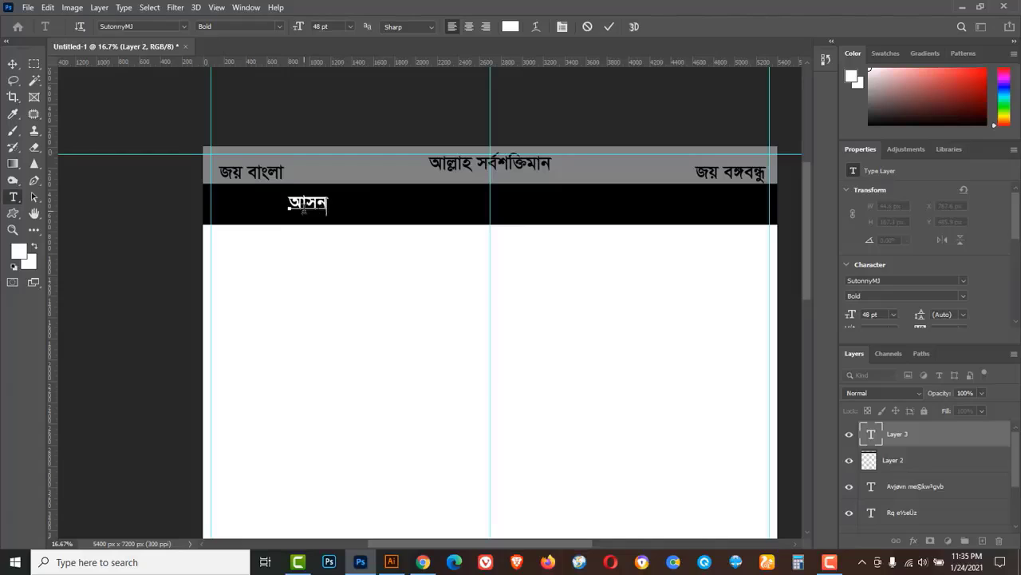
type(" GKv`k RvZxq msm` wbe")
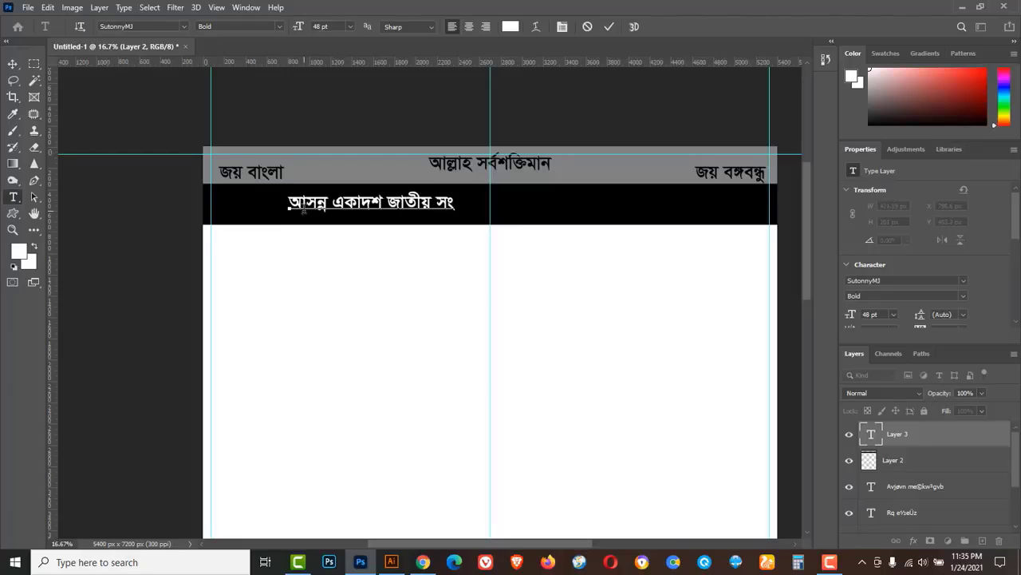
type("©vP‡b")
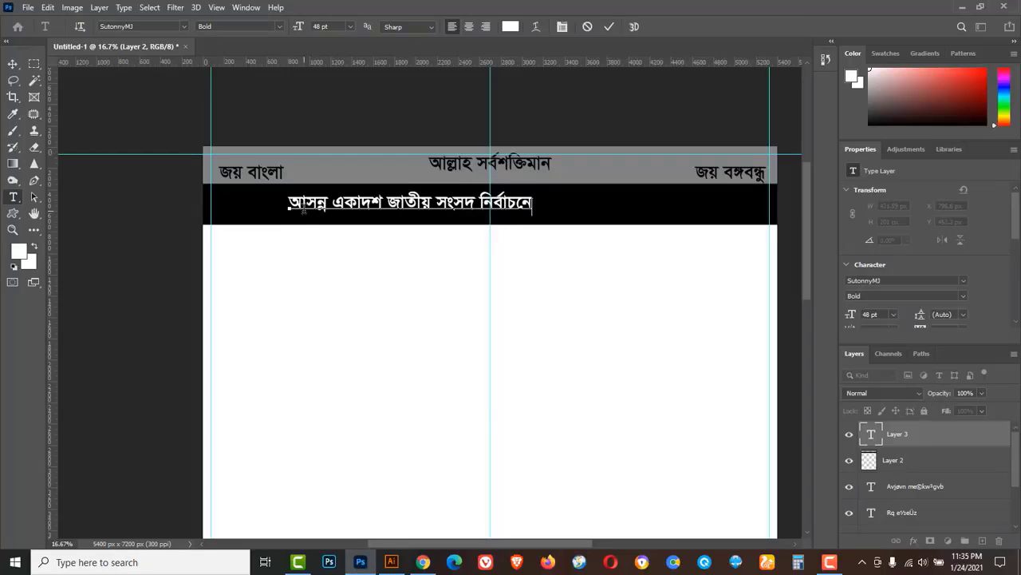
left_click(13, 64)
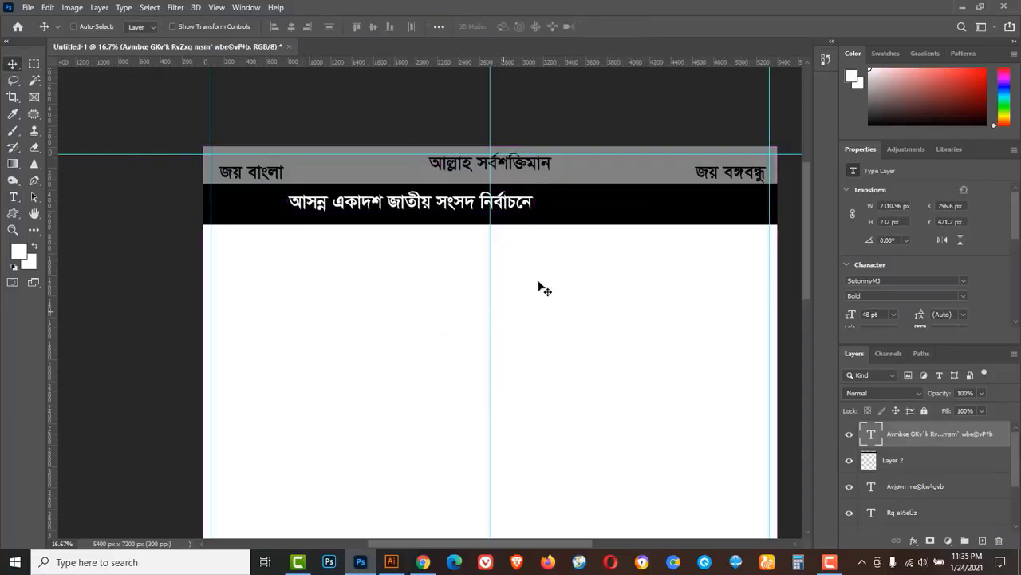
Move the headline right along the black band and scale it to about 153% (72.9 pt).
key("ctrl+t")
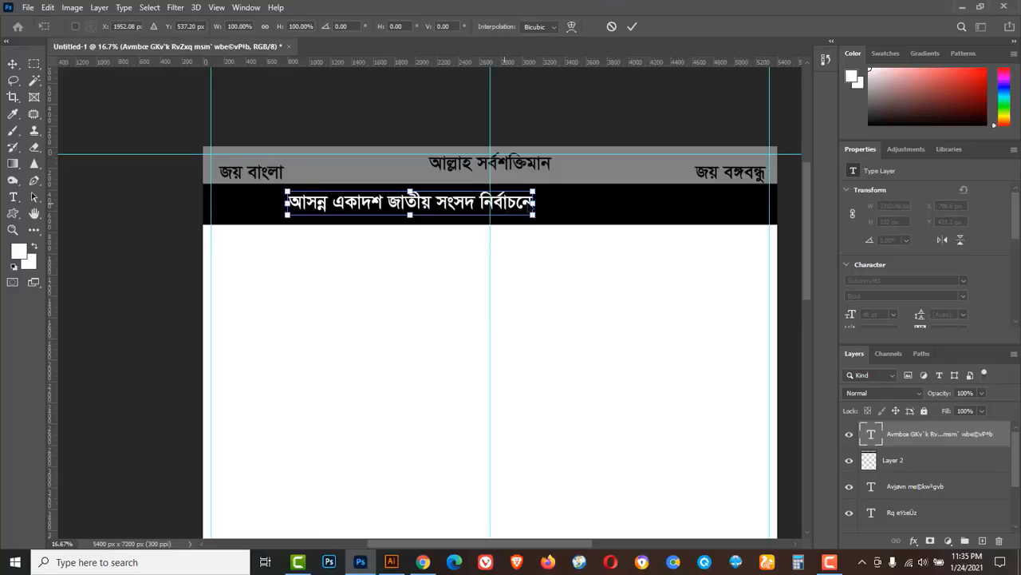
left_click_drag(533, 205, 595, 206)
left_click_drag(465, 205, 508, 209)
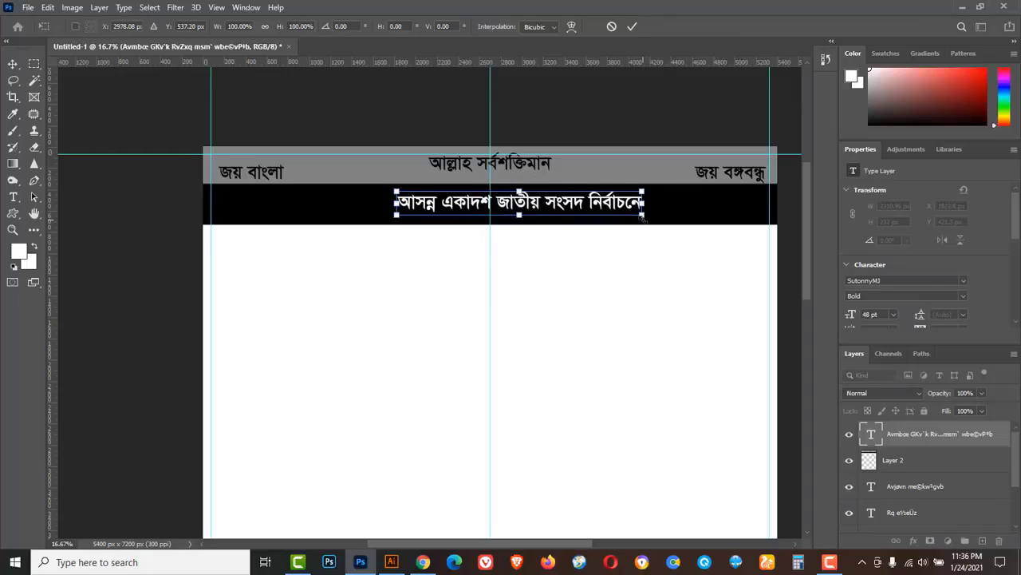
left_click_drag(644, 220, 765, 237)
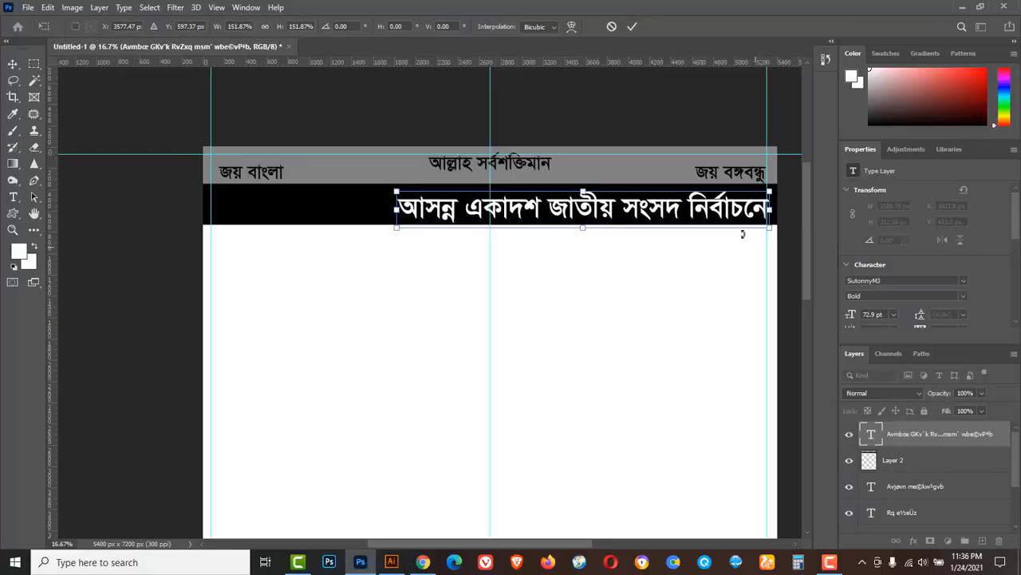
left_click(630, 28)
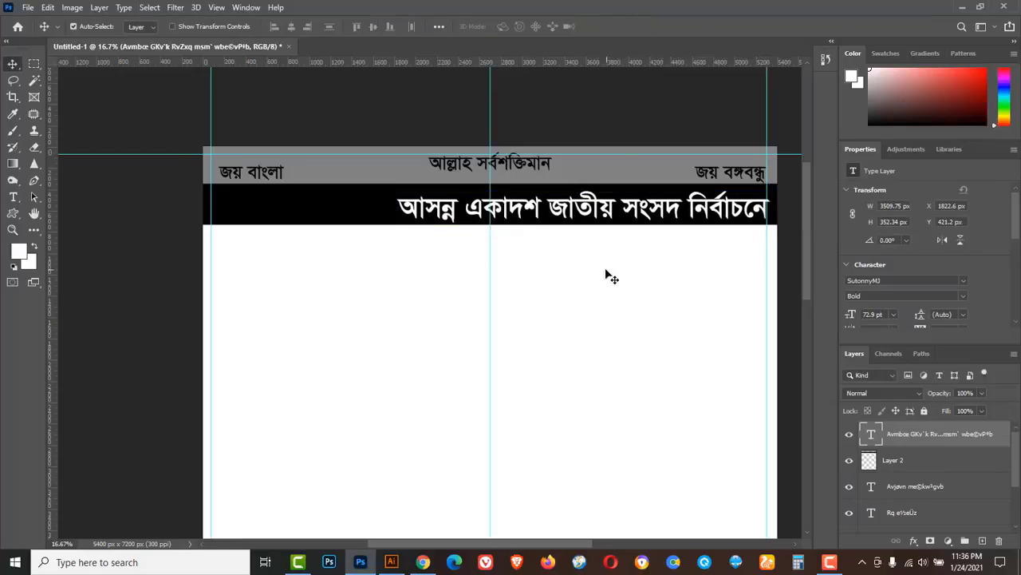
Nudge the headline to X 1768.6 px, Y 397.2 px, then select the top-centre text.
key("Down")
key("Down")
key("Down")
key("Down")
key("Down")
key("Down")
key("Down")
key("Down")
key("Down")
key("Down")
key("Down")
key("Down")
key("Down")
key("Down")
key("Down")
key("Down")
key("Down")
key("Down")
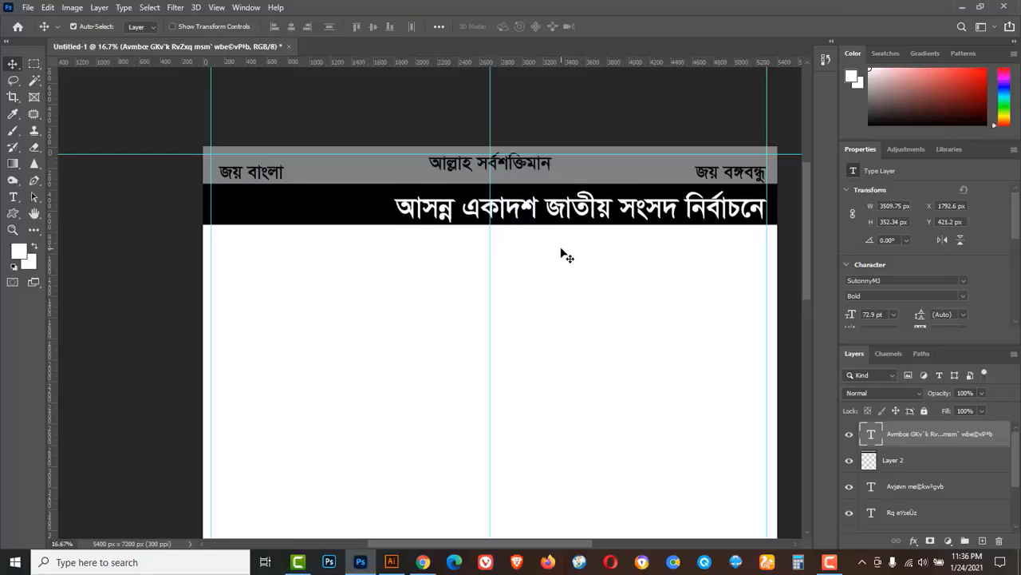
key("Up")
key("Up")
key("Up")
key("Up")
key("Up")
key("Up")
key("Up")
key("Up")
key("Up")
key("Up")
key("Up")
key("Up")
key("Left")
key("Left")
key("Left")
key("Left")
key("Left")
key("Left")
key("Left")
key("Left")
key("Left")
key("Left")
key("Left")
key("Left")
key("Left")
key("Left")
key("Left")
key("Left")
key("Left")
key("Left")
key("Left")
key("Left")
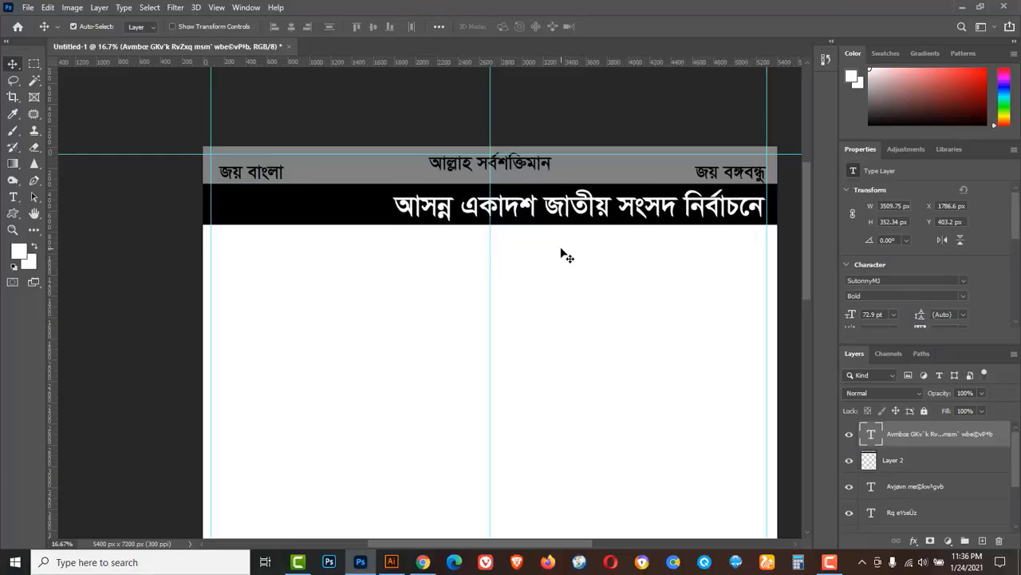
key("Up")
key("Up")
key("Up")
key("Up")
key("Up")
key("Up")
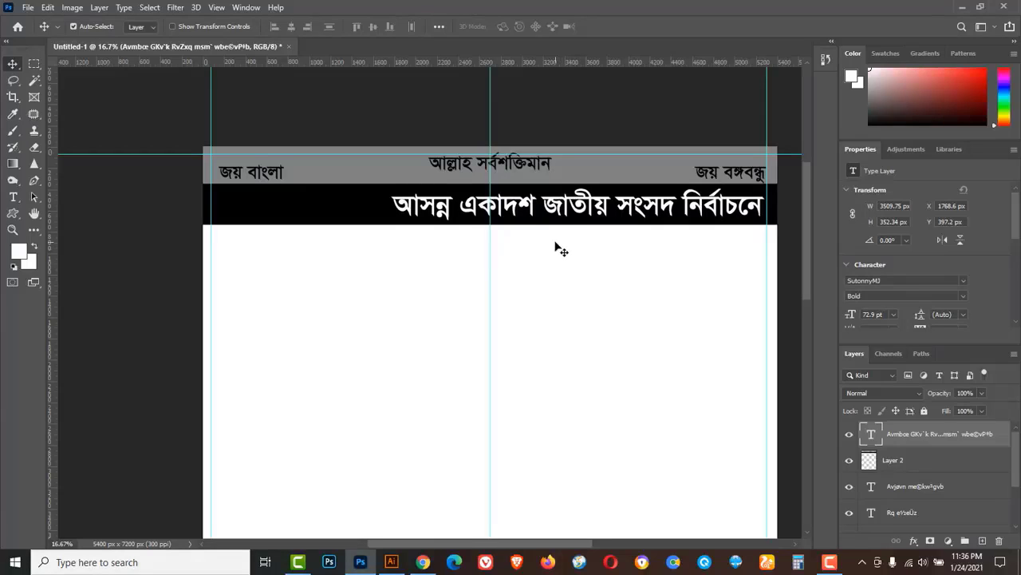
left_click(552, 171)
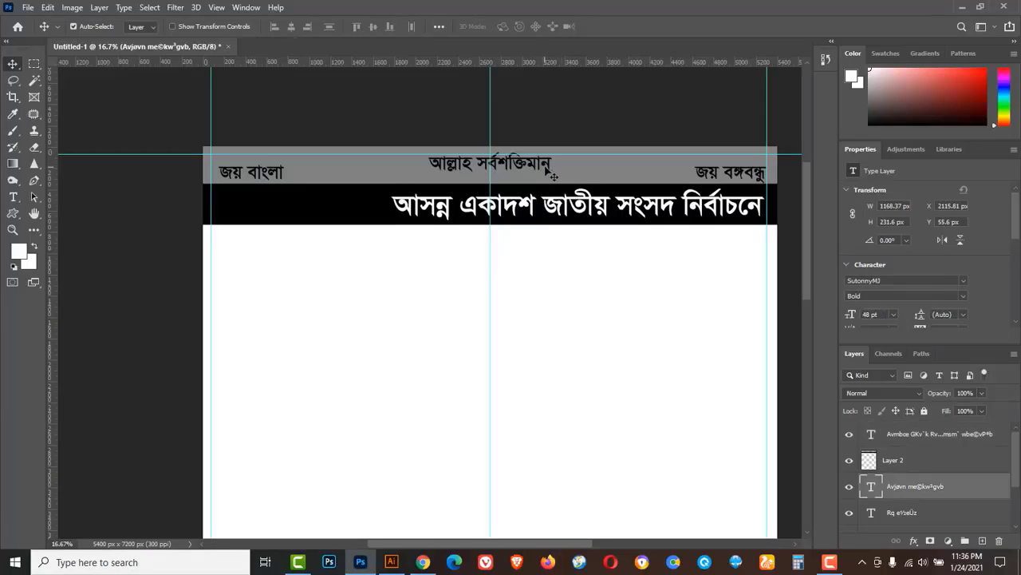
Duplicate the top-centre text and retype it as 'হবিগঞ্জ-৪ (মাধবপুর-চুনারুঘাট)'.
left_click_drag(548, 164, 665, 258)
left_click(13, 197)
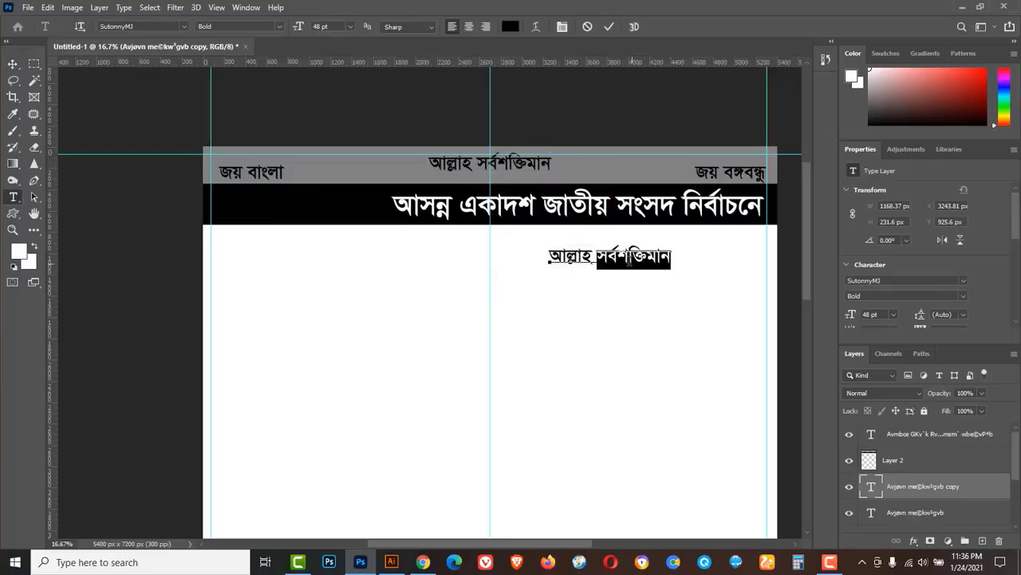
triple_click(631, 259)
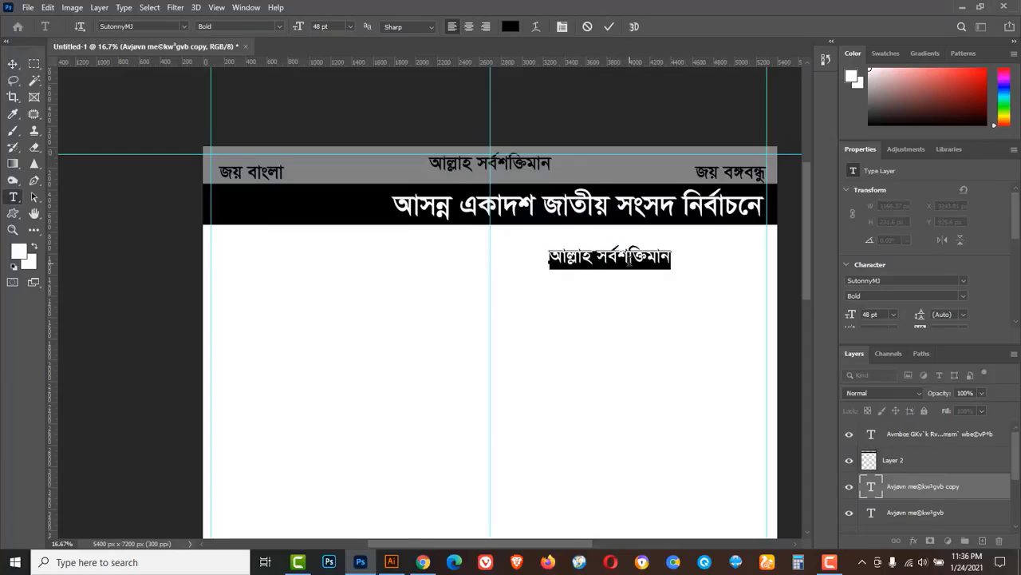
type("হবিগঞ্জ-৪ ")
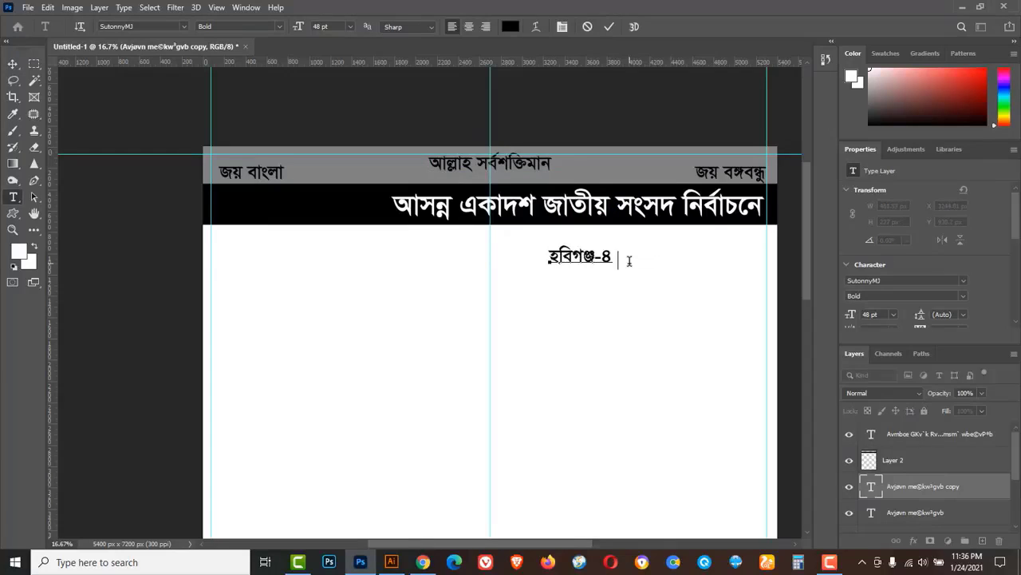
type("(মাধবপুর-চুনার")
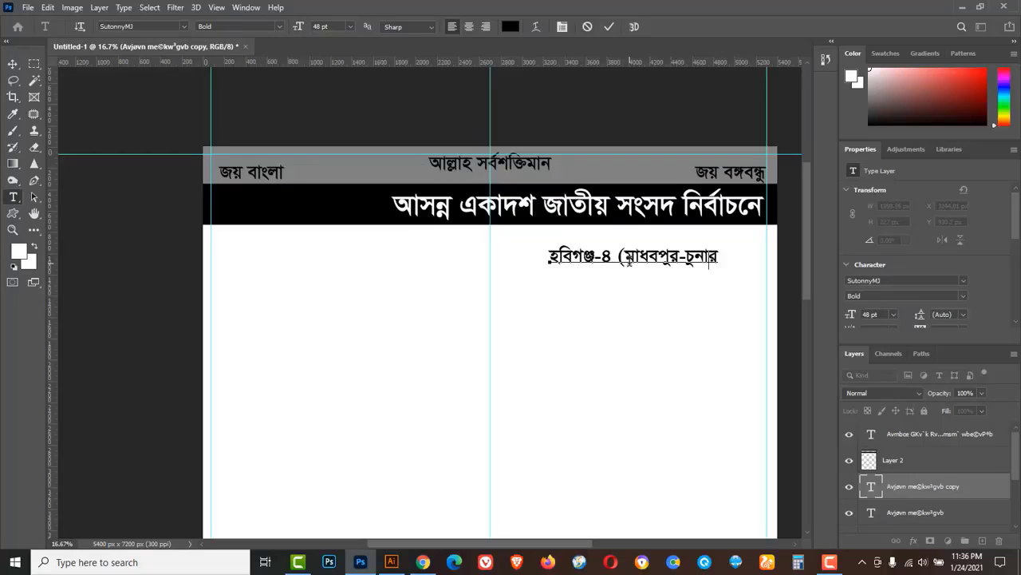
type("ুঘাট")
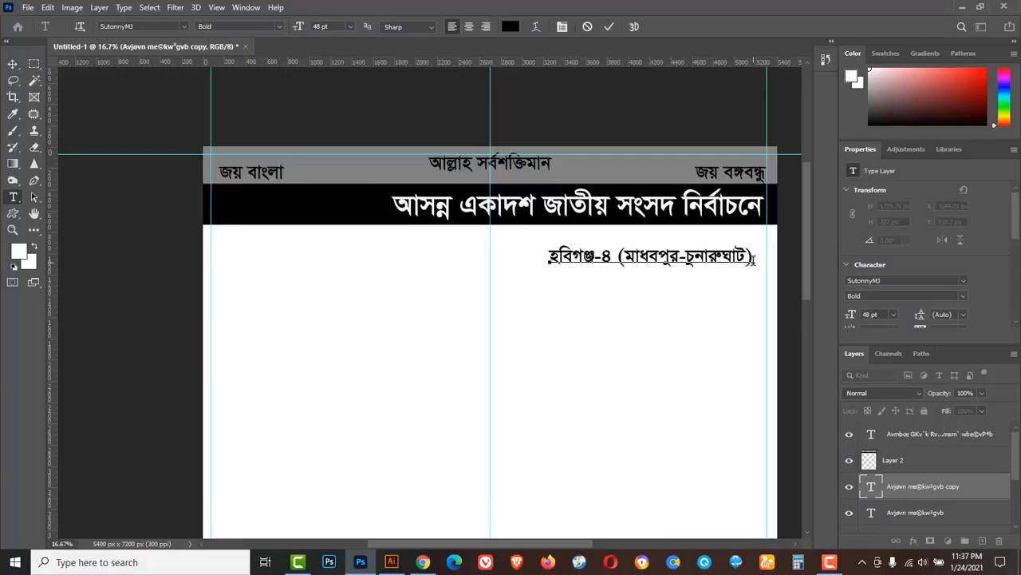
left_click(13, 64)
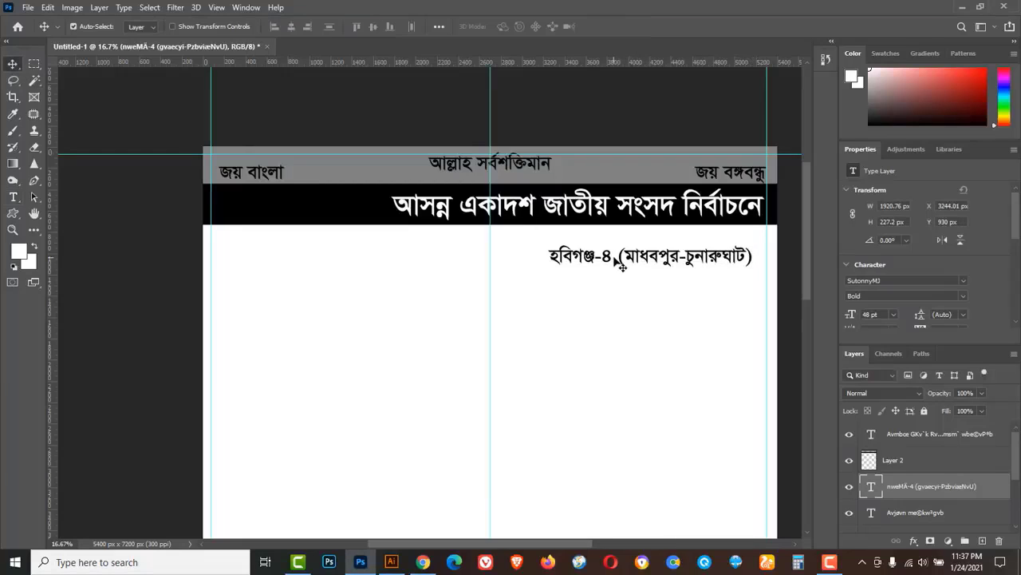
Move the constituency line under the black band, scale it about 120%, and duplicate it below.
left_click_drag(613, 264, 570, 247)
key("ctrl+t")
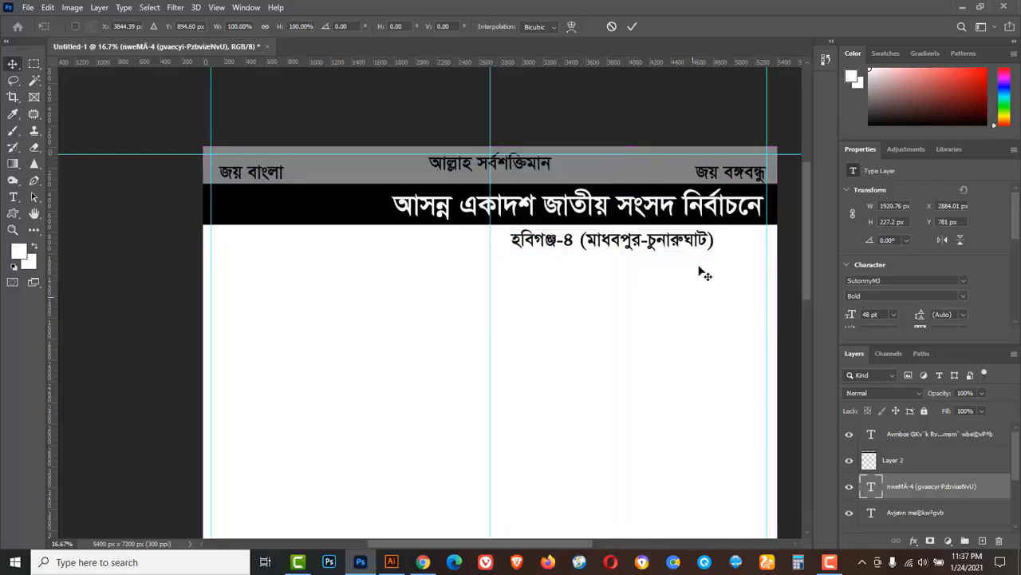
left_click_drag(725, 256, 735, 258)
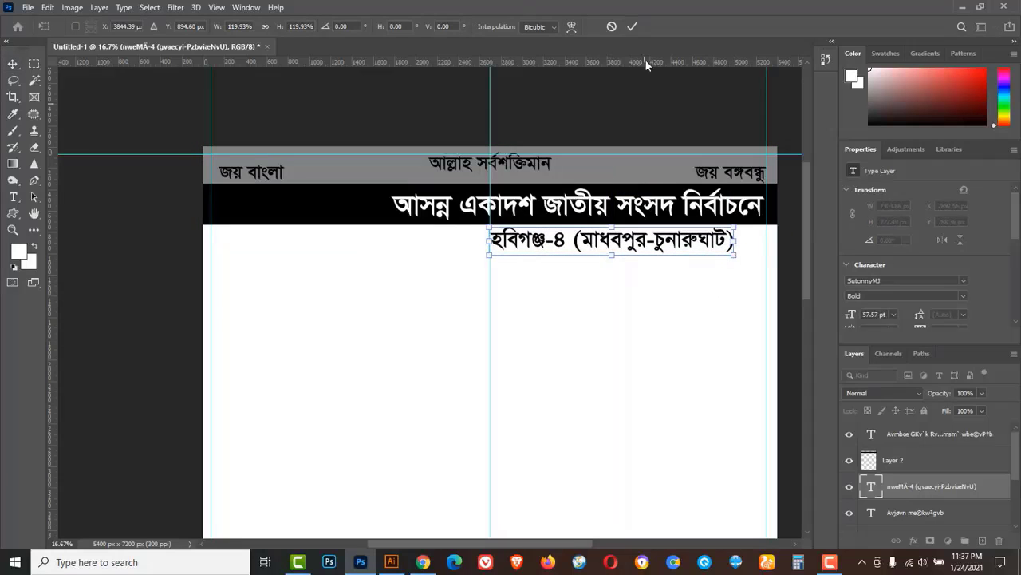
left_click(635, 26)
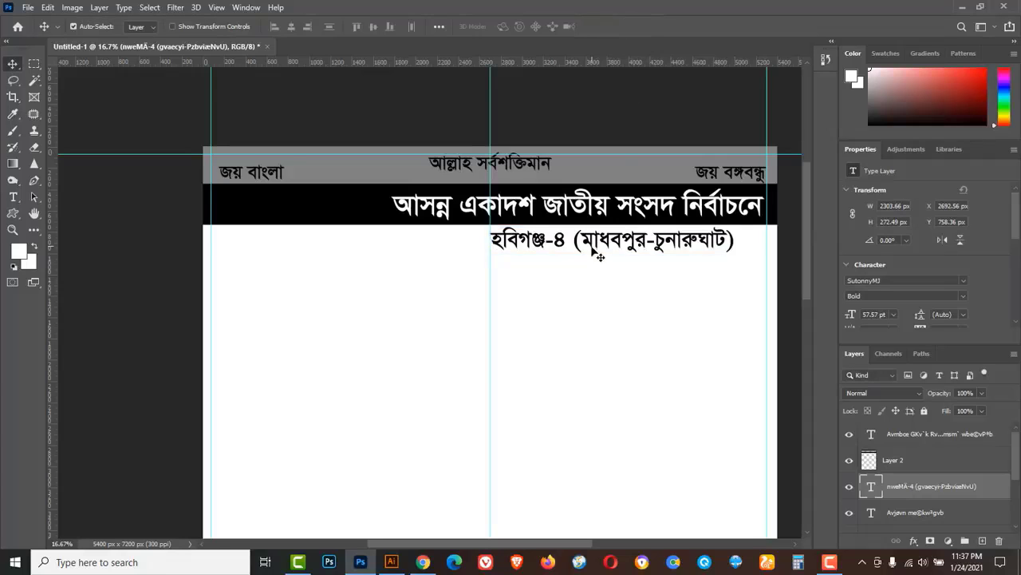
left_click_drag(587, 240, 569, 273, "alt")
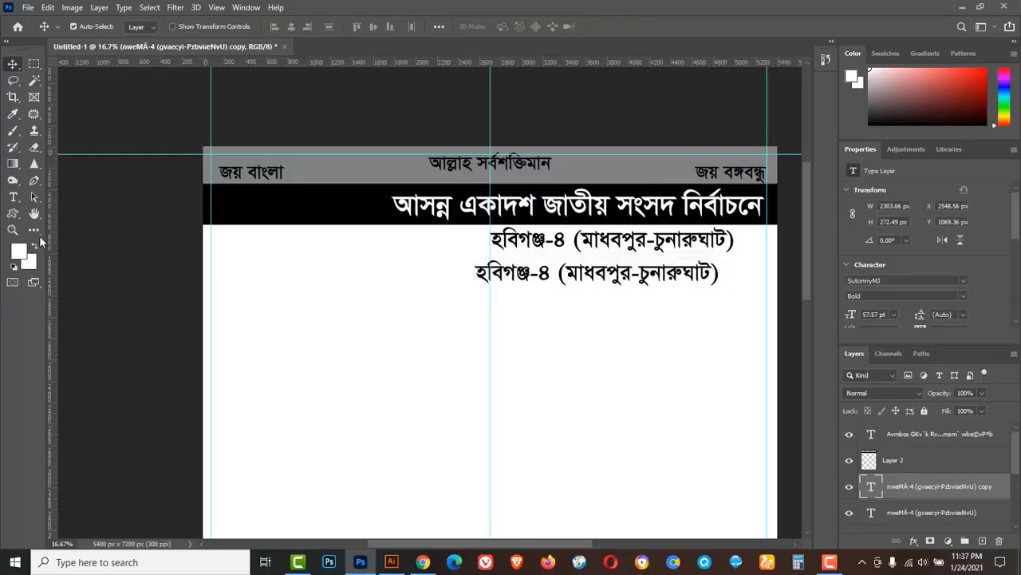
Retype the copied line as the two-line text 'বাংলাদেশ আওয়ামীলীগ / মনোনীত প্রার্থী'.
left_click(12, 197)
left_click(74, 199)
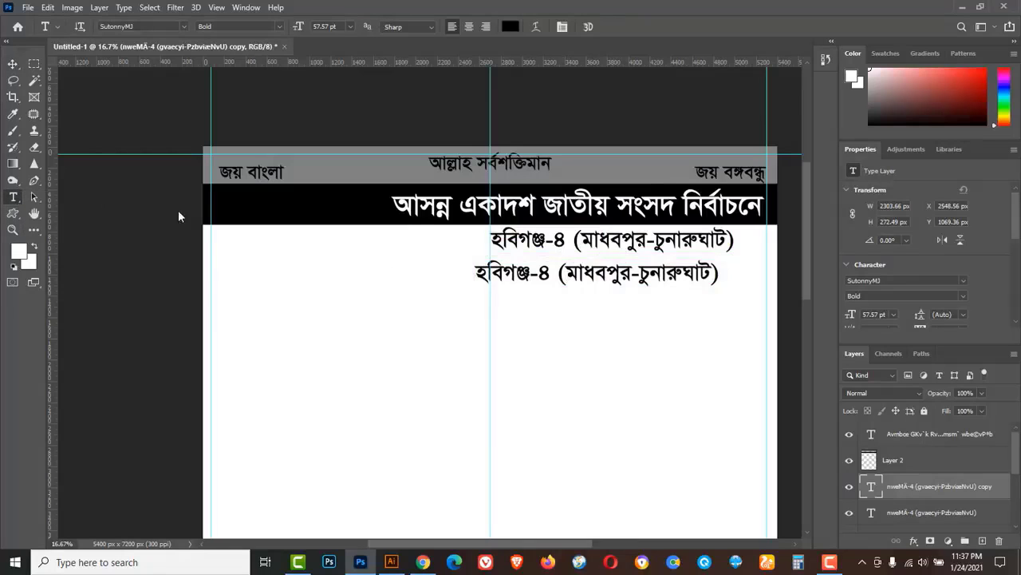
left_click(590, 272)
triple_click(591, 273)
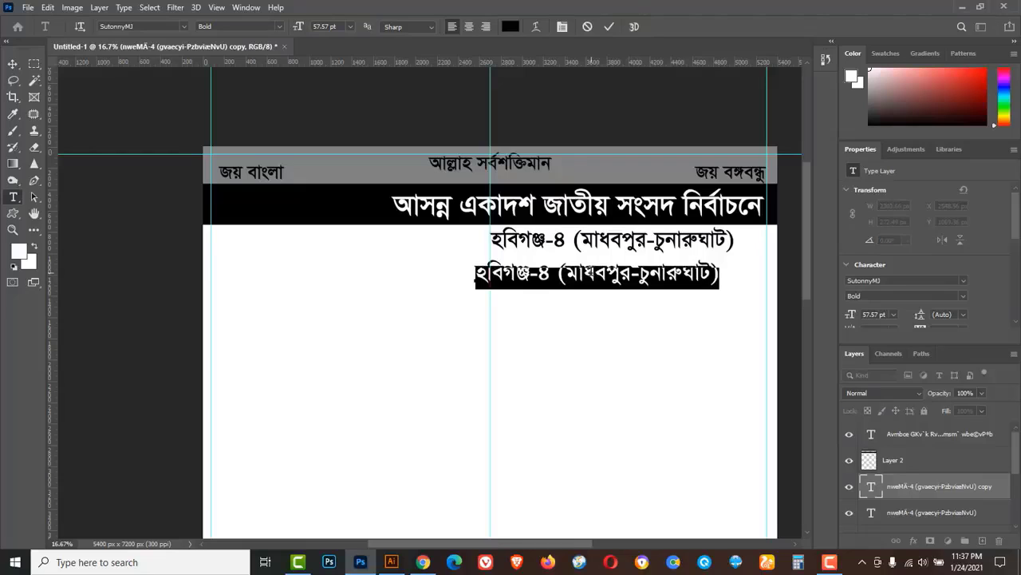
type("বাংলাদেশ")
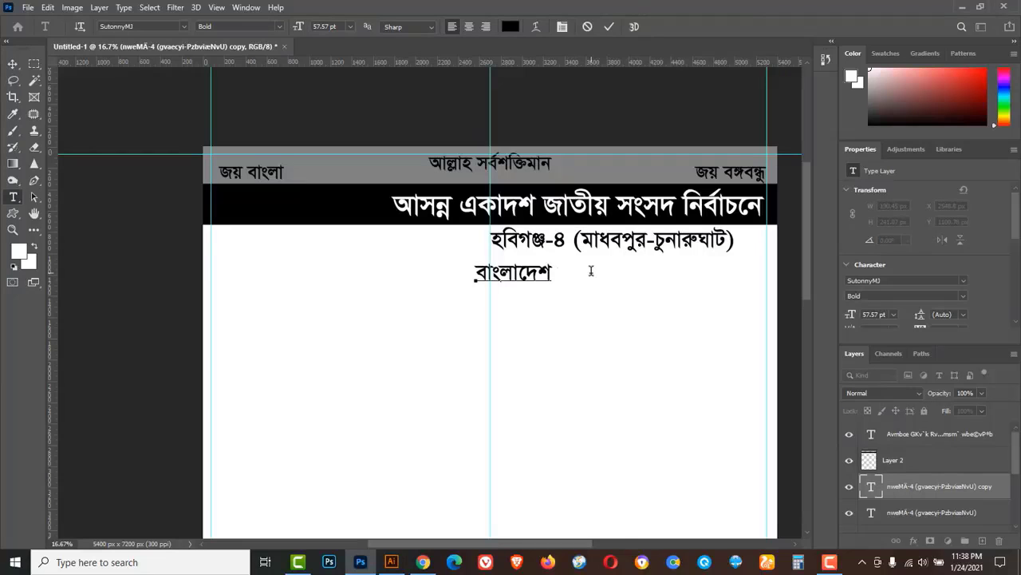
type(" আওয়ামীলীগ")
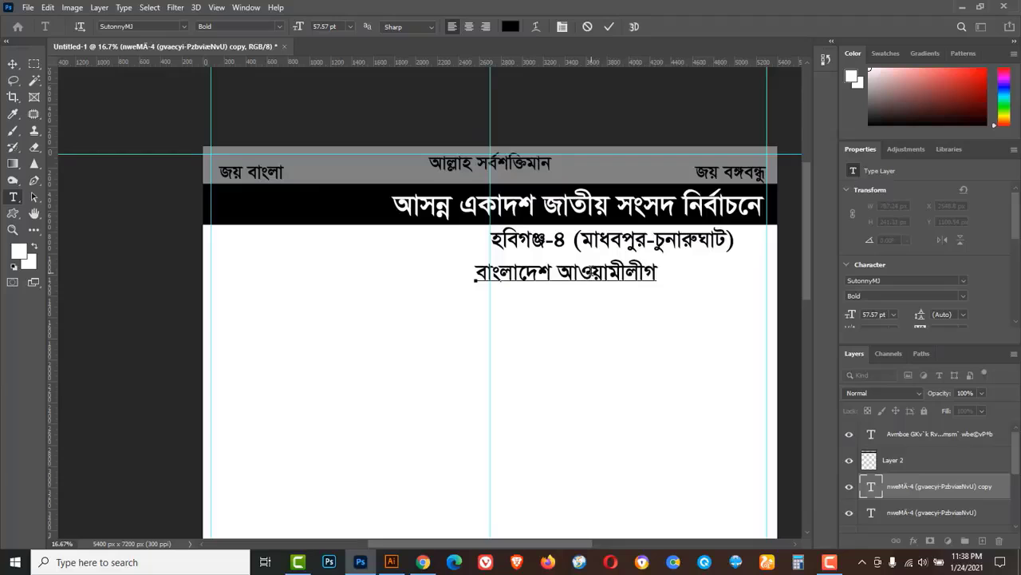
type("মনোনীত")
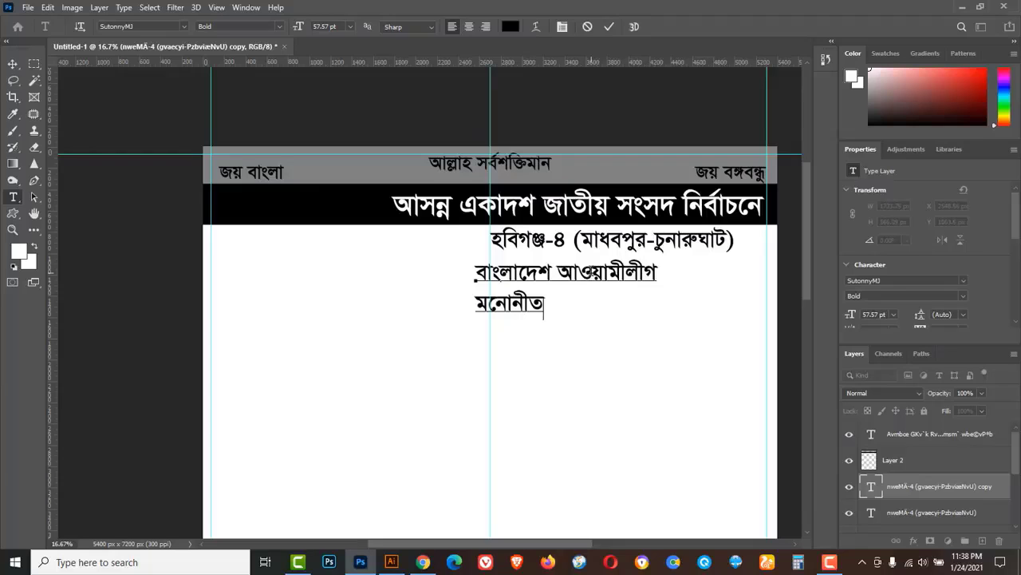
type(" প্রাথর্ী")
key("ctrl+Return")
key("v")
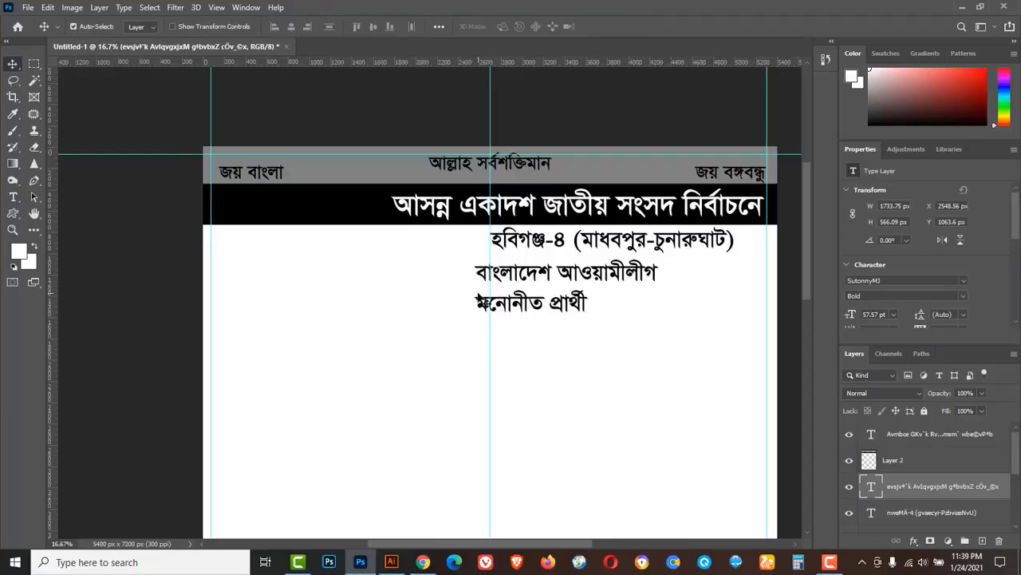
Centre-align the party text and move it right beneath the constituency line.
left_click(12, 197)
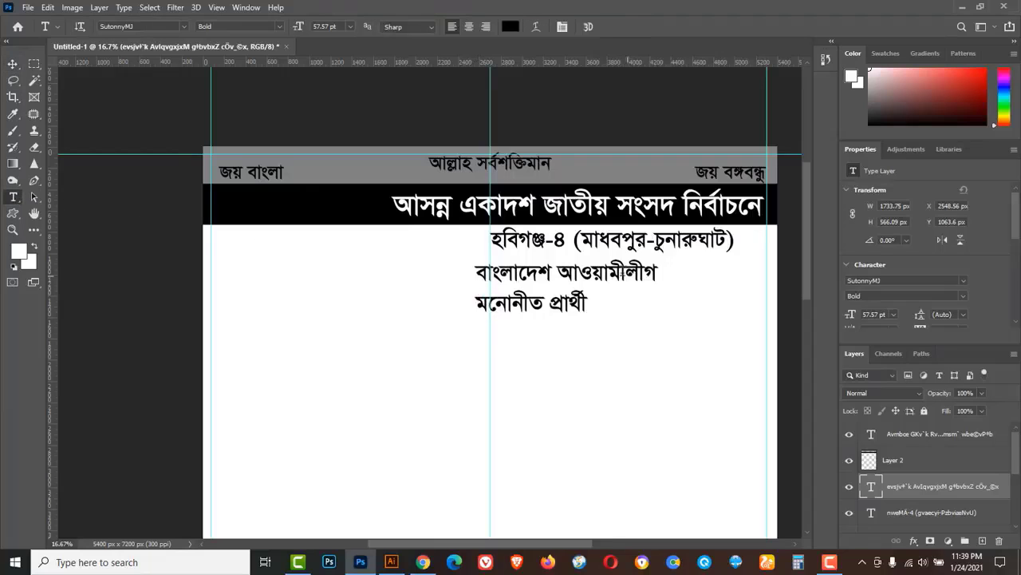
left_click(470, 27)
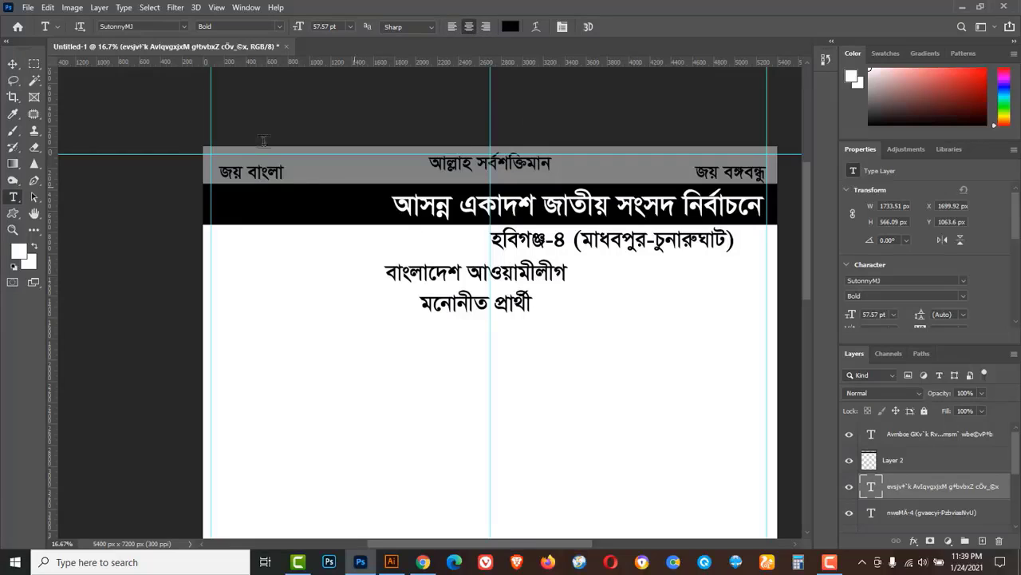
left_click(12, 64)
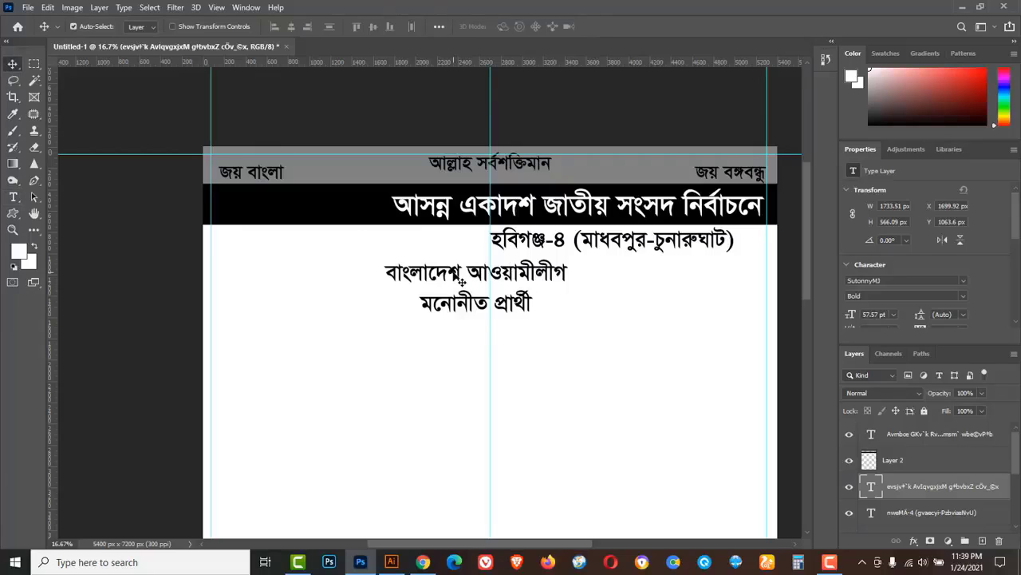
left_click_drag(461, 281, 594, 275)
key("t")
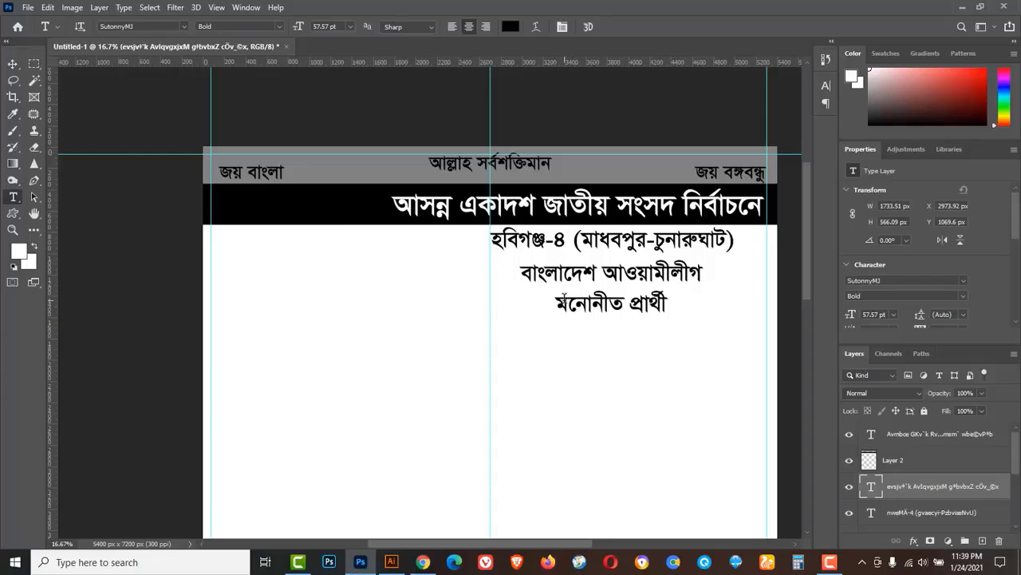
In the Character panel, change the party text's leading from Auto through 36 and 48 to 57 pt.
left_click(246, 8)
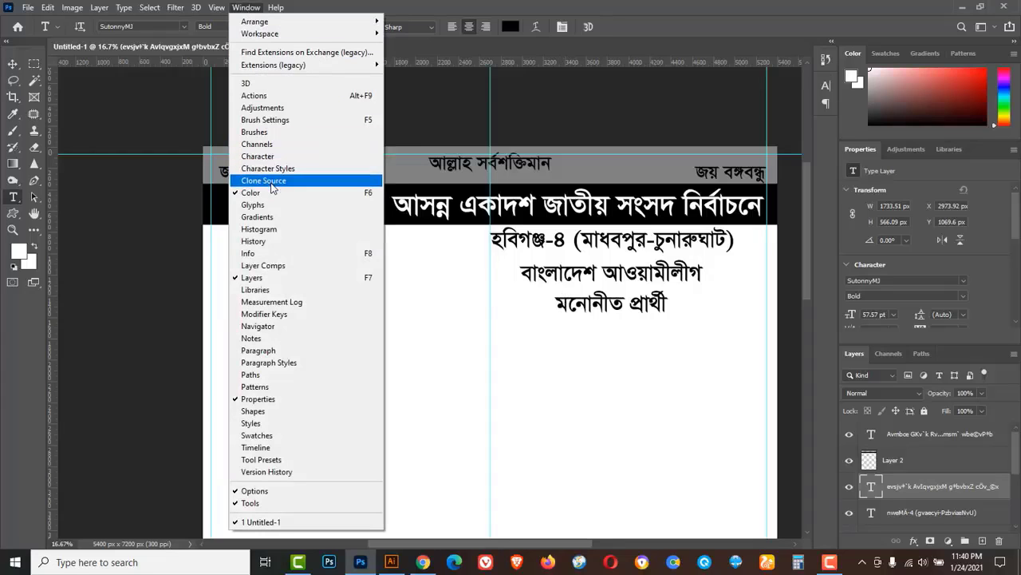
left_click(258, 156)
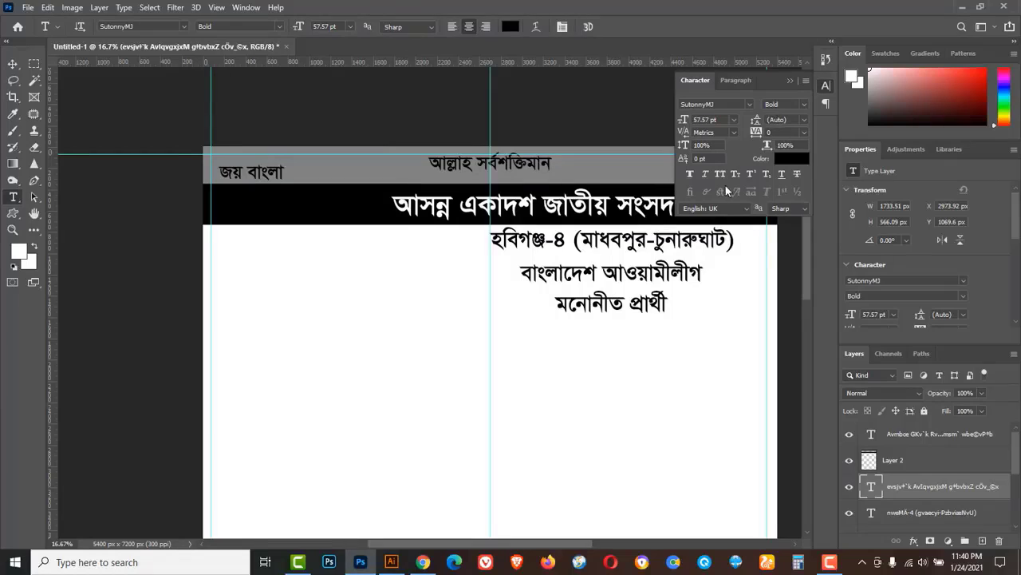
left_click(802, 119)
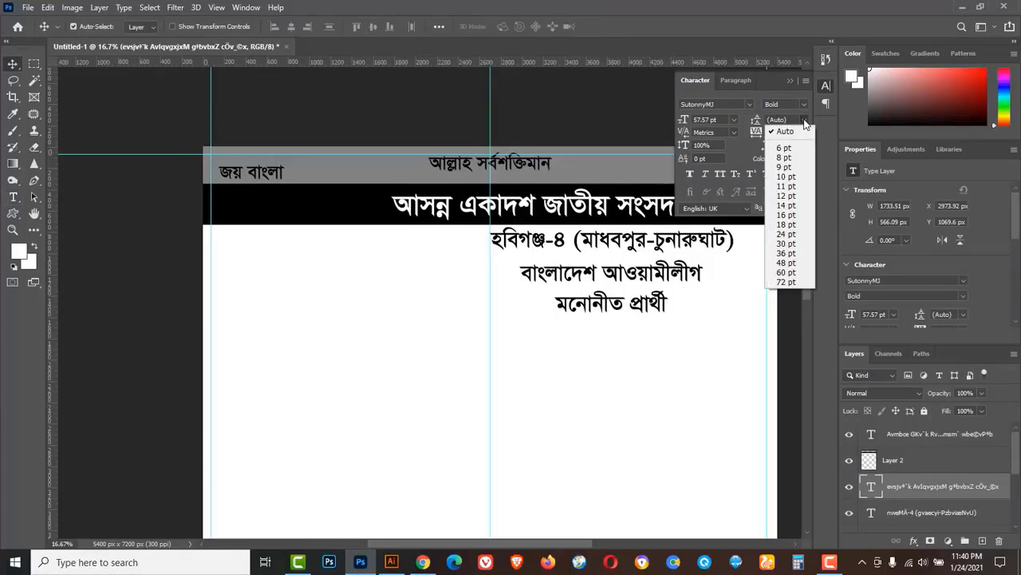
left_click(786, 254)
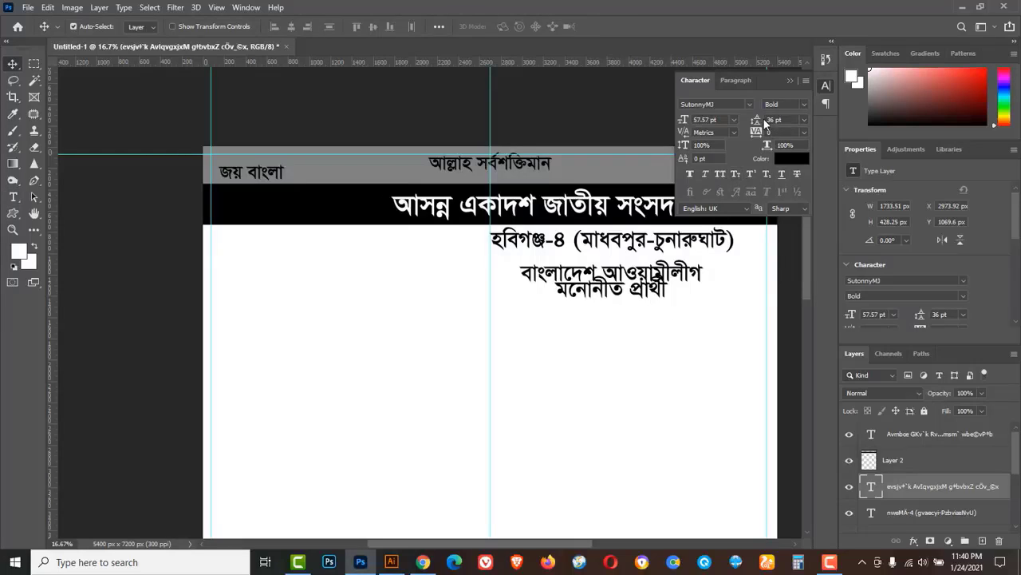
left_click(805, 120)
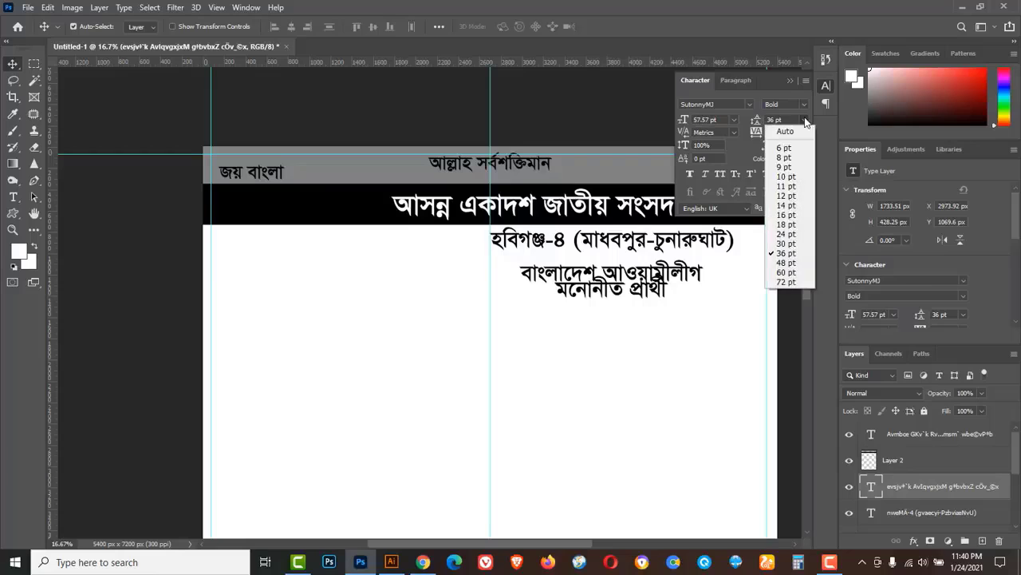
left_click(786, 262)
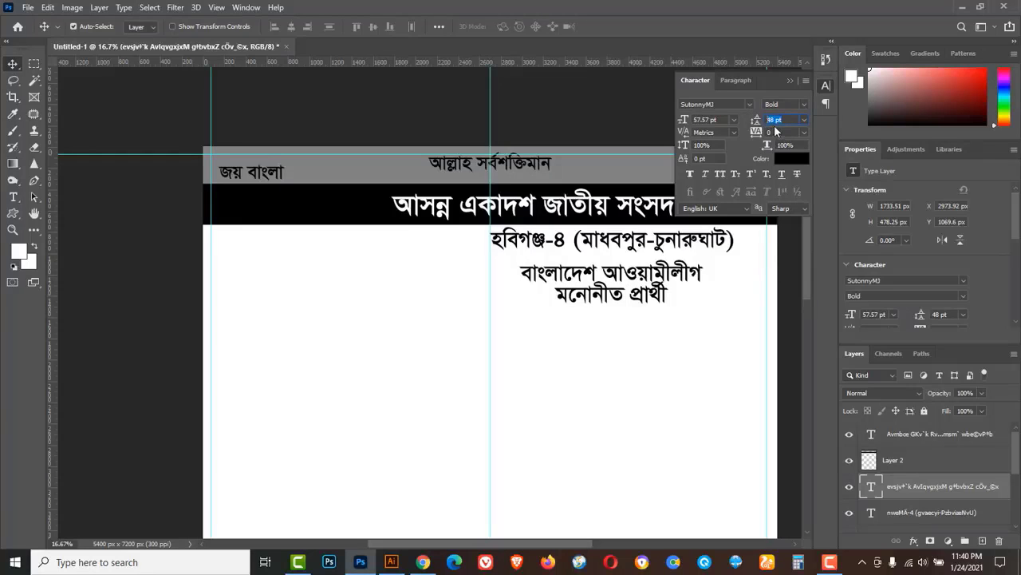
key("Up")
key("Up")
key("Up")
key("Up")
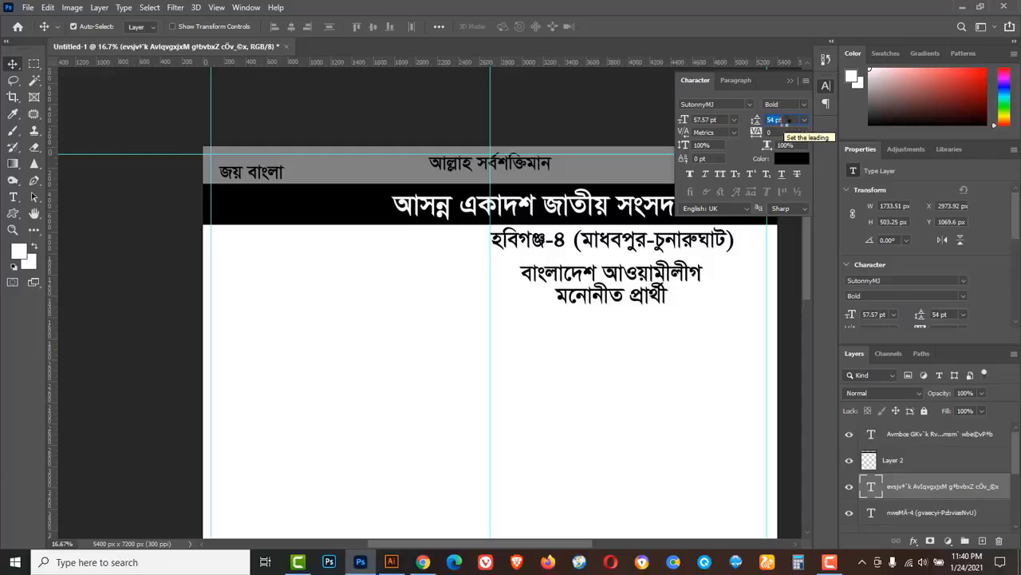
key("Up")
key("Up")
key("Up")
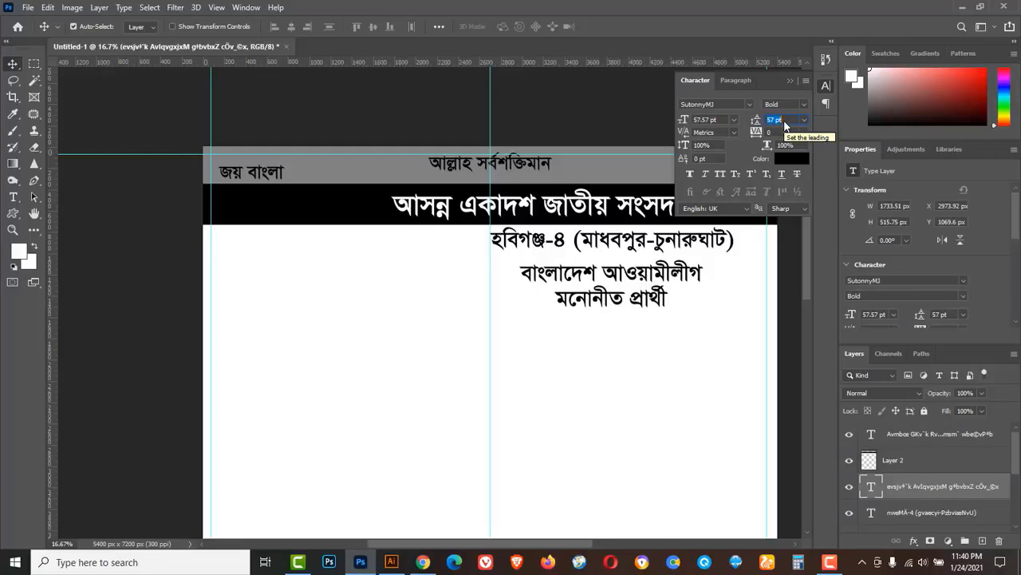
key("Return")
Shrink the constituency line to about 80%.
left_click(674, 247)
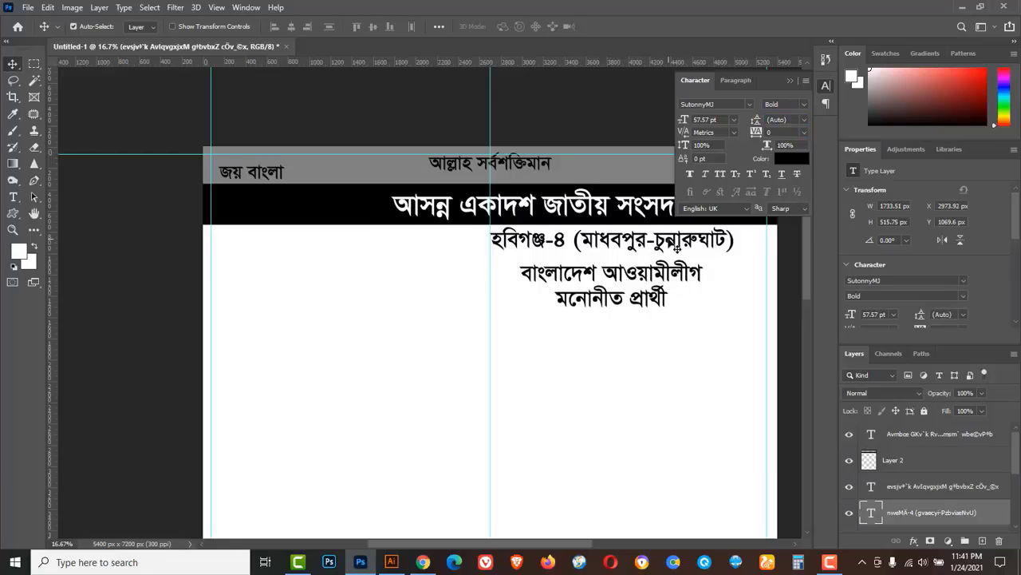
key("ctrl+t")
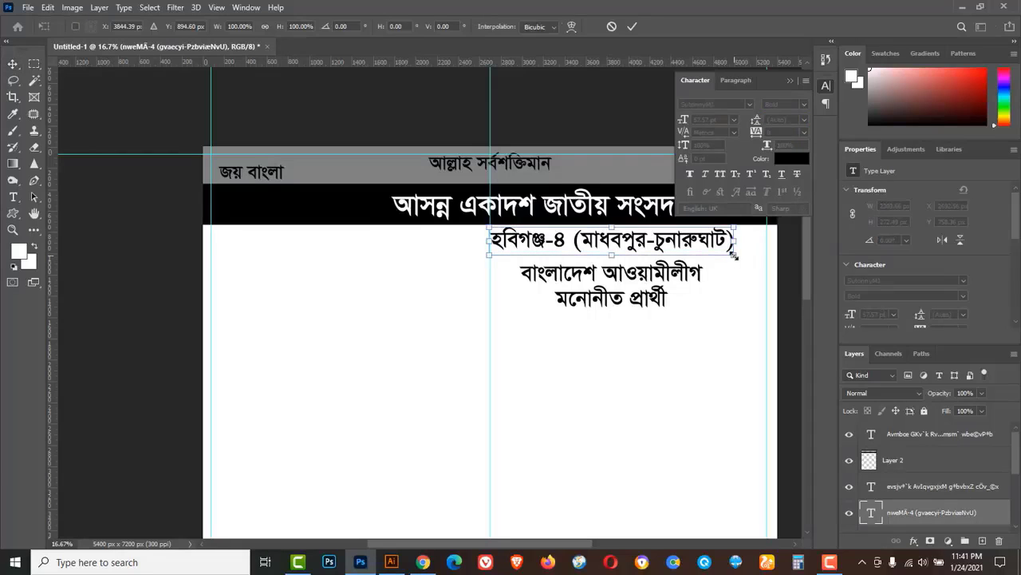
left_click_drag(733, 255, 709, 252)
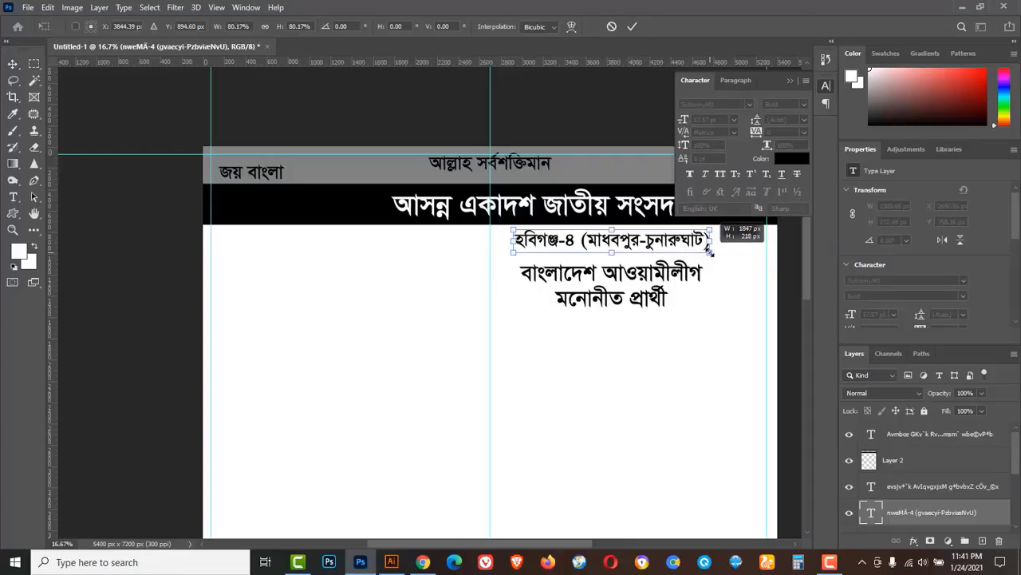
left_click(632, 26)
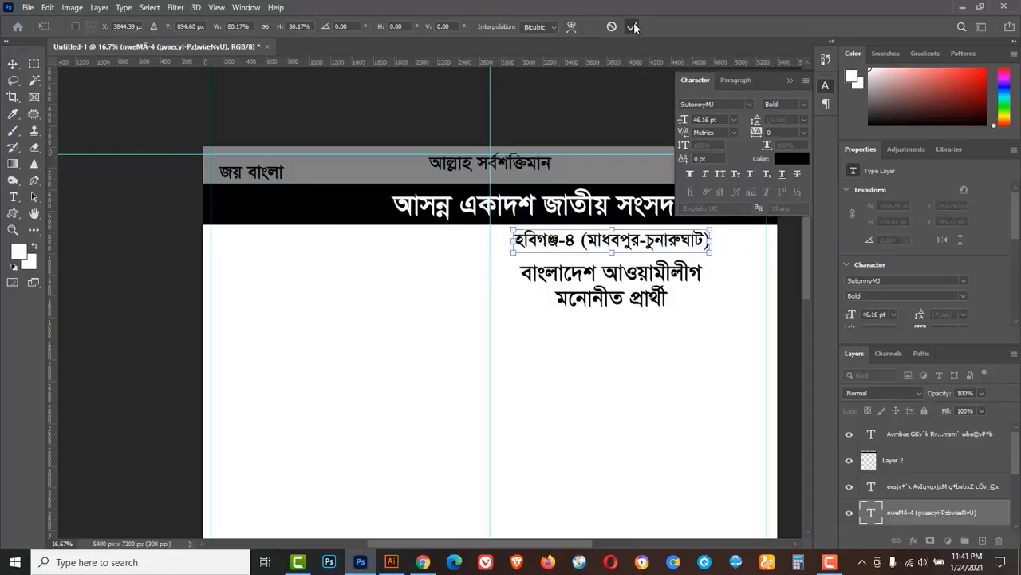
Enlarge the party text to 66.17 pt and stretch it to about 139% width.
left_click(638, 281)
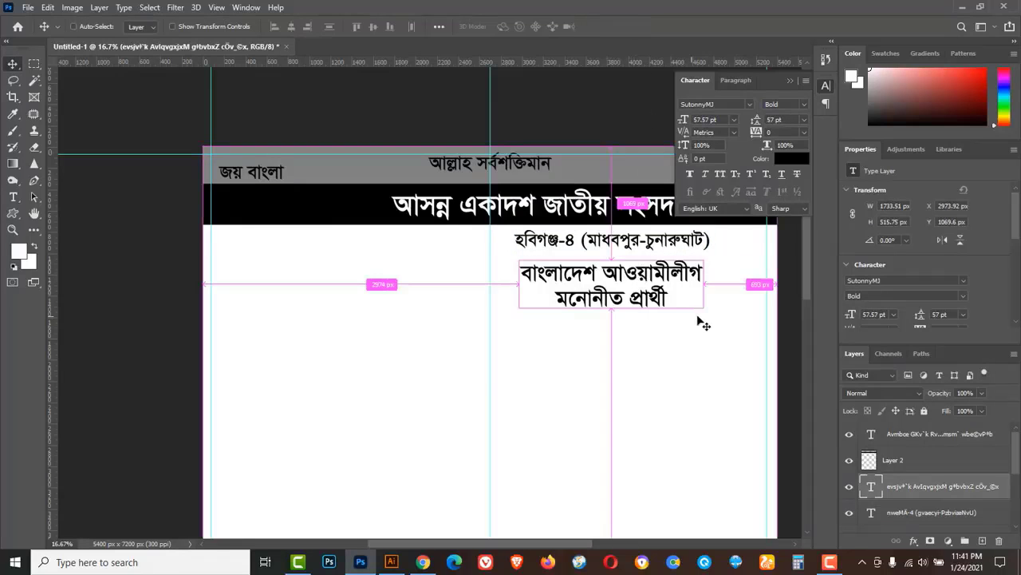
key("ctrl+t")
left_click_drag(713, 318, 726, 323)
left_click_drag(717, 286, 739, 284)
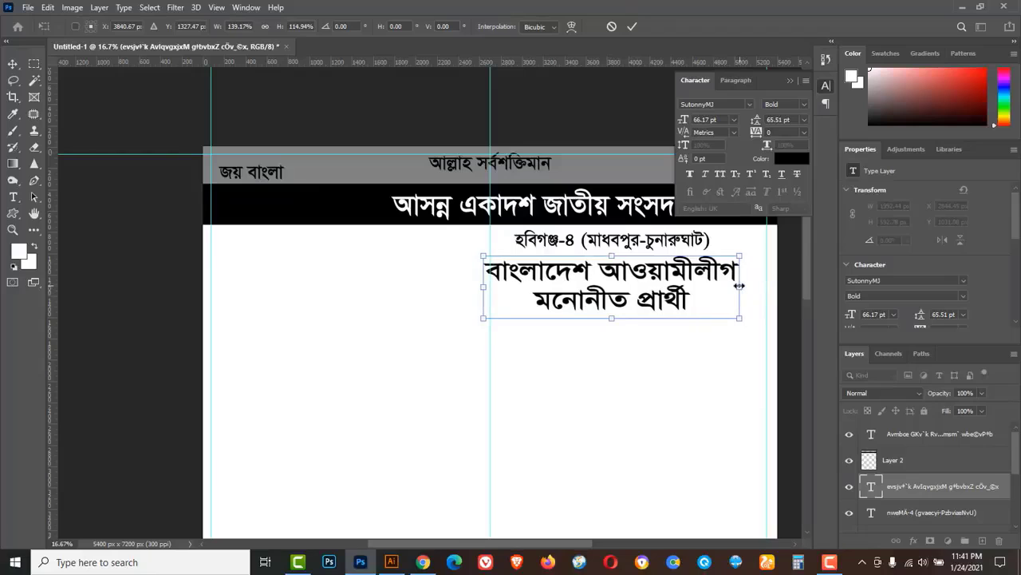
left_click(632, 28)
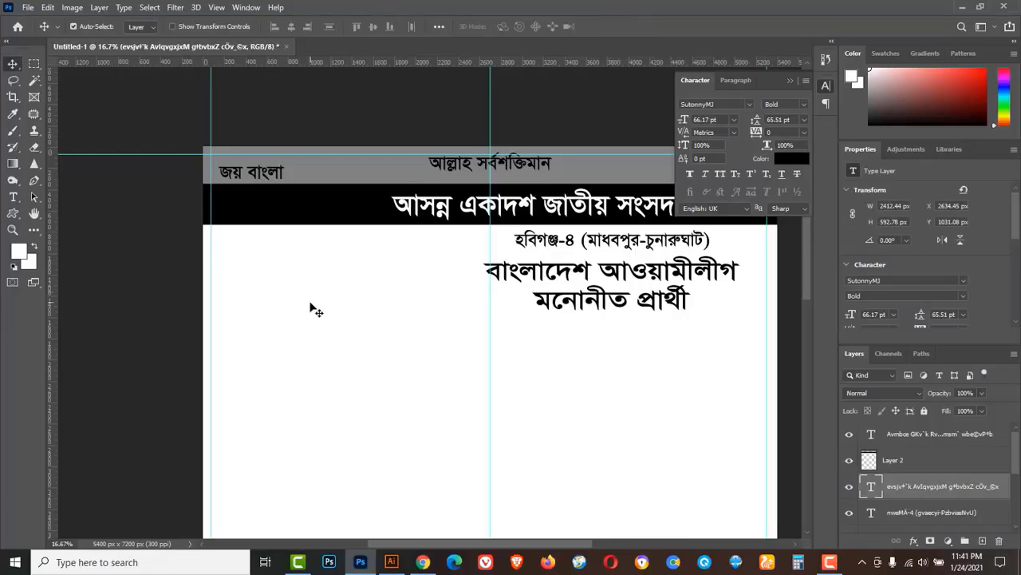
left_click(31, 8)
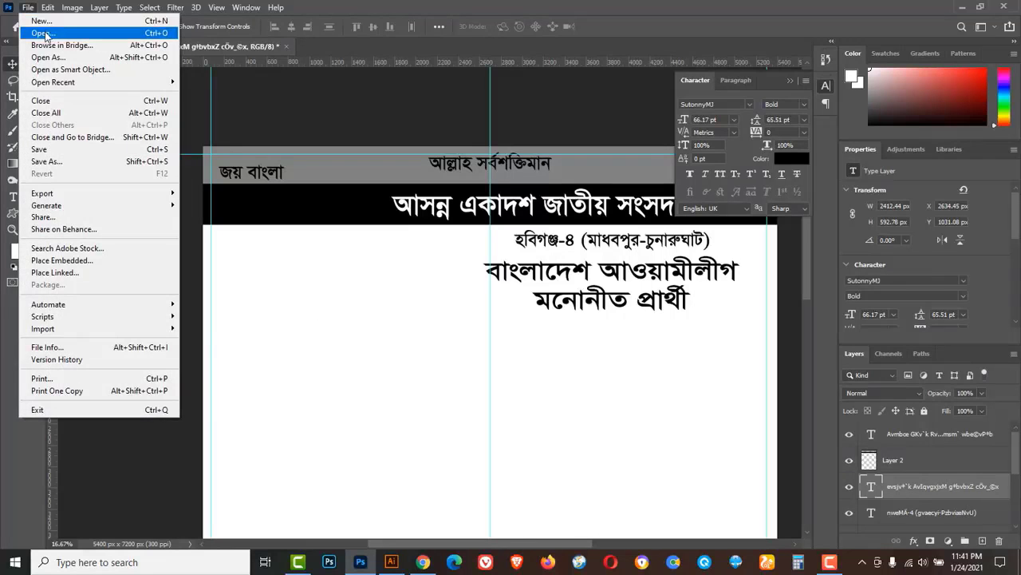
Open the waving woman's jpg photo from the poster design folder.
key("Escape")
key("ctrl+o")
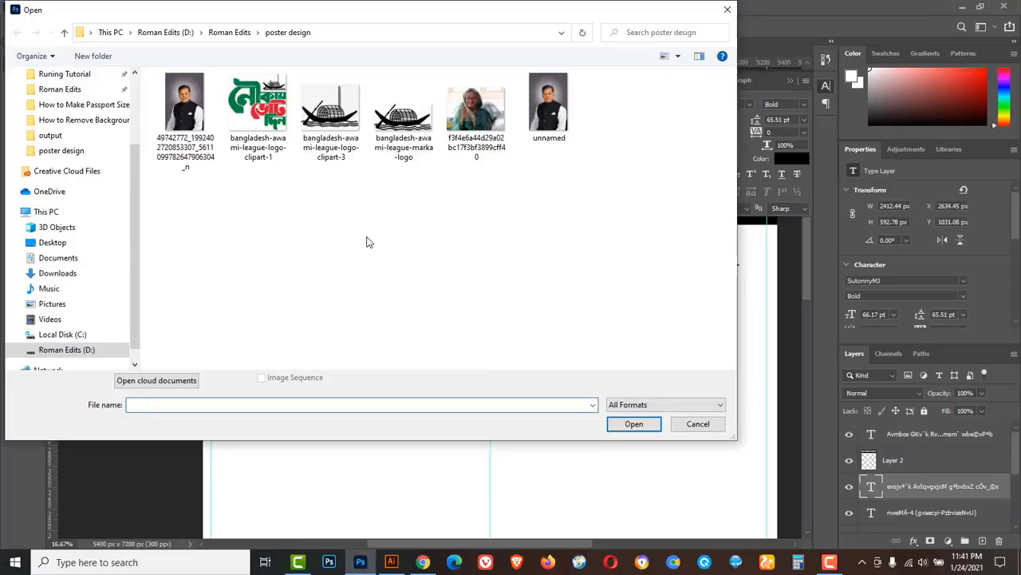
left_click(472, 116)
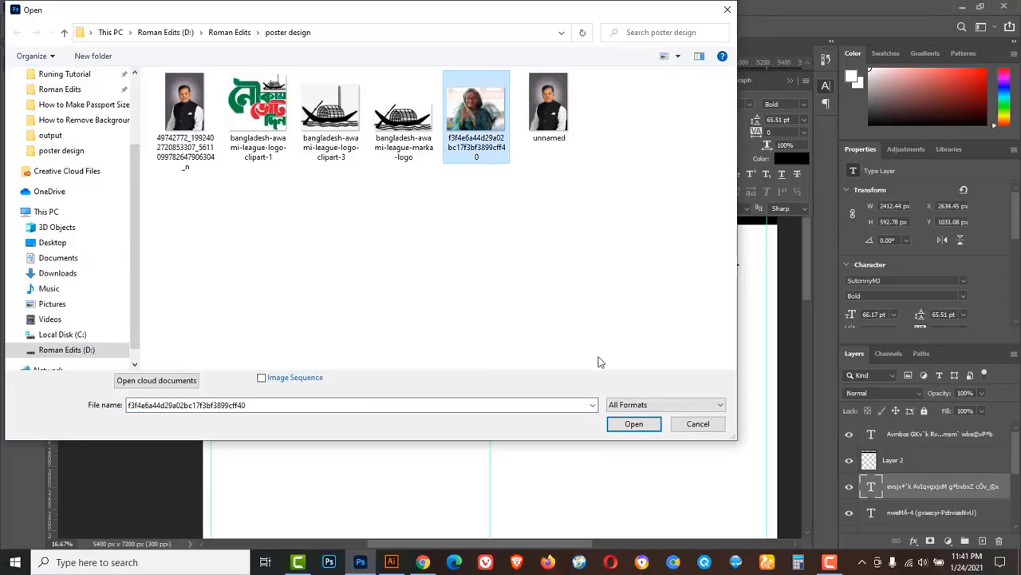
left_click(634, 423)
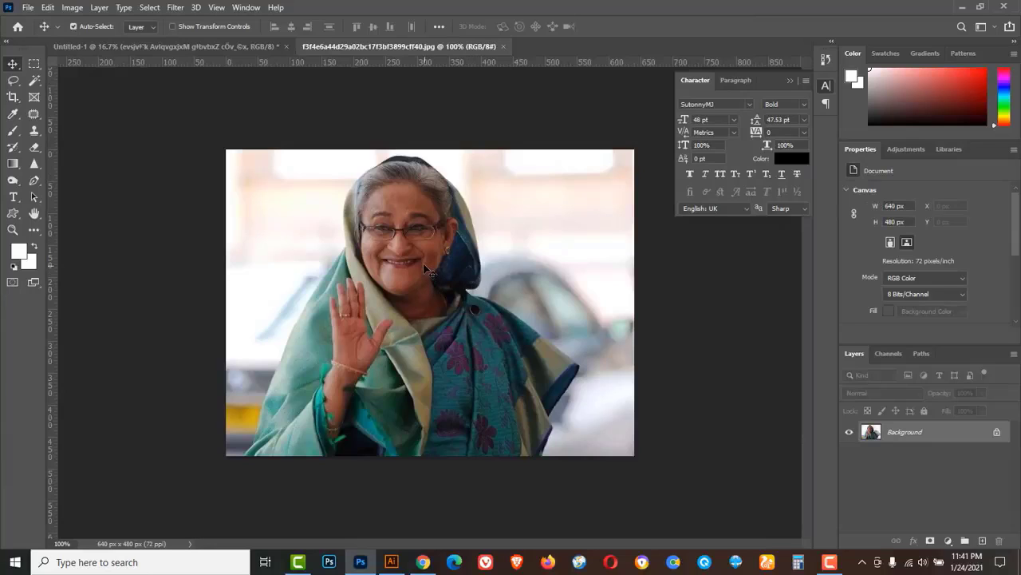
Desaturate the photo to black and white with Image > Adjustments > Desaturate.
left_click(72, 8)
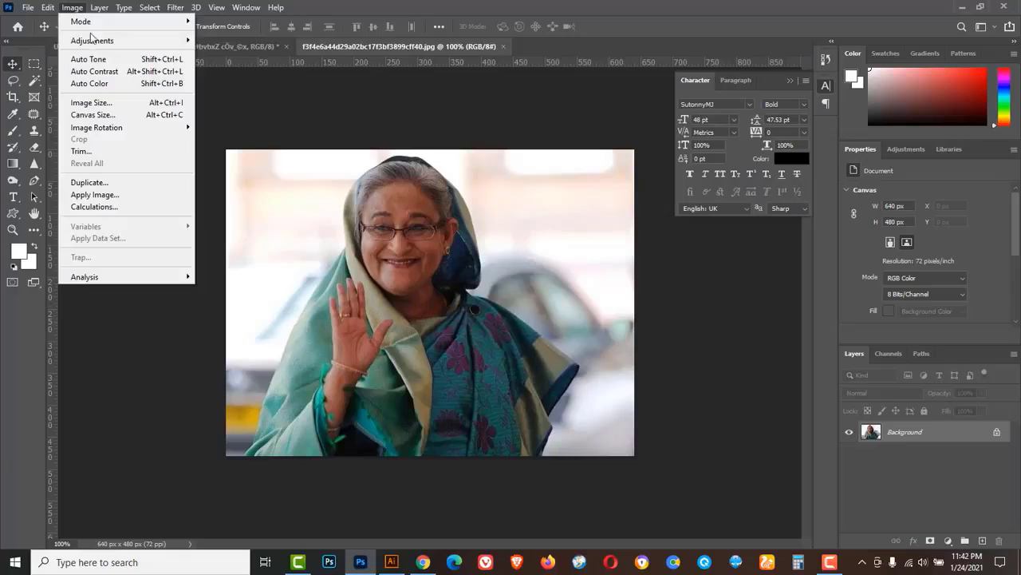
mouse_move(115, 42)
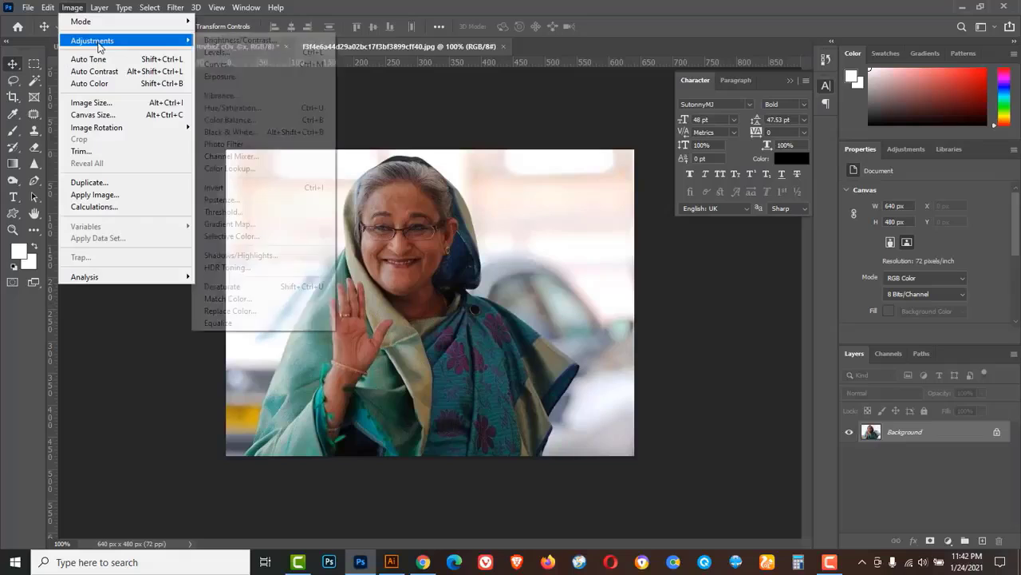
left_click(246, 287)
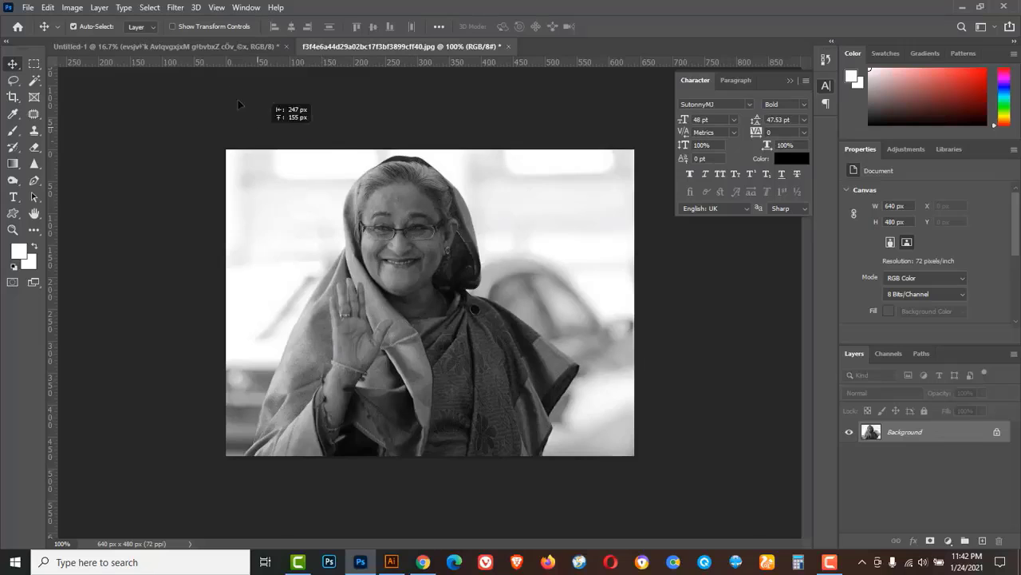
left_click(239, 47)
Place the photo as Layer 3, enlarged to 2581 × 1936 px at X 0, Y 351, on top.
left_click_drag(322, 172, 351, 217)
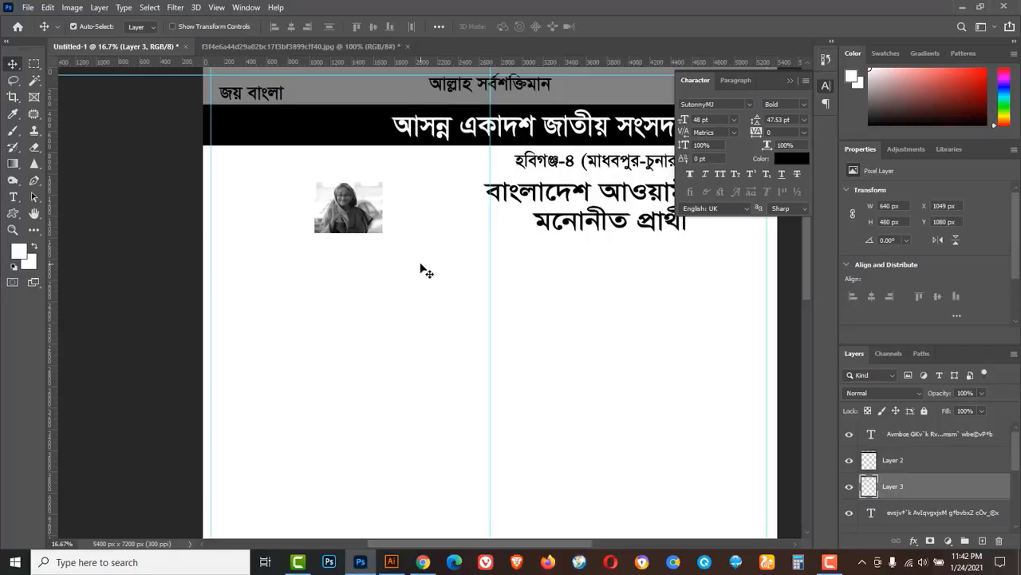
key("ctrl+t")
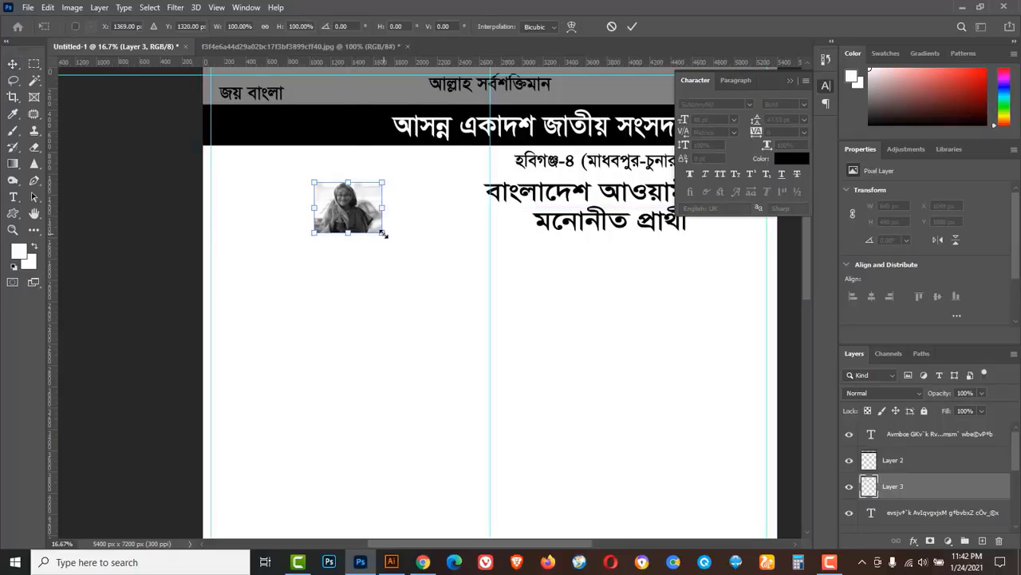
left_click_drag(388, 236, 465, 292)
left_click_drag(354, 216, 335, 217)
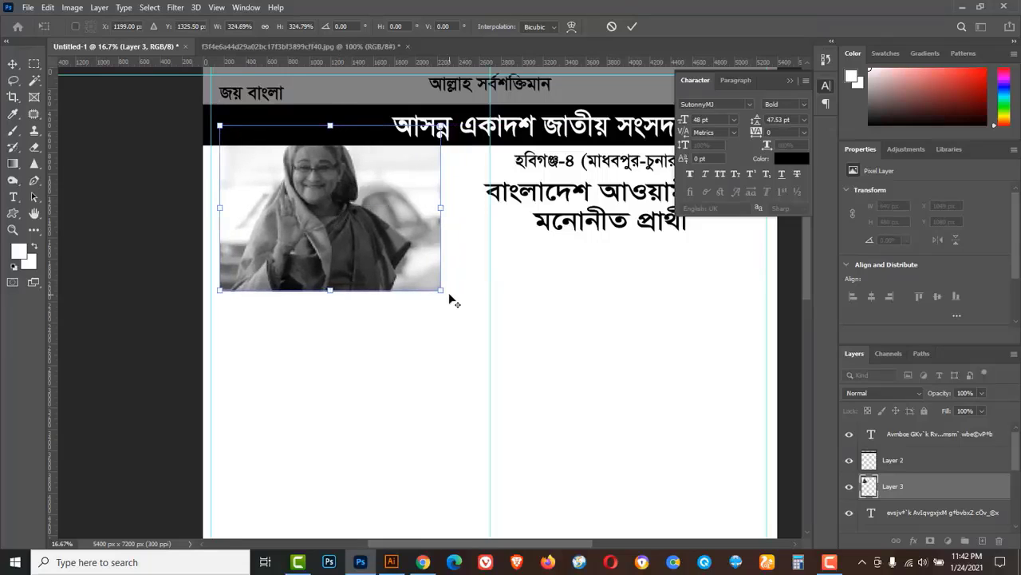
left_click_drag(442, 292, 443, 270)
key("ctrl+shift+bracketright")
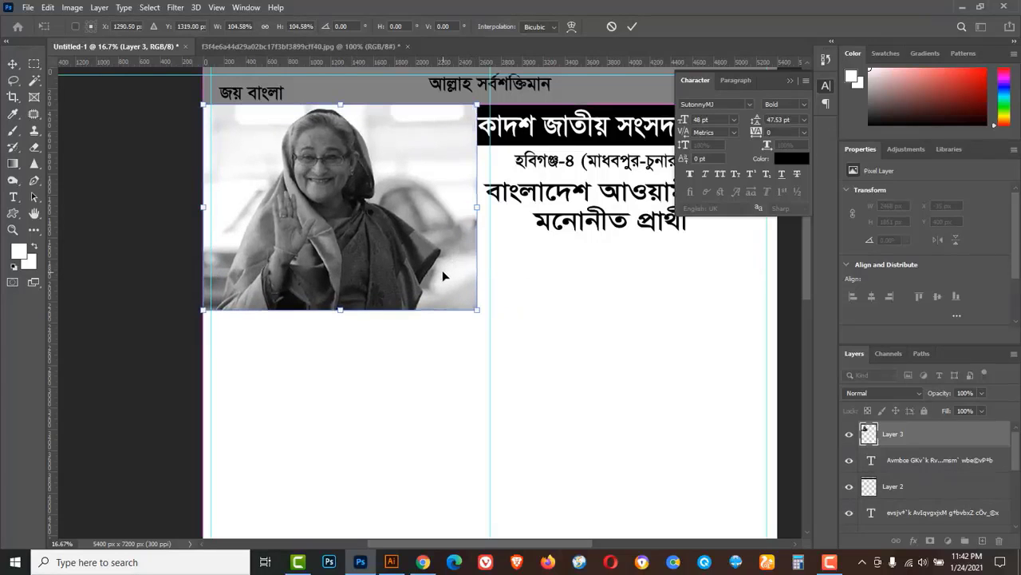
left_click(632, 26)
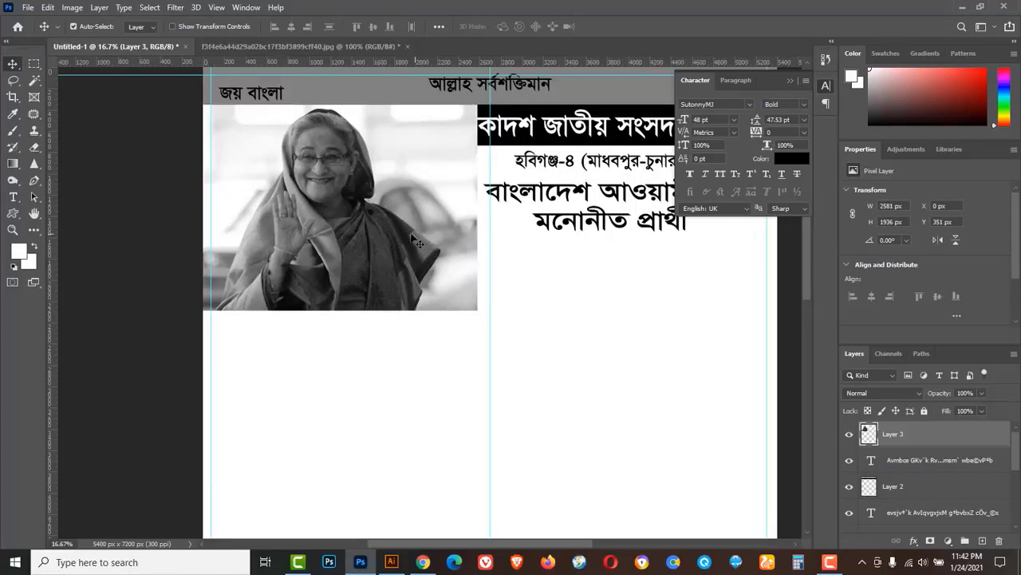
left_click(36, 65)
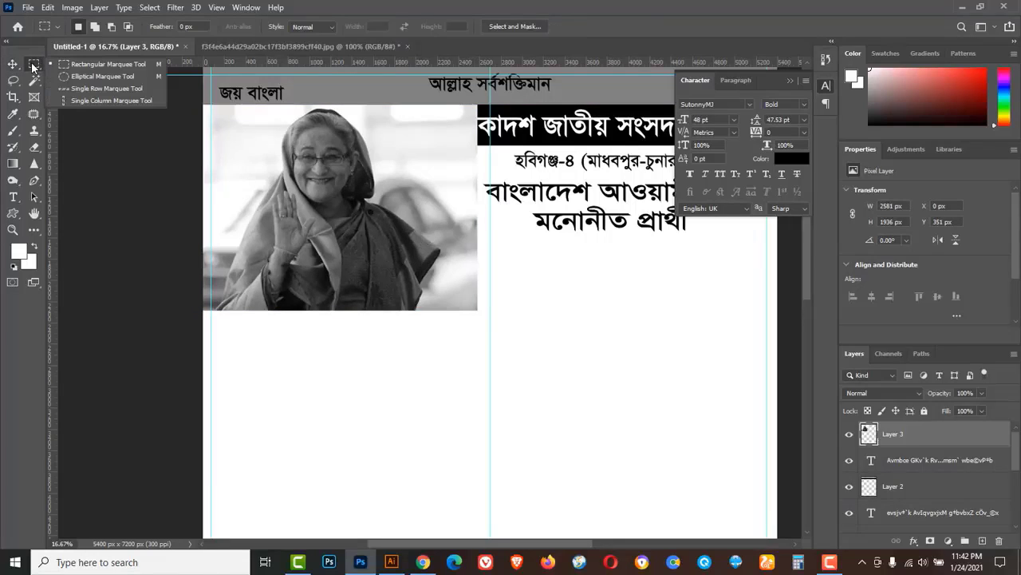
Draw an elliptical selection around the candidate's face and copy it to a new layer.
left_click(99, 77)
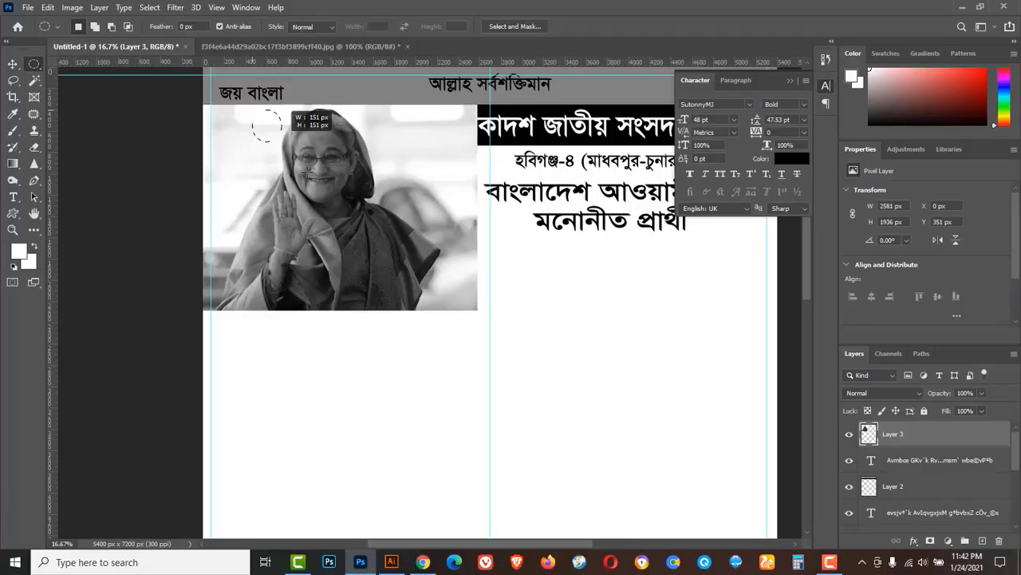
left_click_drag(281, 142, 427, 302)
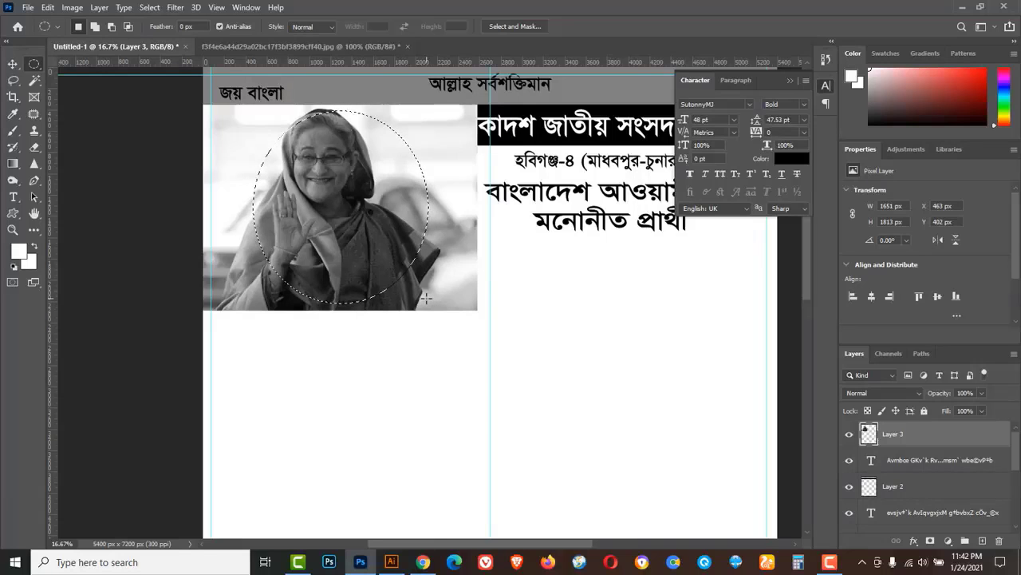
key("Up")
key("Up")
key("Up")
key("Up")
key("Up")
key("Up")
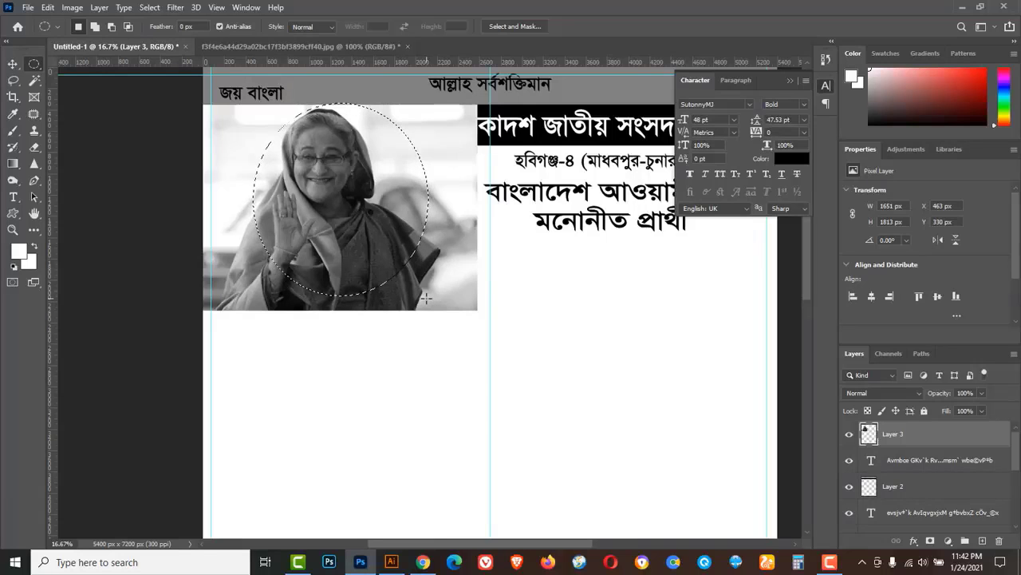
key("Left")
key("Left")
key("Left")
key("Left")
key("Left")
key("Left")
key("Left")
key("Left")
key("Left")
key("Left")
key("Left")
key("Left")
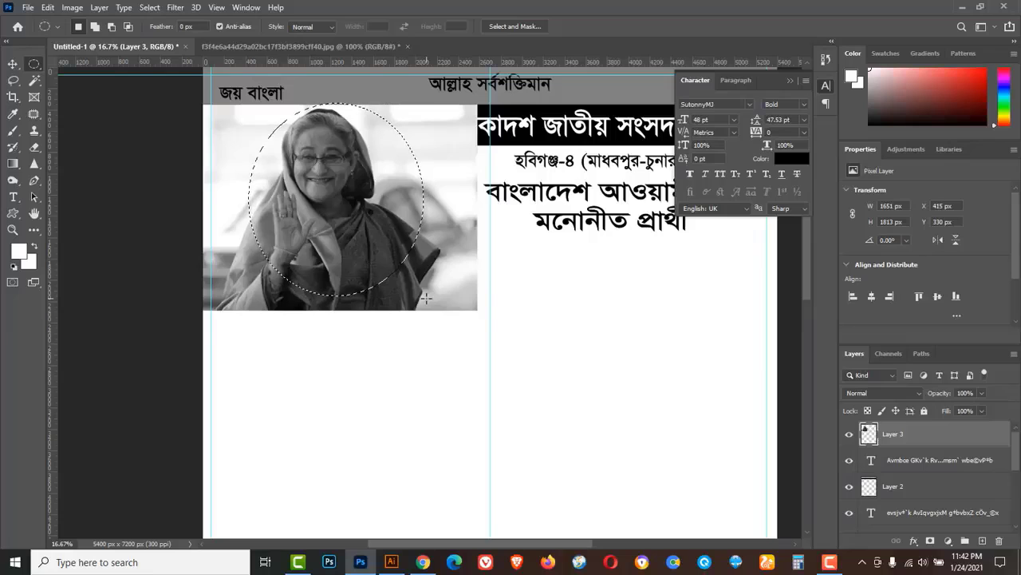
key("Left")
key("Left")
key("Left")
key("Left")
key("Left")
key("Left")
key("Left")
key("Left")
key("Left")
key("Left")
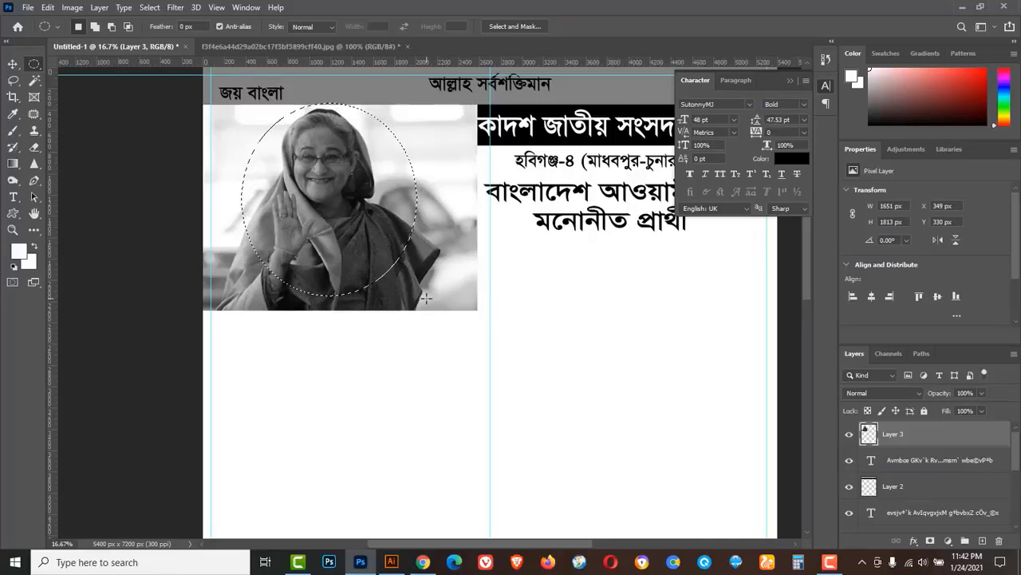
key("Left")
key("Down")
key("Down")
key("Down")
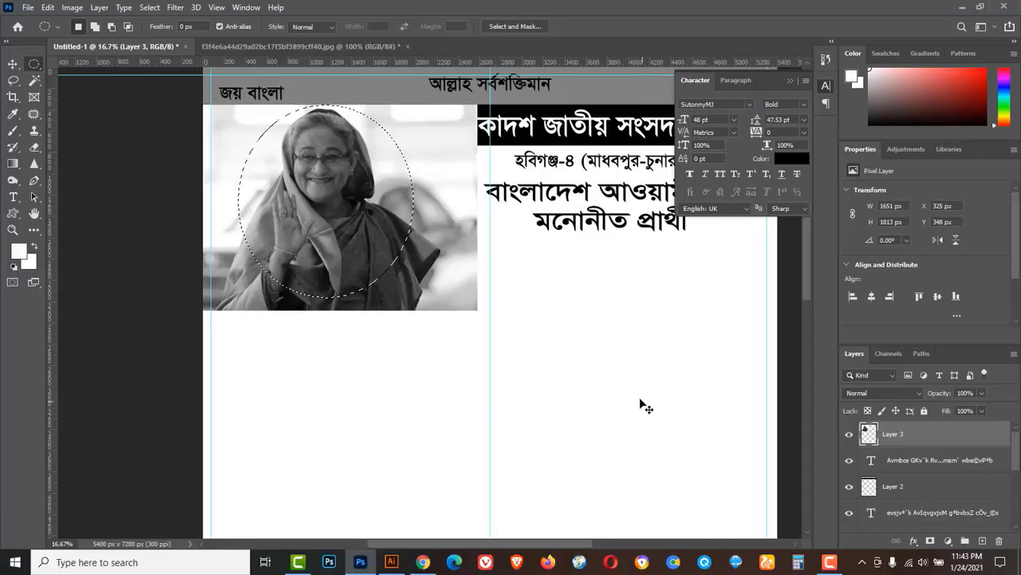
key("ctrl+j")
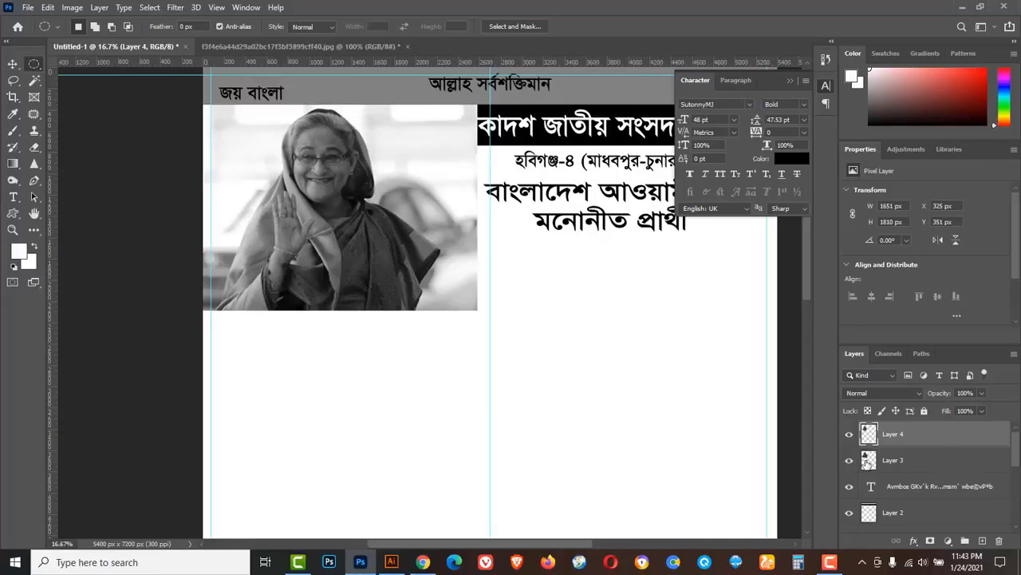
Delete the rectangular Layer 3, keeping the oval portrait on Layer 4 selected.
left_click(914, 463)
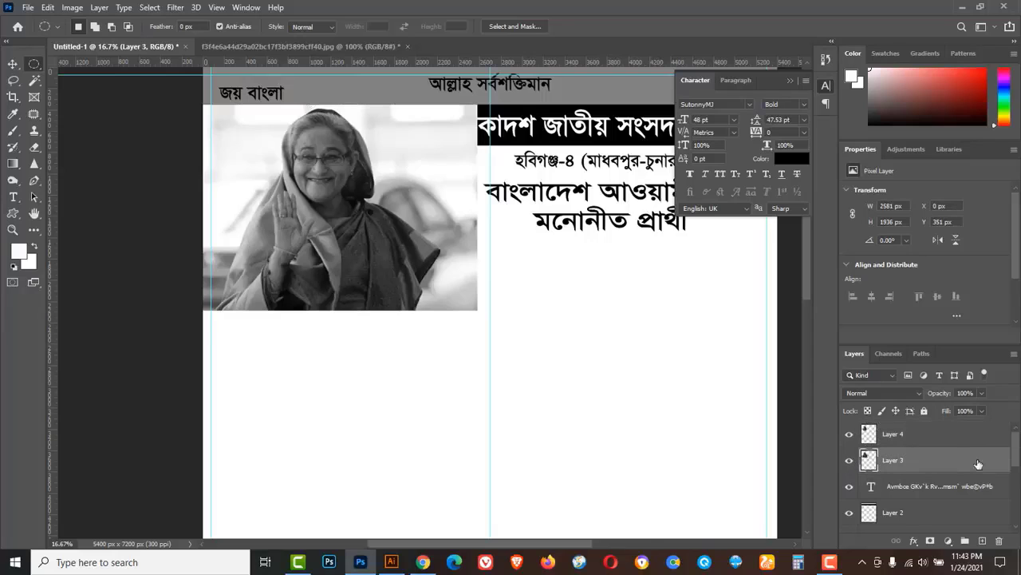
left_click(849, 460)
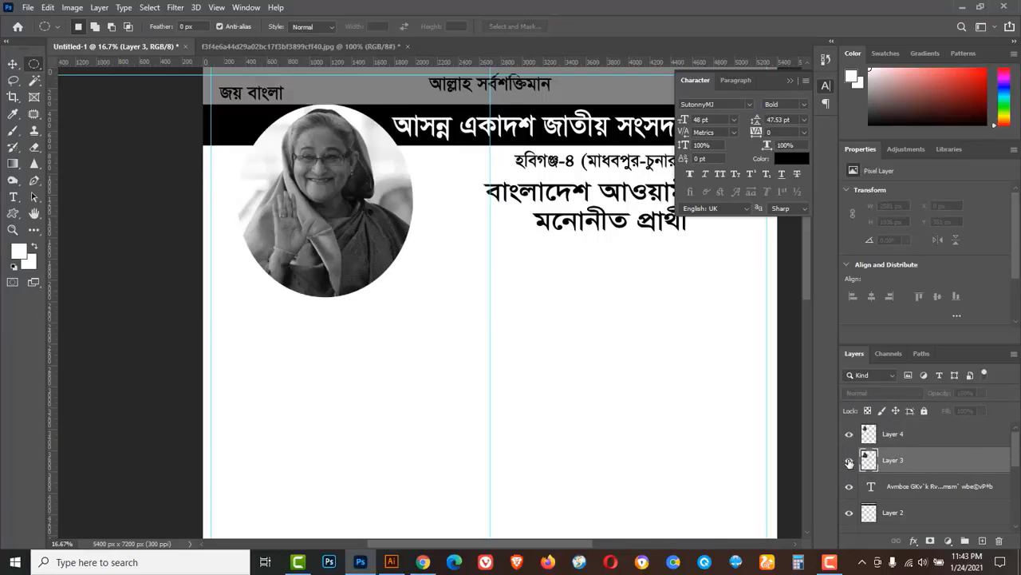
left_click(849, 460)
left_click_drag(973, 470, 999, 541)
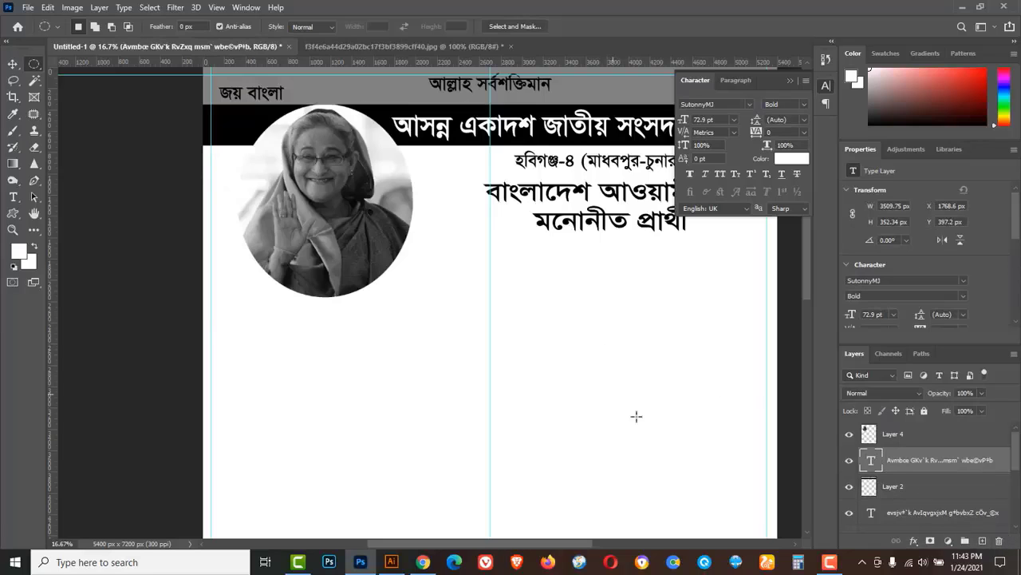
left_click(936, 437)
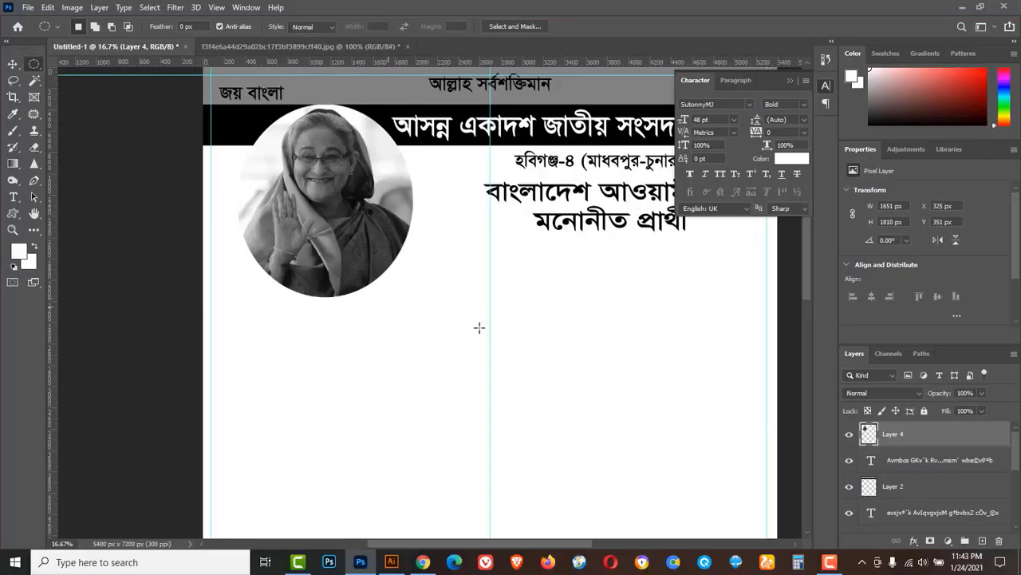
Give Layer 4 a black #000000 Stroke layer style, 19 px wide.
double_click(959, 440)
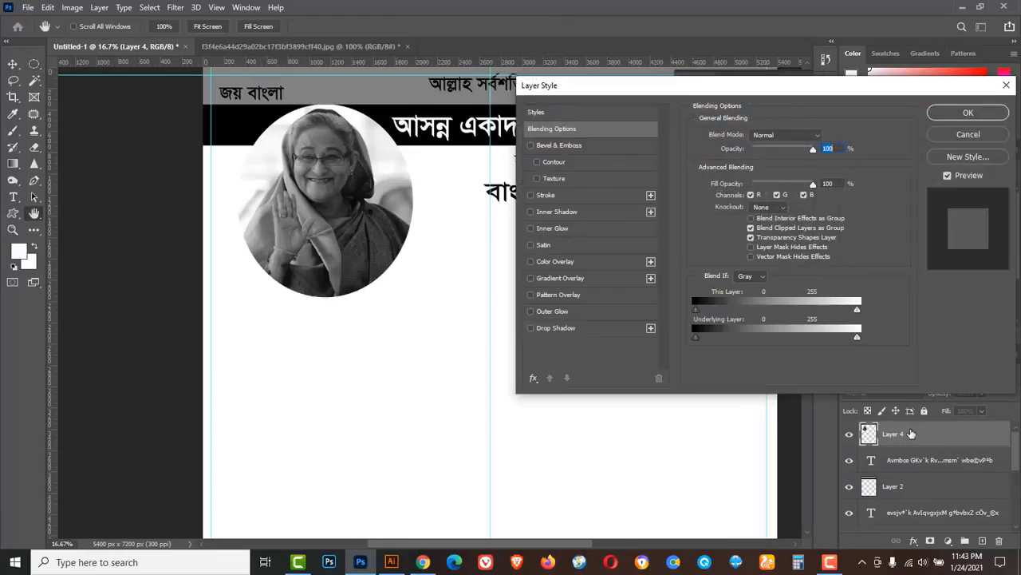
left_click(547, 194)
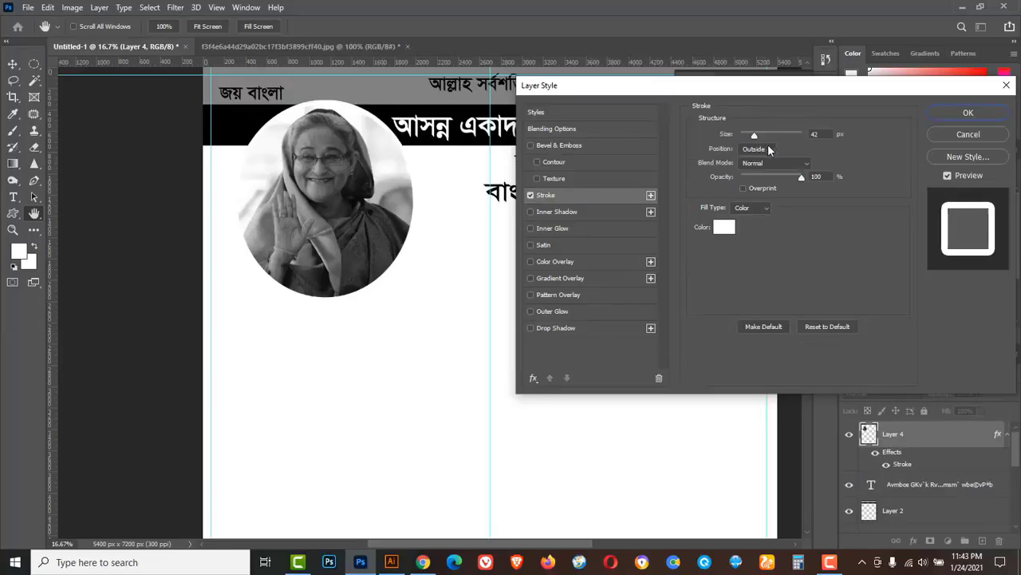
left_click(725, 228)
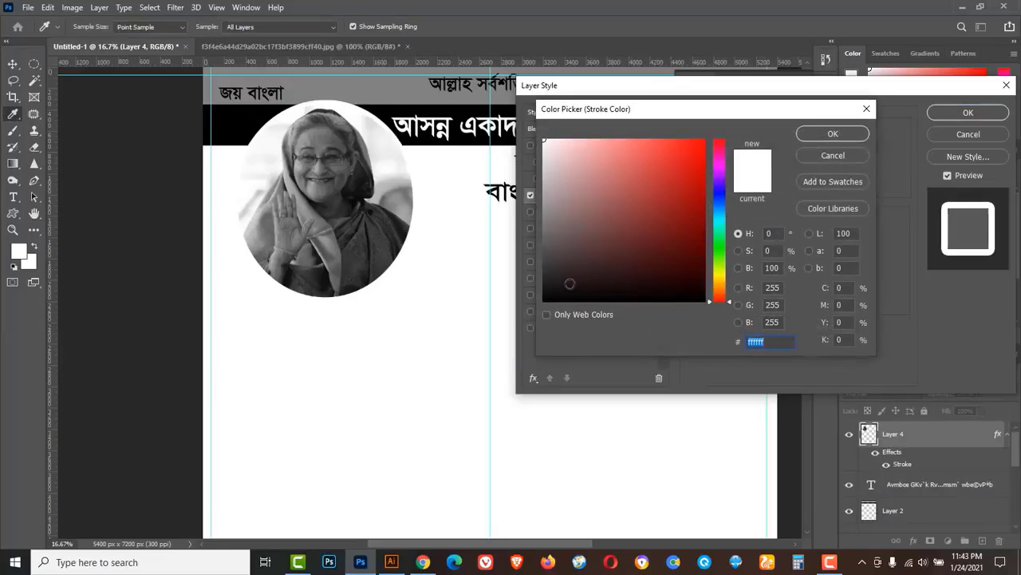
left_click_drag(569, 284, 516, 311)
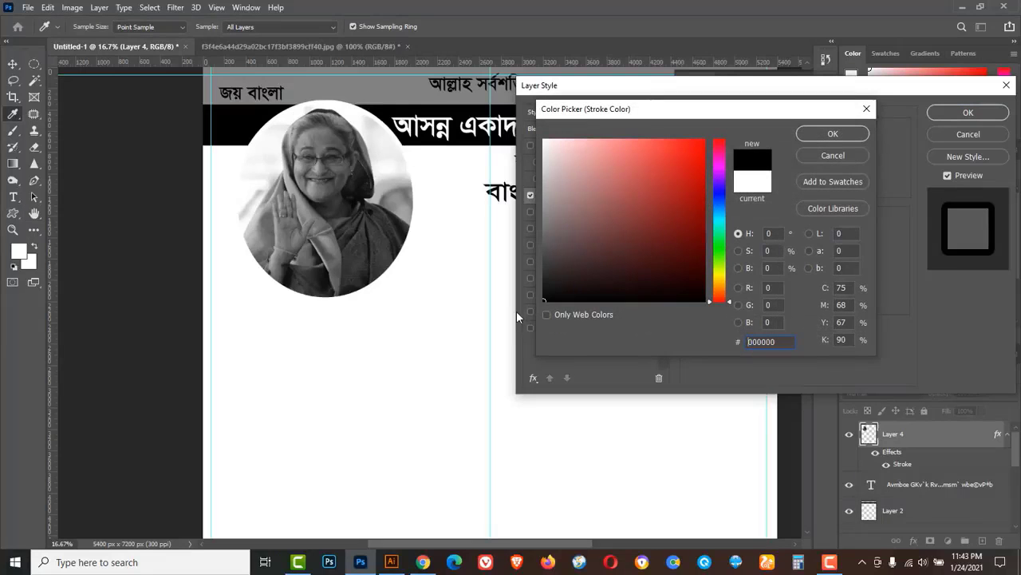
left_click(812, 136)
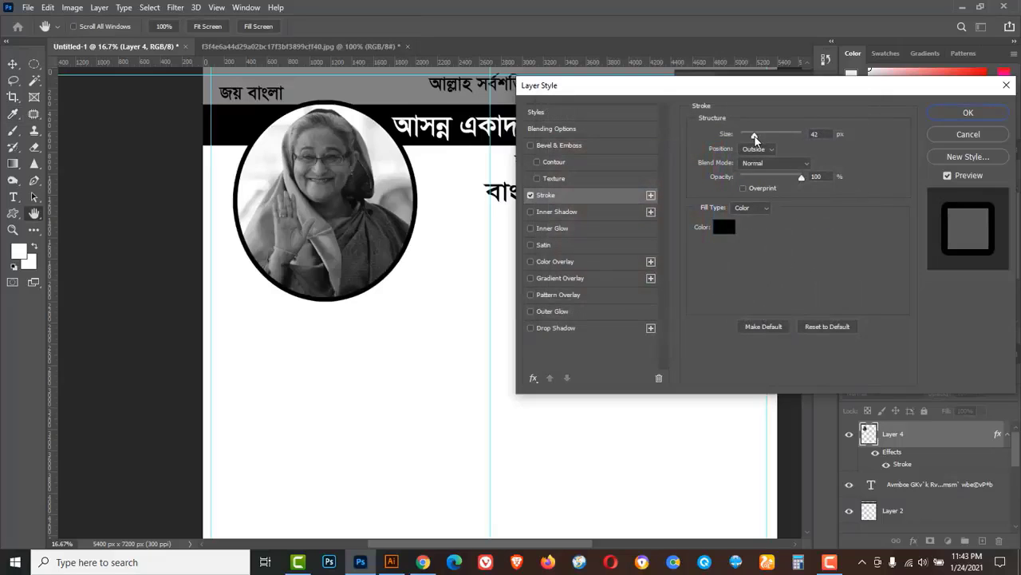
left_click_drag(755, 138, 748, 138)
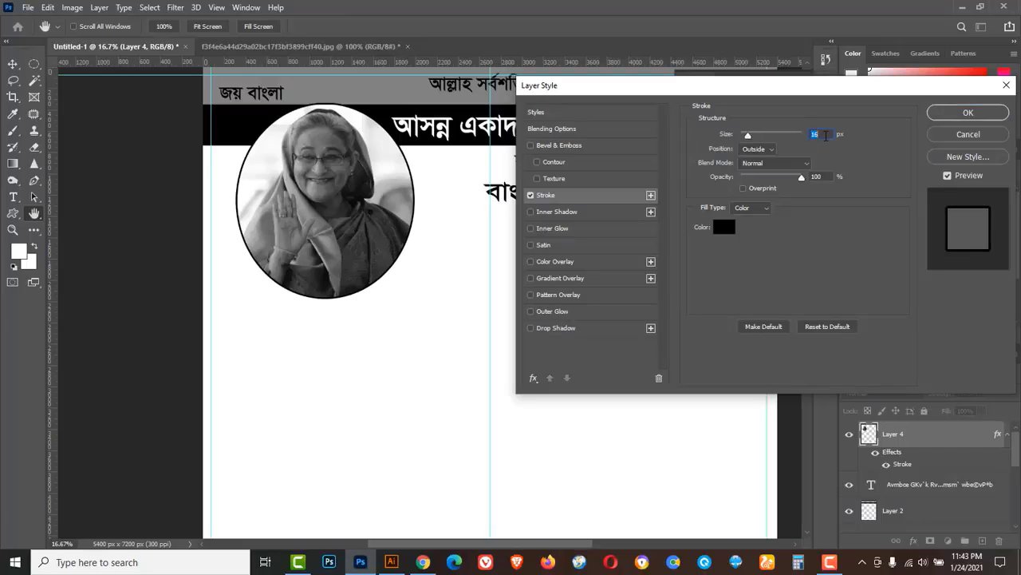
key("Up")
key("Up")
key("Up")
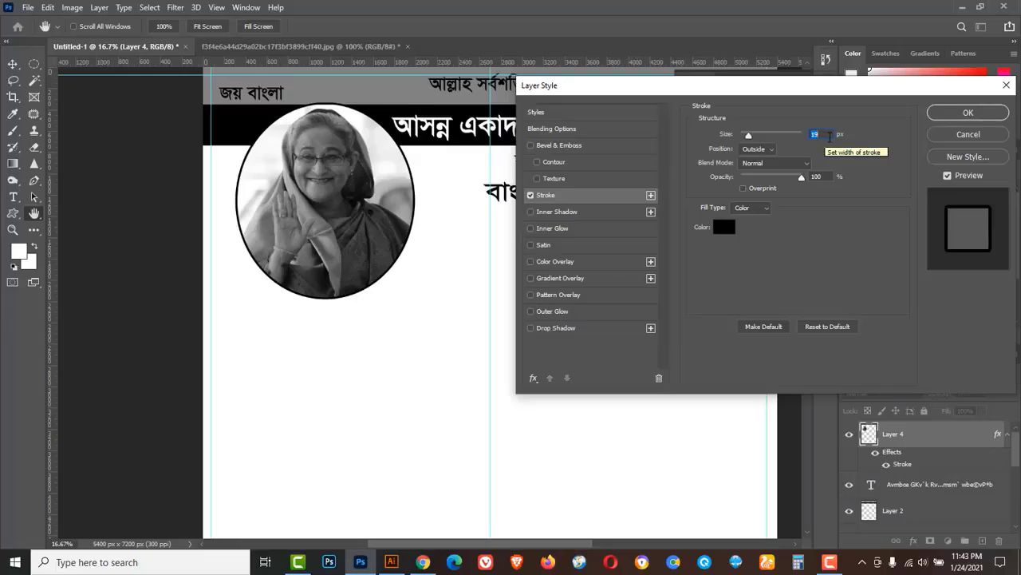
left_click(969, 114)
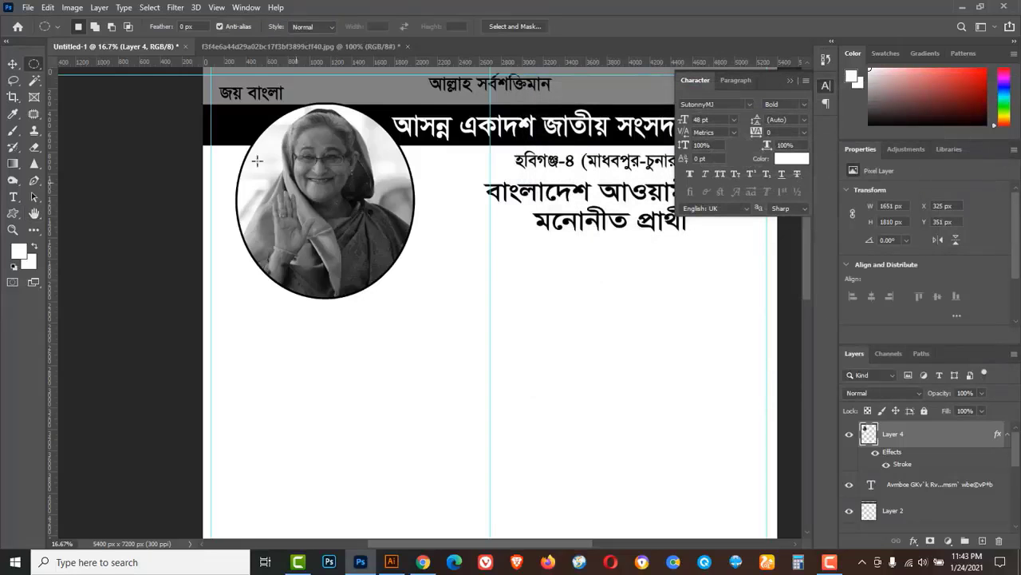
left_click(72, 8)
Apply Brightness/Contrast to the oval portrait on Layer 4: brightness 64, contrast -16.
mouse_move(110, 41)
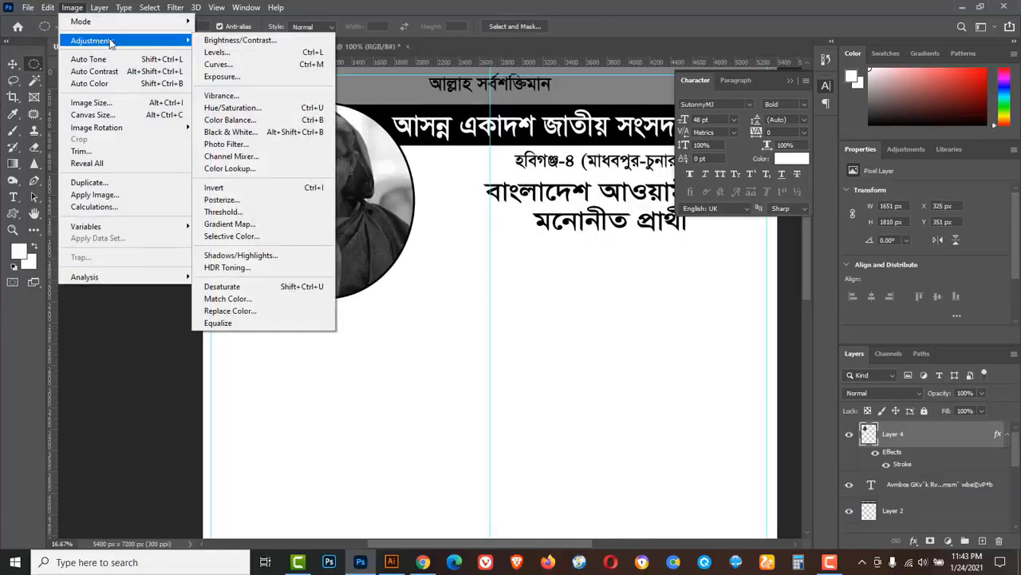
left_click(216, 42)
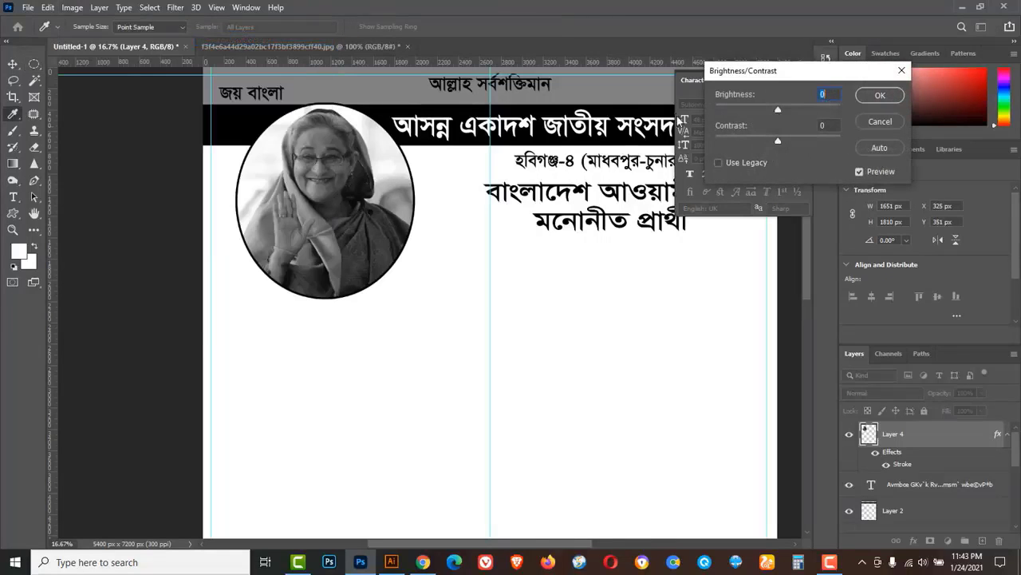
left_click_drag(779, 114, 751, 142)
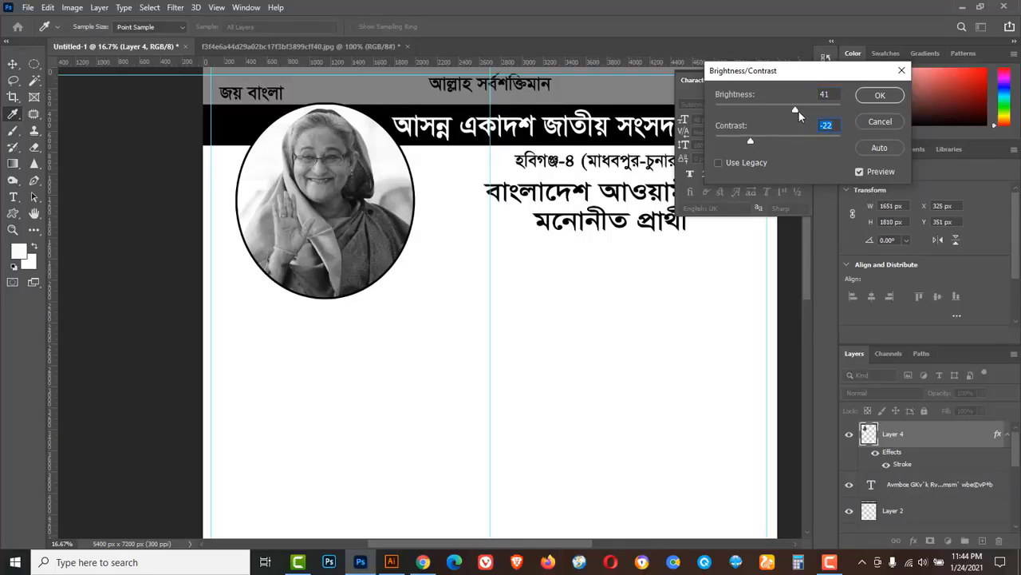
left_click_drag(800, 108, 805, 109)
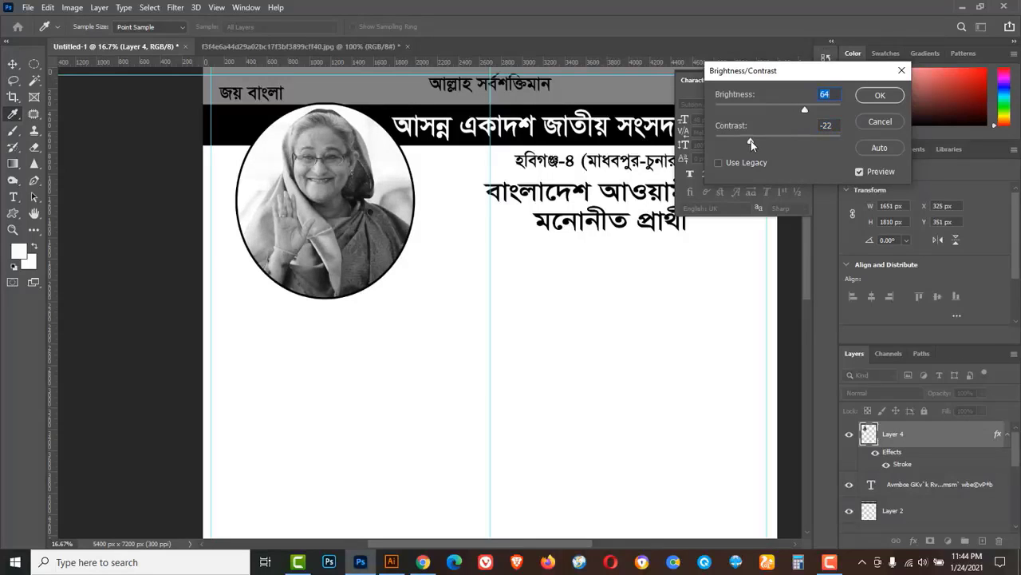
left_click_drag(751, 140, 759, 144)
left_click(860, 172)
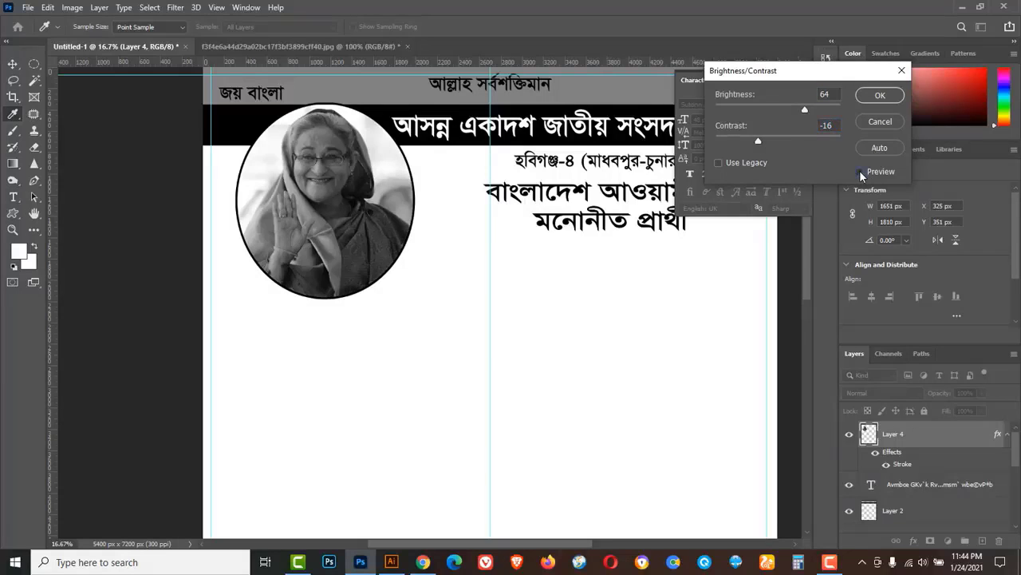
left_click(859, 171)
left_click(878, 97)
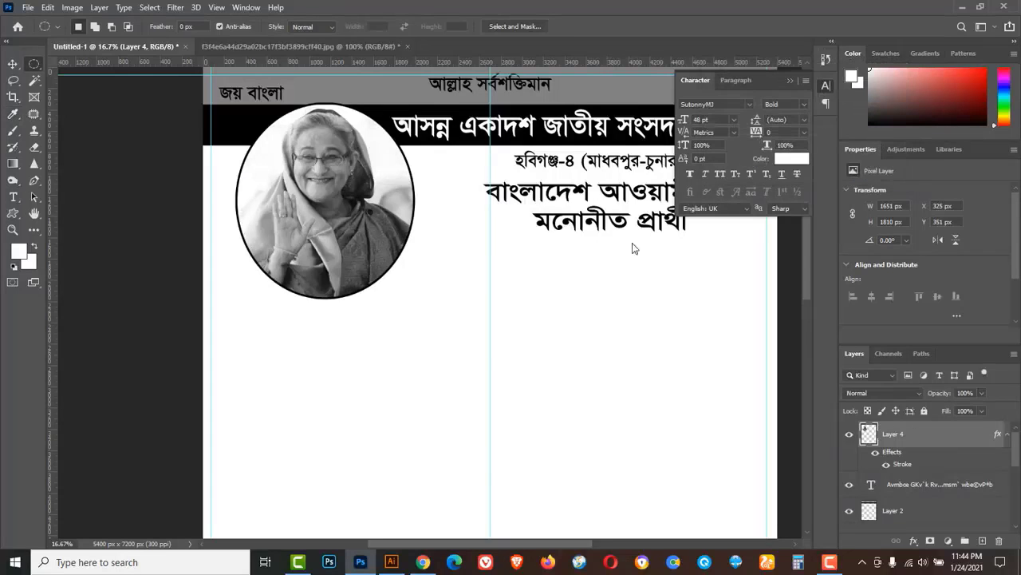
Nudge the oval portrait further left on the poster with the Move tool.
left_click(513, 267, "ctrl+alt")
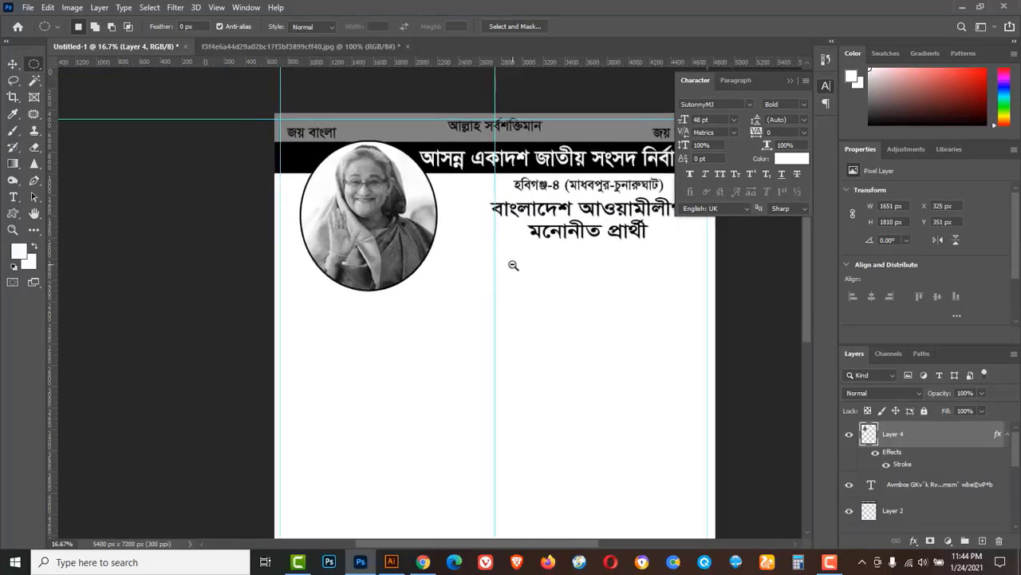
left_click(16, 65)
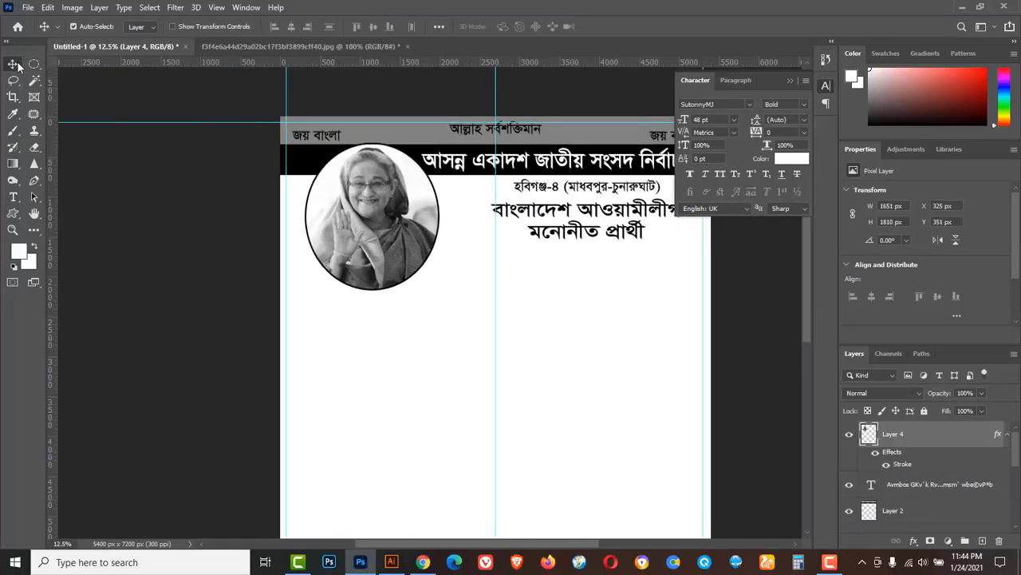
left_click(65, 65)
mouse_move(378, 218)
left_mouse_down()
mouse_move(365, 220)
mouse_move(382, 229)
left_mouse_up()
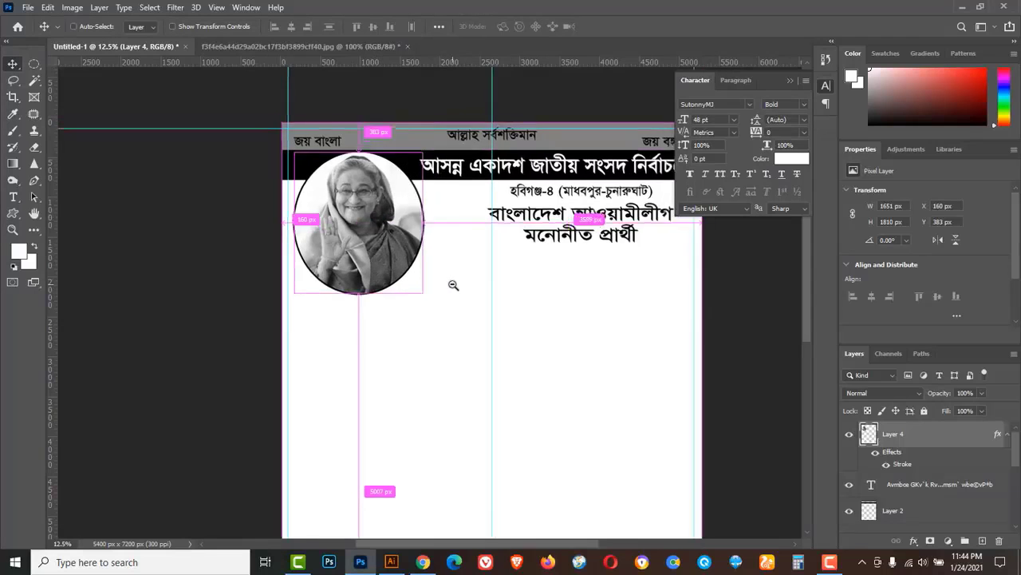
key("ctrl+minus")
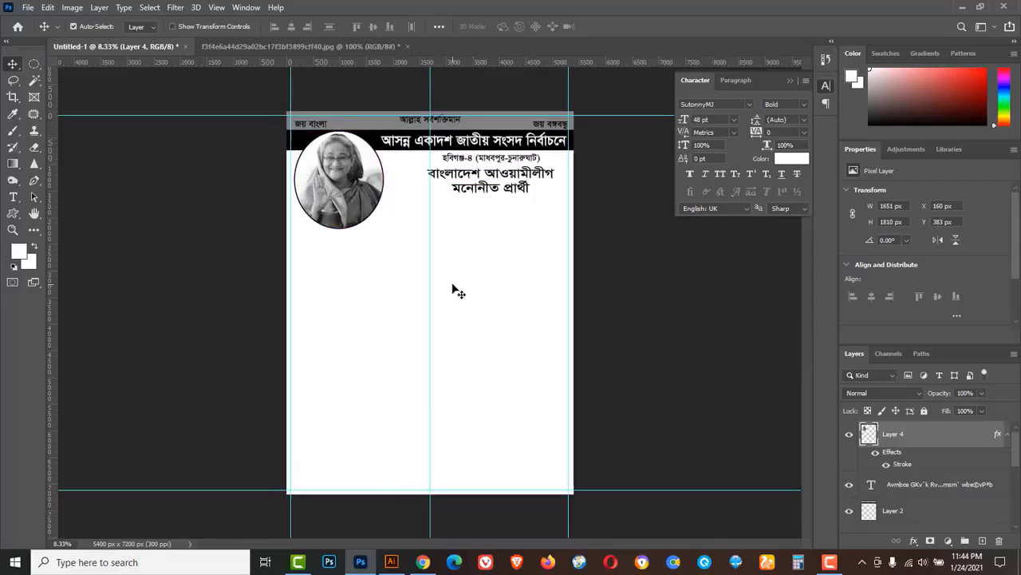
Close the portrait photo document without saving its changes.
left_click(319, 46)
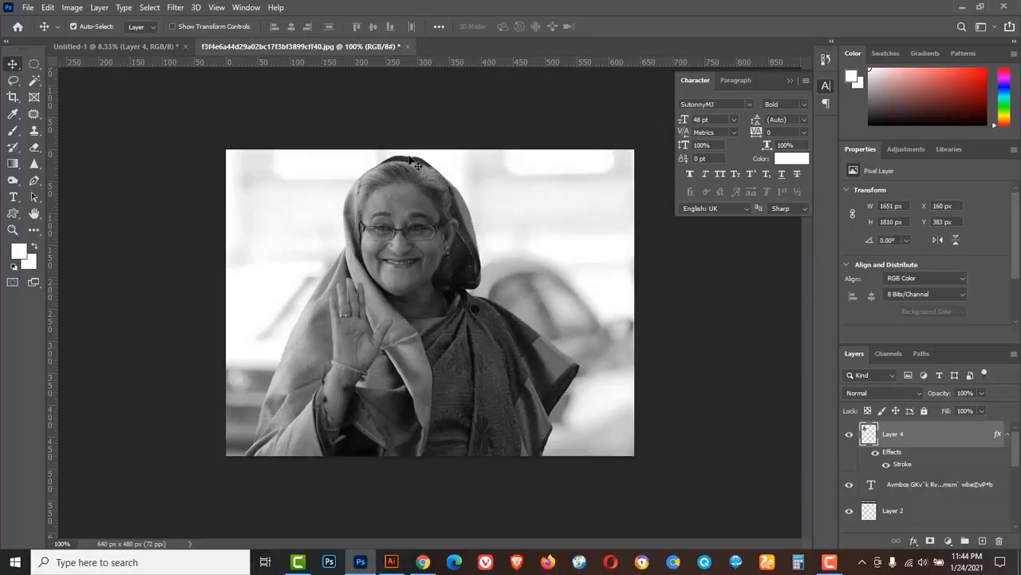
left_click(408, 46)
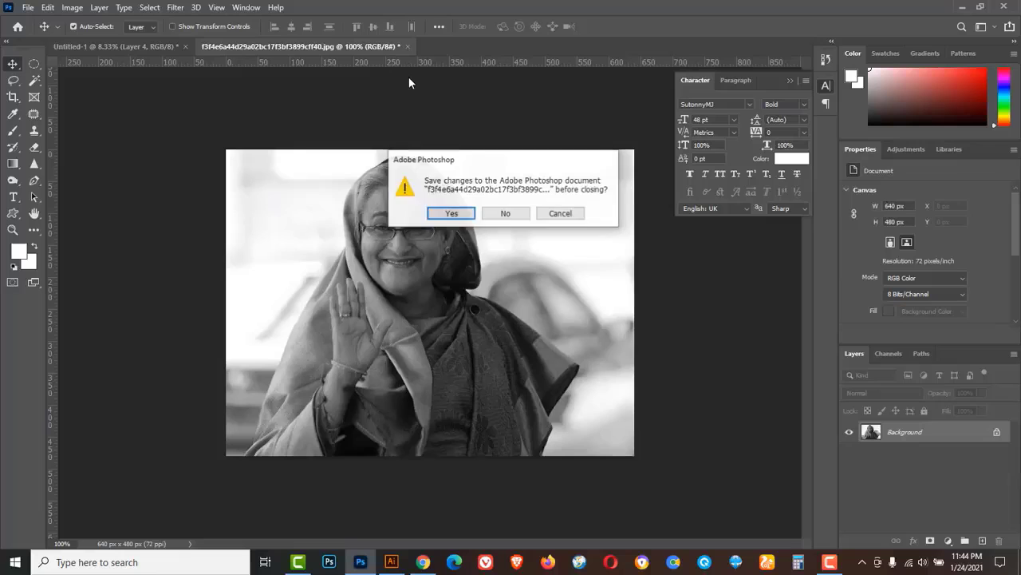
left_click(511, 215)
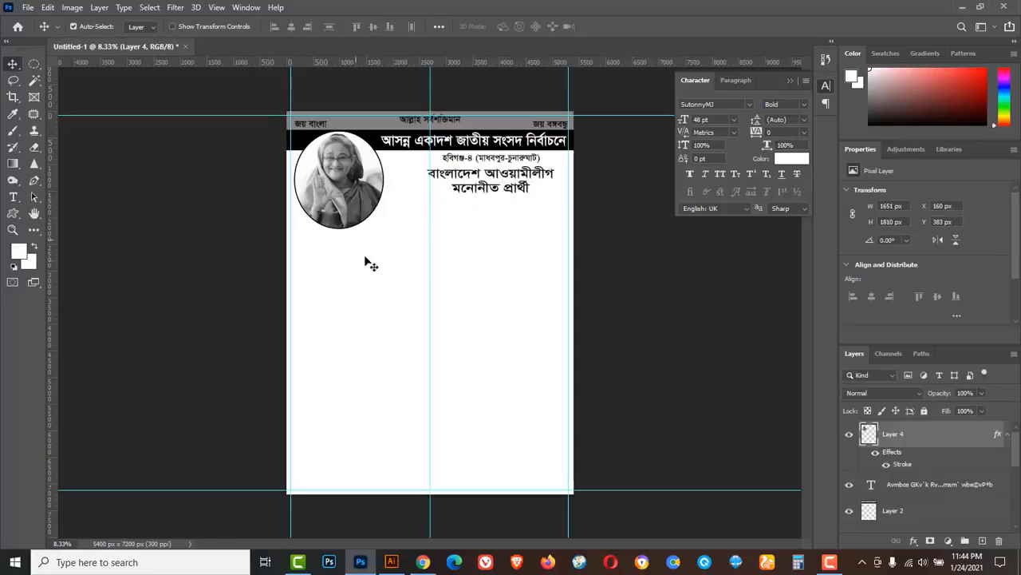
left_click(28, 7)
Open the clipart-1, marka-logo and unnamed image files together.
key("Escape")
key("ctrl+o")
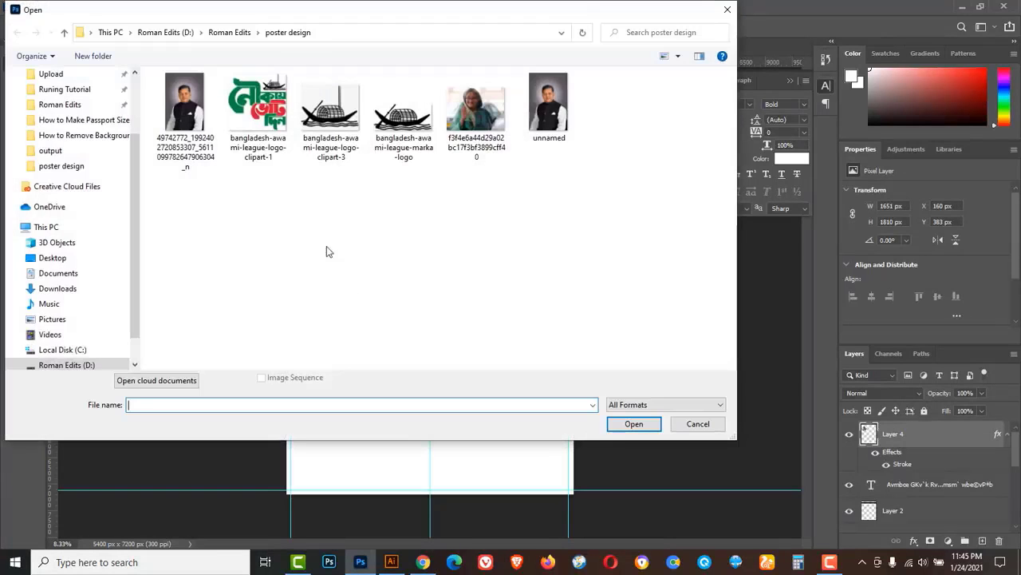
left_click(266, 124)
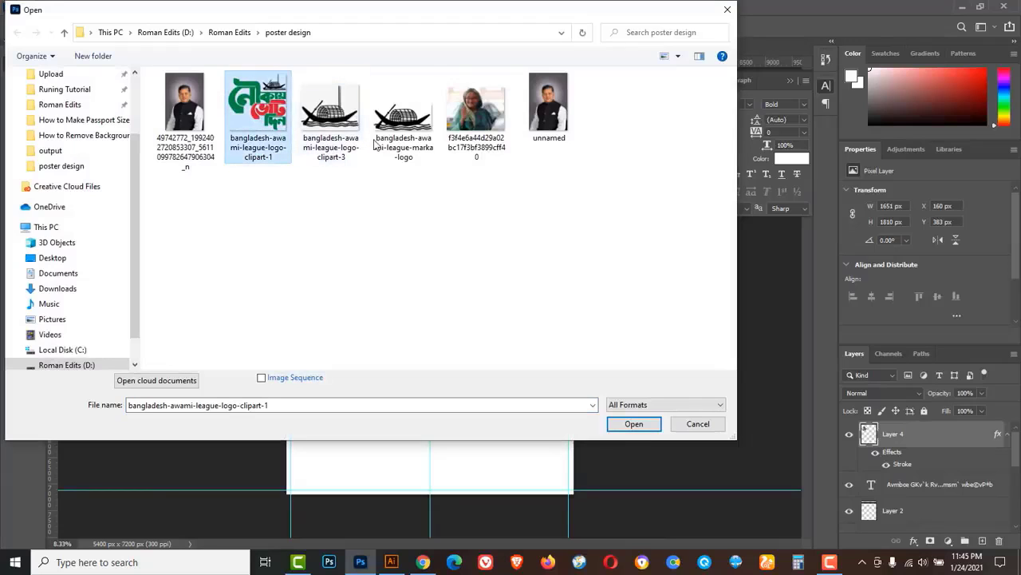
left_click(418, 145, "ctrl")
left_click(556, 134, "ctrl")
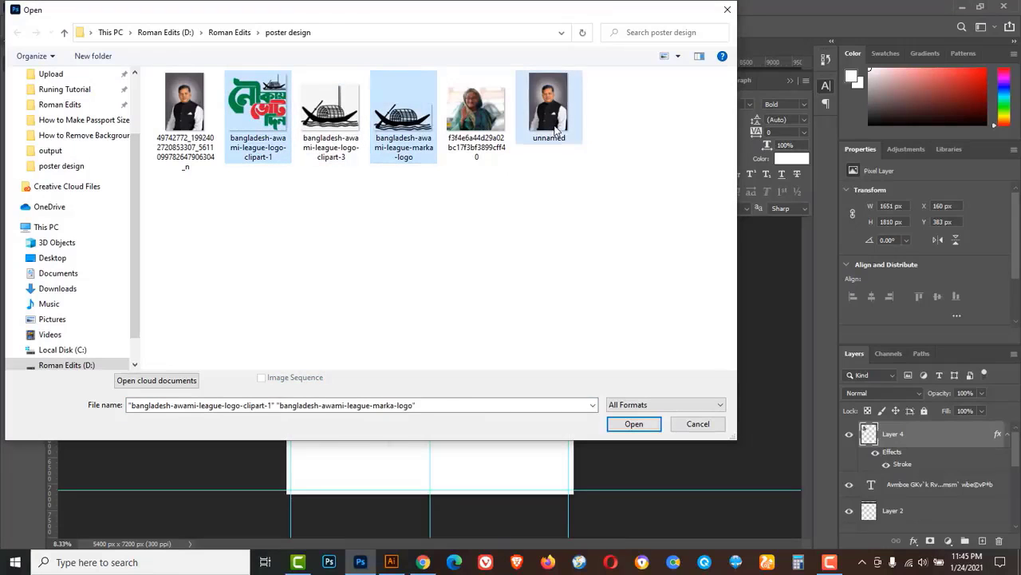
left_click(634, 427)
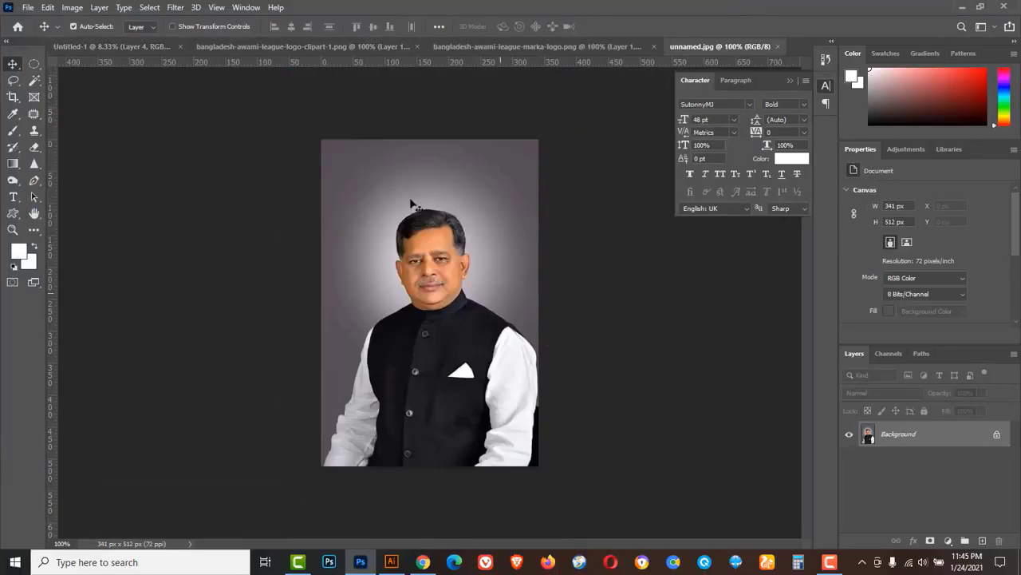
Drag the boat logo from the marka-logo document onto the poster.
left_click(285, 46)
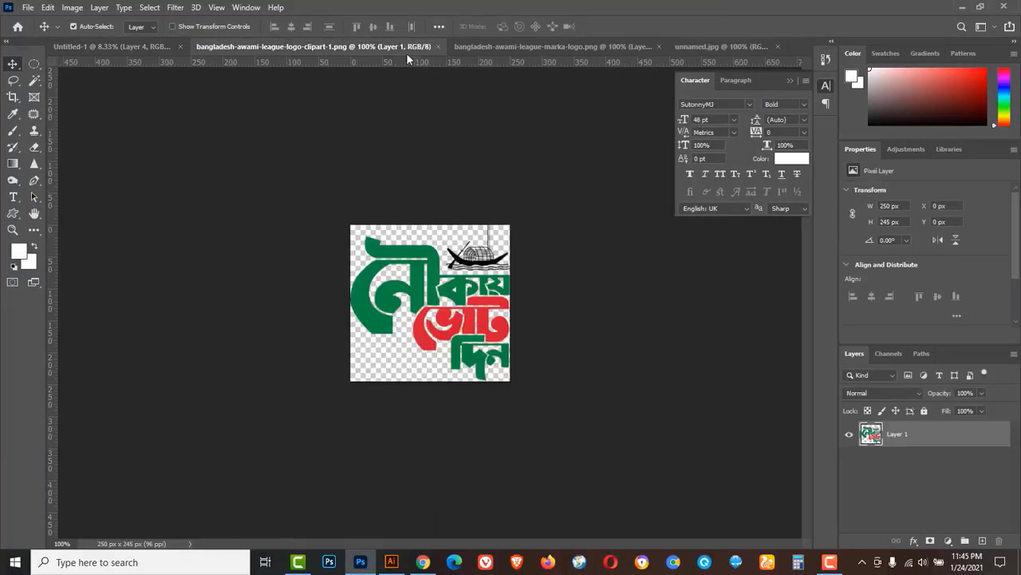
left_click(488, 48)
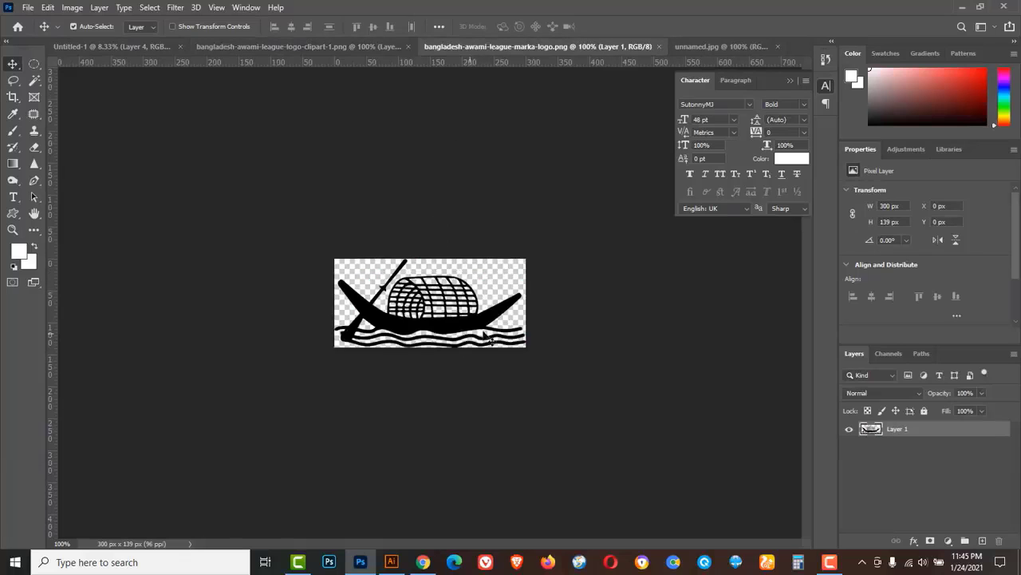
right_click(13, 66)
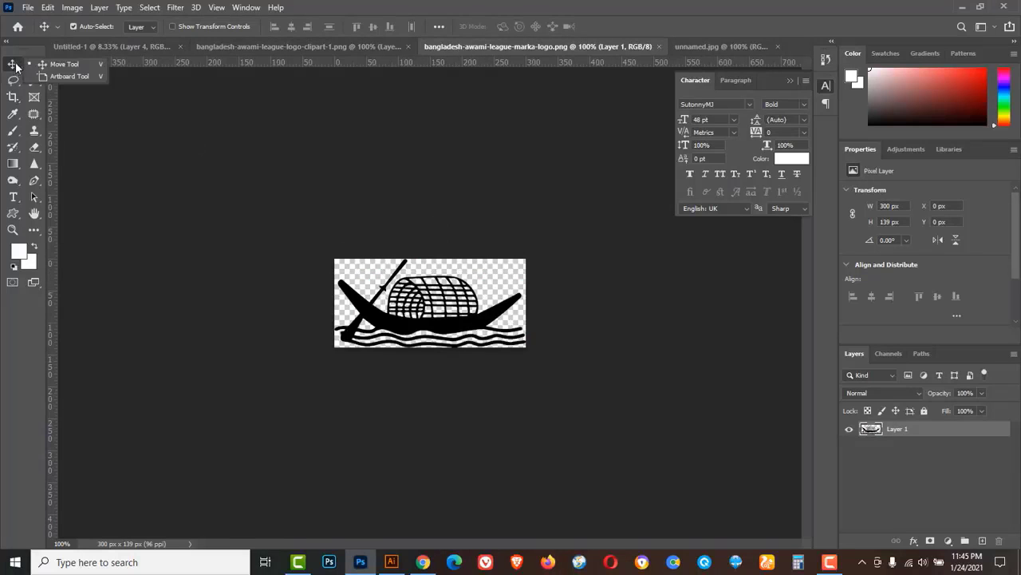
left_click(56, 65)
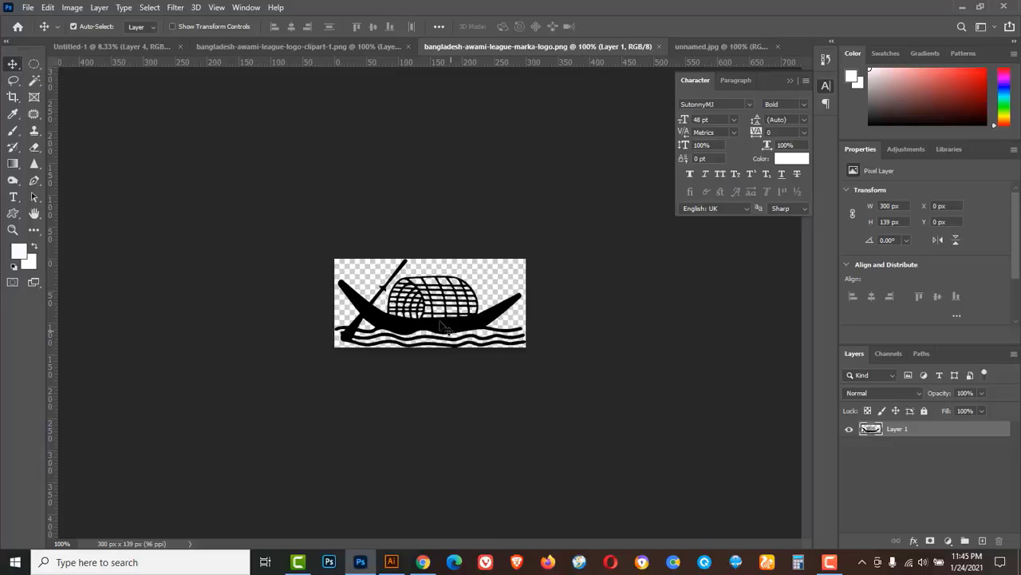
left_click_drag(445, 329, 357, 291)
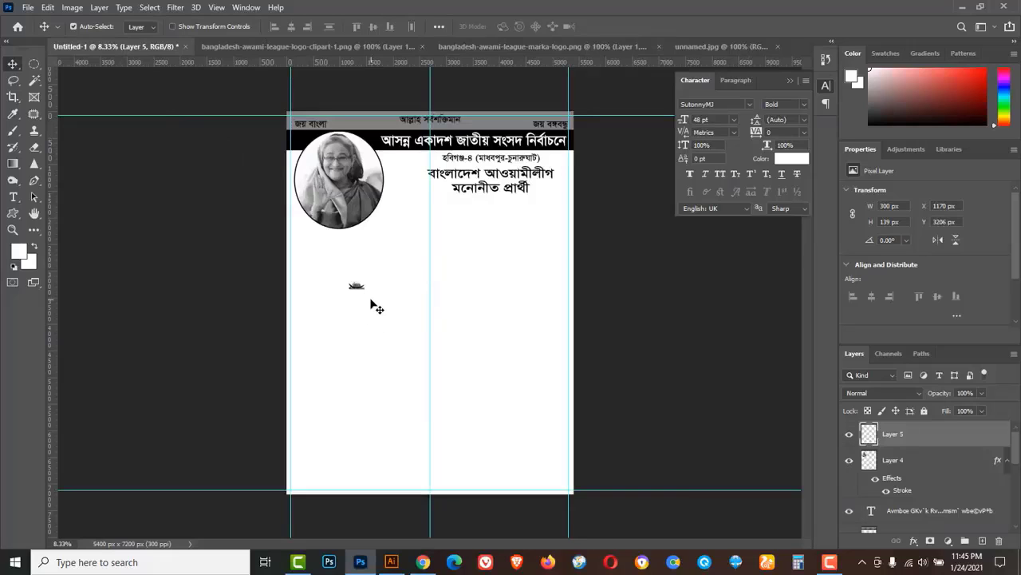
Scale the boat logo up to 2427 × 1125 px below the candidate photo.
key("ctrl+t")
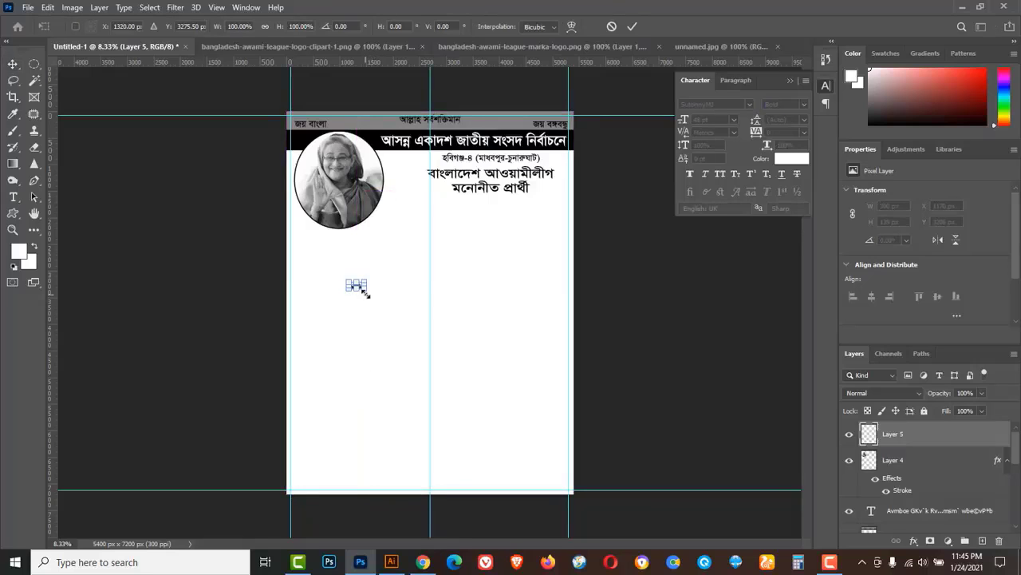
mouse_move(366, 292)
left_mouse_down()
mouse_move(425, 336)
mouse_move(379, 279)
left_mouse_up()
left_click_drag(445, 310, 432, 295)
left_click(631, 26)
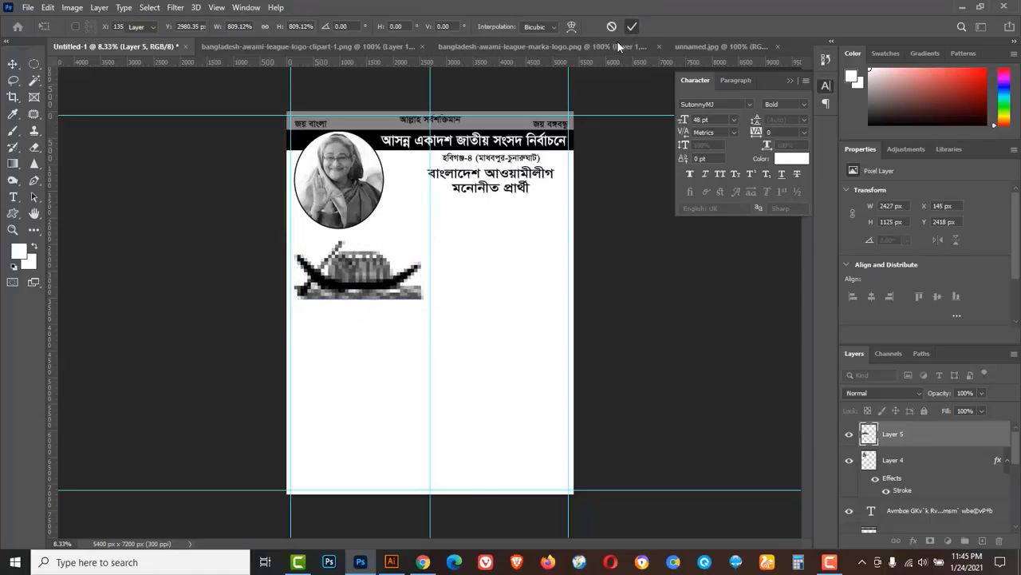
Close the marka-logo boat logo document.
left_click(376, 45)
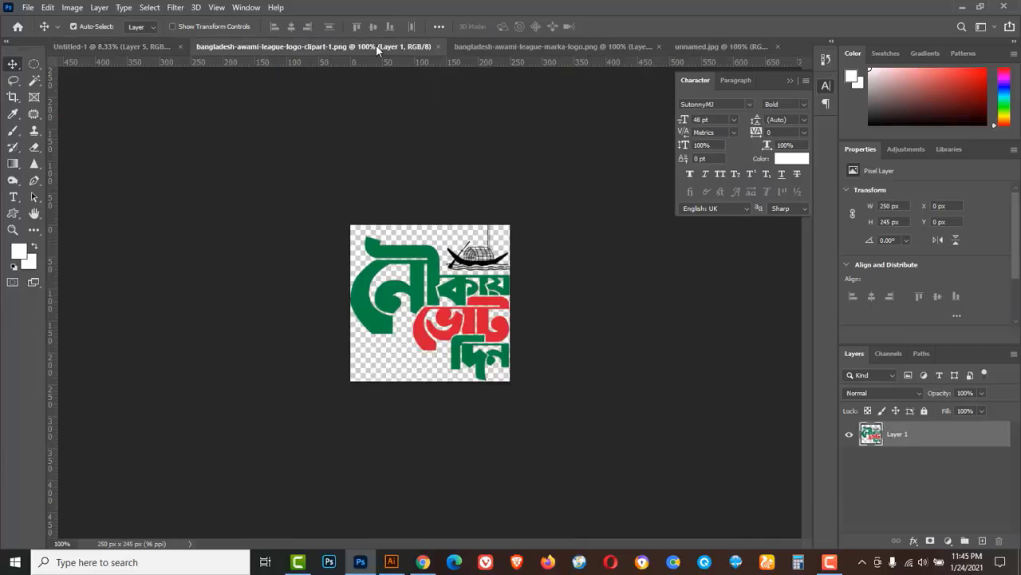
left_click(480, 48)
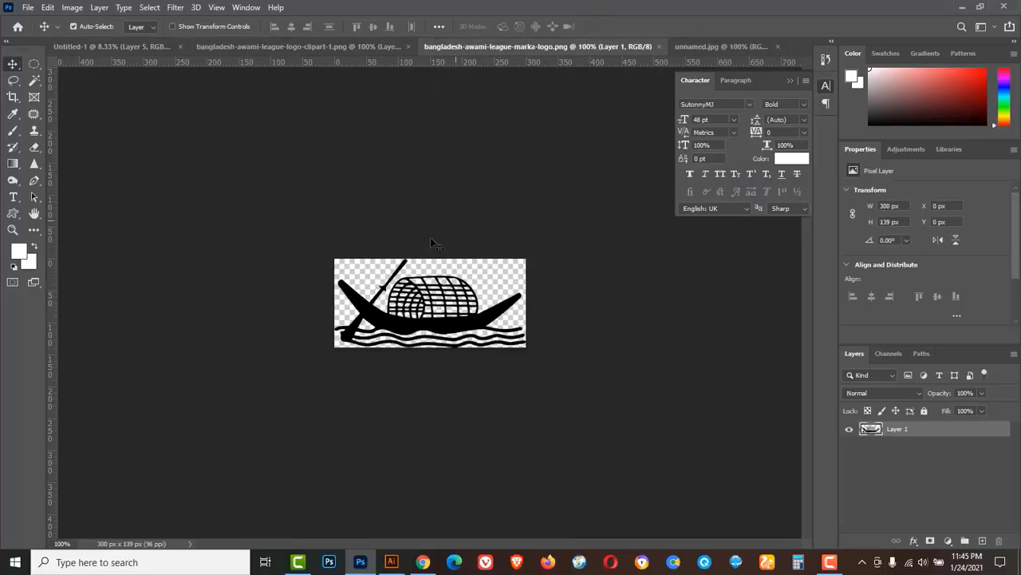
left_click(658, 47)
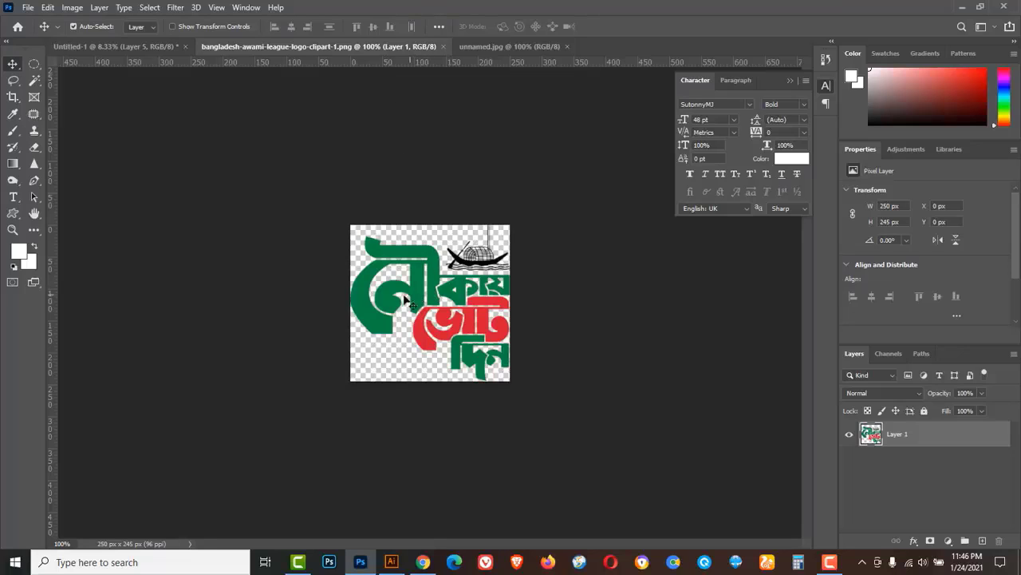
Desaturate the slogan clipart to greyscale.
left_click(72, 8)
mouse_move(105, 40)
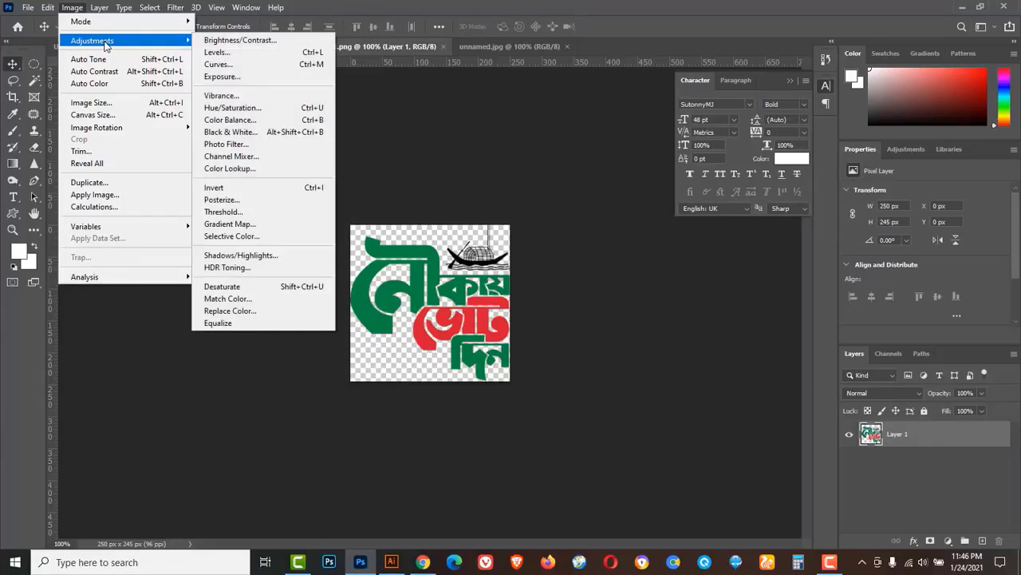
left_click(232, 286)
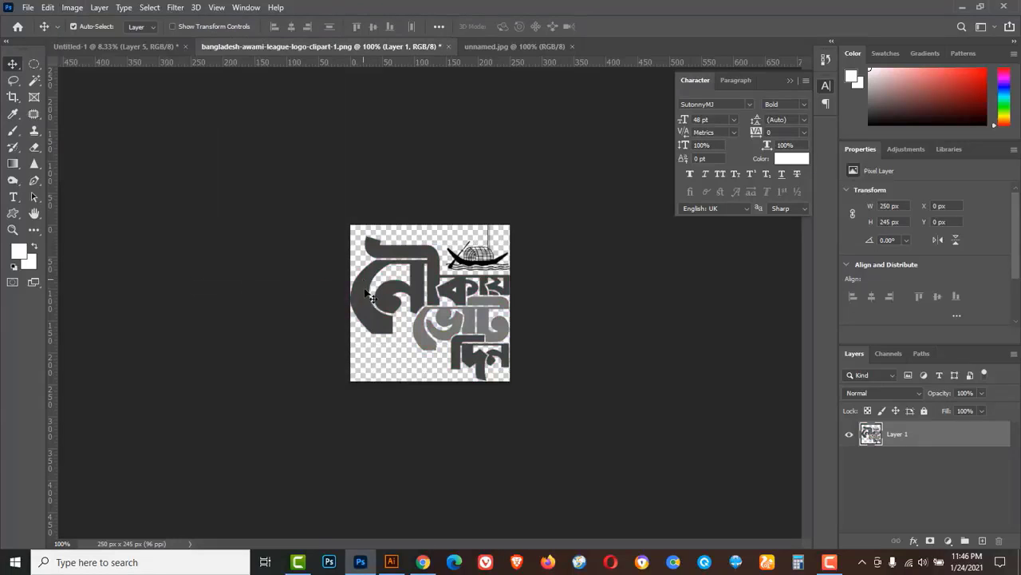
Place the clipart on the poster as Layer 6, enlarged to 2810 × 2753 px below the boat.
left_click_drag(367, 300, 139, 53)
left_click_drag(470, 335, 363, 355)
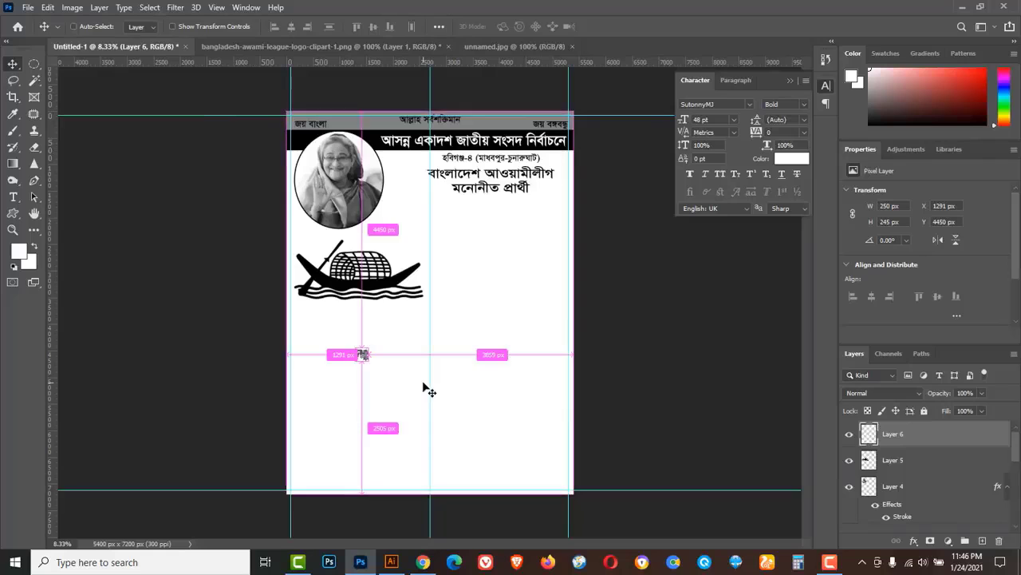
key("ctrl+t")
left_click_drag(373, 366, 436, 426)
left_click_drag(407, 351, 415, 363)
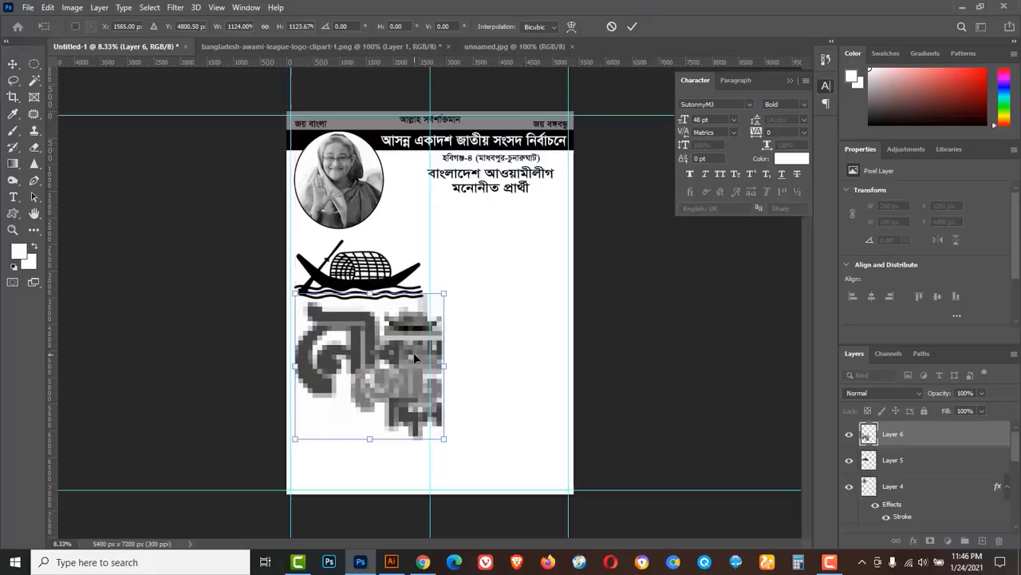
left_click(632, 26)
scroll(389, 322, "up", 2)
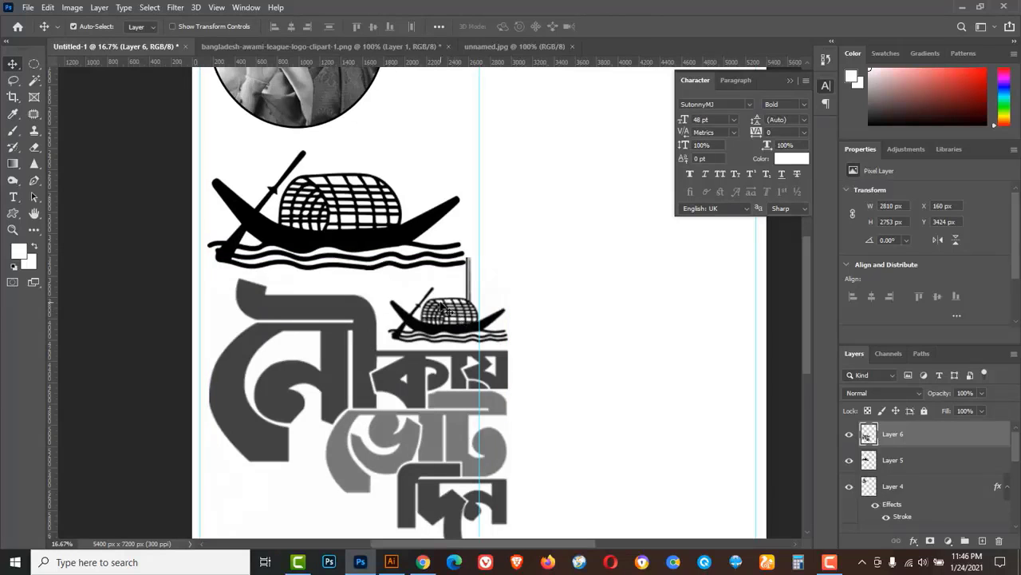
Lasso and delete the small boat and its bar from the clipart, then deselect.
left_click(14, 81)
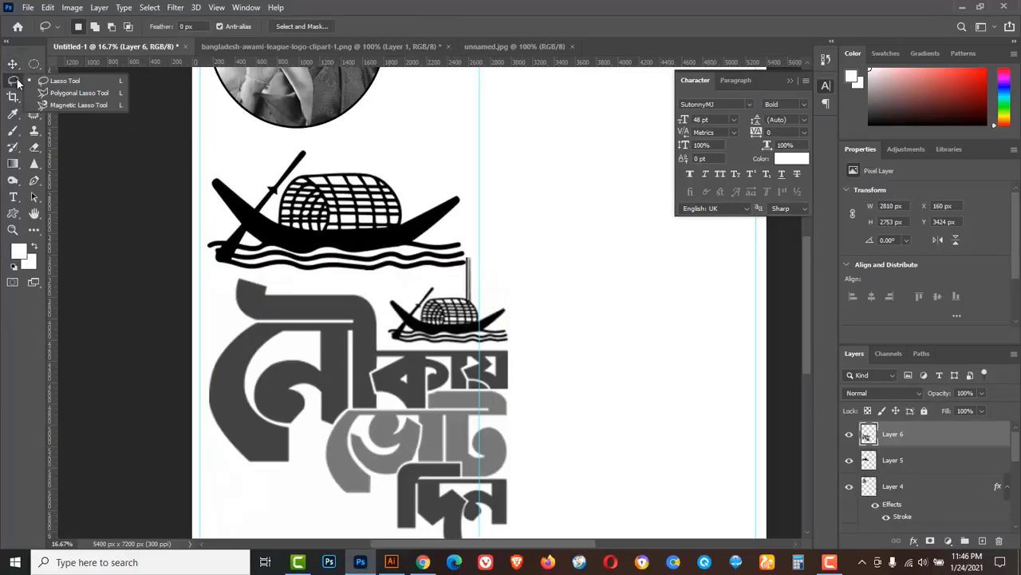
left_click(69, 83)
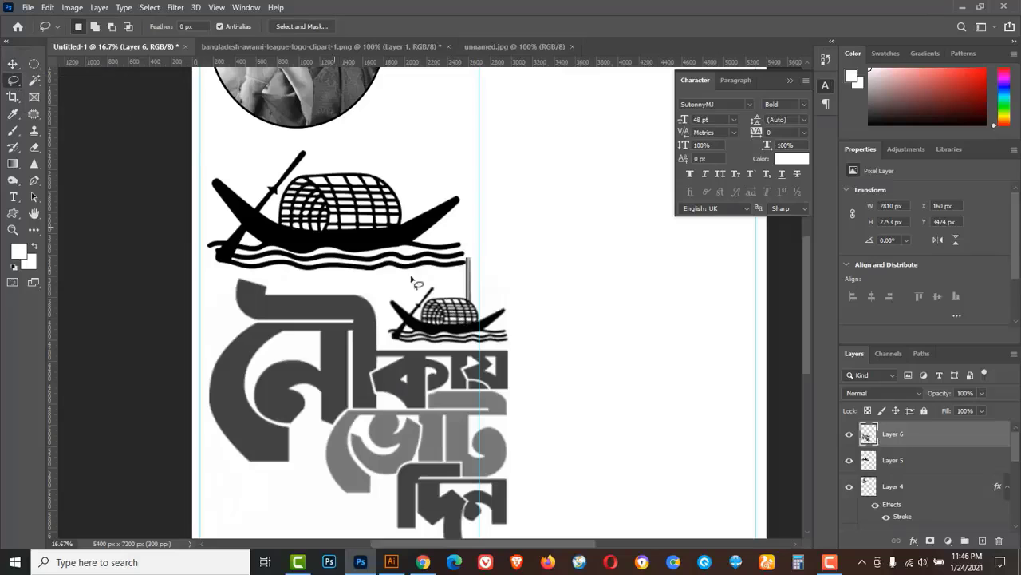
left_click(473, 316, "ctrl")
left_click(436, 255, "ctrl")
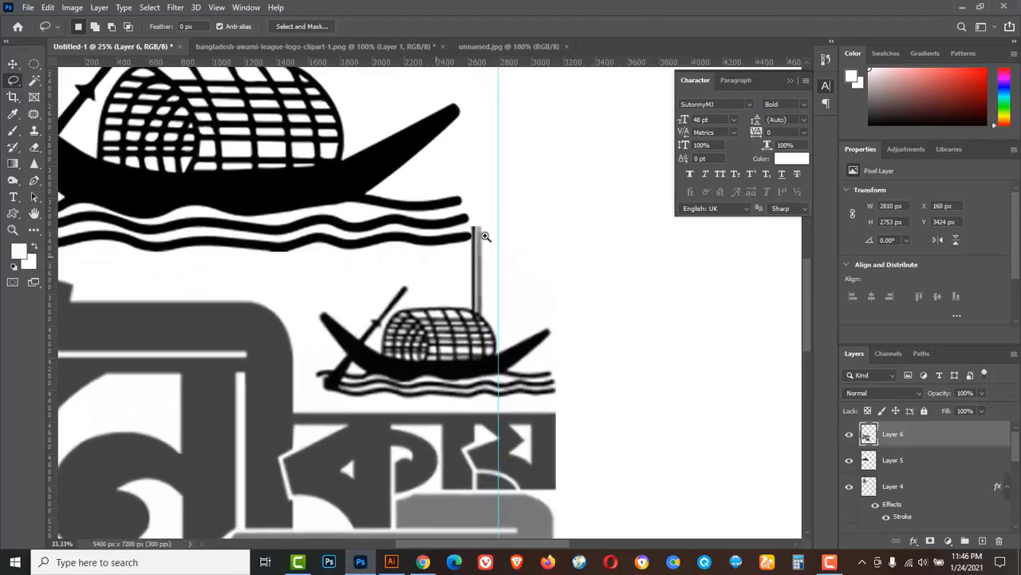
mouse_move(490, 185)
left_mouse_down()
mouse_move(423, 202)
mouse_move(315, 304)
mouse_move(307, 364)
mouse_move(320, 400)
mouse_move(588, 406)
mouse_move(609, 296)
mouse_move(548, 211)
mouse_move(512, 186)
left_mouse_up()
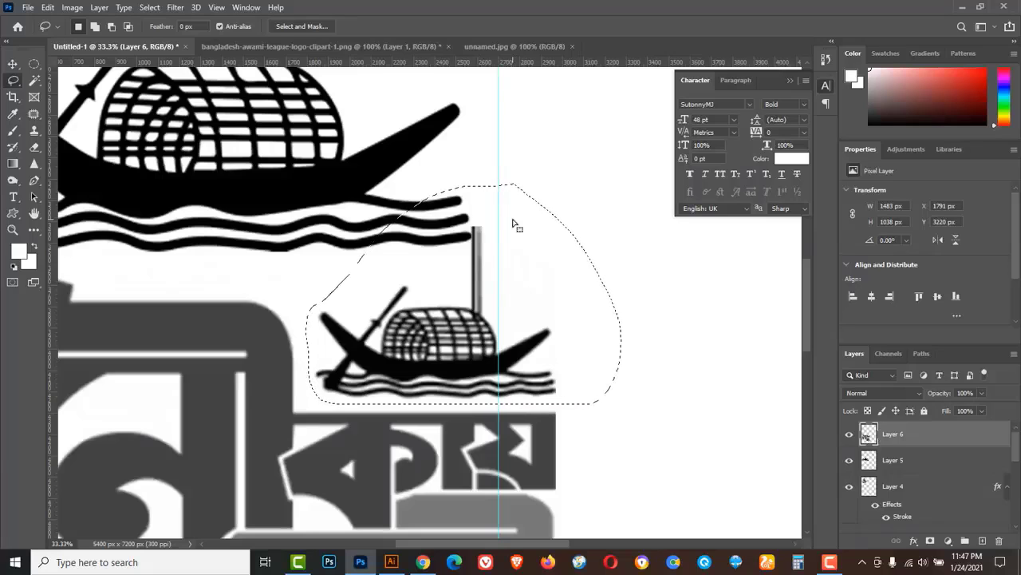
key("Delete")
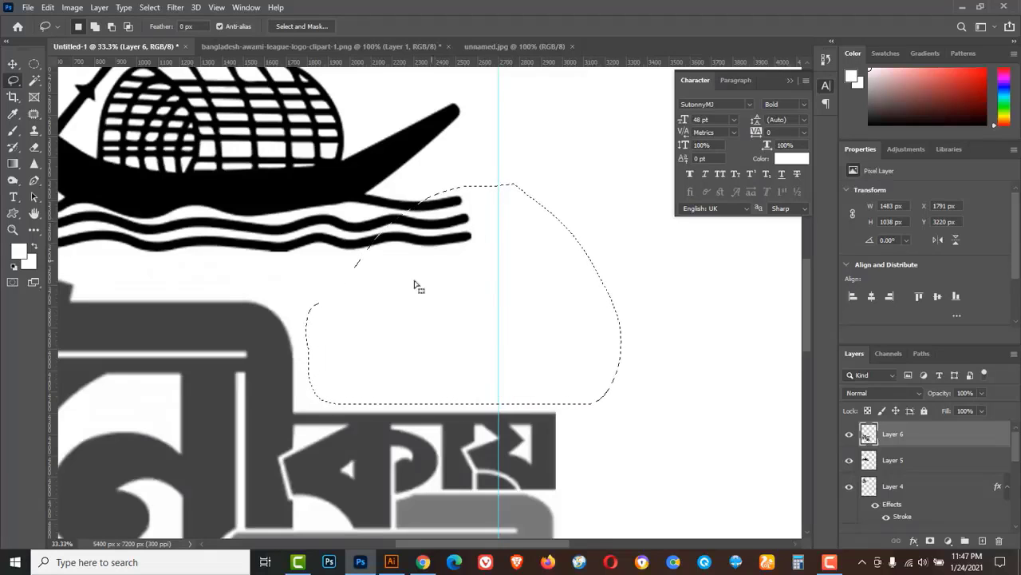
left_click(149, 7)
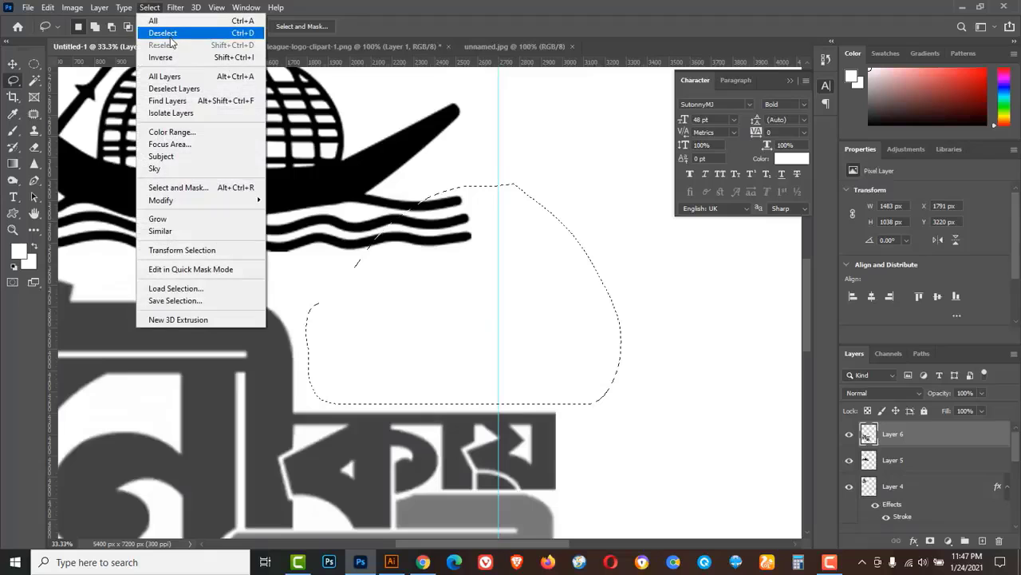
left_click(163, 34)
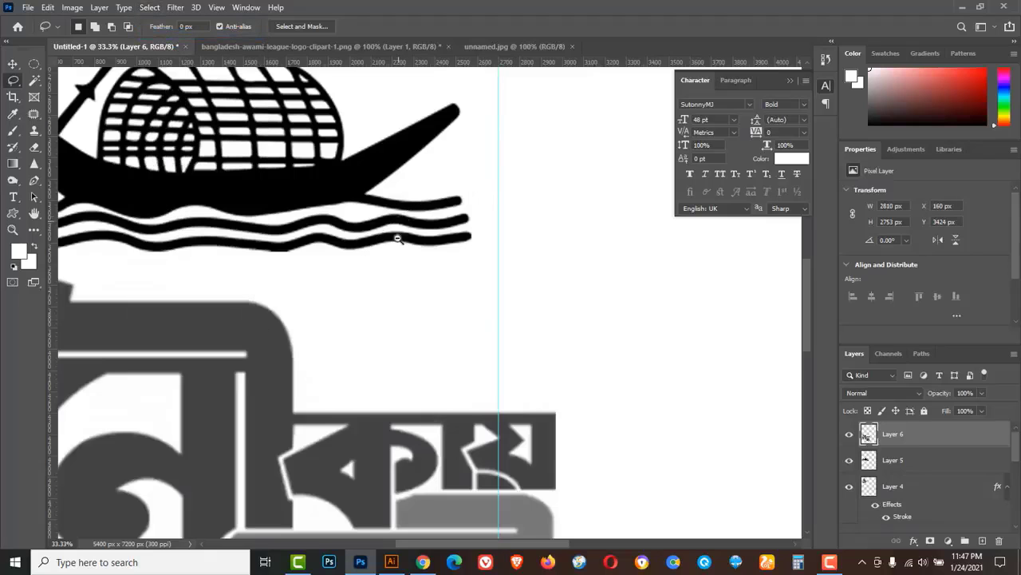
Scale the slogan clipart down to about 60%, moving it up under the boat logo.
left_click(399, 243, "alt")
left_click(403, 269, "alt")
left_click(409, 268, "alt")
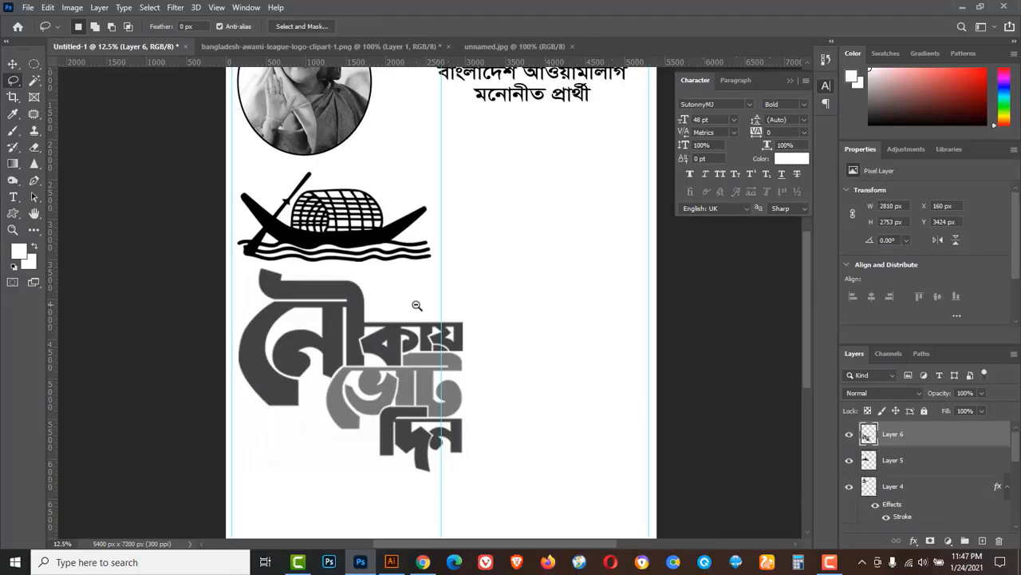
left_click(415, 306, "alt")
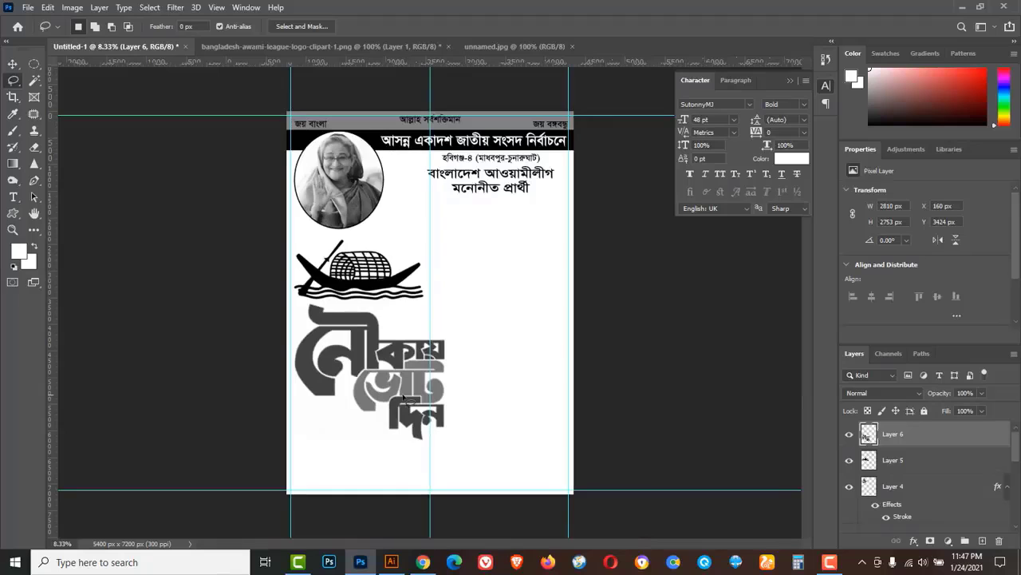
key("ctrl+t")
left_click_drag(445, 439, 415, 410)
left_click_drag(399, 369, 386, 347)
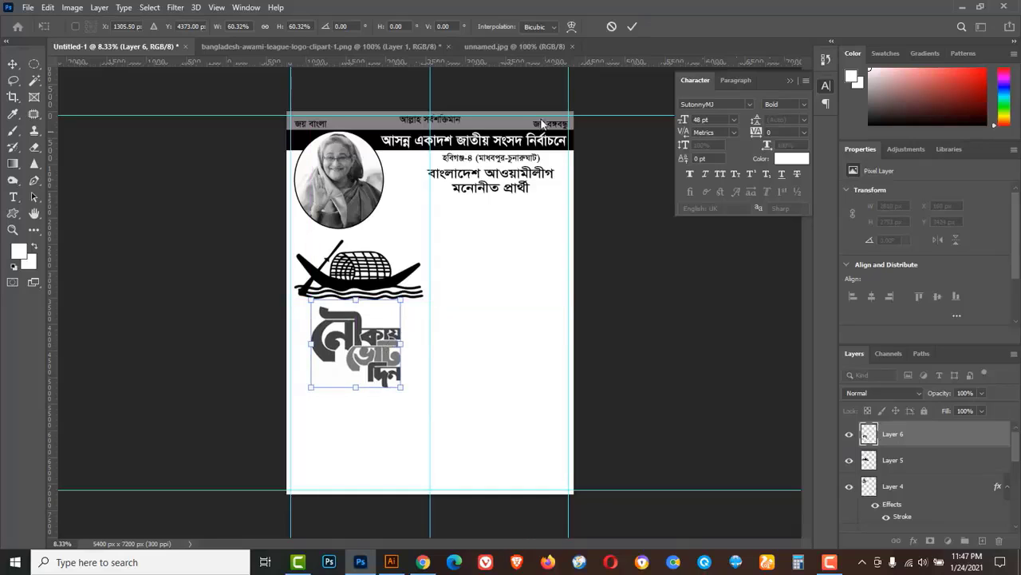
left_click(631, 28)
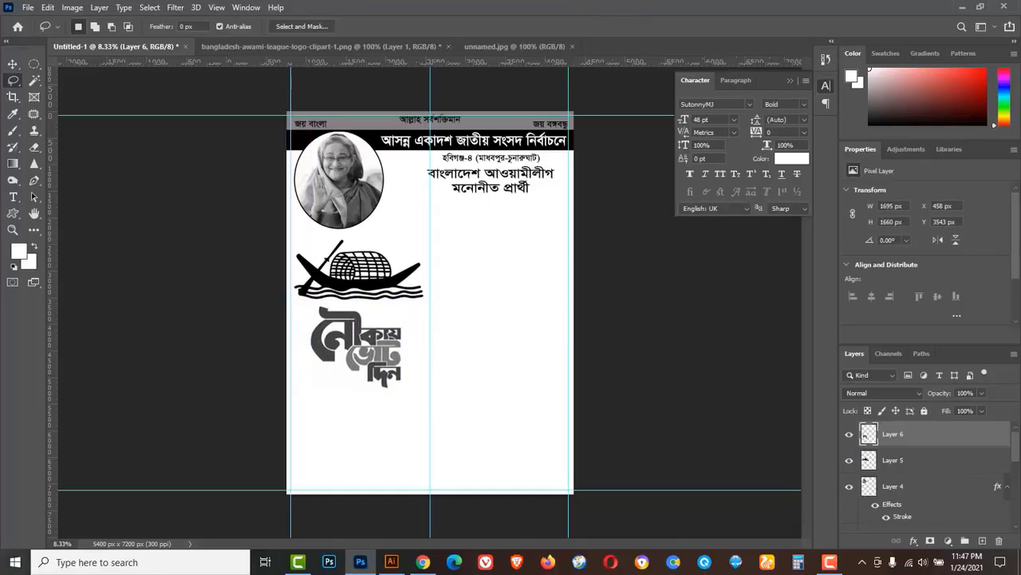
Shift the slogan clipart left to X 302, Y 3543 px beneath the boat.
left_click(13, 64)
mouse_move(330, 339)
left_mouse_down()
mouse_move(313, 339)
mouse_move(330, 340)
mouse_move(332, 351)
left_mouse_up()
key("l")
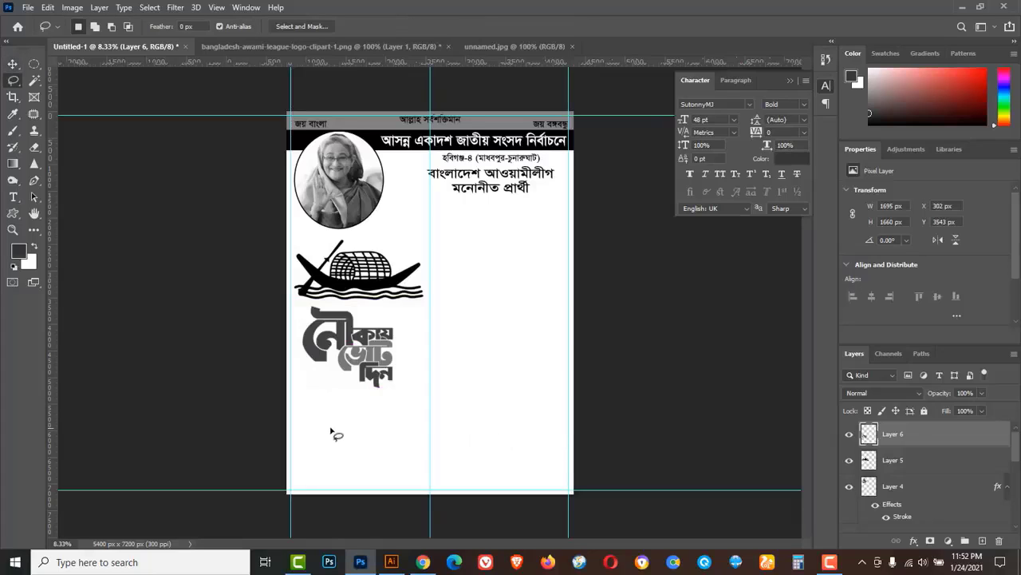
left_click(12, 67)
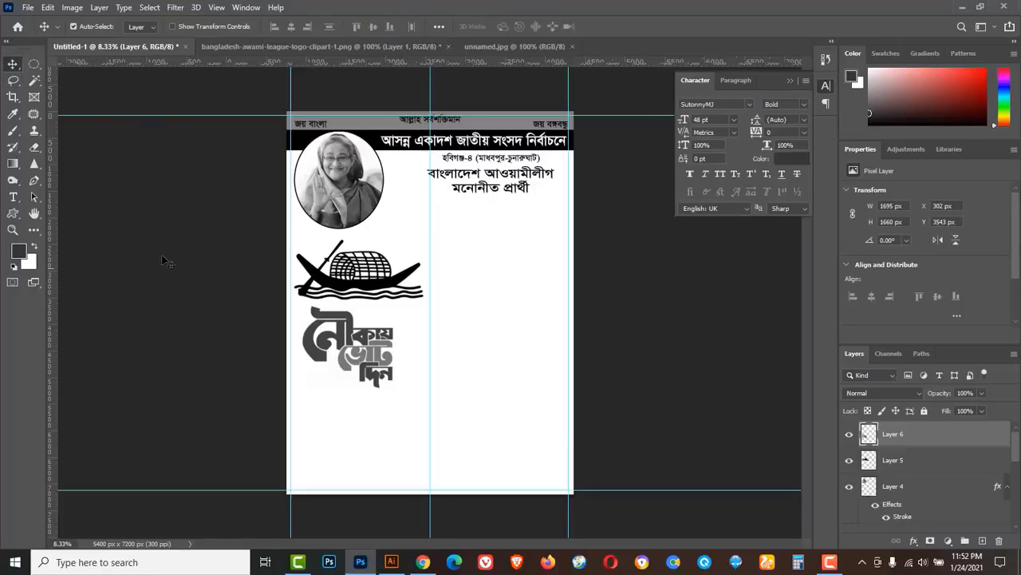
Draw a closed wavy Pen path around the poster's bottom and convert it to a selection.
left_click(34, 181)
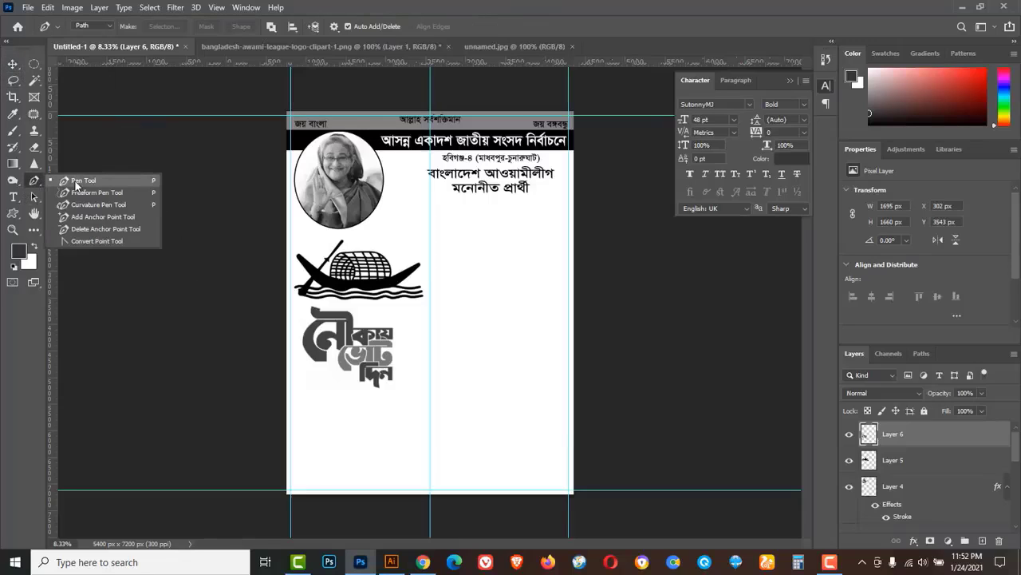
left_click(76, 182)
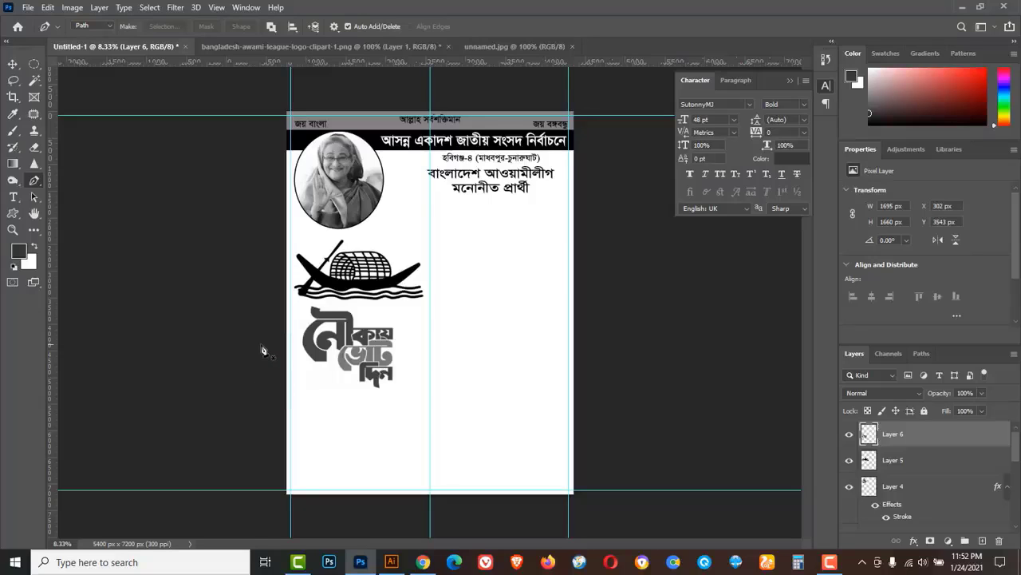
left_click_drag(262, 344, 453, 423)
left_click_drag(608, 361, 648, 309)
left_click(629, 510)
left_click_drag(363, 526, 313, 530)
left_click_drag(238, 523, 224, 501)
left_click_drag(192, 411, 193, 383)
left_click_drag(204, 350, 210, 347)
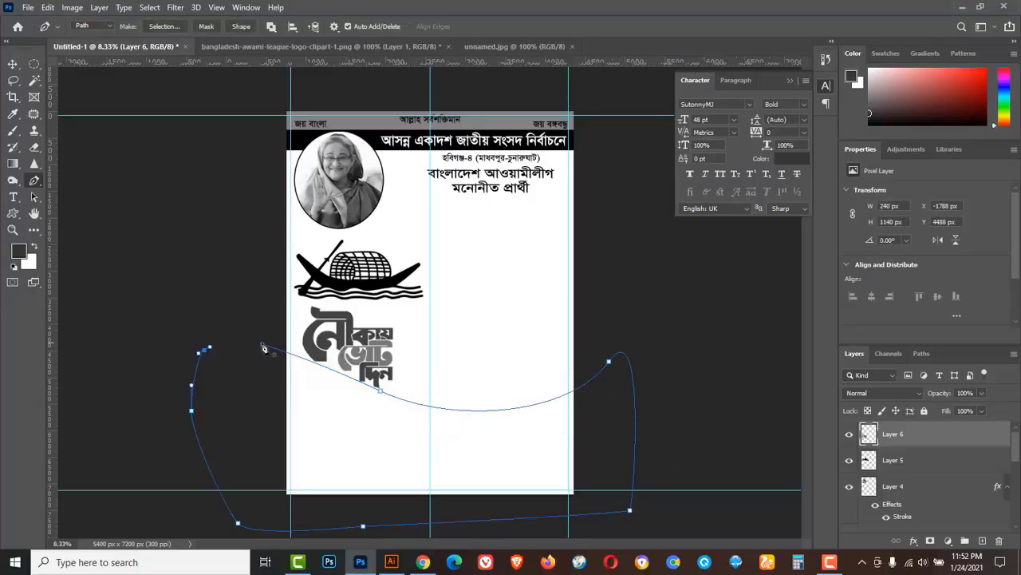
left_click(263, 345)
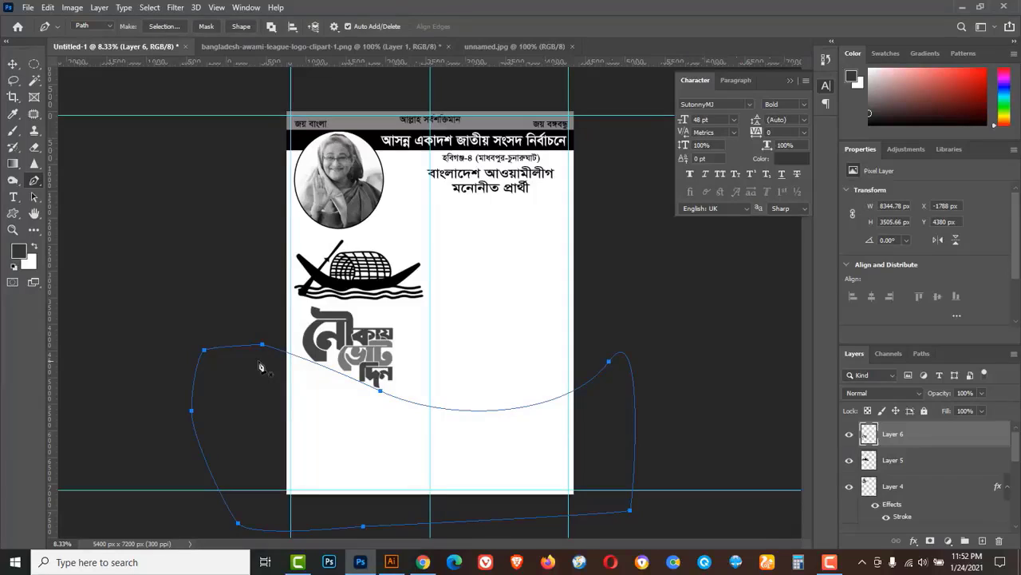
key("ctrl+Return")
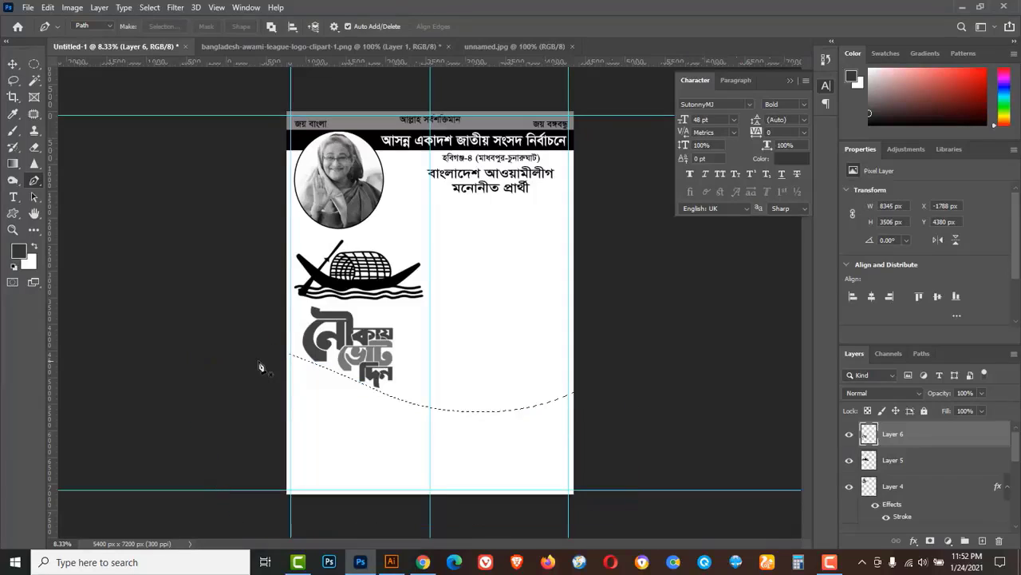
On a new Layer 7, fill the wave selection with grey #585858.
left_click(983, 541)
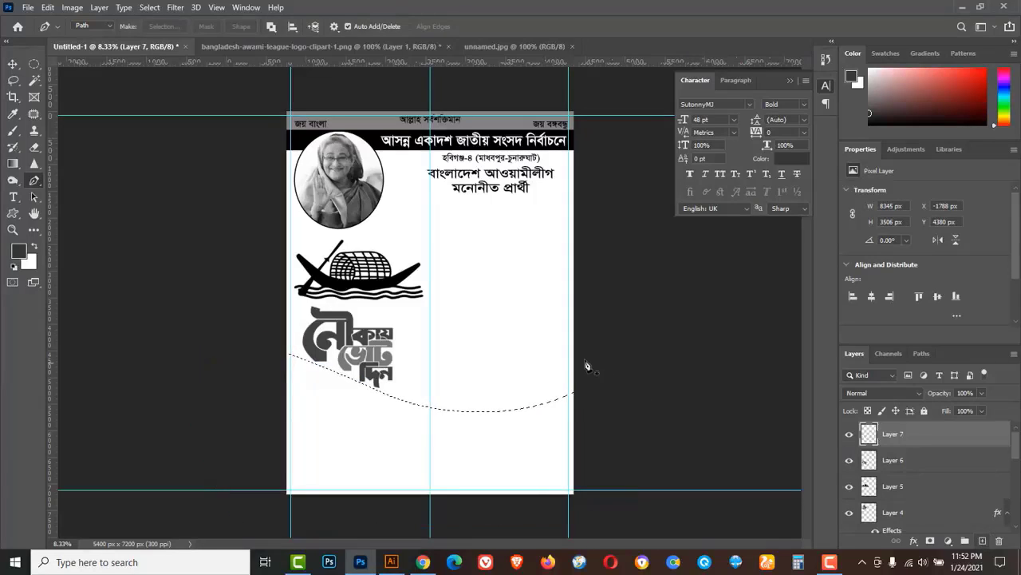
left_click(21, 255)
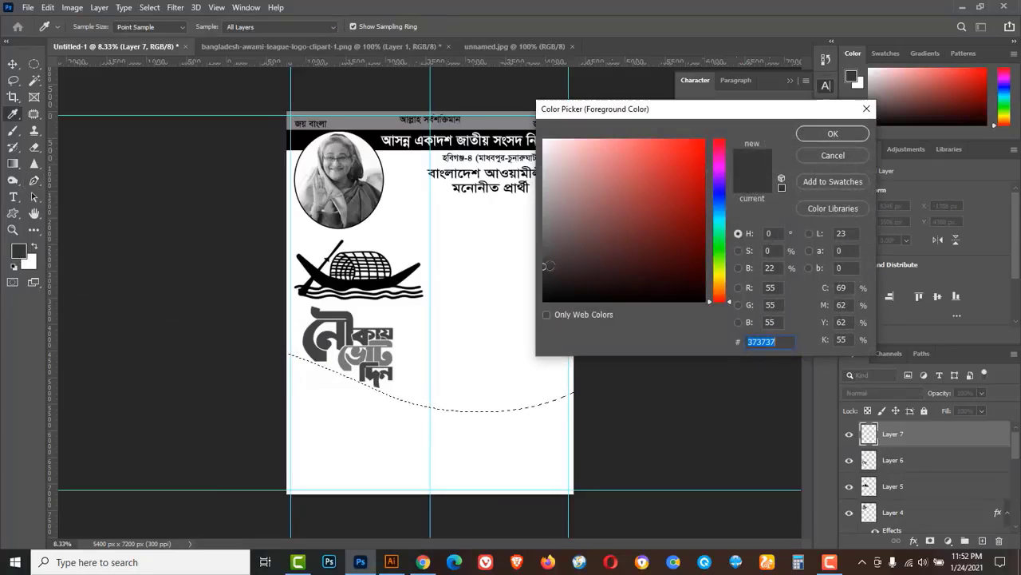
left_click(544, 245)
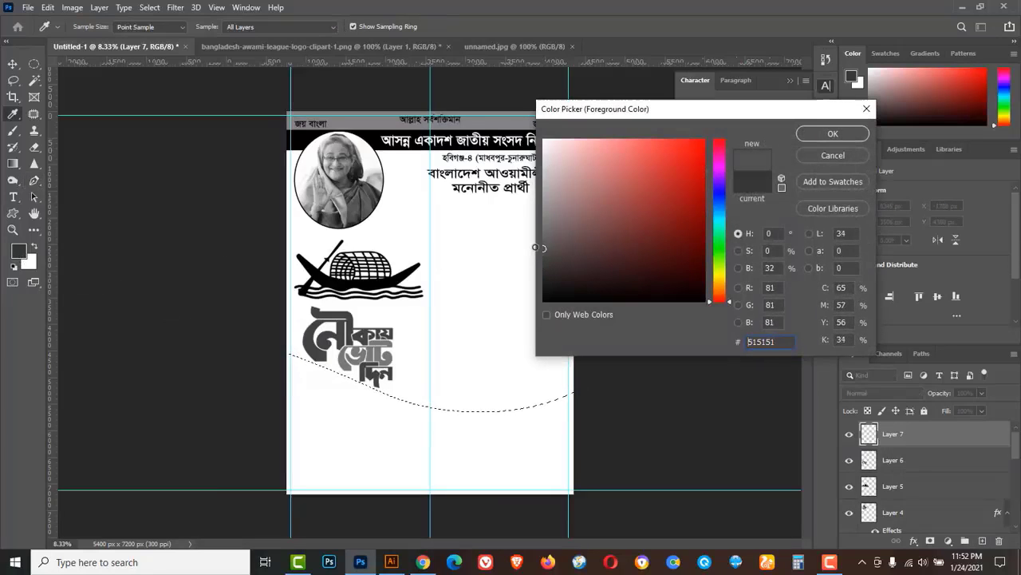
left_click(830, 134)
key("p")
key("alt+BackSpace")
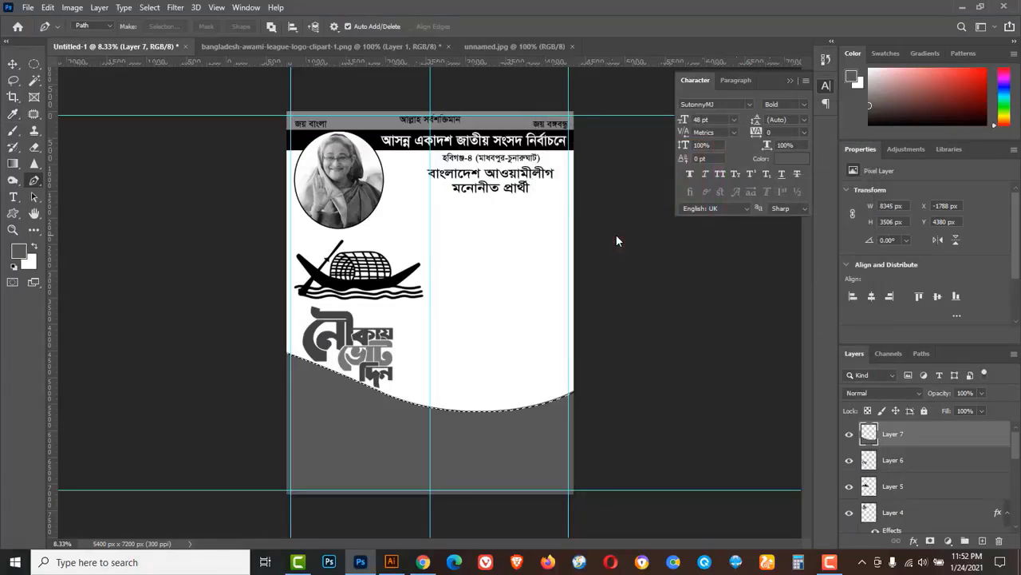
Set up the Gradient tool with a grey-to-black preset.
left_click(13, 165)
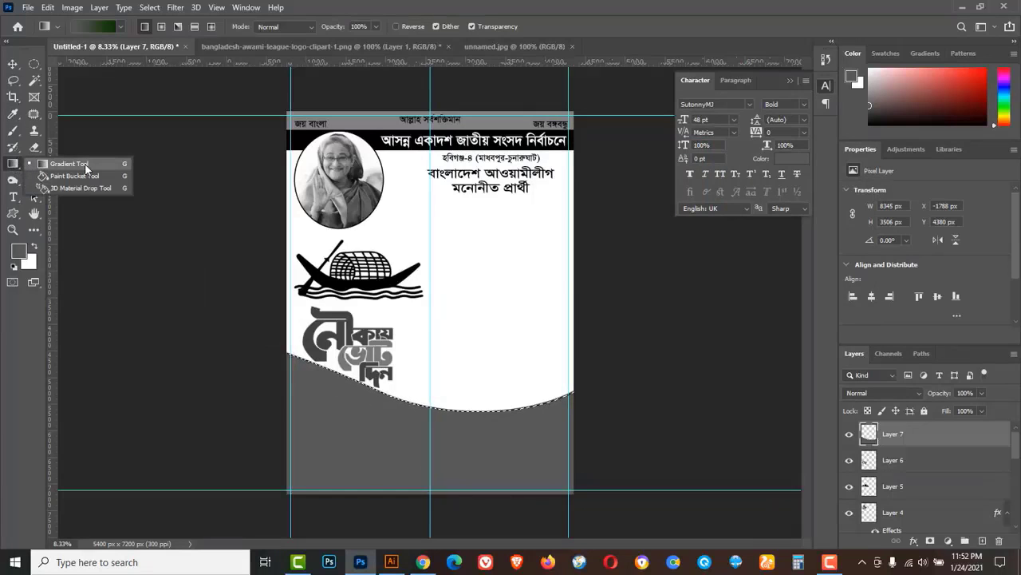
left_click(85, 164)
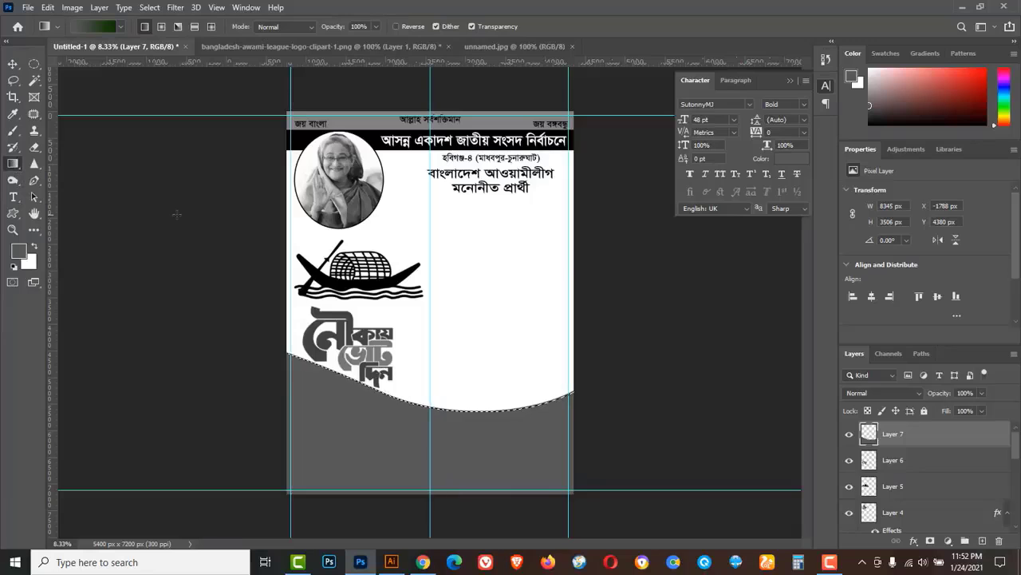
left_click(88, 25)
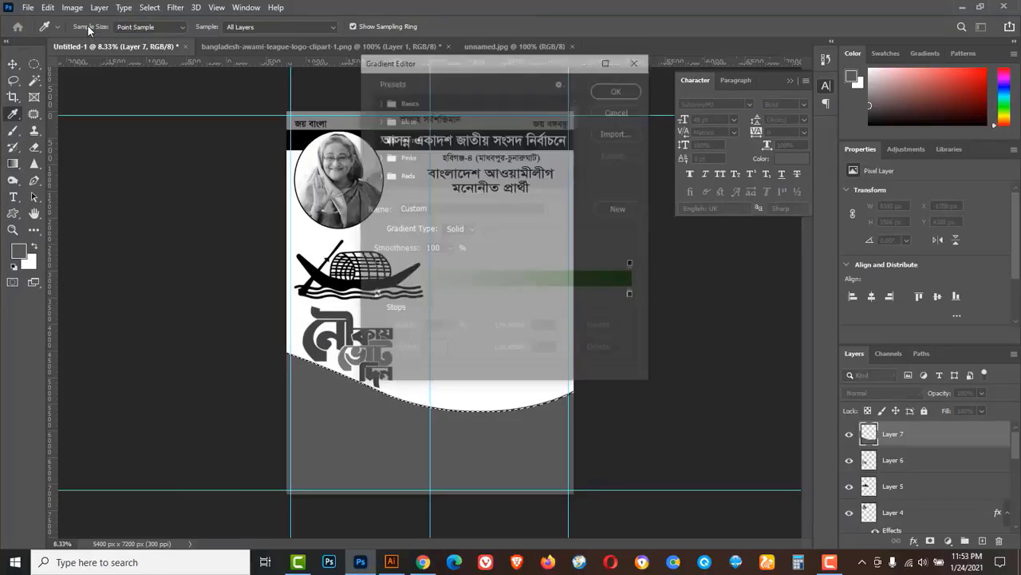
left_click_drag(577, 112, 575, 162)
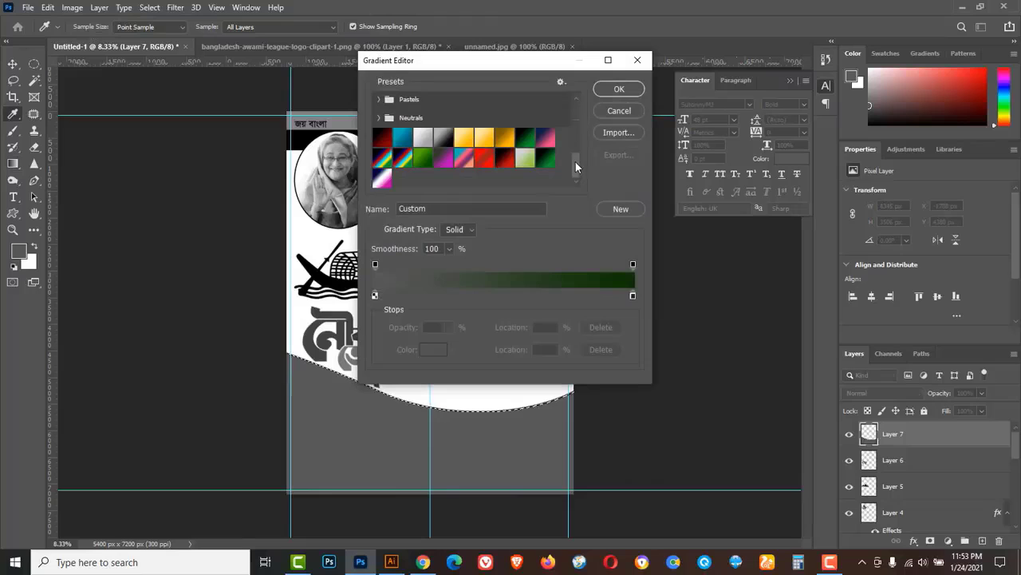
left_click(441, 140)
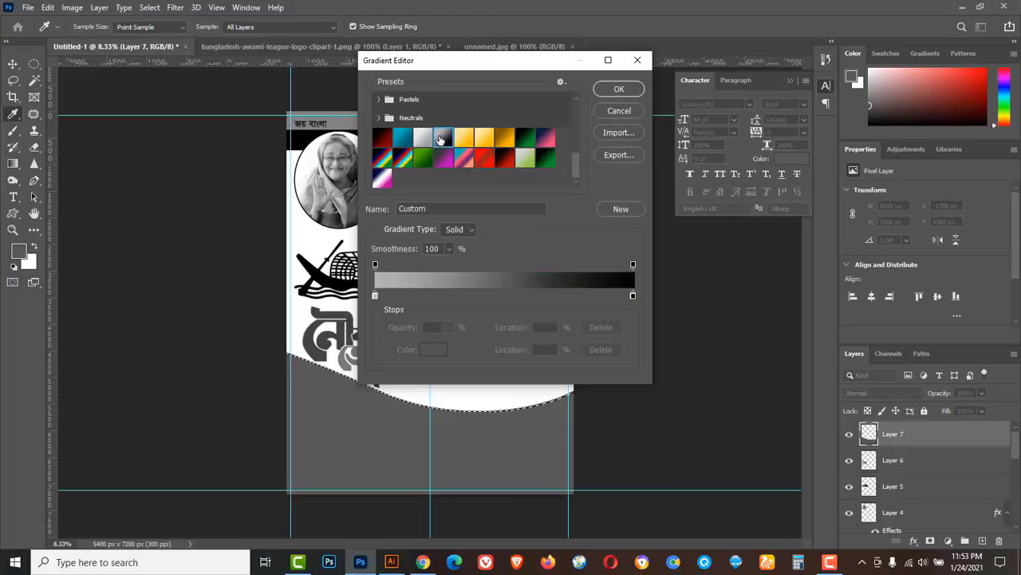
left_click(616, 90)
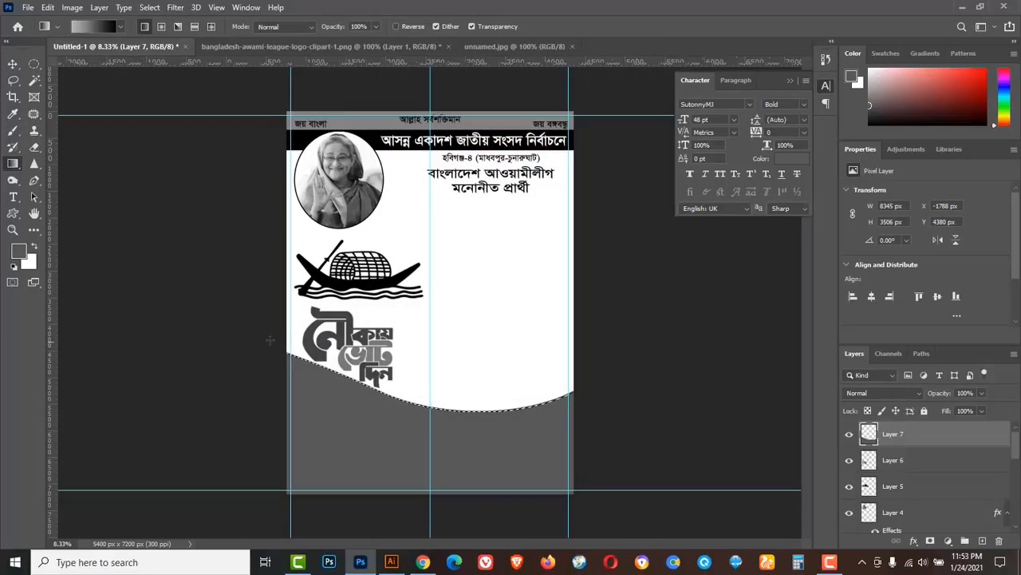
Paint the gradient from upper left to lower right across the wave, then deselect.
left_click_drag(259, 333, 591, 513)
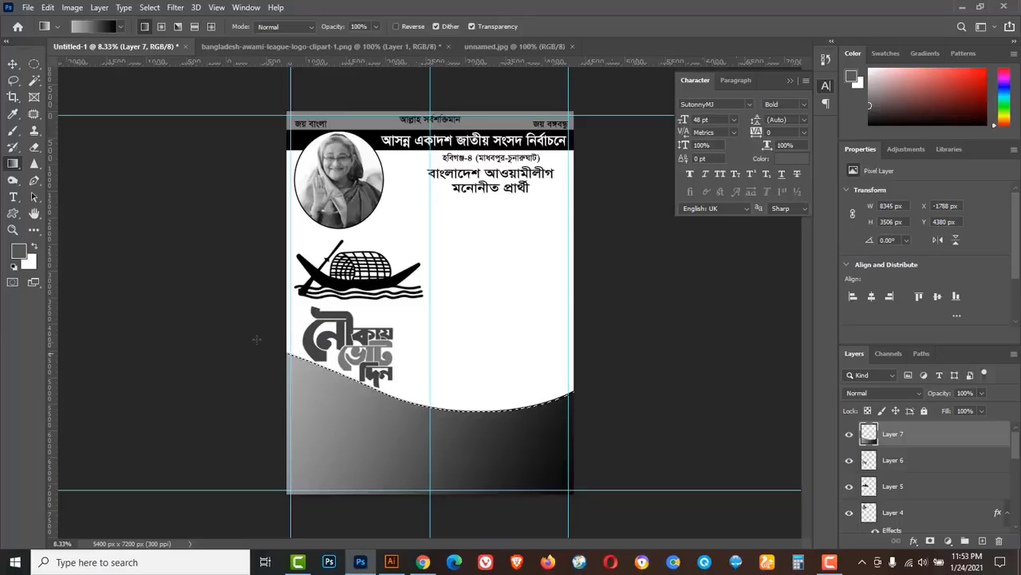
left_click_drag(175, 259, 576, 517)
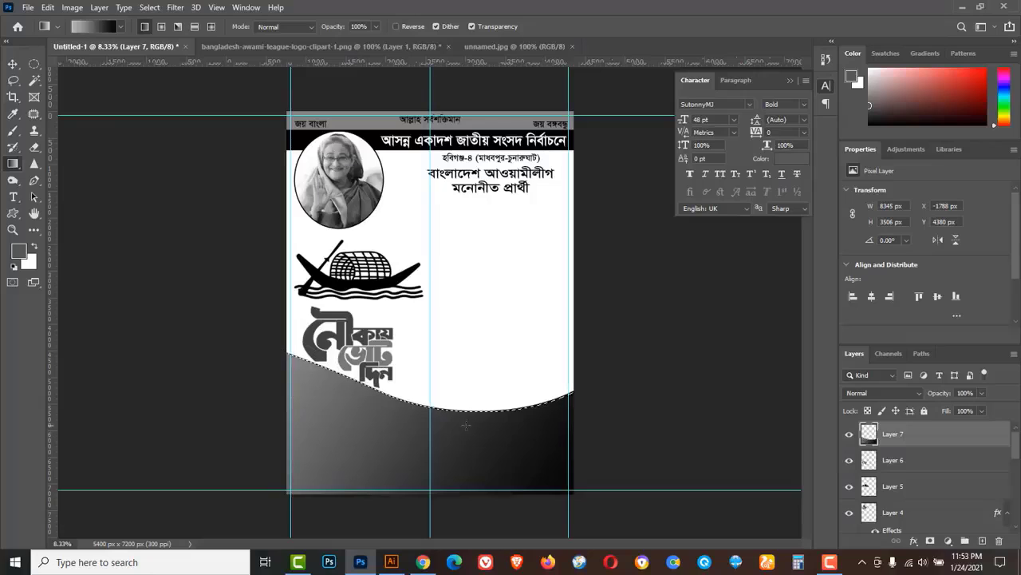
left_click(150, 8)
left_click(162, 32)
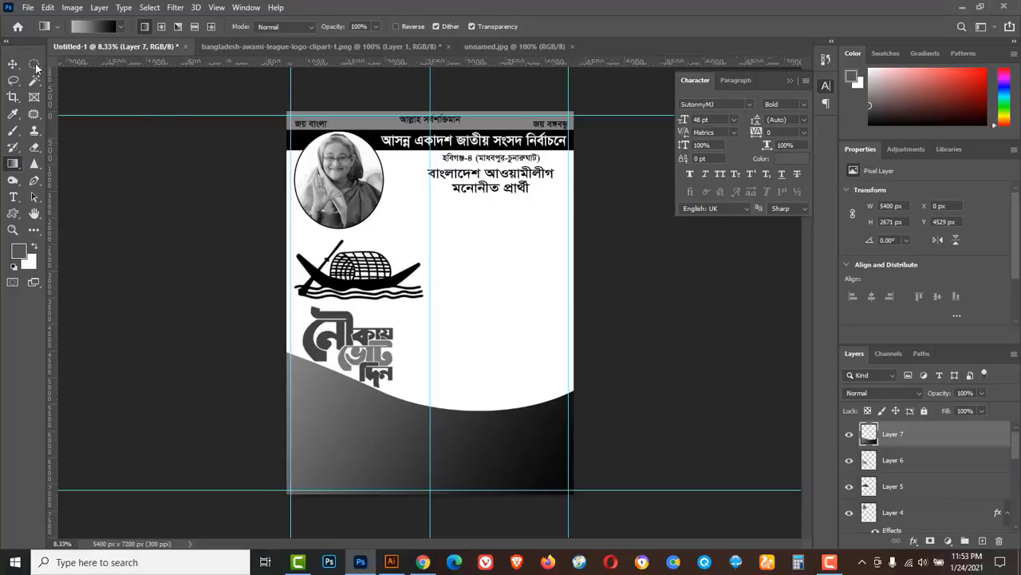
left_click_drag(12, 64, 58, 67)
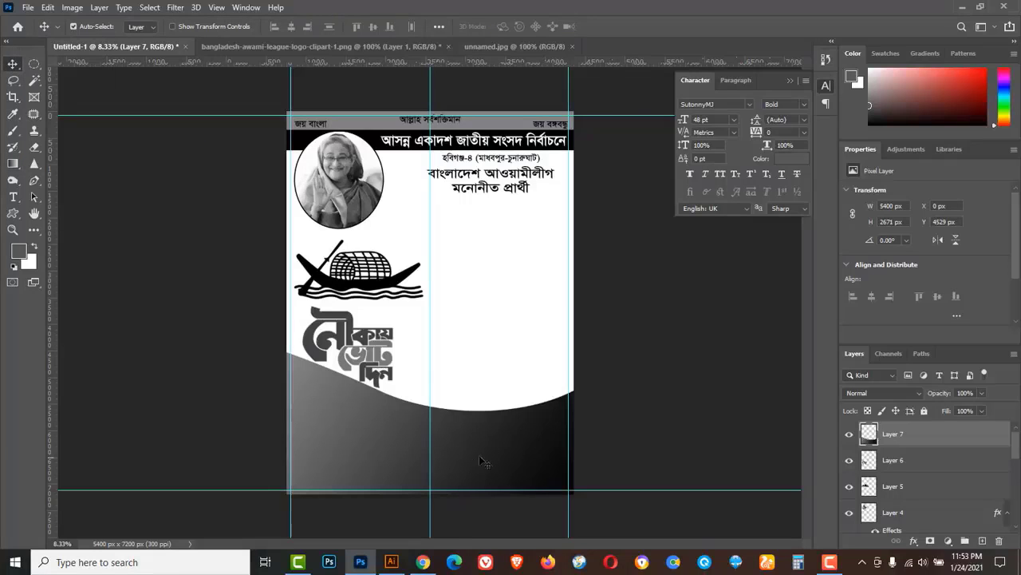
Alt-drag a raised copy of the wave, rotate it about -7.6° and scale it to ~105%.
left_click_drag(495, 452, 495, 431)
key("ctrl+t")
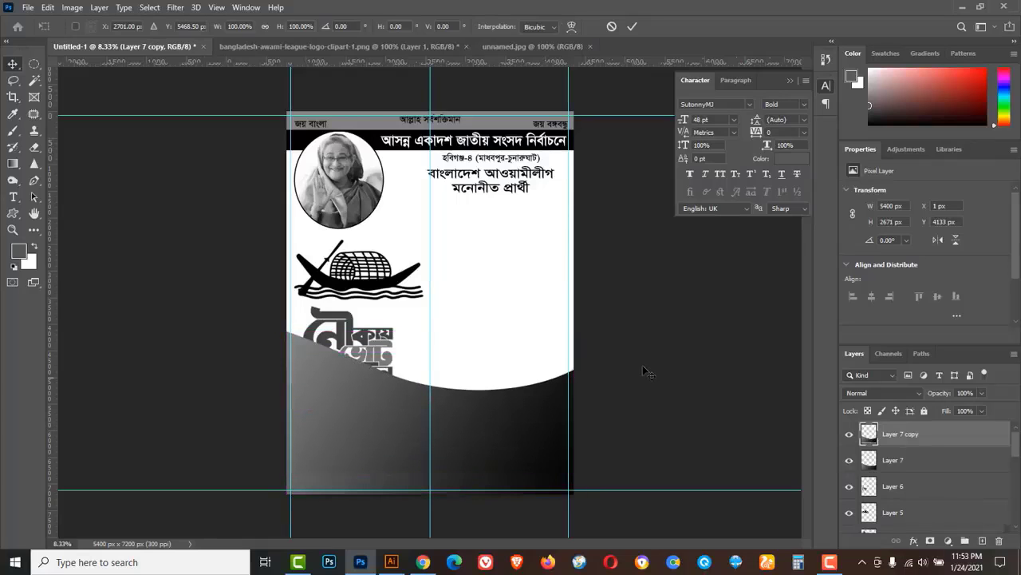
left_click_drag(638, 313, 628, 278)
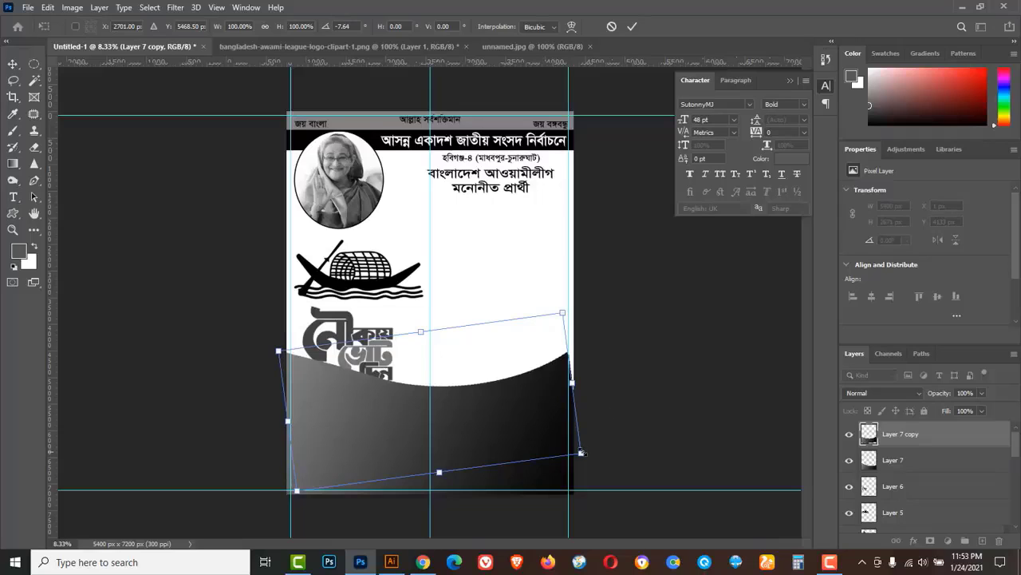
left_click_drag(581, 452, 598, 458)
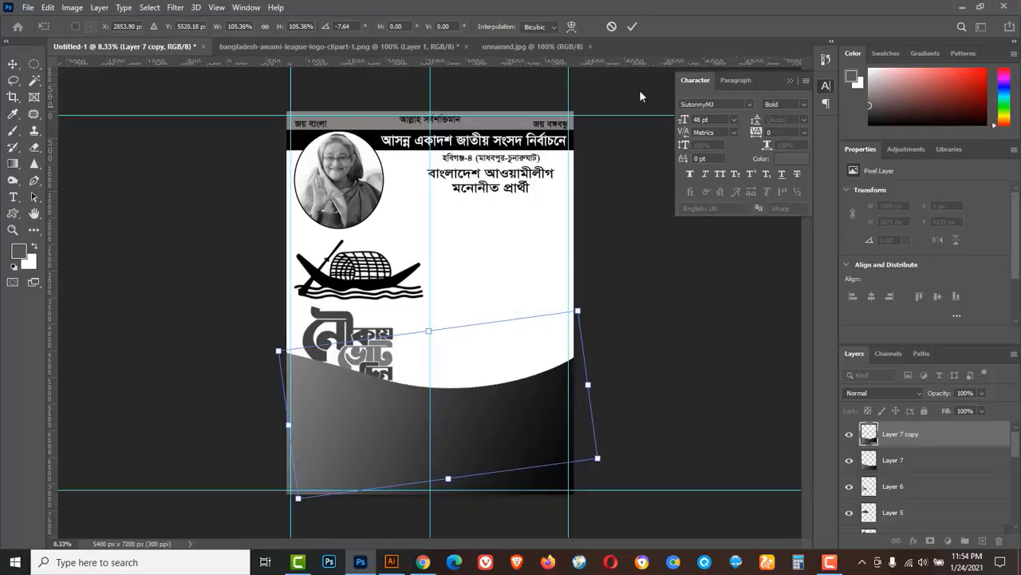
left_click(630, 28)
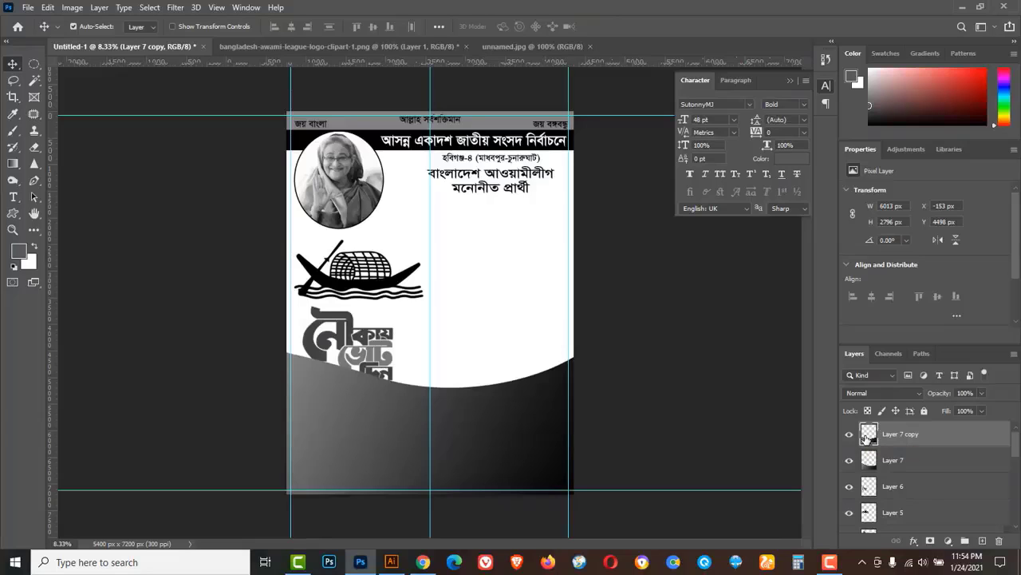
Fill the duplicated wave with grey #909090, deselect, and move its layer below Layer 7.
right_click(867, 436)
left_click(886, 216)
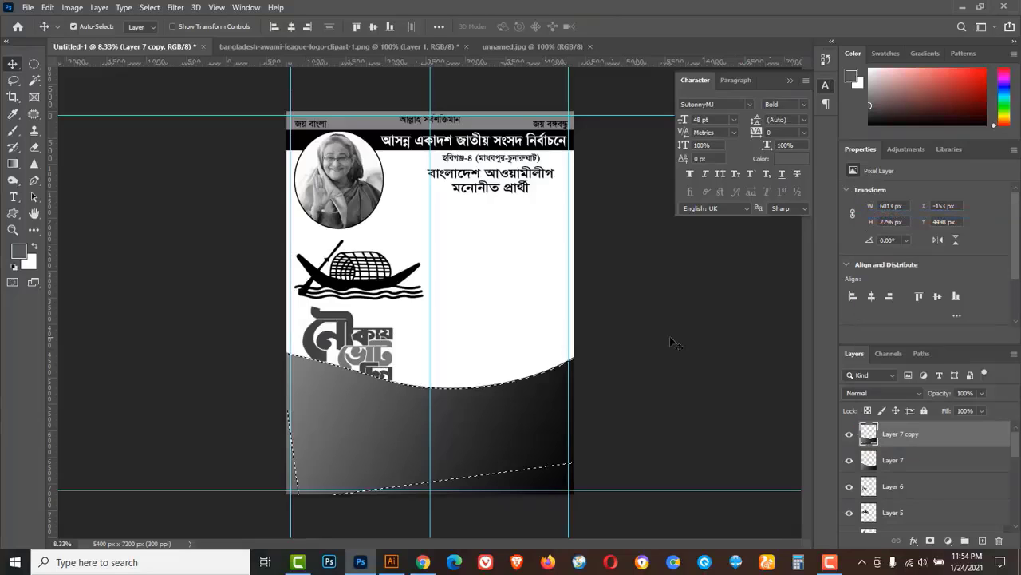
left_click(20, 256)
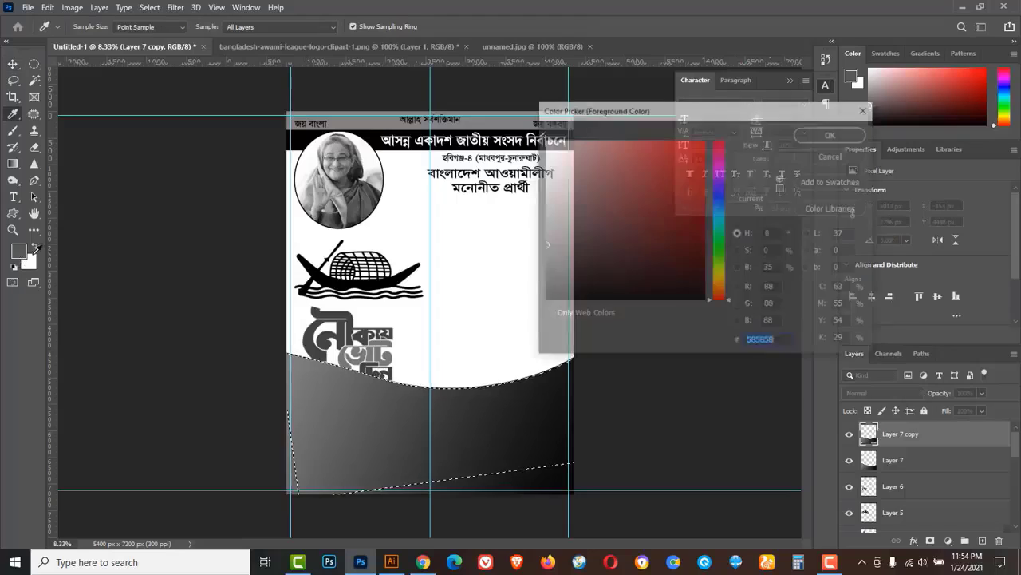
left_click(548, 218)
left_click_drag(547, 219, 541, 208)
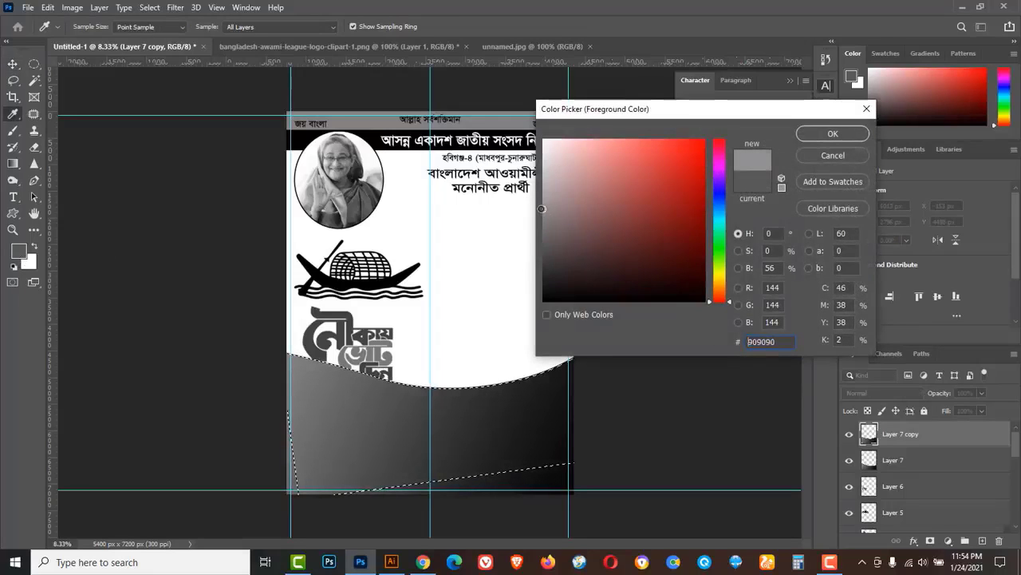
left_click(815, 135)
key("v")
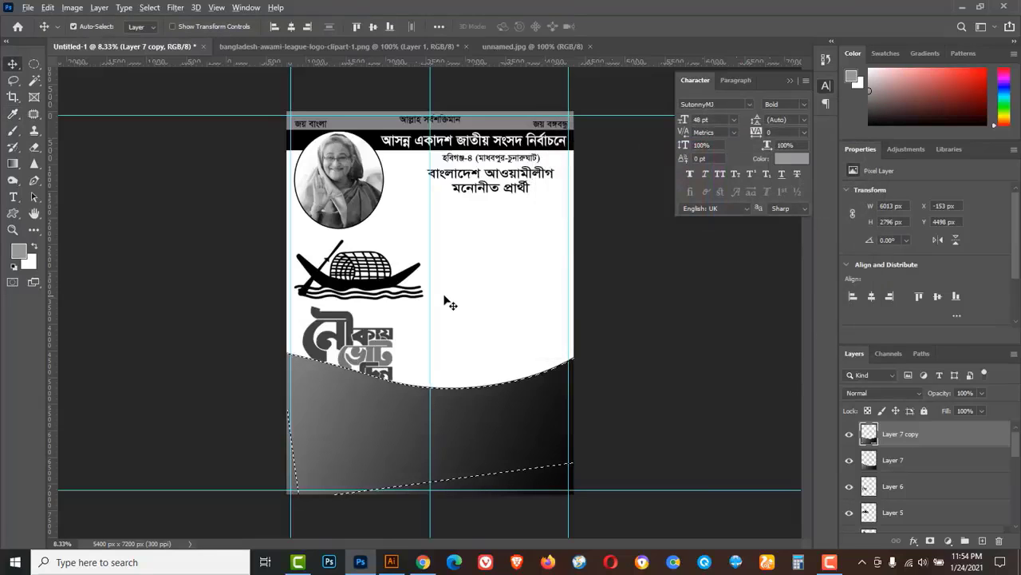
key("alt+BackSpace")
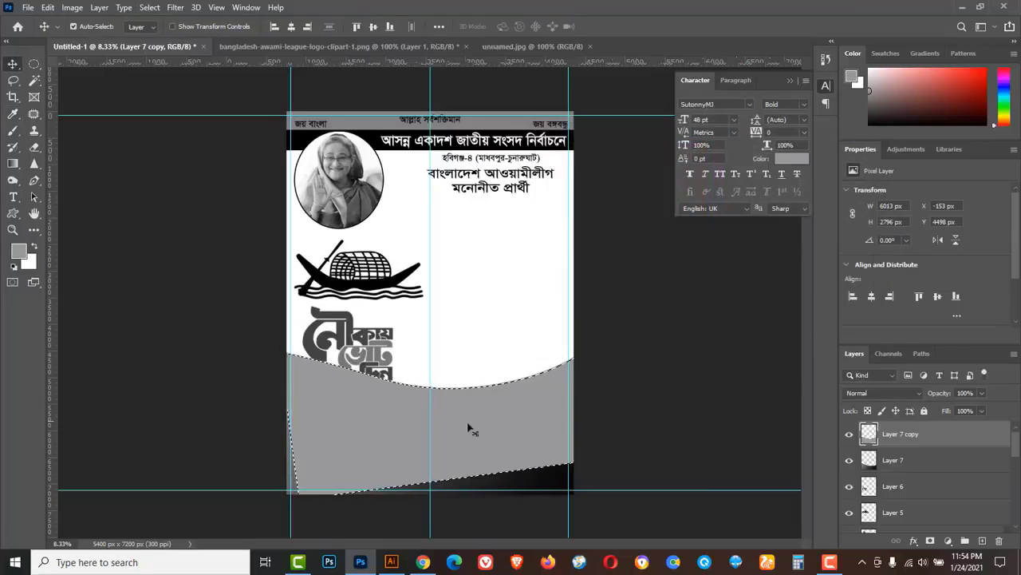
left_click(151, 7)
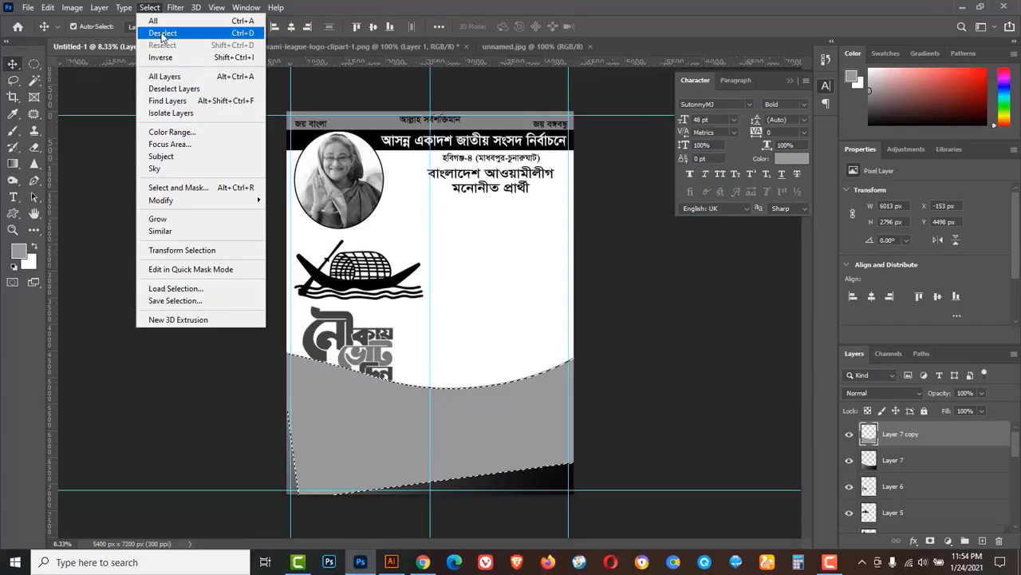
left_click(161, 34)
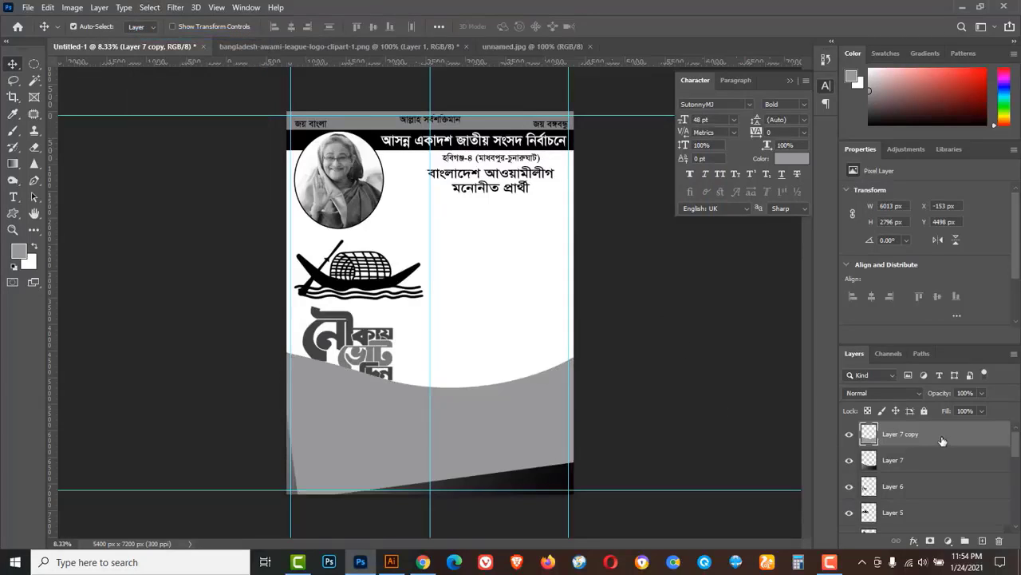
left_click_drag(944, 435, 948, 470)
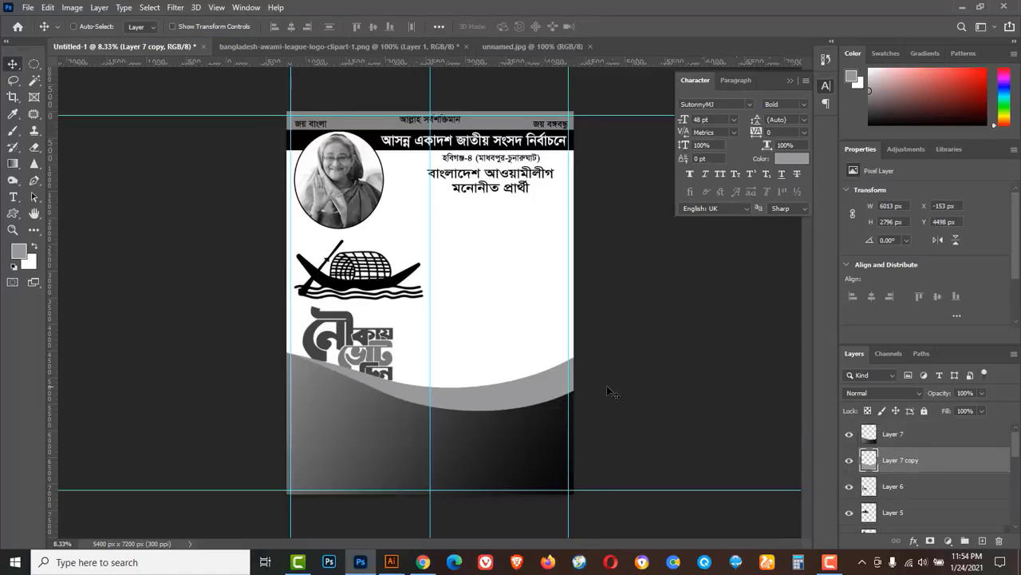
Rotate the grey wave about 2.7°, nudge it down and scale it to about 95%.
key("ctrl+t")
left_click_drag(643, 285, 680, 291)
left_click_drag(509, 398, 506, 409)
left_click_drag(688, 371, 686, 346)
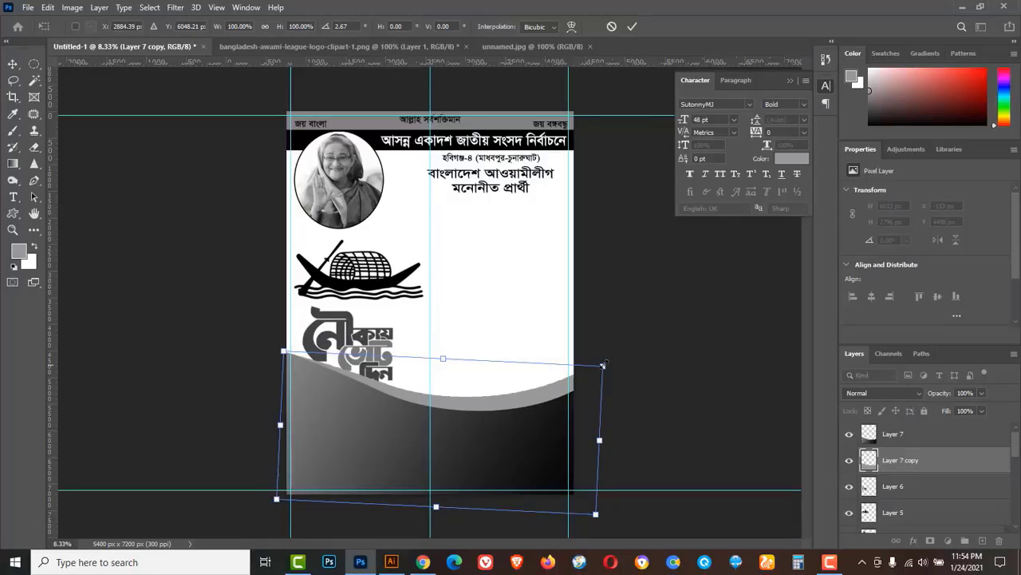
left_click_drag(606, 364, 593, 372)
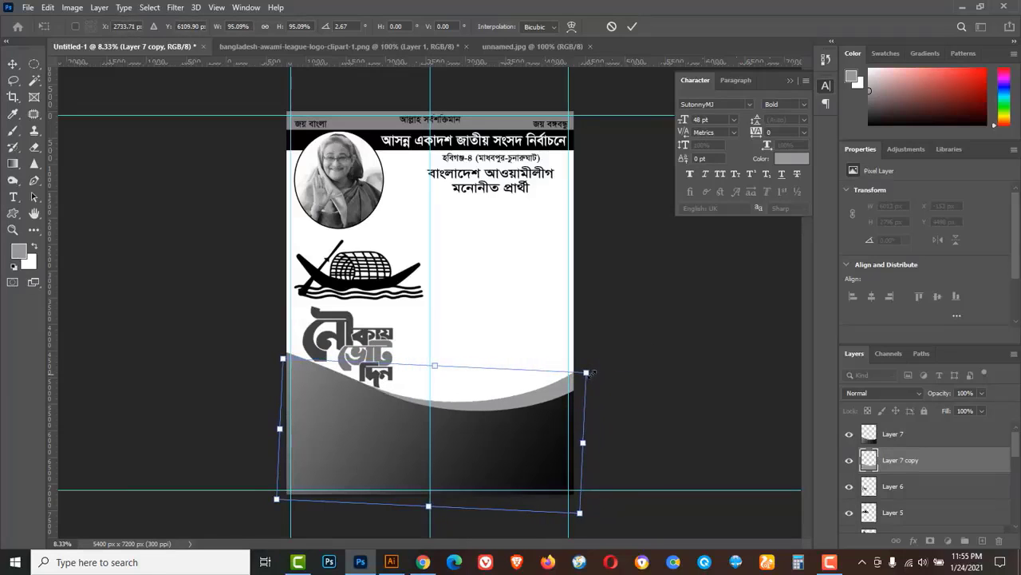
left_click(632, 26)
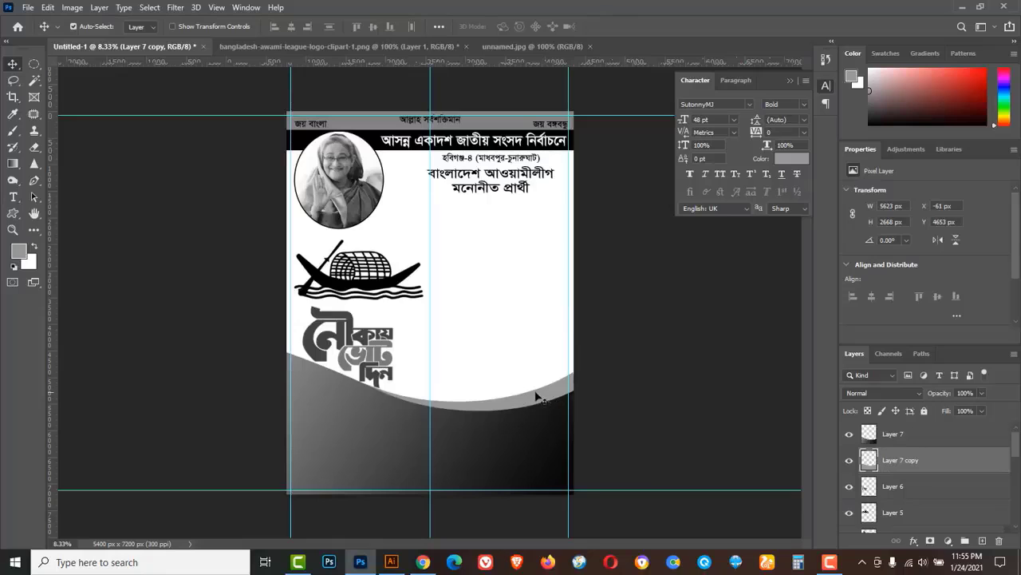
Alt-drag a third wave copy, fill it light grey #d3d3d3, and place it below Layer 7 copy.
left_click_drag(537, 396, 540, 373)
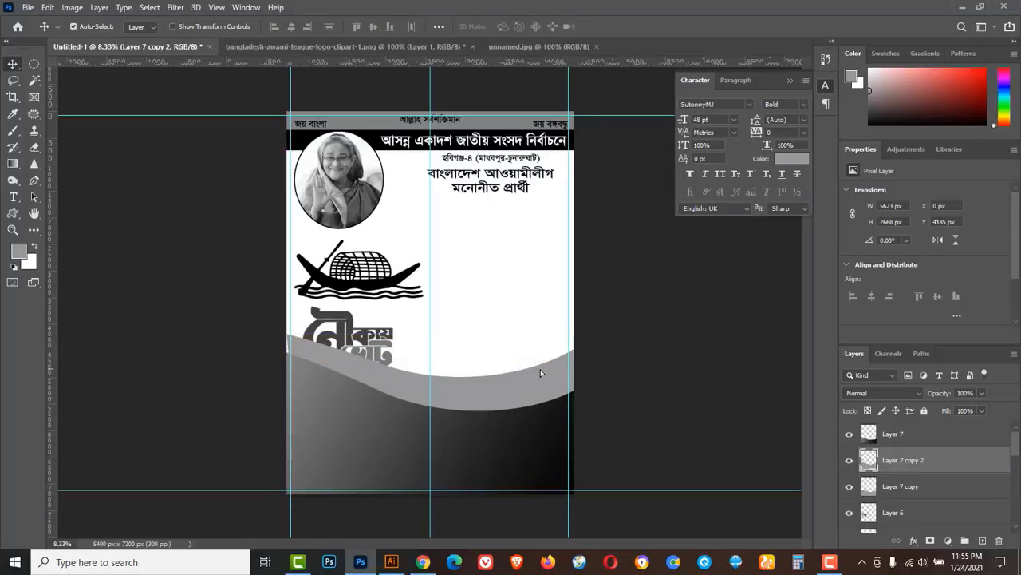
right_click(868, 461)
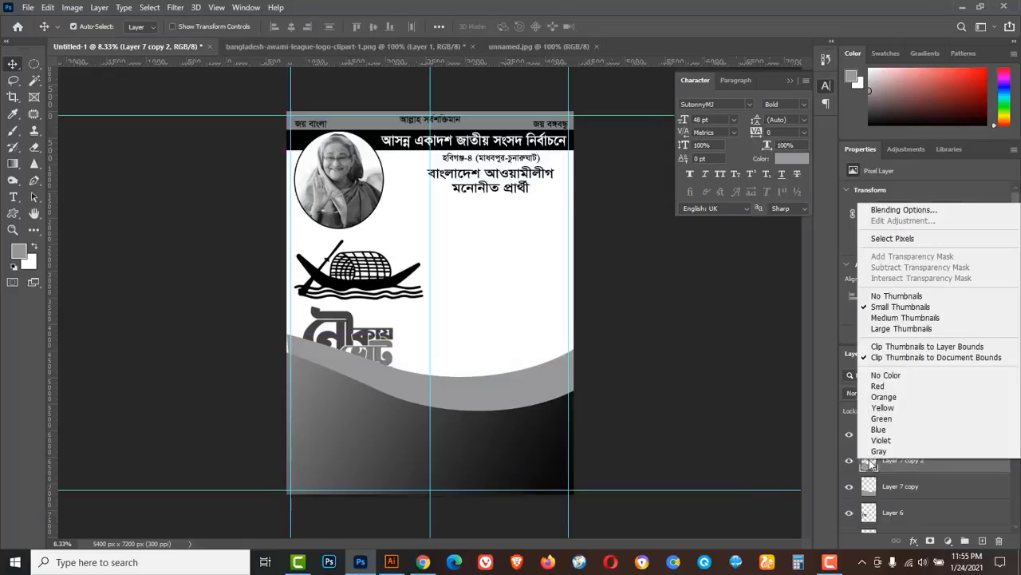
left_click(887, 238)
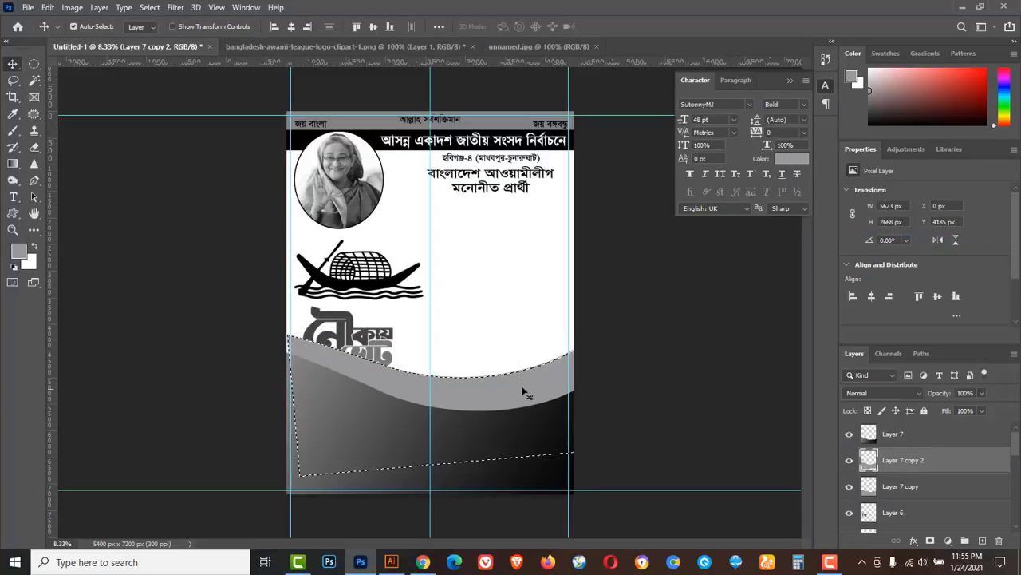
left_click(17, 254)
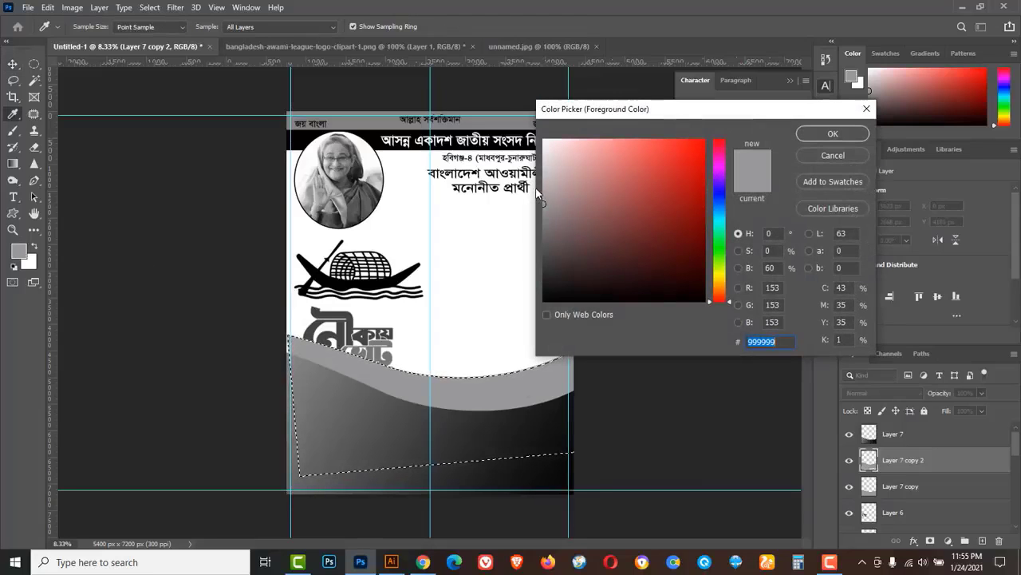
left_click_drag(540, 200, 544, 166)
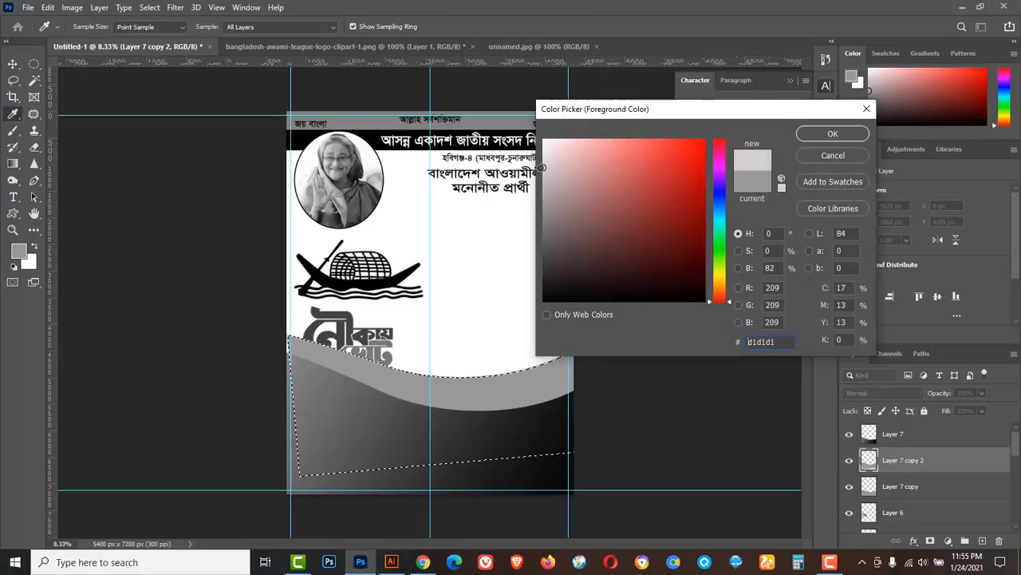
left_click(811, 135)
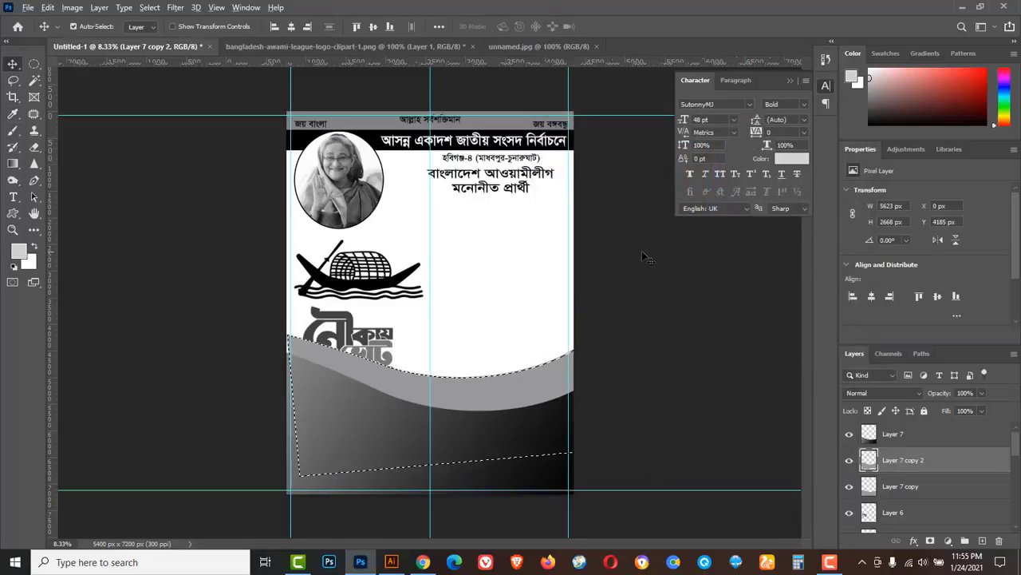
key("alt+BackSpace")
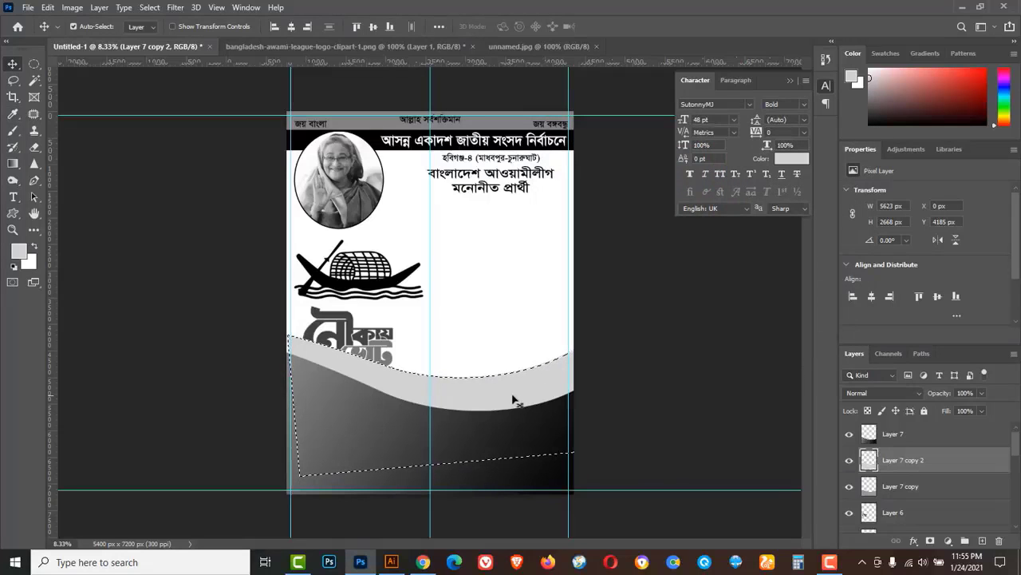
left_click(149, 8)
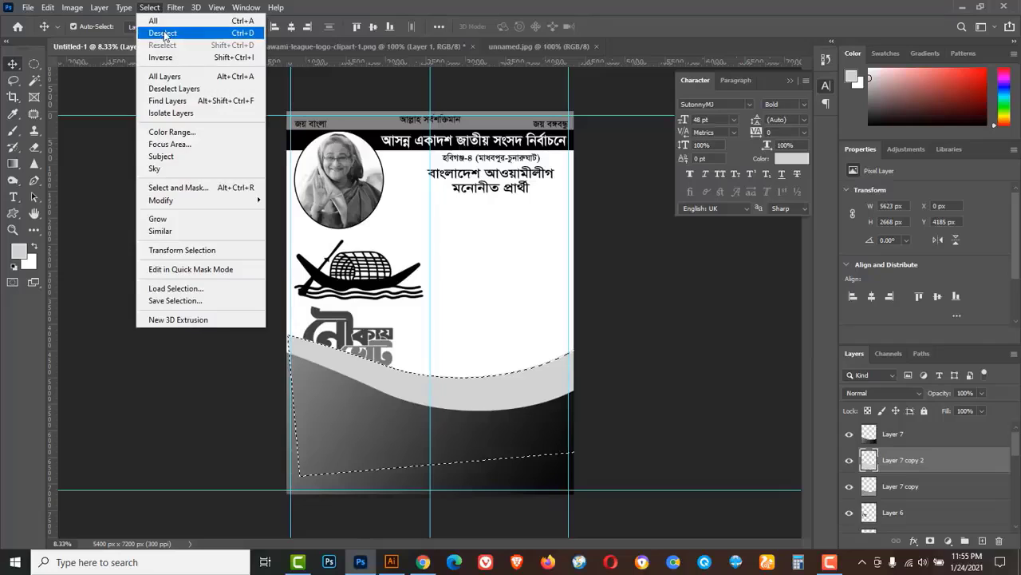
left_click(164, 33)
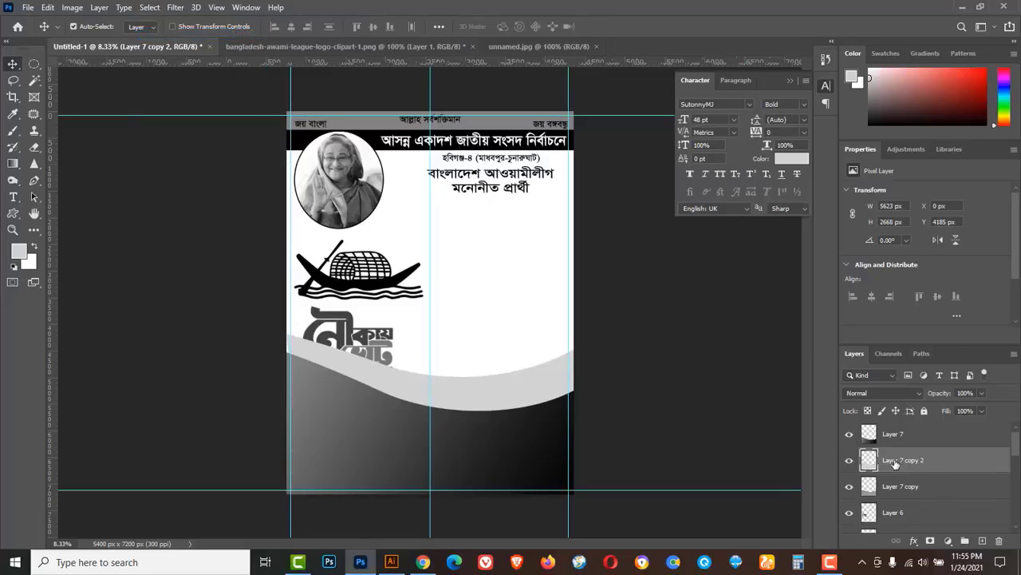
left_click_drag(941, 463, 956, 498)
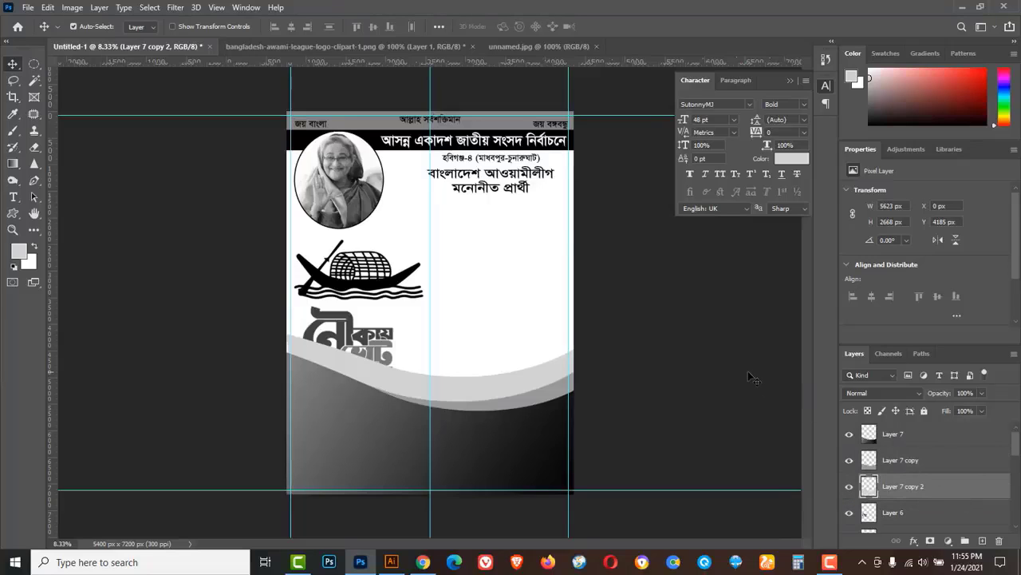
Rotate the light grey wave to about -16.7°, scale it to about 108% and shift it down.
key("ctrl+t")
left_click_drag(695, 287, 677, 239)
left_click_drag(523, 366, 527, 381)
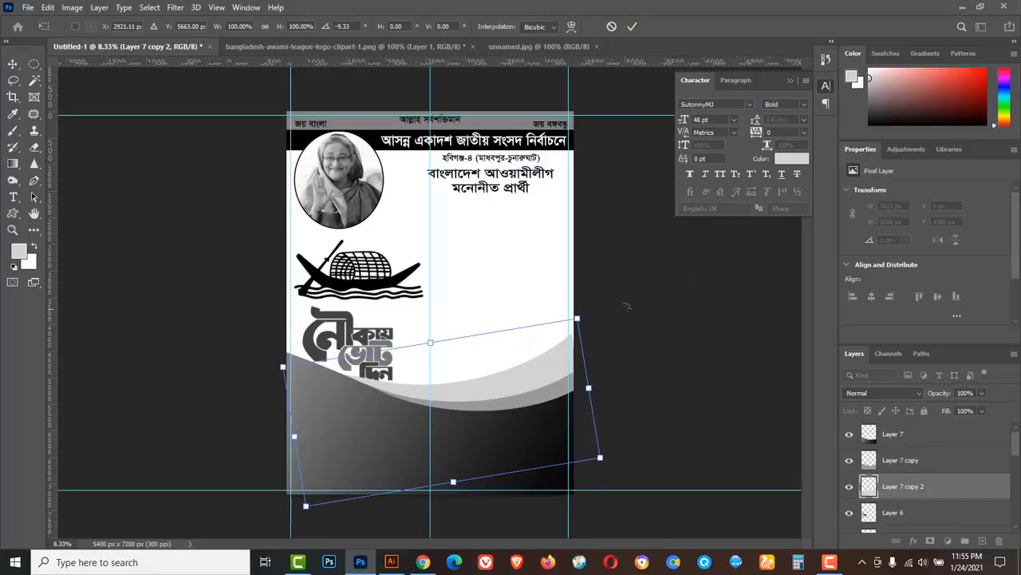
left_click_drag(630, 291, 656, 269)
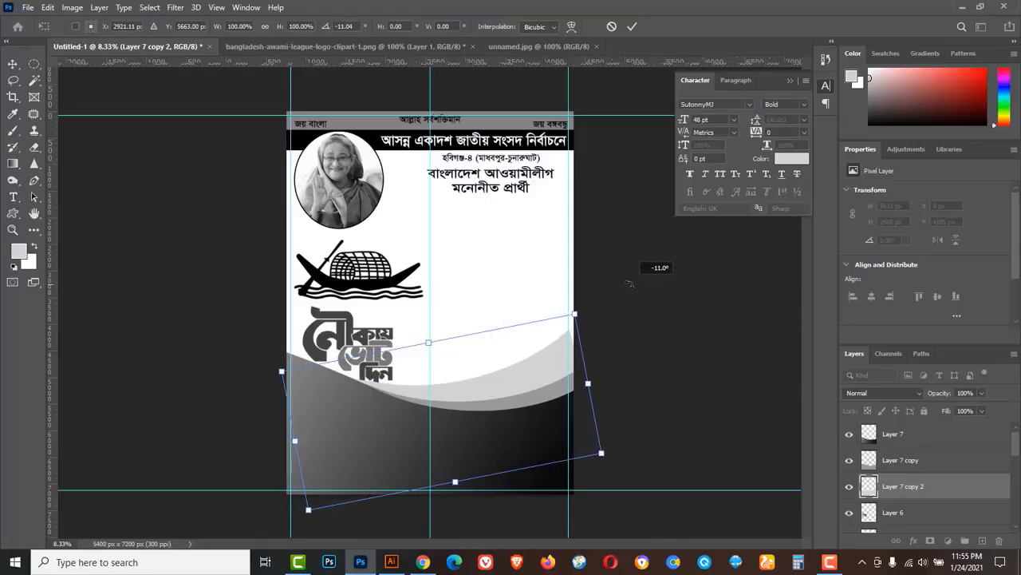
mouse_move(577, 314)
left_mouse_down()
mouse_move(591, 287)
mouse_move(585, 306)
left_mouse_up()
left_click_drag(509, 384, 515, 397)
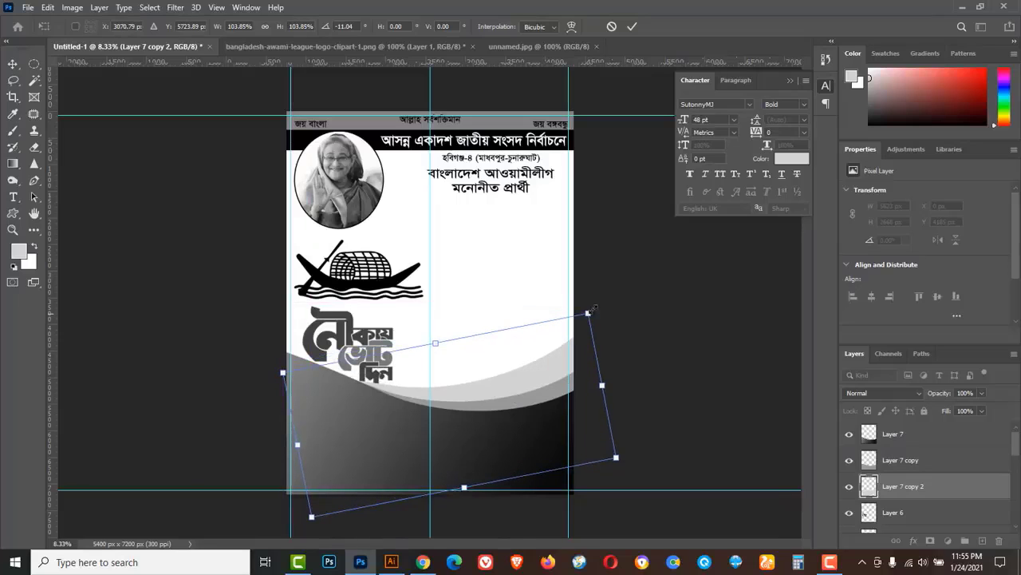
left_click_drag(593, 308, 603, 301)
left_click_drag(646, 273, 623, 264)
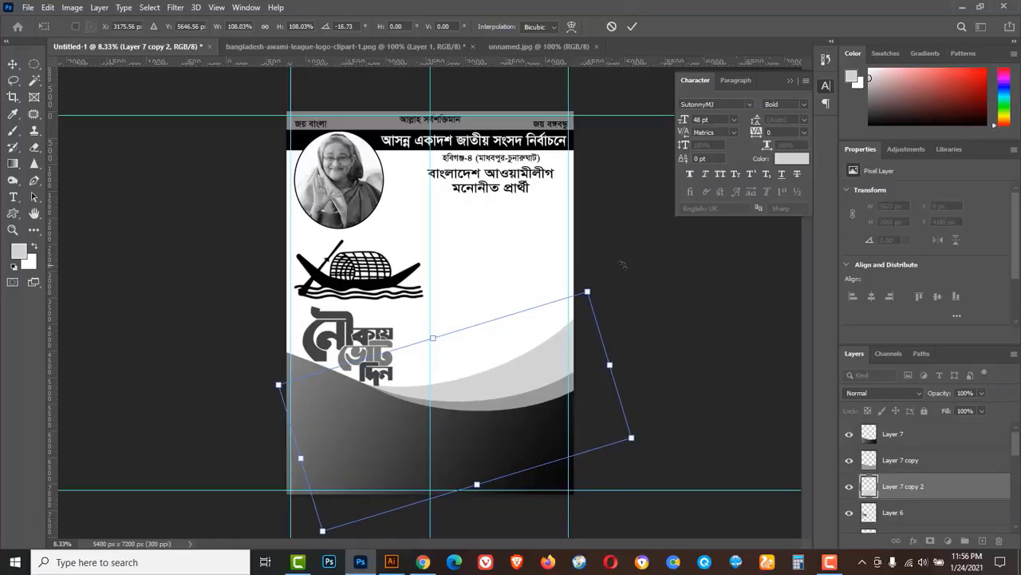
left_click(632, 27)
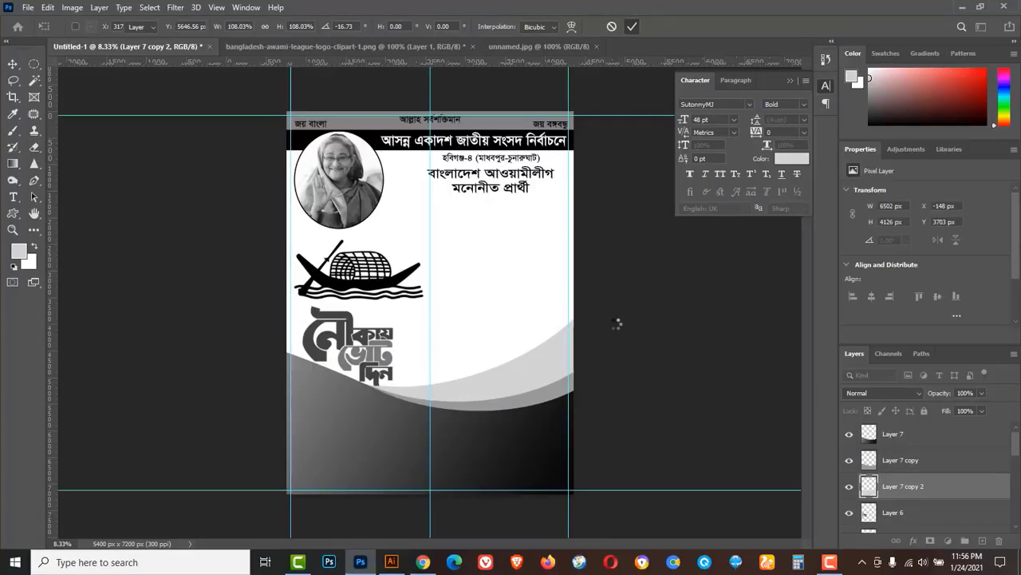
Nudge the slogan lettering (Layer 6) and the boat (Layer 5) slightly upward.
left_click(344, 342)
key("Up")
key("Up")
key("Up")
key("Up")
key("Up")
key("Up")
key("Up")
key("Up")
key("Up")
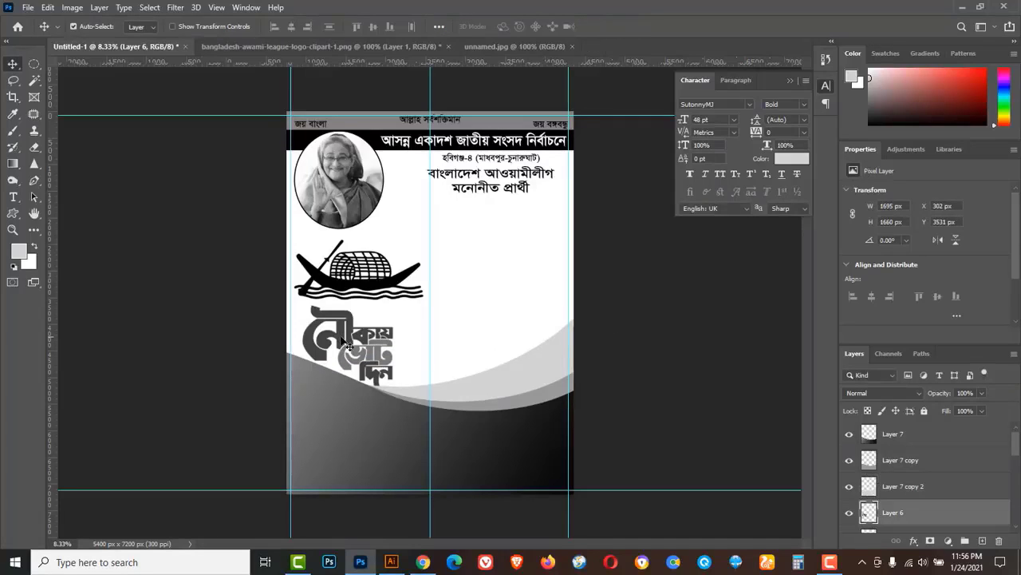
left_click(369, 288)
key("Up")
key("Up")
key("Up")
key("Up")
key("Up")
key("Up")
key("Up")
key("Up")
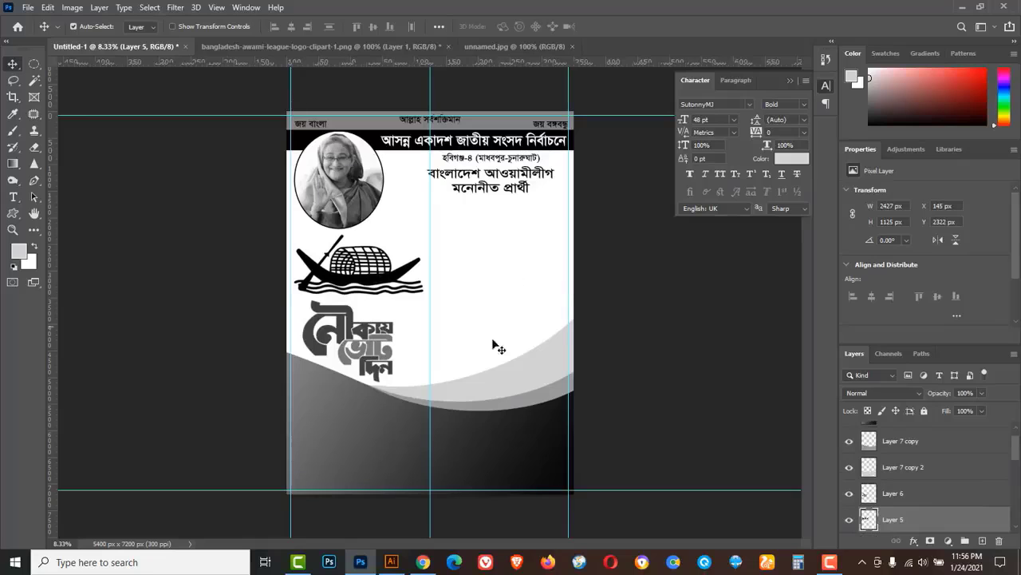
Close the logo clipart document without saving and bring up the unnamed.jpg portrait.
left_click(415, 48)
left_click(448, 47)
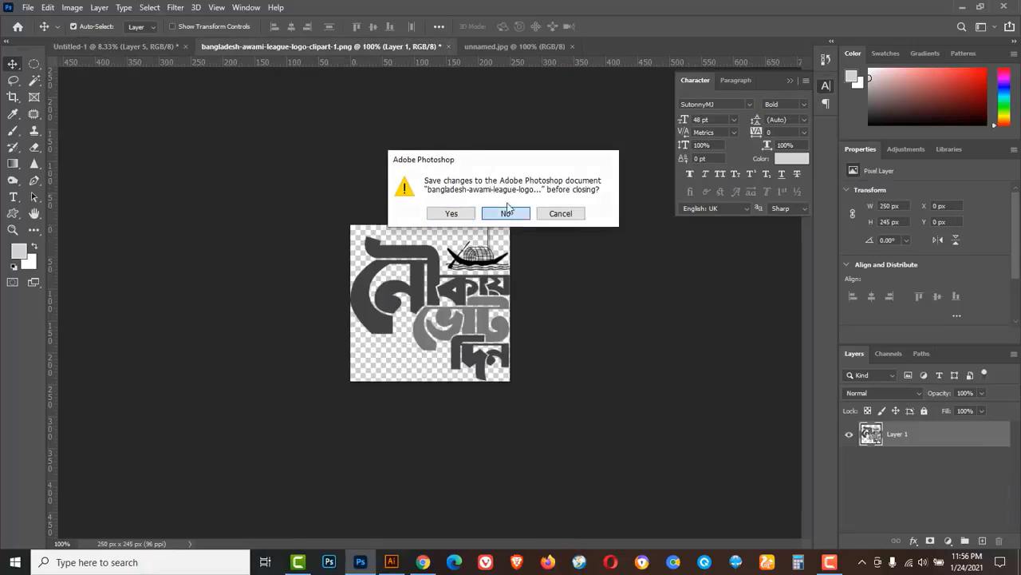
left_click(507, 214)
left_click(249, 46)
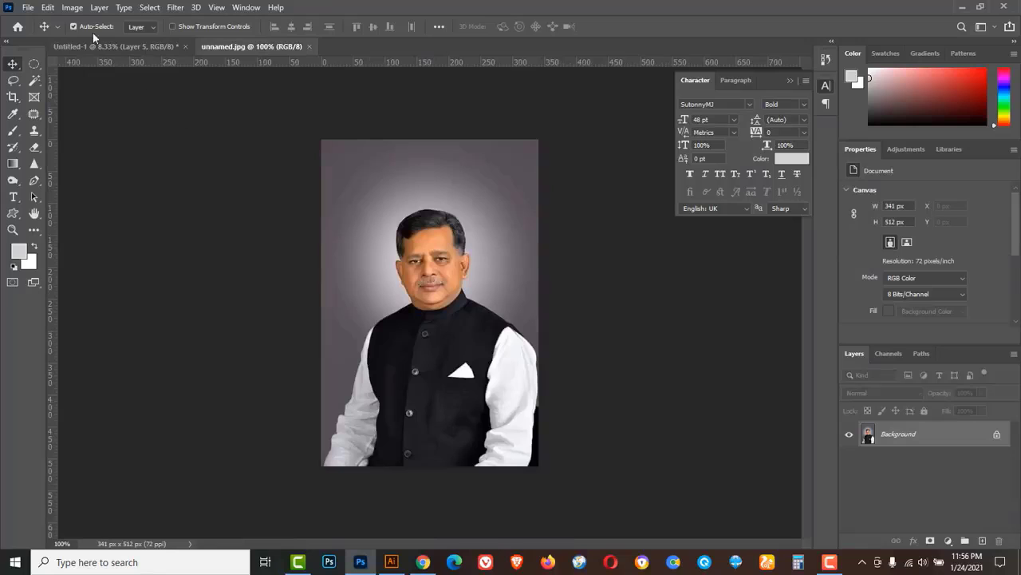
Convert the portrait photo to black and white.
left_click(70, 8)
mouse_move(93, 41)
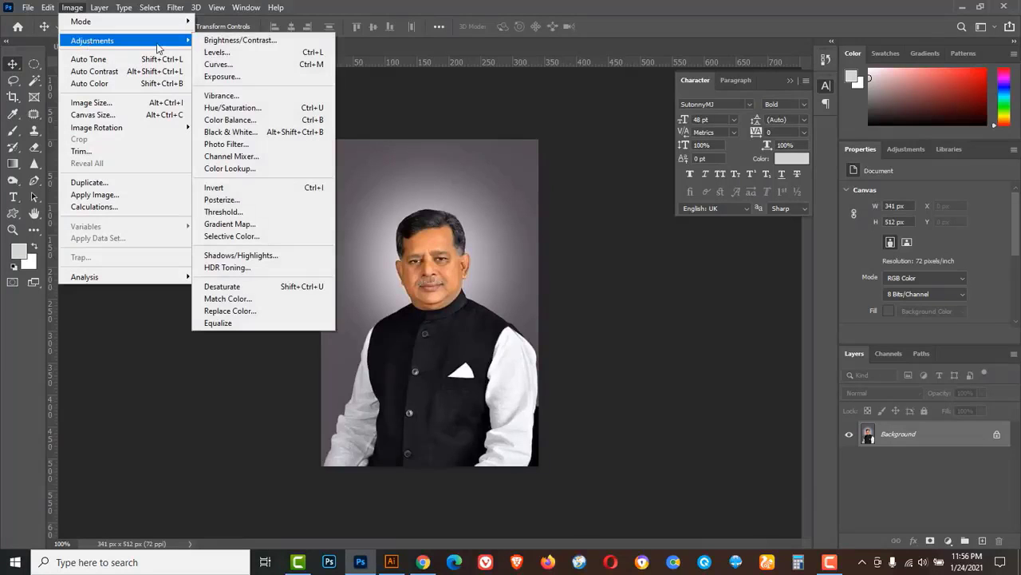
left_click(263, 285)
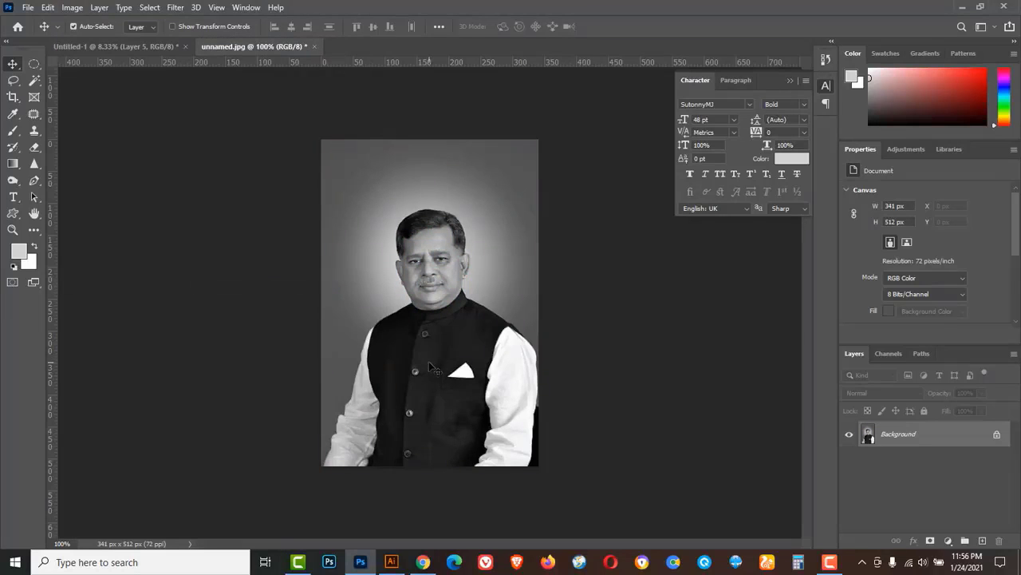
Select the man with the Object Selection Tool, then clear that selection.
left_click(34, 81)
right_click(34, 81)
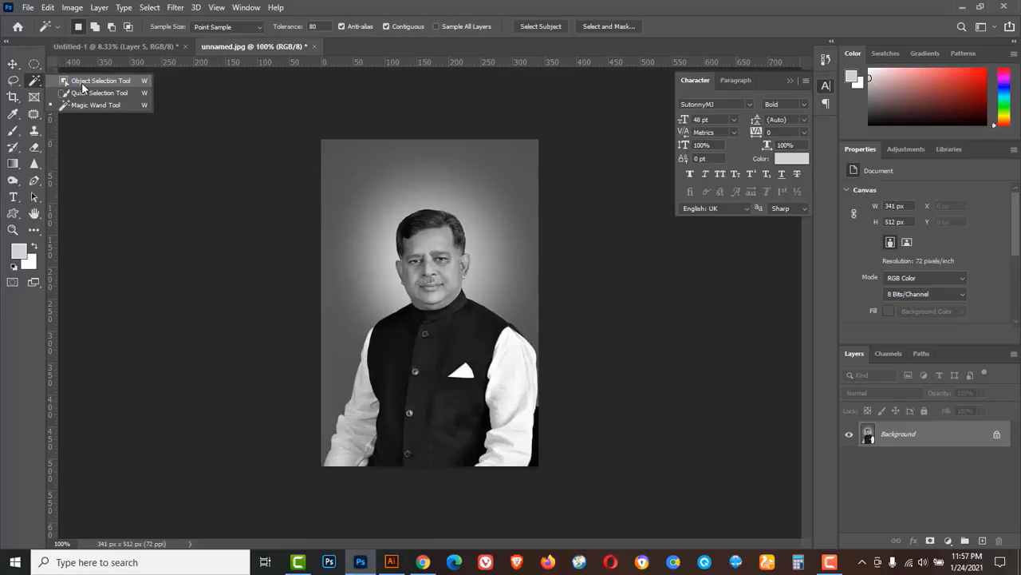
left_click(83, 81)
left_click_drag(314, 185, 576, 484)
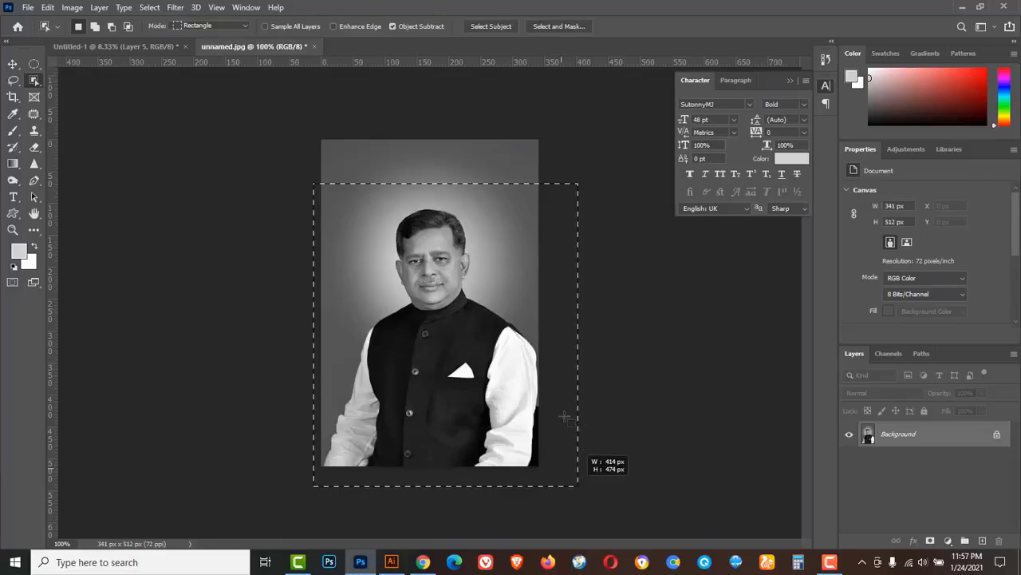
left_click_drag(565, 416, 564, 415)
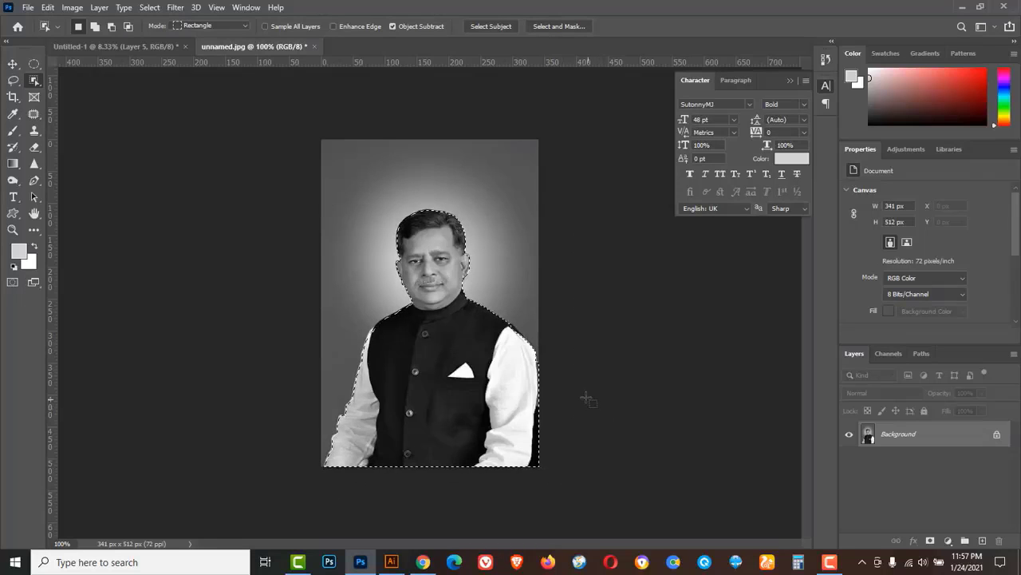
left_click(149, 7)
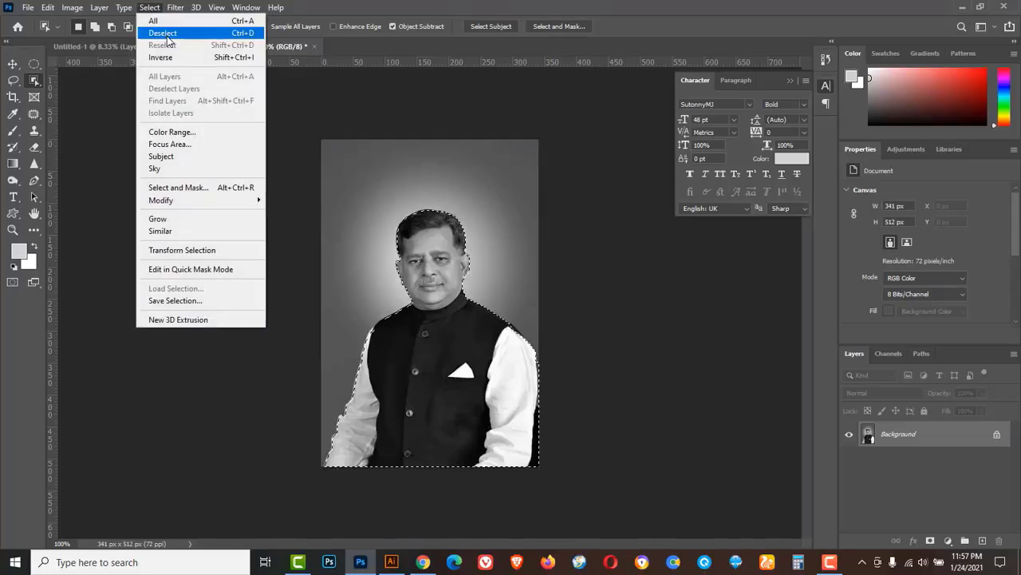
left_click(162, 34)
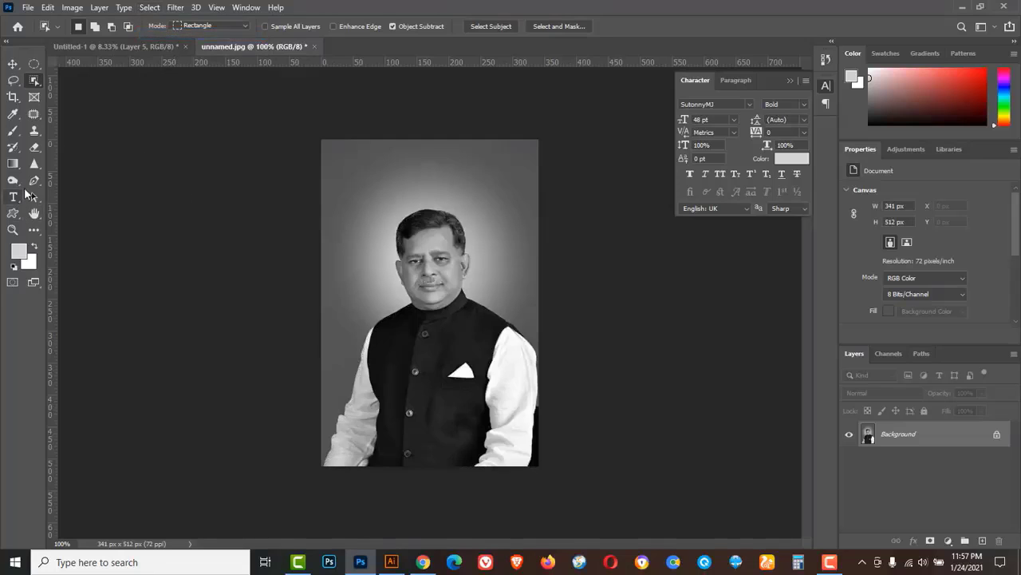
Reselect the man with Object Selection and drag him toward the poster document.
left_click_drag(34, 180, 86, 187)
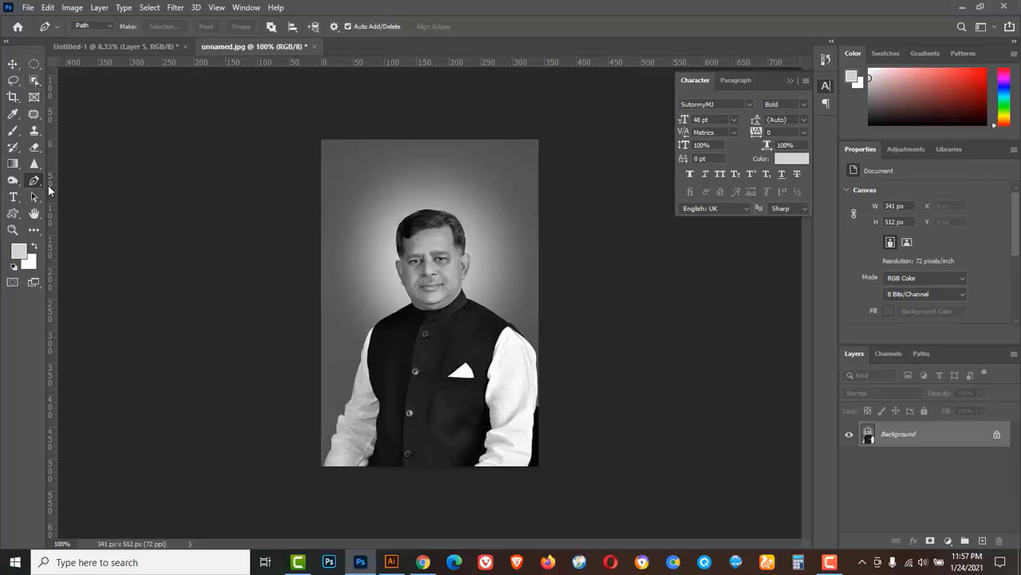
left_click(36, 83)
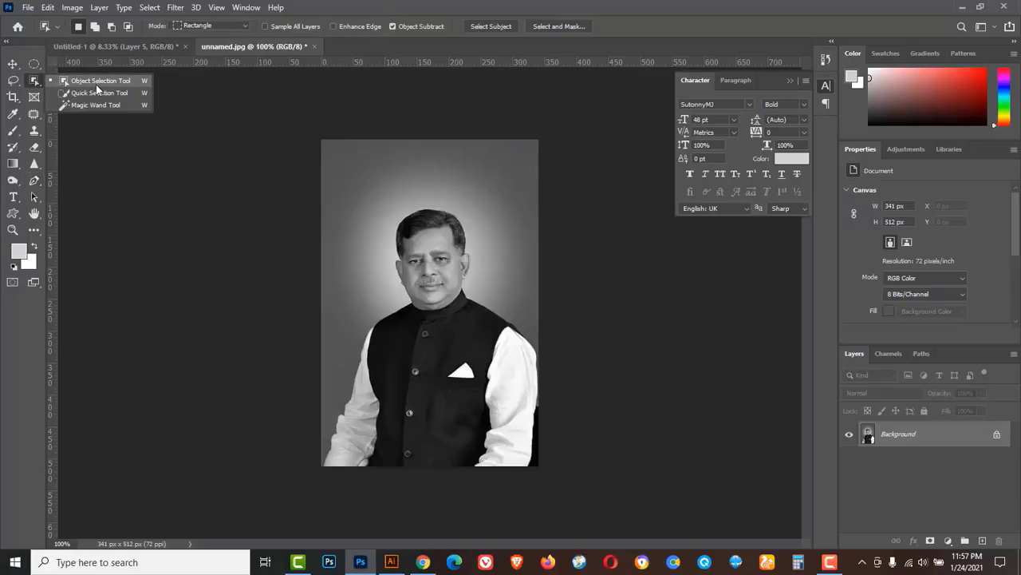
left_click(122, 88)
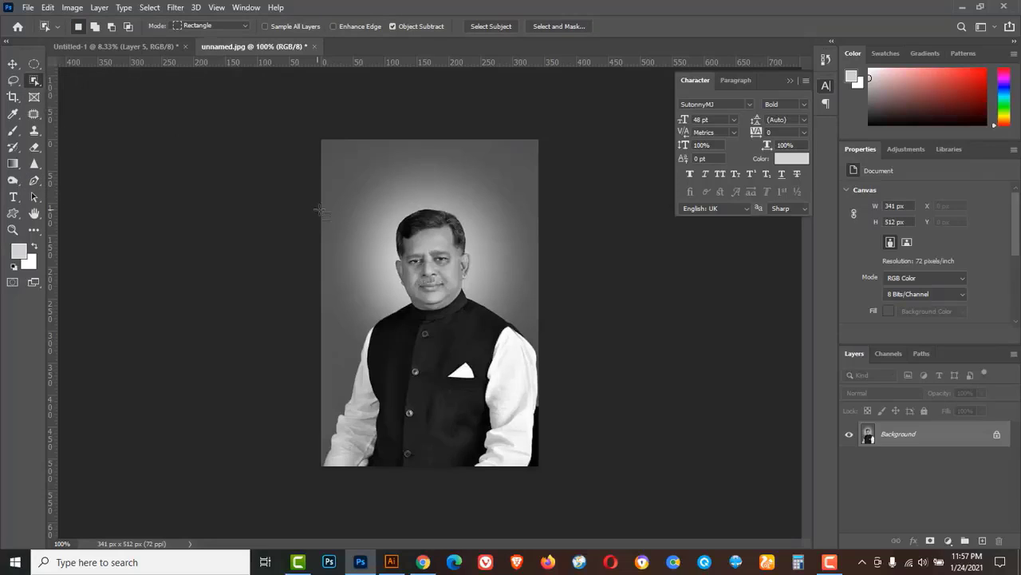
left_click_drag(301, 192, 620, 431)
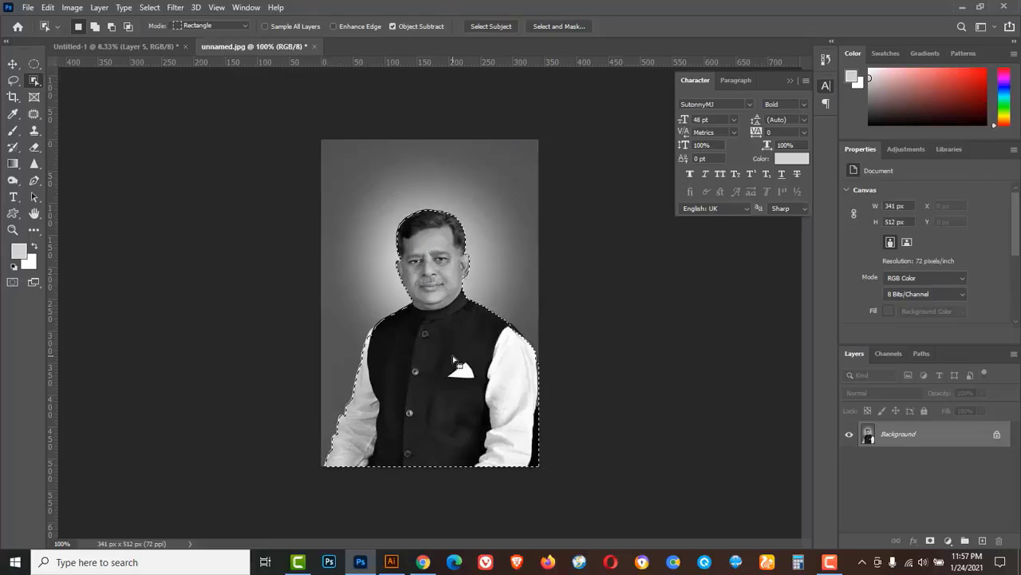
left_click(12, 64)
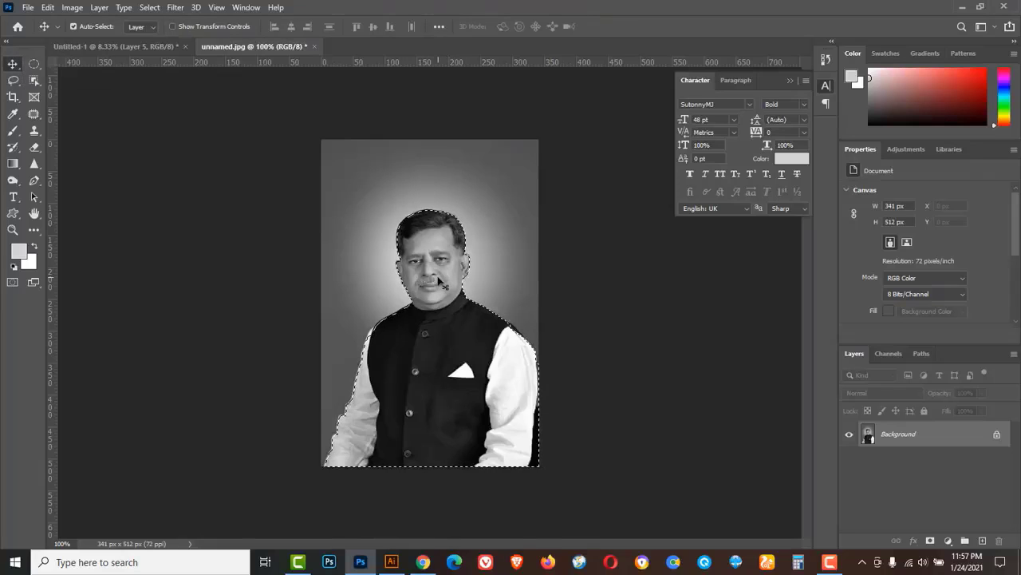
left_click_drag(439, 285, 599, 419)
Scale the placed portrait to roughly 1059% and position it on the poster's right side.
key("ctrl+t")
left_click_drag(505, 254, 502, 269)
left_click_drag(592, 432, 587, 426)
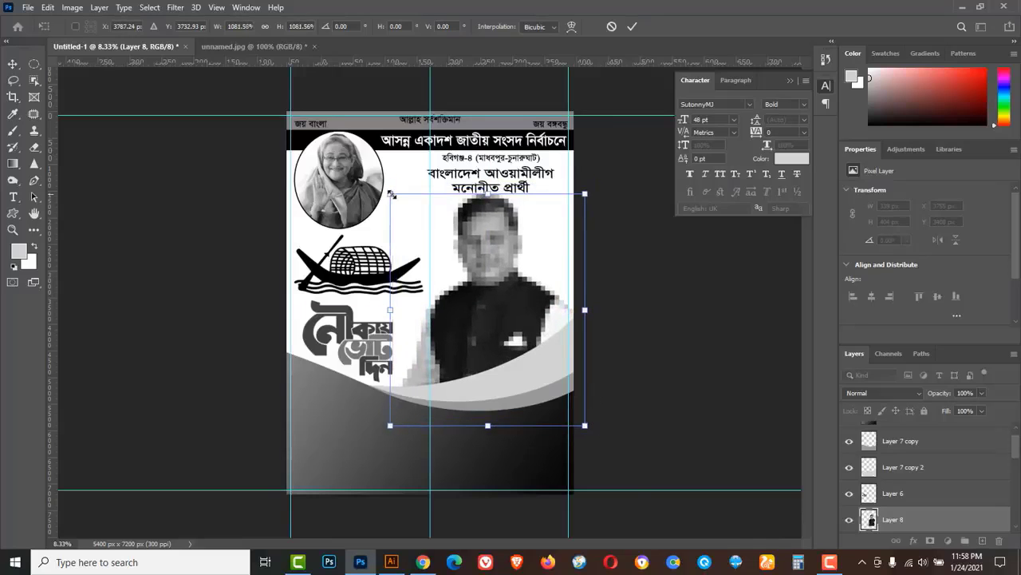
left_click_drag(392, 194, 397, 199)
left_click(632, 29)
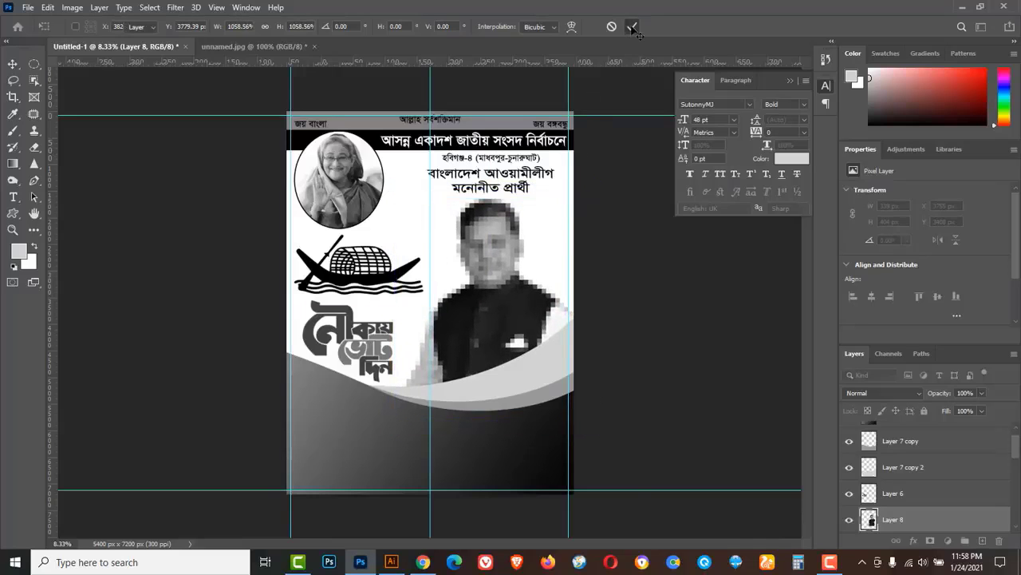
Start a white (ffffff) 60 pt horizontal text line below the curve.
left_click(28, 200)
left_click(64, 200)
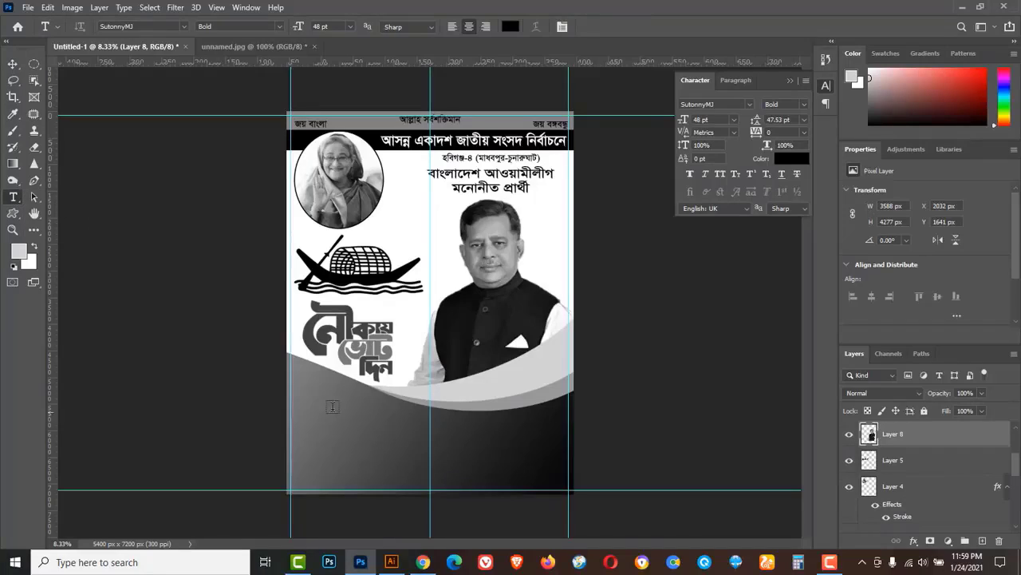
left_click(326, 410)
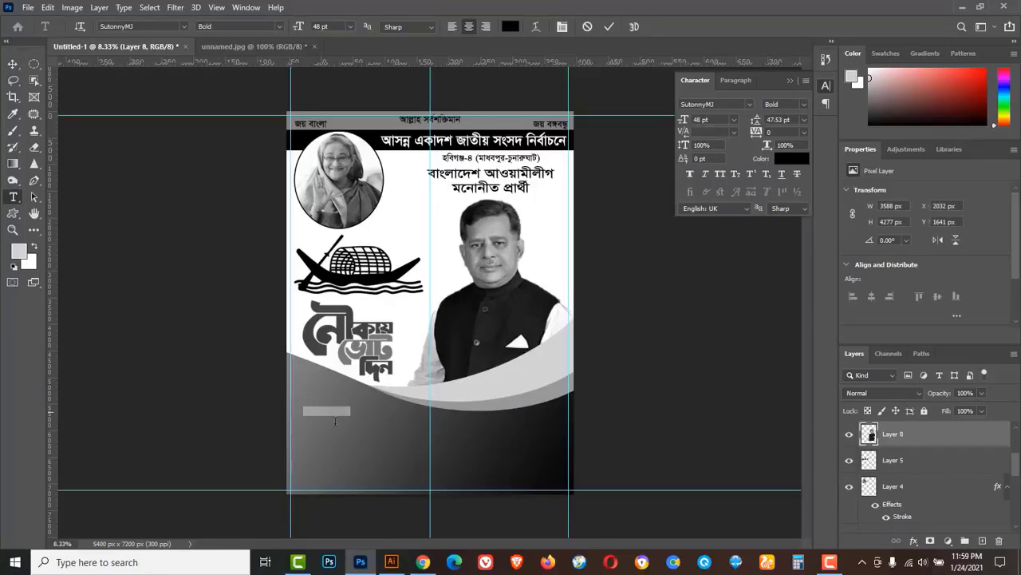
left_click(510, 27)
type("ffffff")
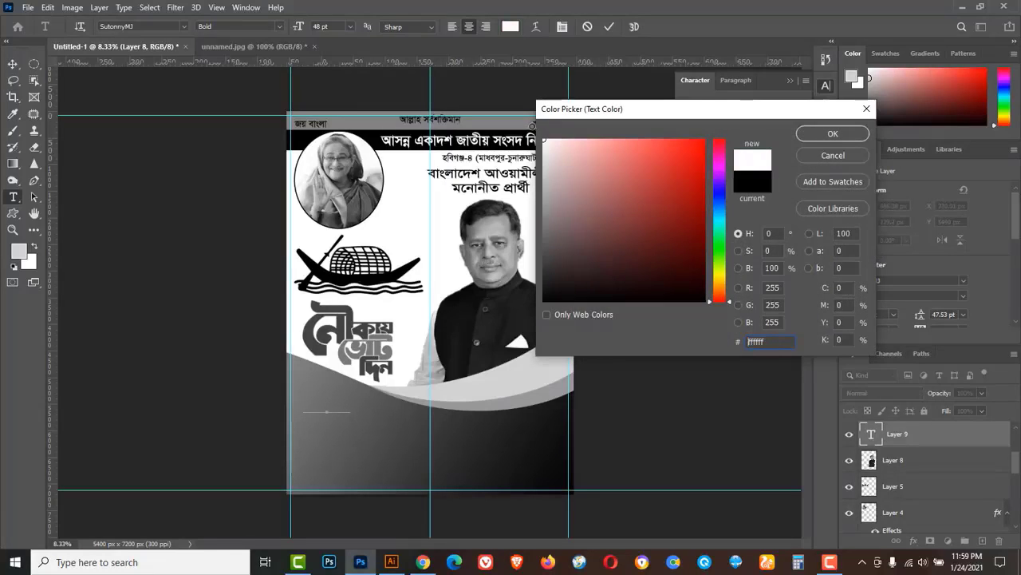
left_click(817, 136)
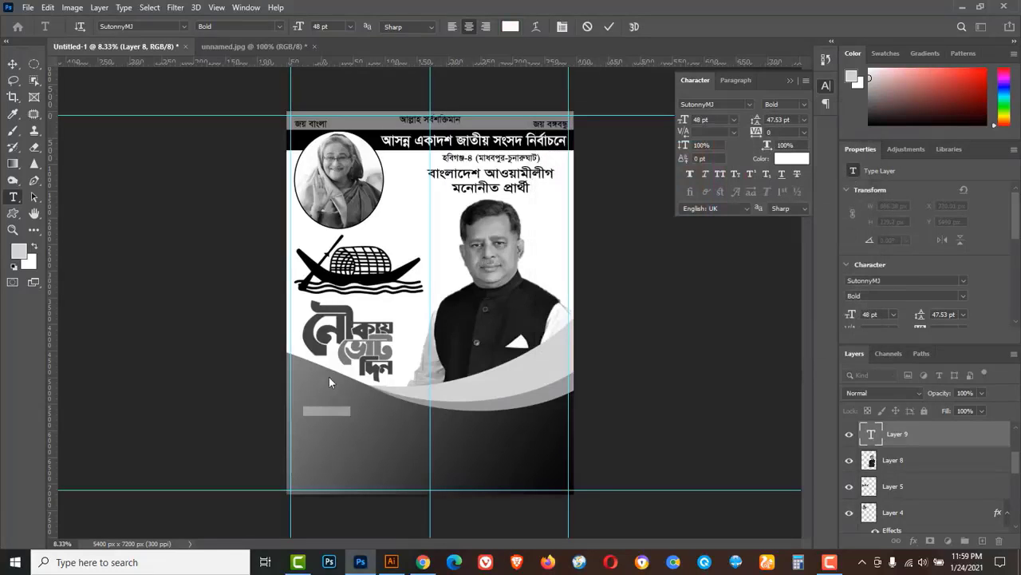
left_click(350, 26)
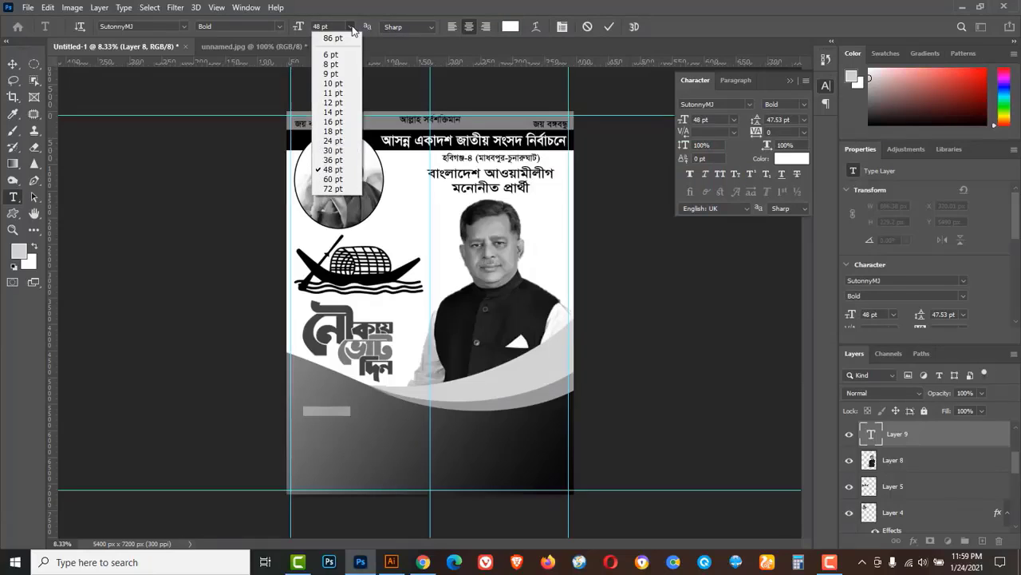
left_click(333, 178)
triple_click(314, 410)
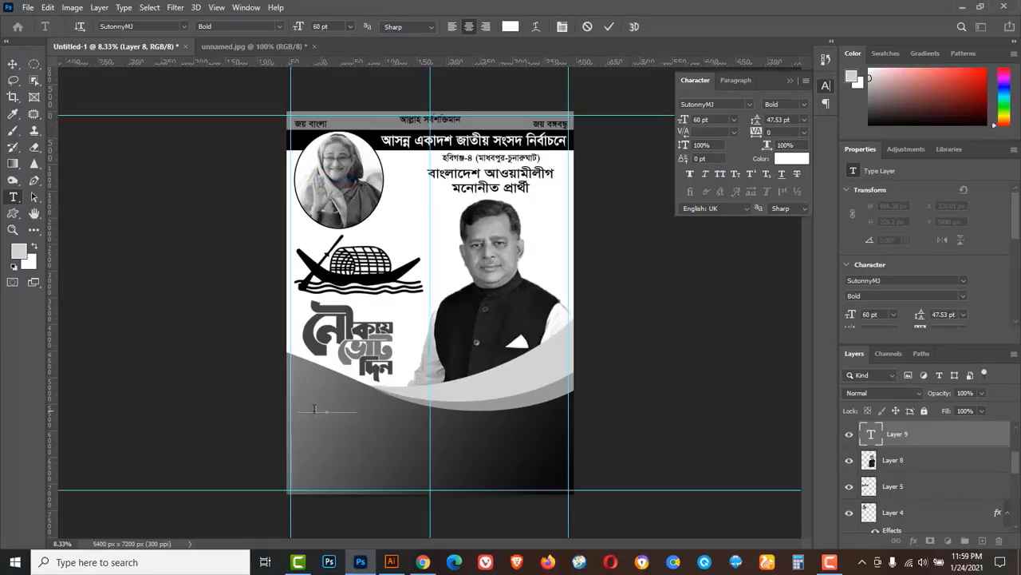
type("g")
left_click(13, 64)
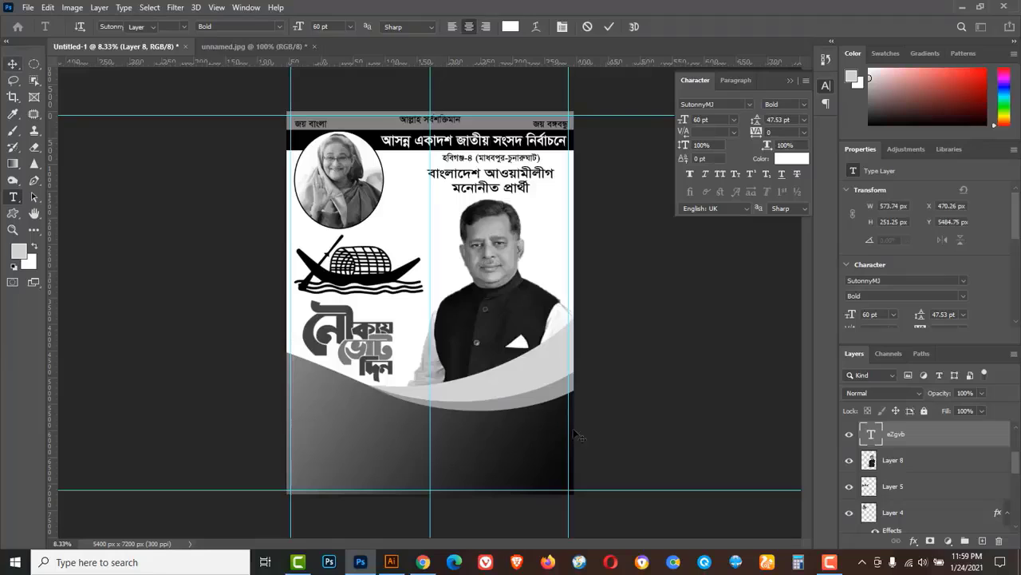
Move the text layer above Layer 7 copy and complete the line 'বর্তমান সংসদ সদস্য, এডভোকেট'.
left_click_drag(1014, 468, 1015, 453)
left_click_drag(925, 526, 935, 427)
scroll(942, 458, "up", 1)
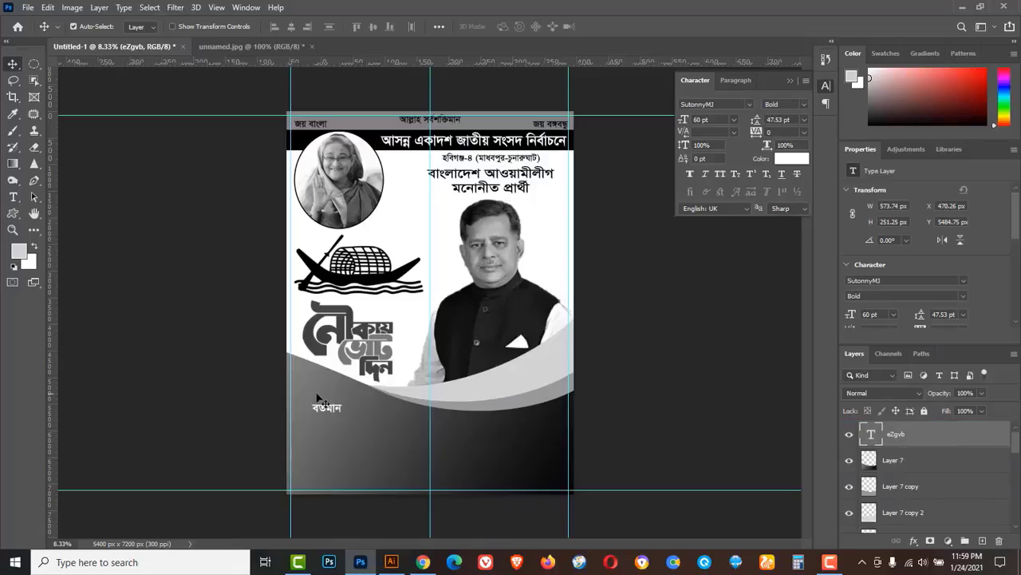
left_click(12, 196)
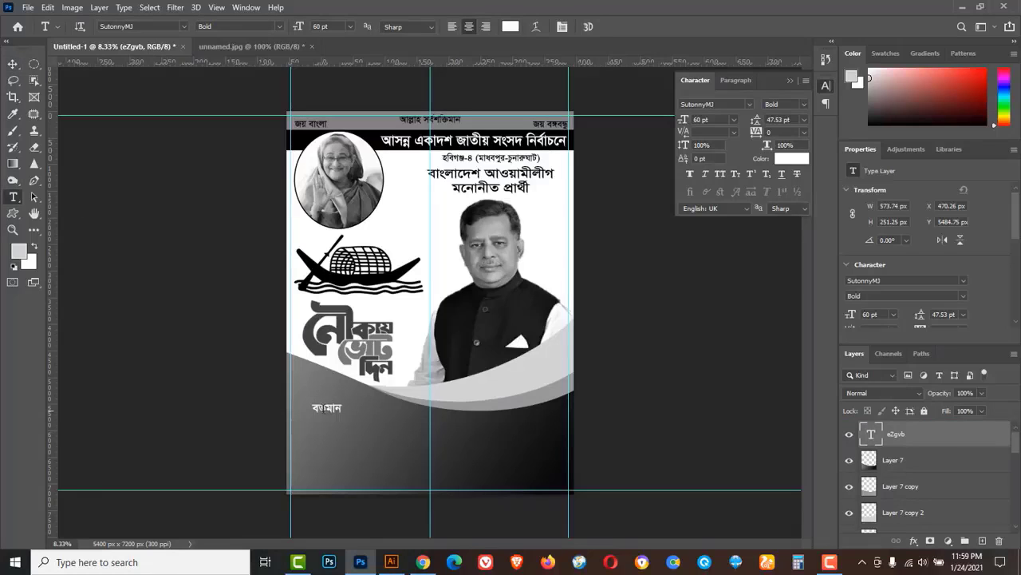
left_click(348, 408)
type("সংসদ সদ")
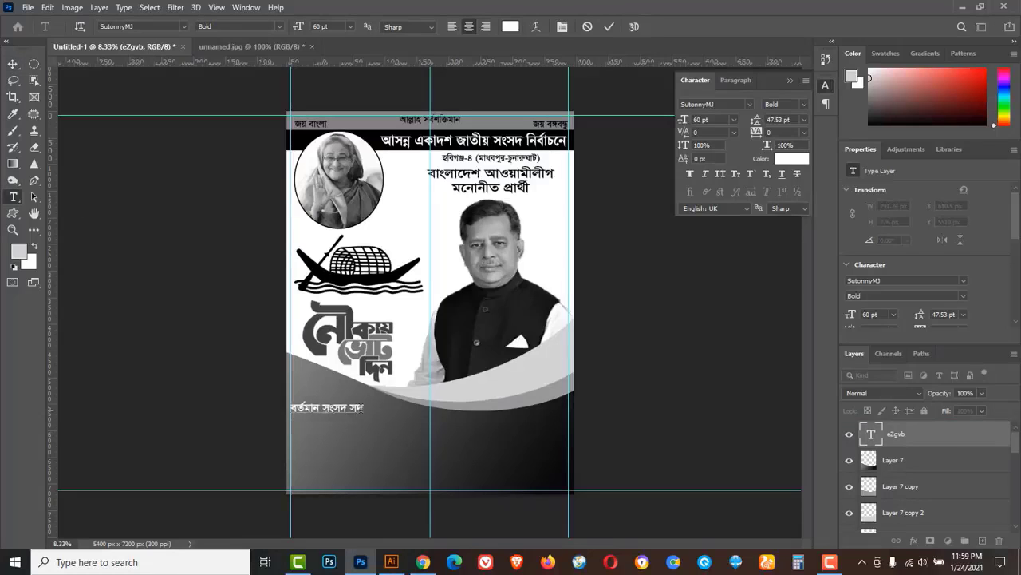
type("স্য, এডভোকেট")
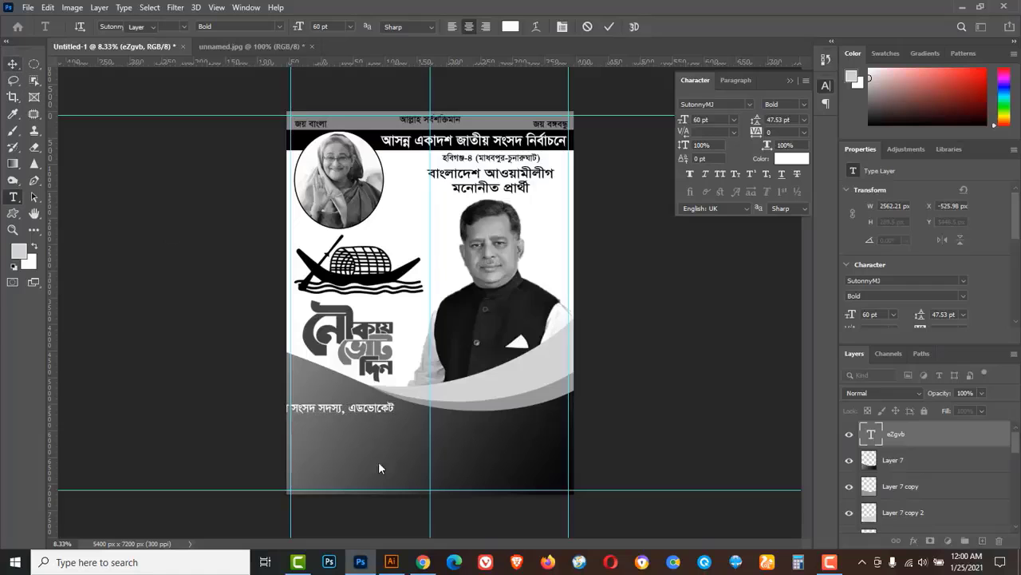
left_click(336, 433, "ctrl")
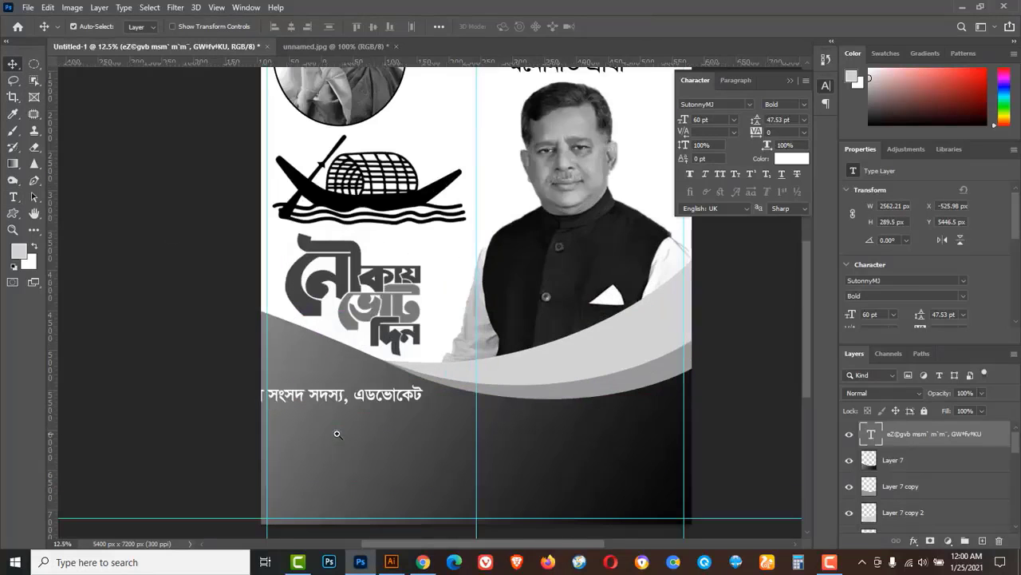
left_click_drag(337, 405, 386, 400)
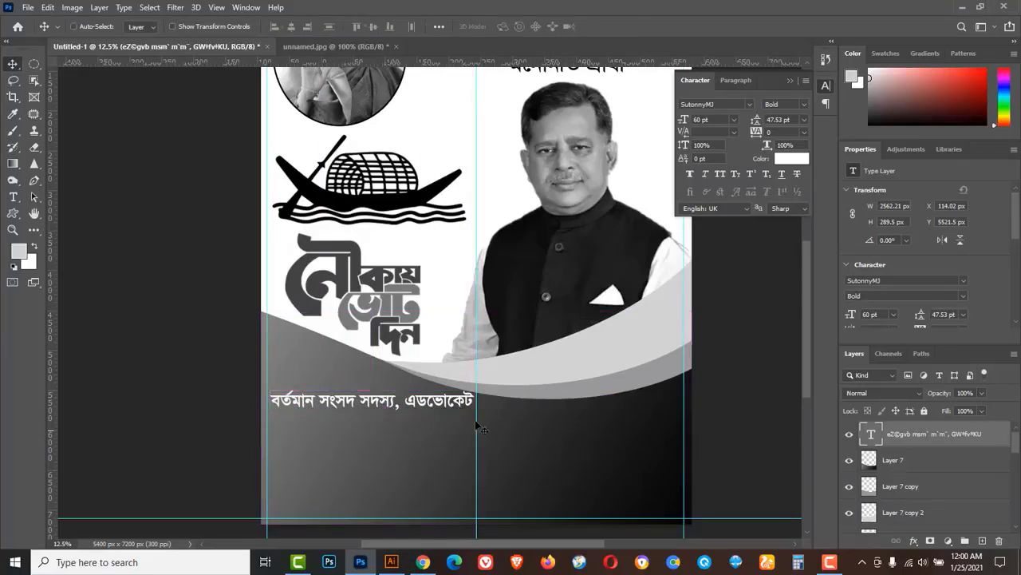
Scale the subtitle down to about 83% and Alt-drag a copy just below it.
key("ctrl+t")
left_click_drag(476, 388, 437, 390)
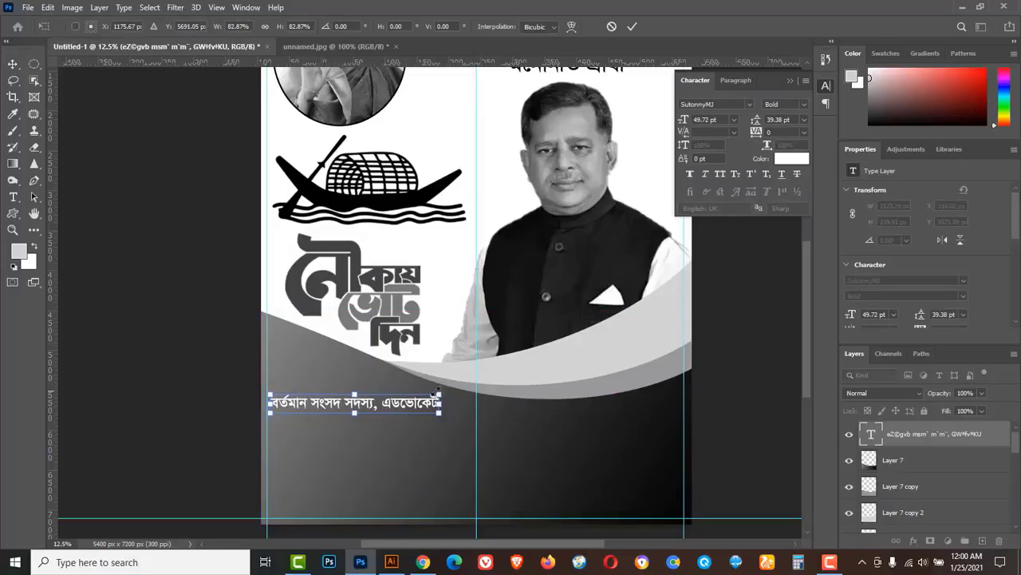
left_click(632, 27)
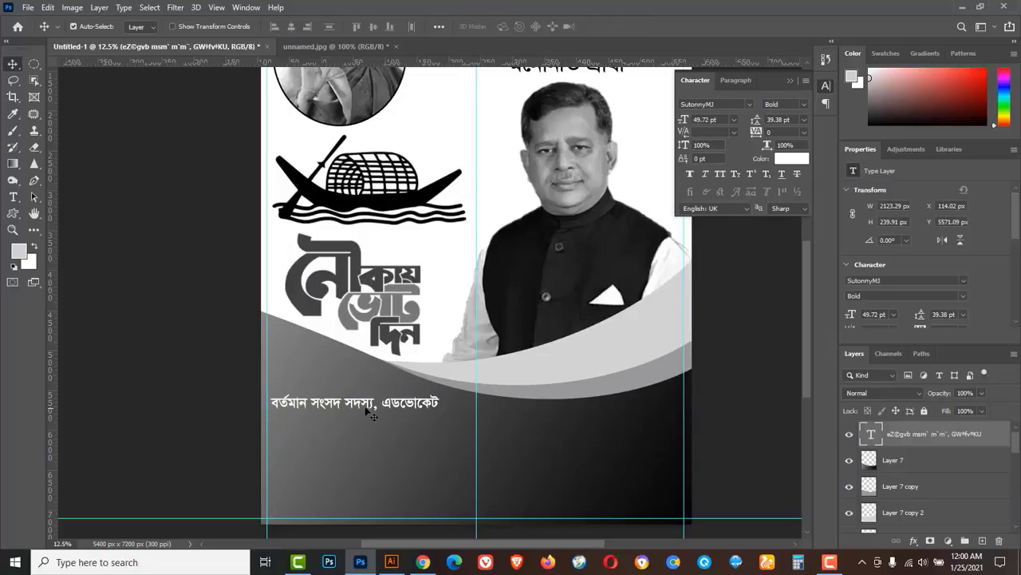
left_click_drag(369, 408, 371, 429)
Retype the copied line as the candidate's name.
left_click(22, 204)
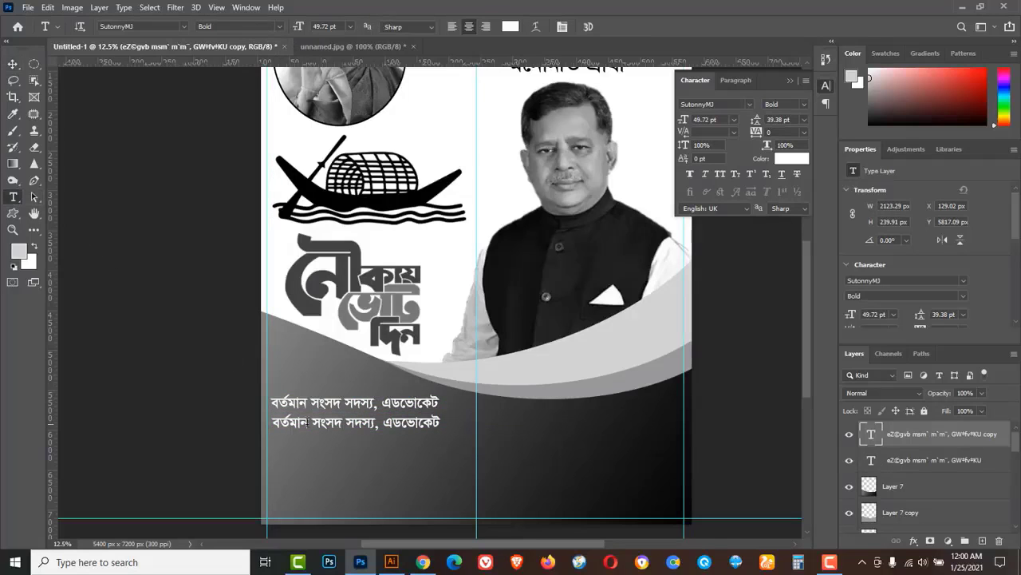
left_click_drag(273, 423, 311, 423)
key("ctrl+a")
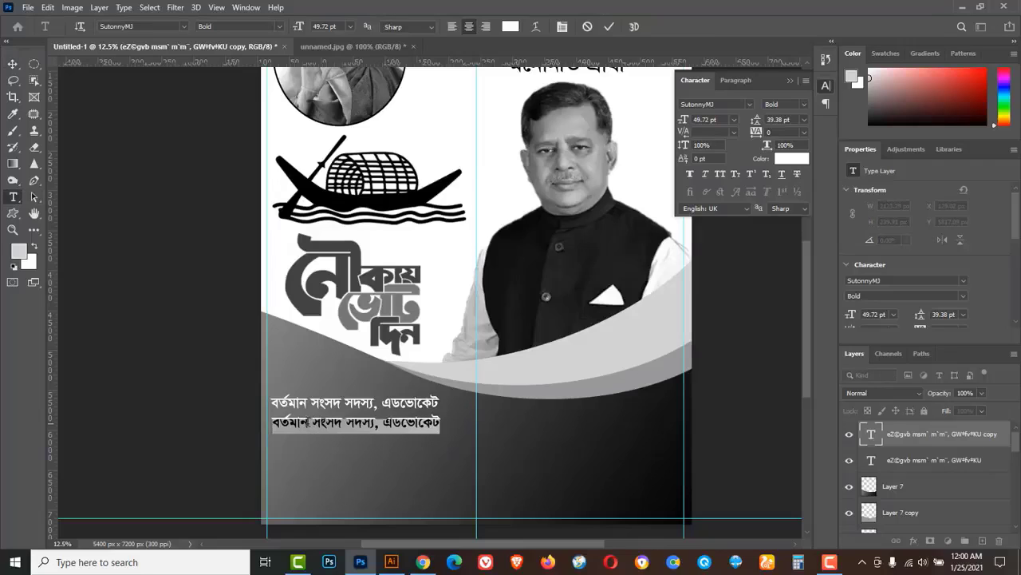
type("মোঃ")
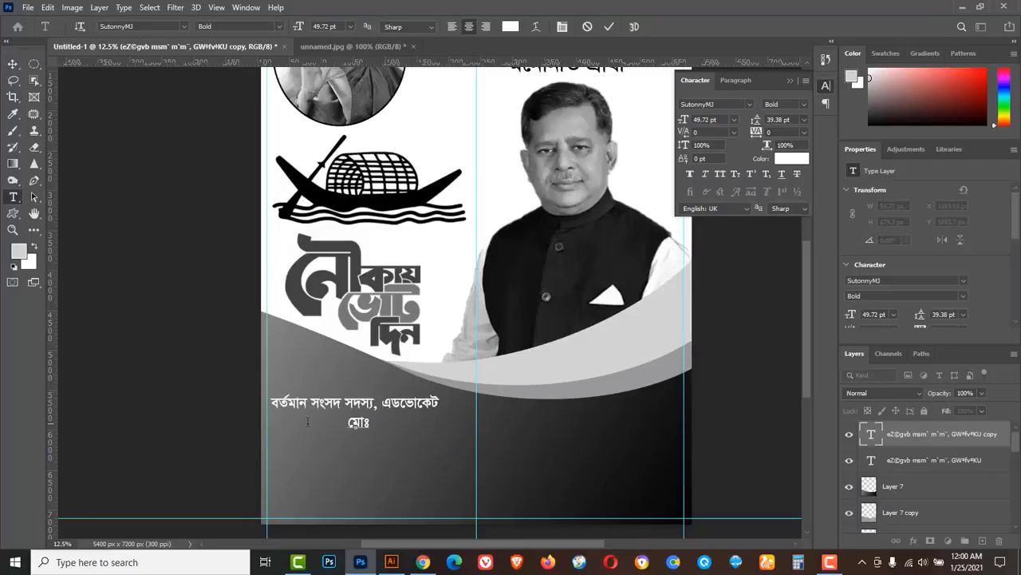
type(" মাহবুব আলী")
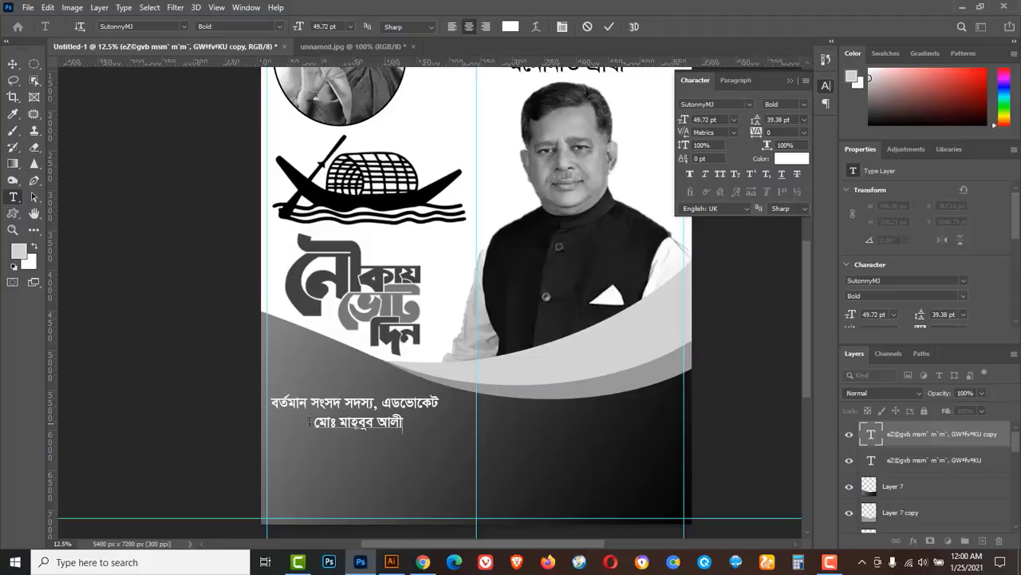
key("BackSpace")
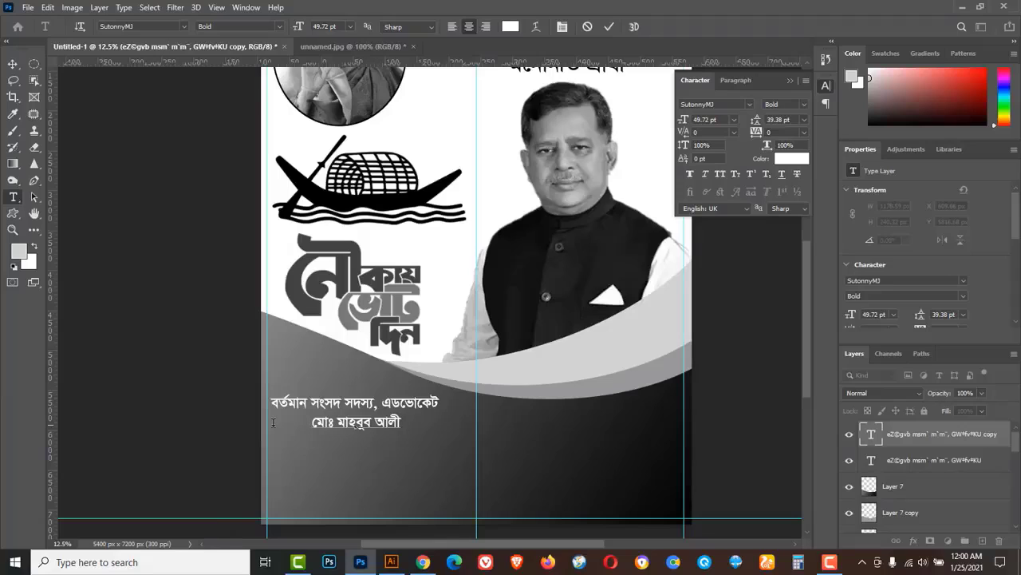
left_click(19, 67)
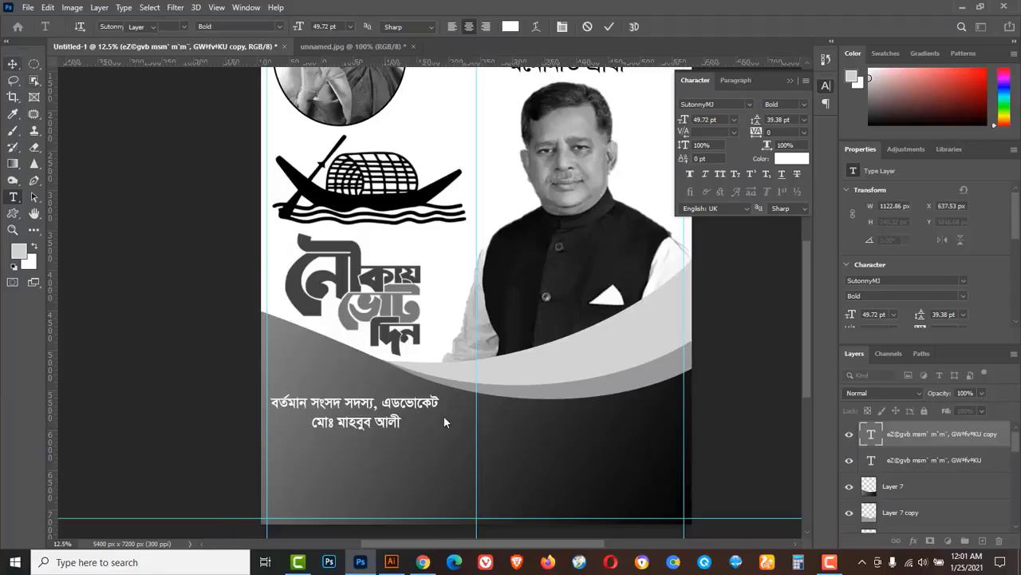
Enlarge the candidate's name to about 159 pt and align it under the subtitle.
key("ctrl+t")
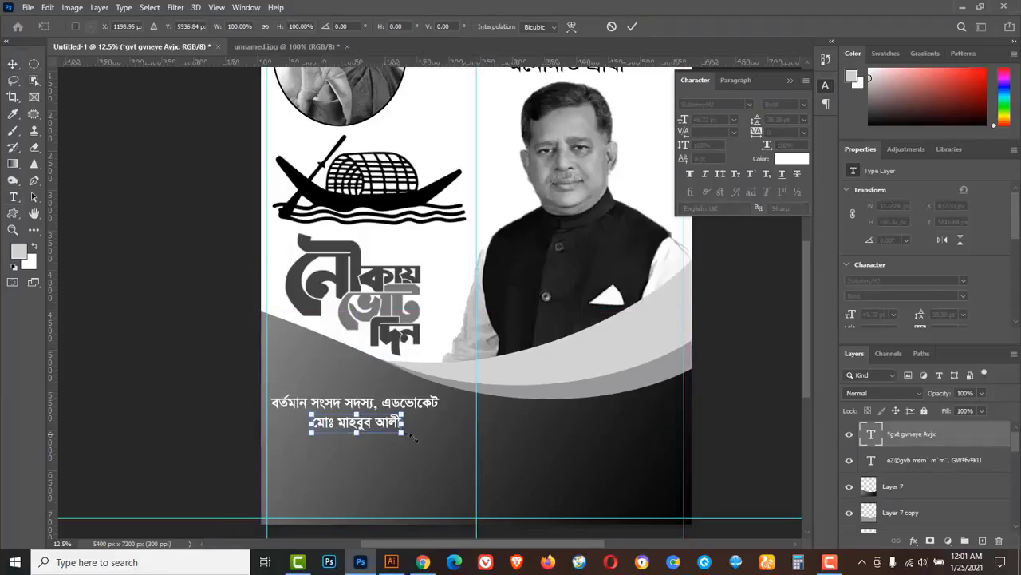
left_click_drag(413, 437, 499, 465)
left_click_drag(448, 420, 641, 435)
left_click_drag(455, 463, 458, 469)
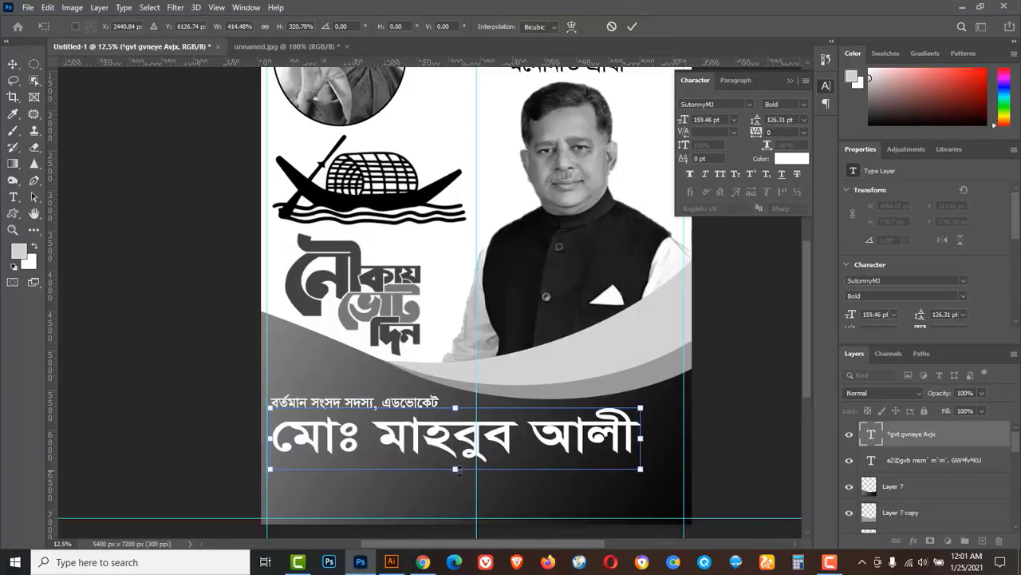
left_click(633, 28)
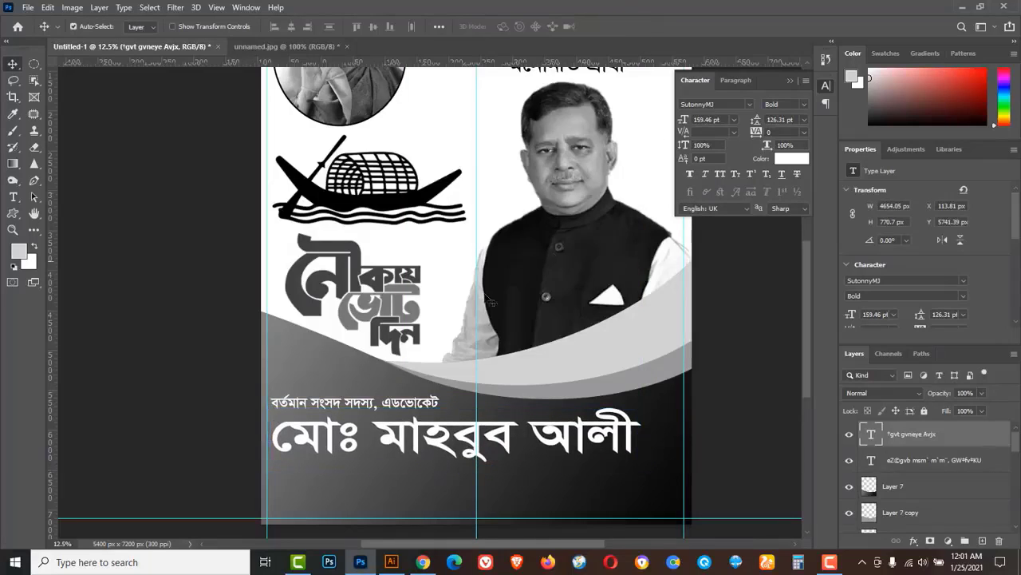
Duplicate the name line below and retype the copy as 'কে'.
left_click_drag(549, 444, 549, 477, "alt")
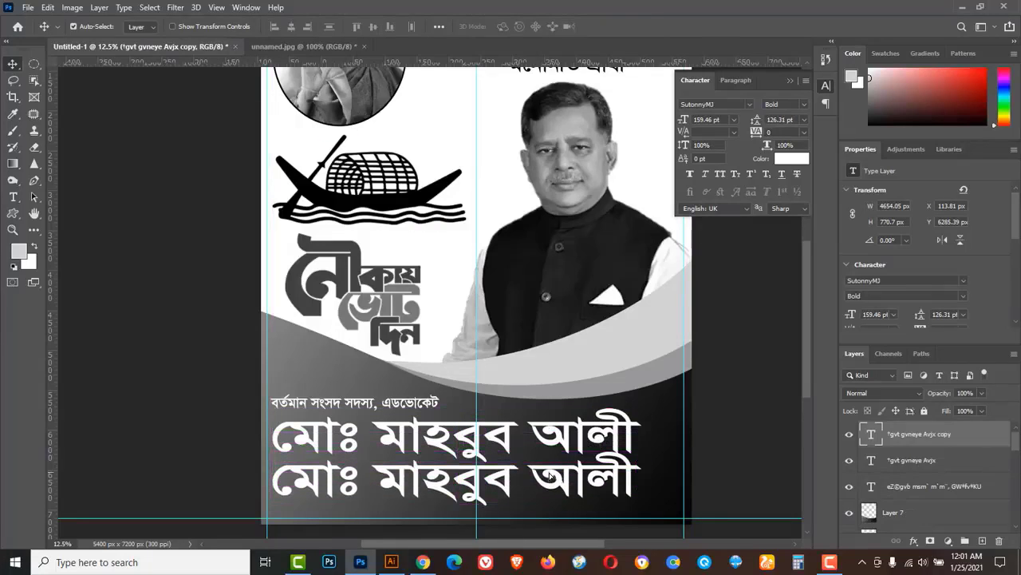
left_click(13, 196)
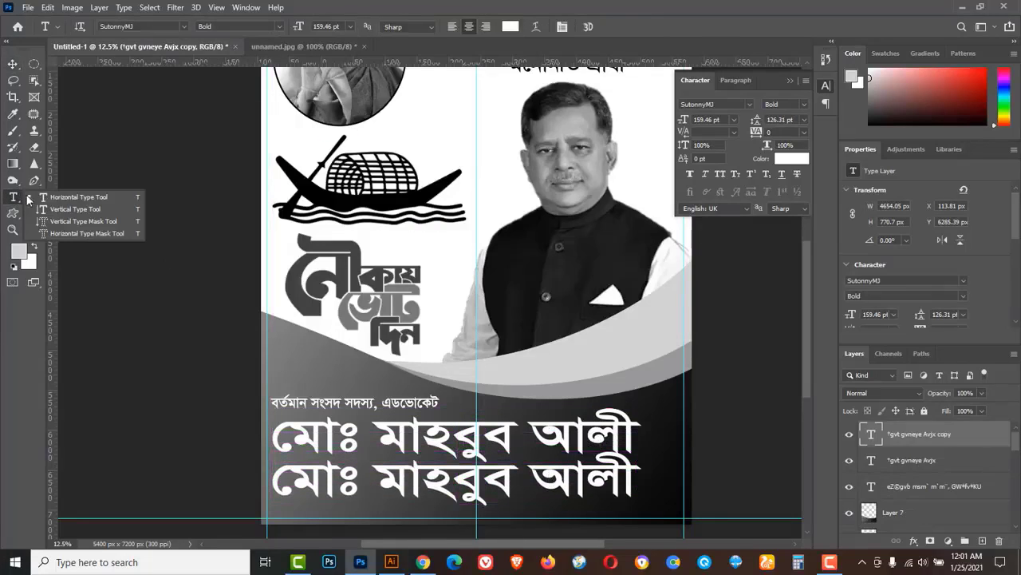
double_click(534, 476)
left_click(533, 475)
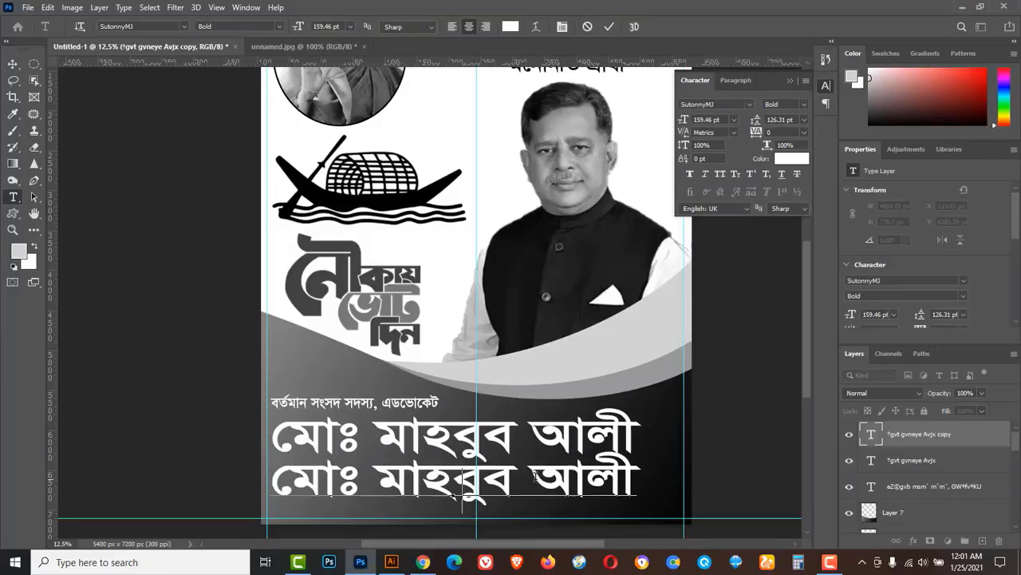
type("কে")
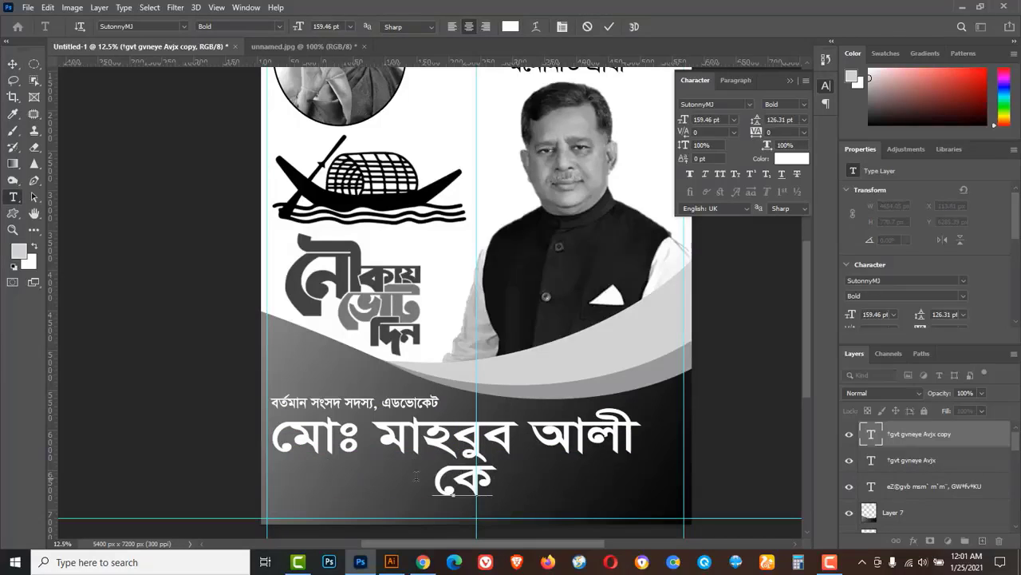
left_click_drag(436, 479, 393, 475)
key("BackSpace")
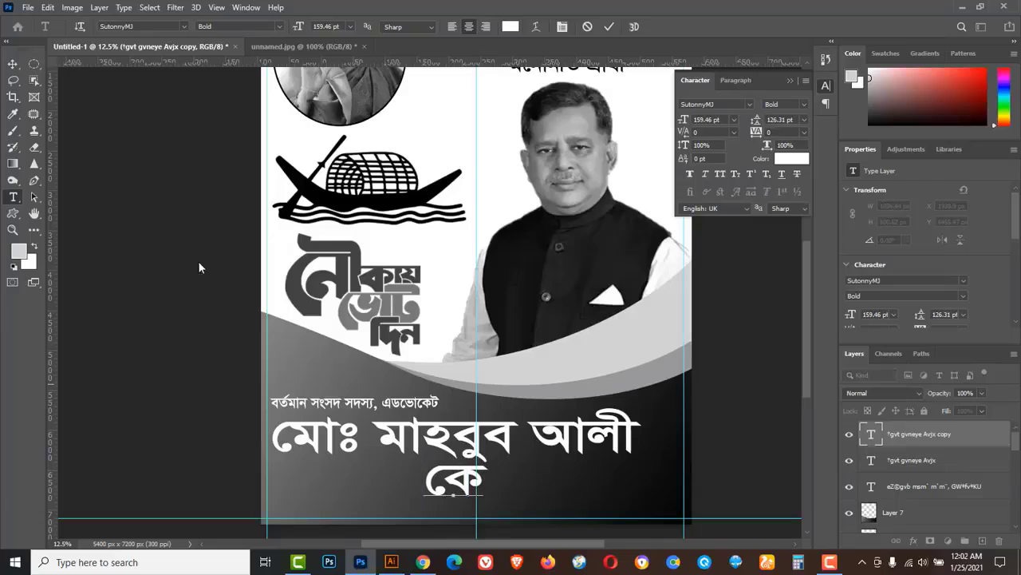
left_click(12, 64)
Draw an elliptical selection right of the name and fill it white on a new layer.
right_click(35, 61)
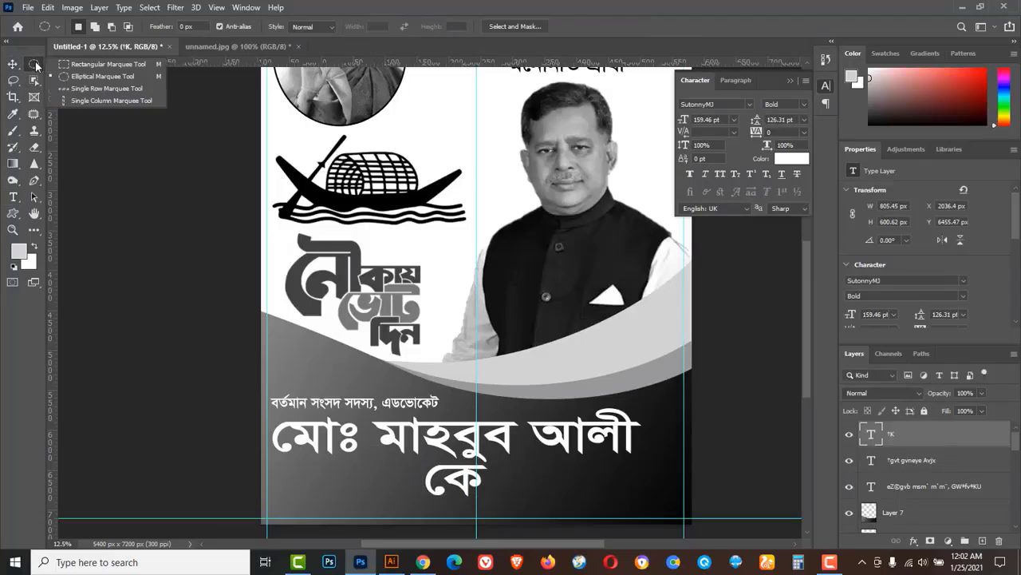
left_click(97, 74)
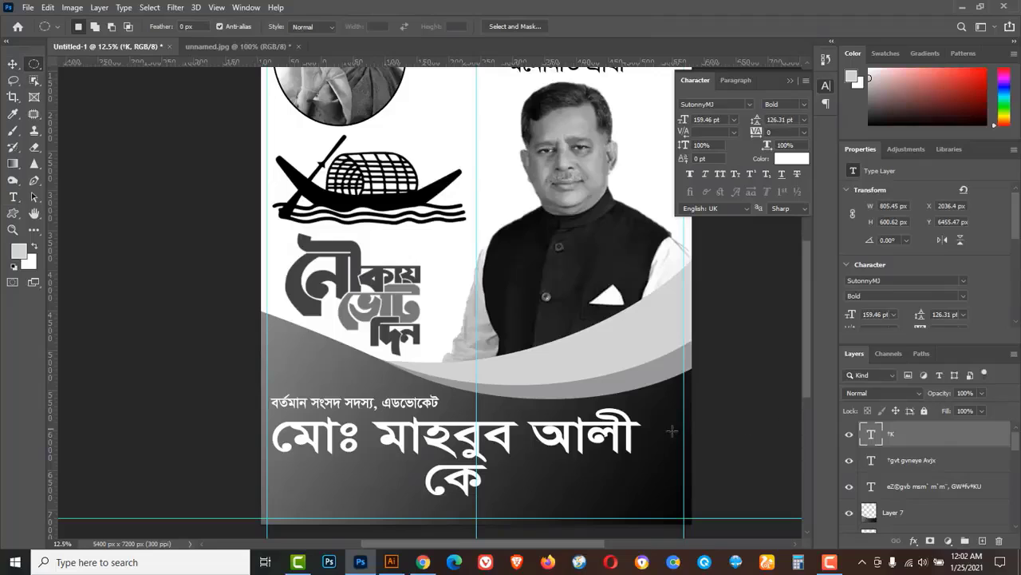
left_click_drag(660, 434, 691, 456)
left_click(983, 541)
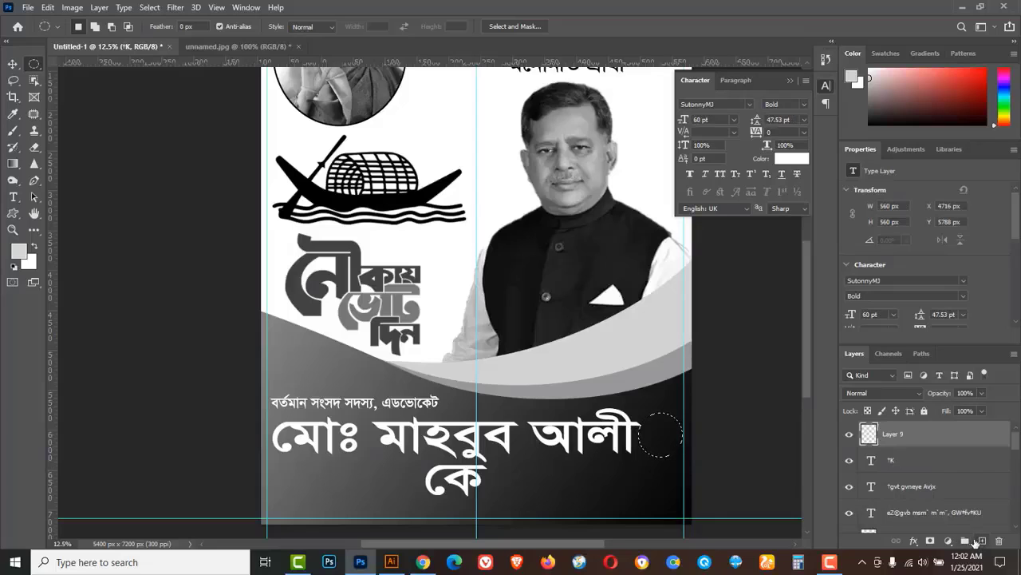
left_click(19, 253)
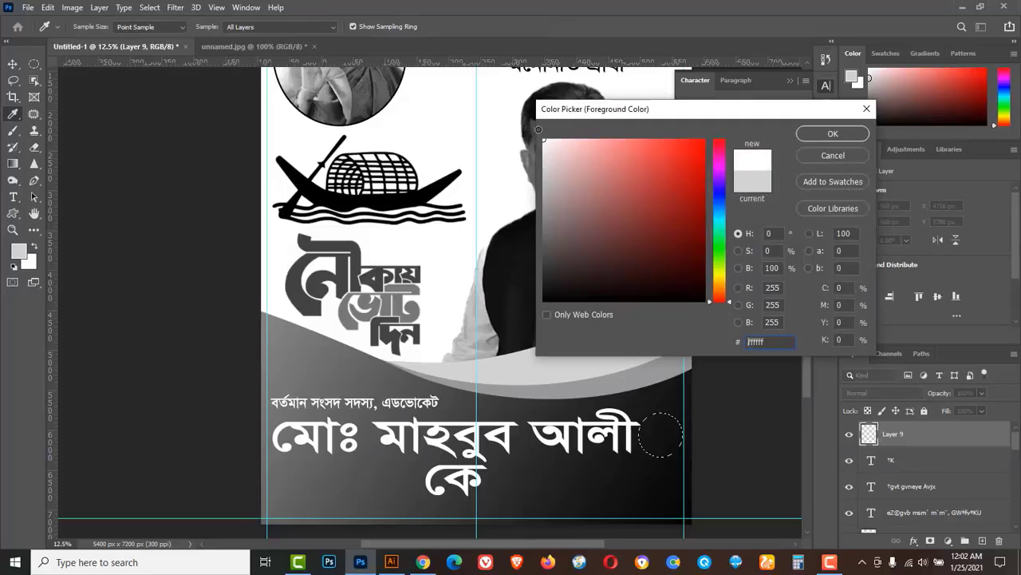
left_click(830, 134)
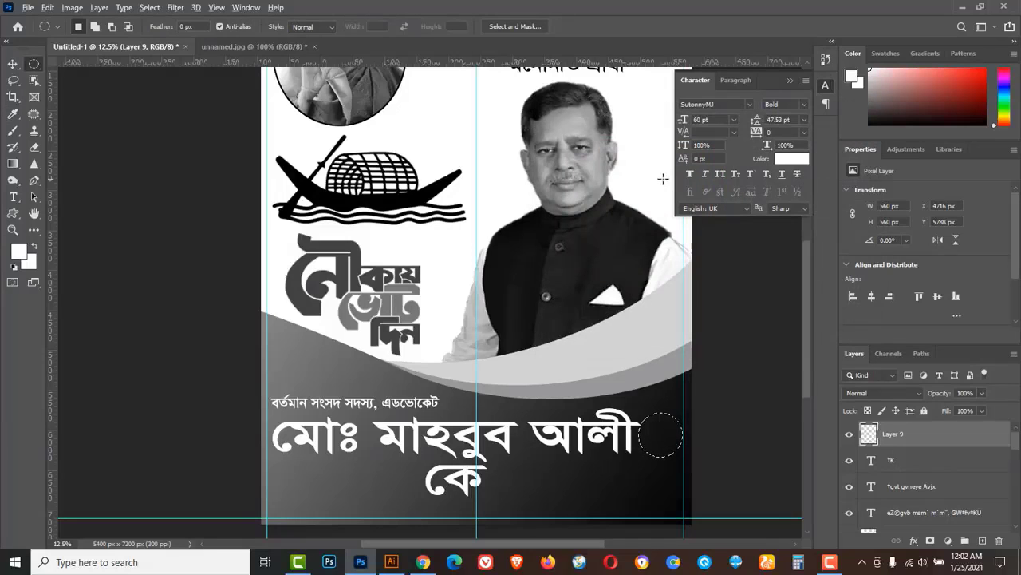
key("alt+BackSpace")
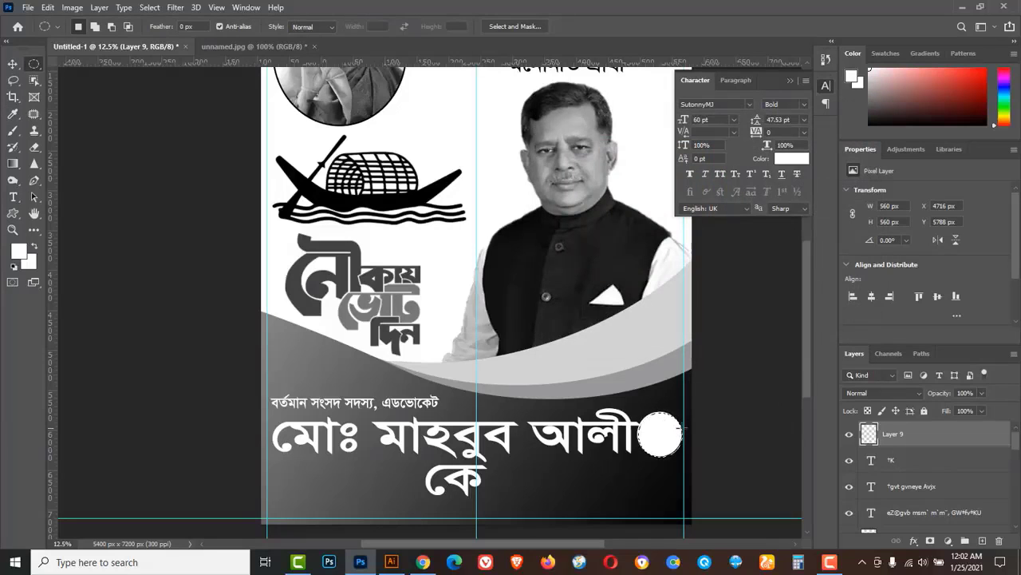
left_click(153, 8)
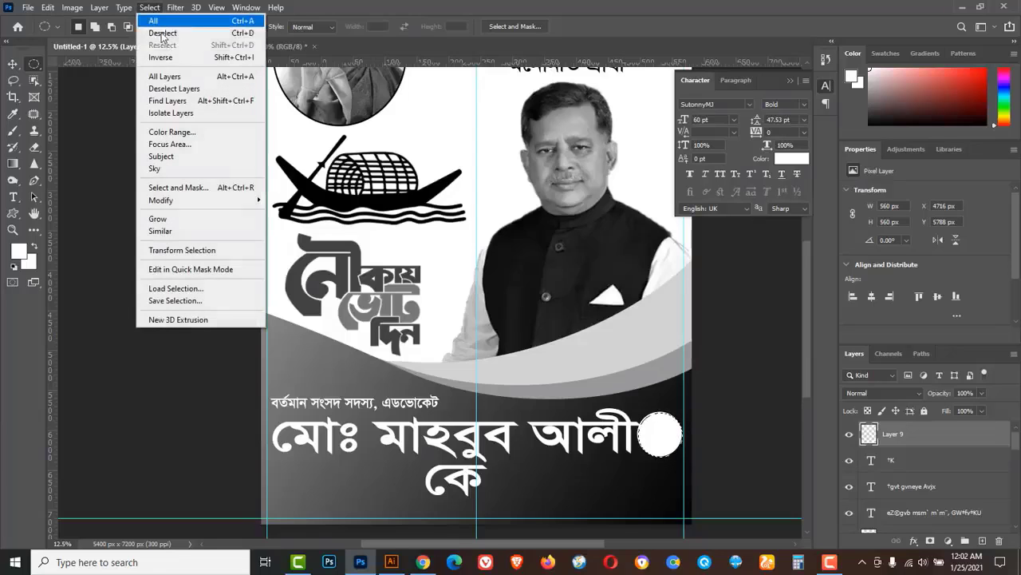
left_click(160, 32)
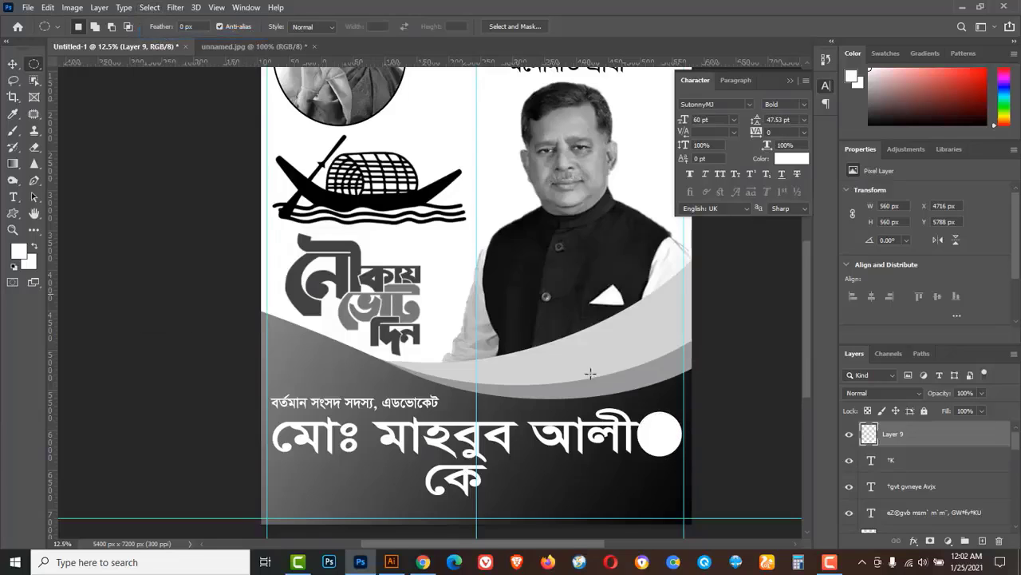
Nudge the white circle into place and shrink it to 434 px.
left_click(664, 438)
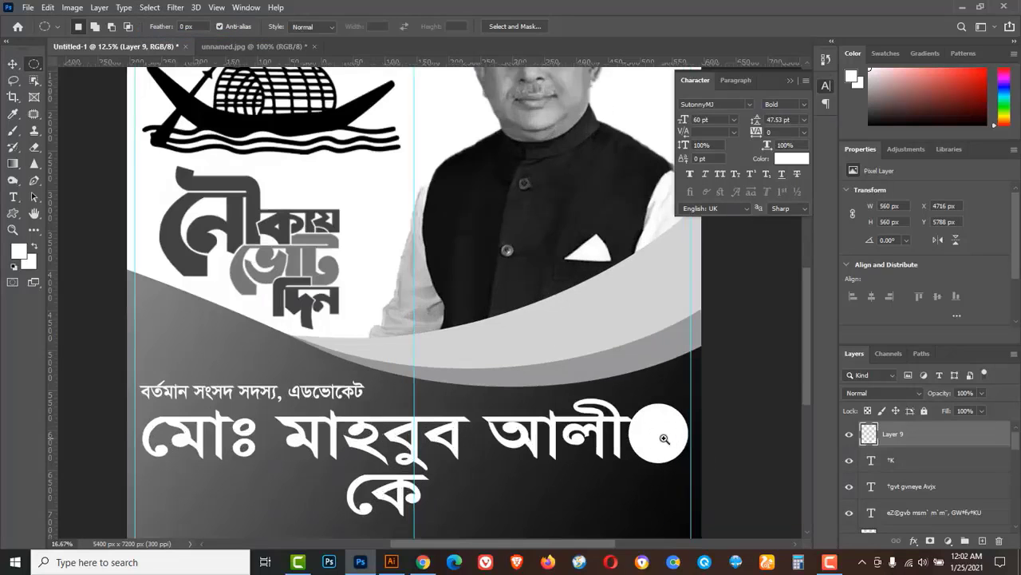
left_click(13, 66)
mouse_move(652, 430)
left_mouse_down()
mouse_move(659, 454)
mouse_move(658, 438)
left_mouse_up()
key("ctrl+t")
left_click_drag(695, 474, 686, 462)
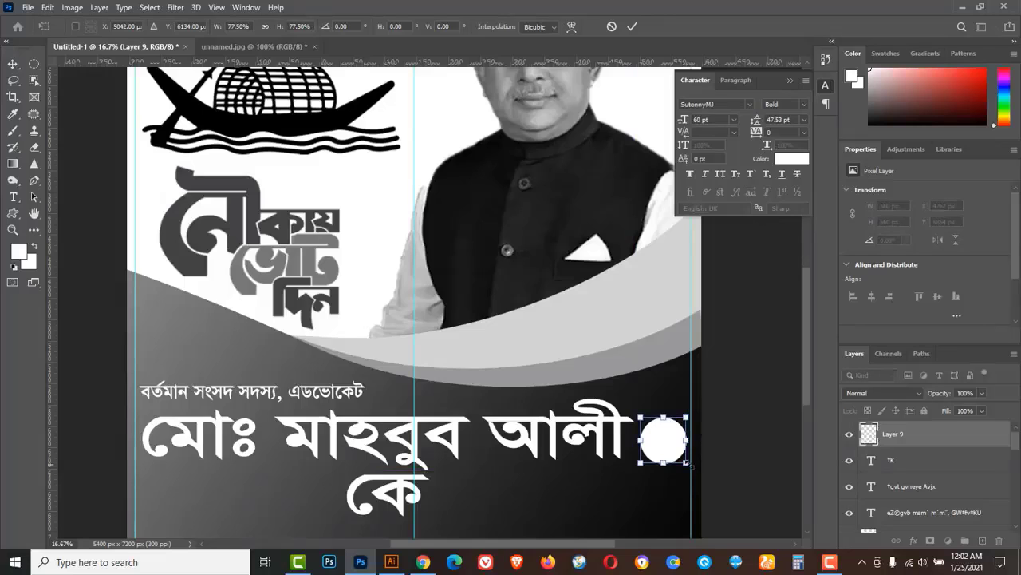
left_click(632, 27)
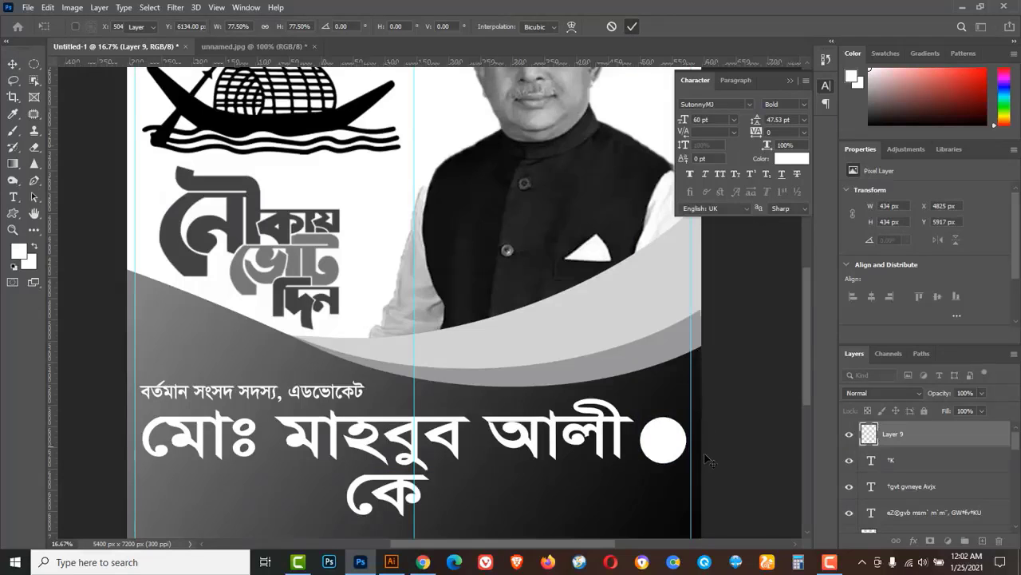
scroll(680, 466, "up", 1)
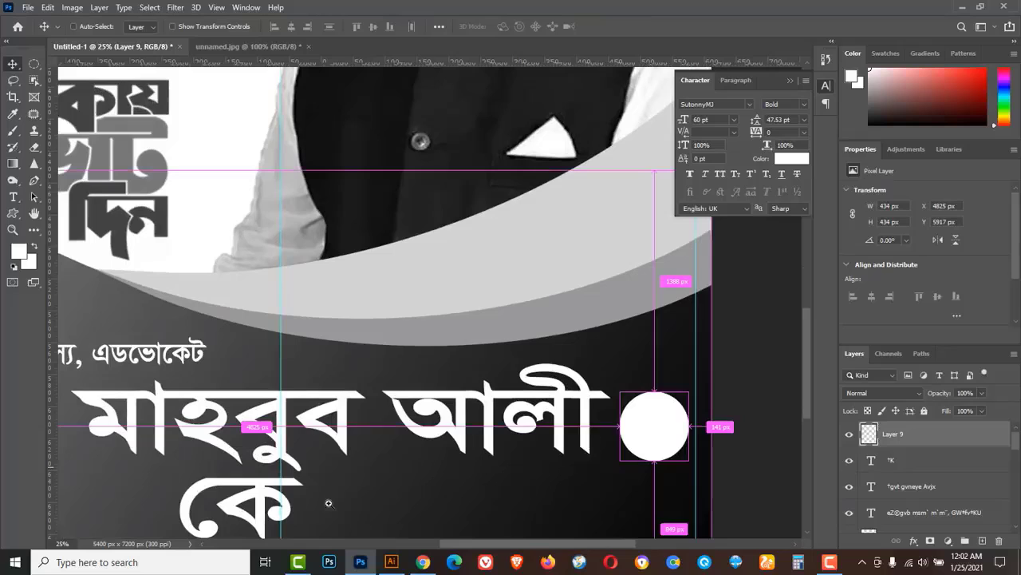
Move the কে text beside the candidate's name and change its colour to black.
left_click(278, 500, "ctrl")
left_click_drag(277, 500, 658, 419)
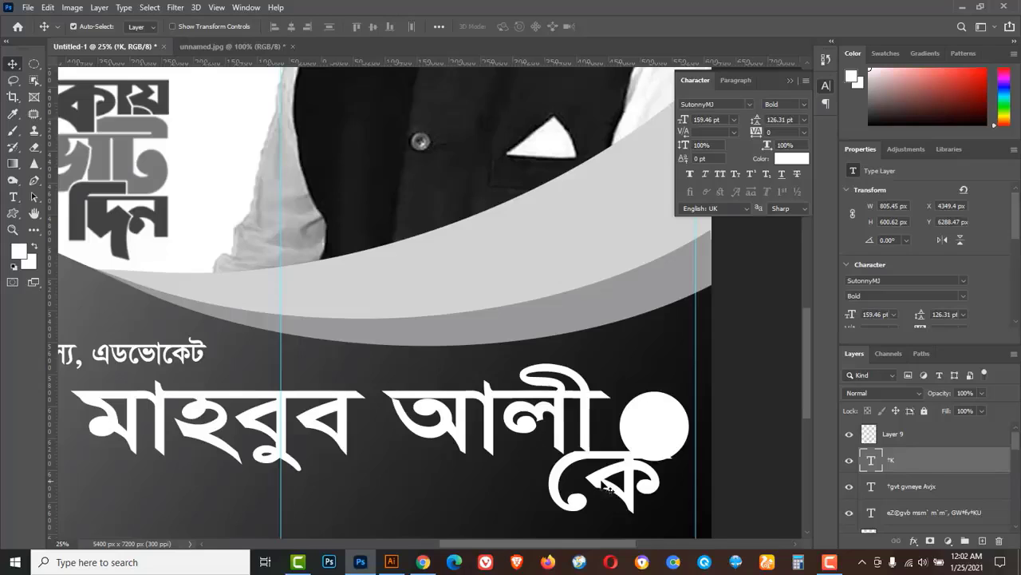
left_click(13, 198)
left_click(49, 197)
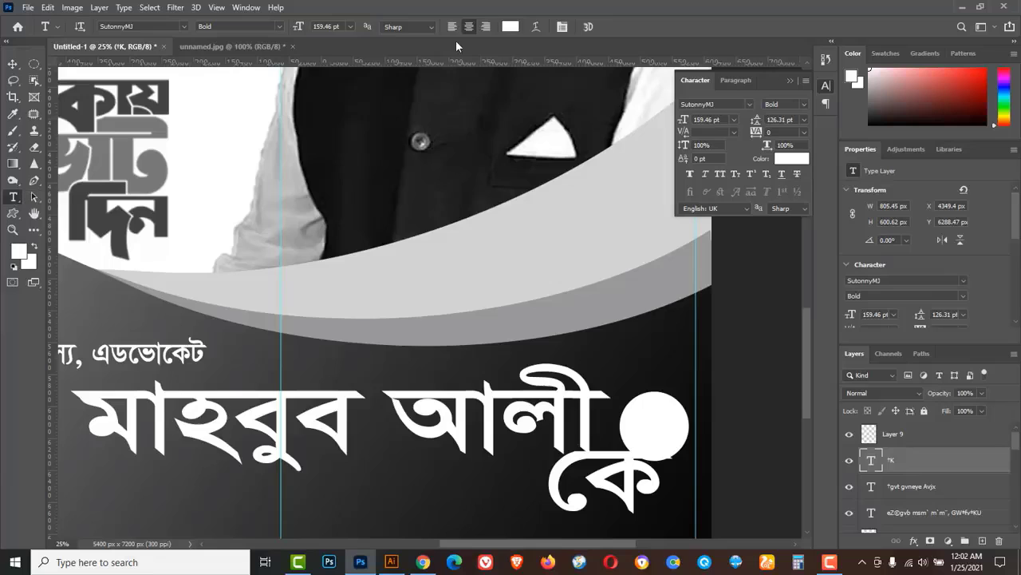
left_click(511, 27)
left_click_drag(576, 262, 530, 319)
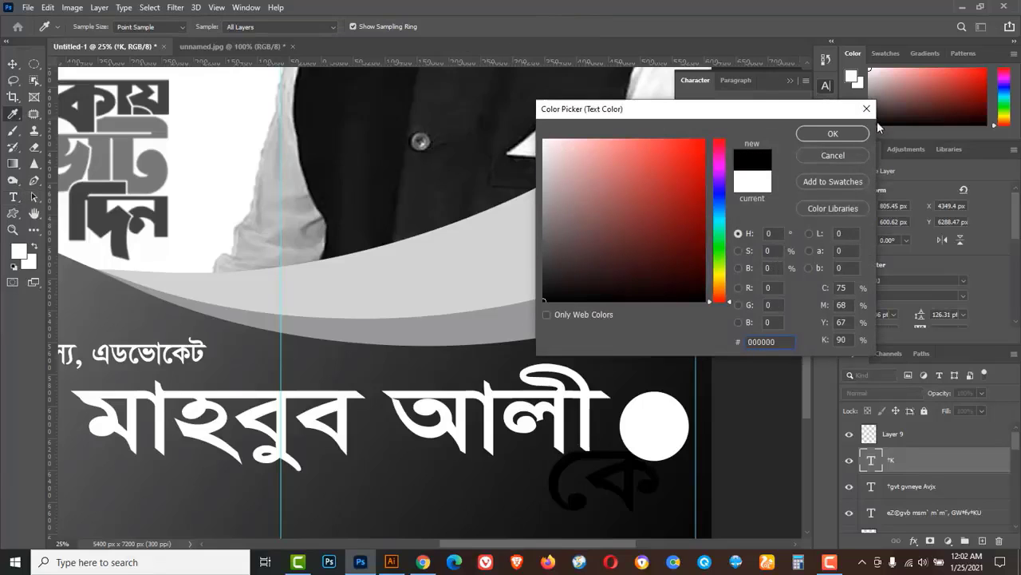
left_click(833, 134)
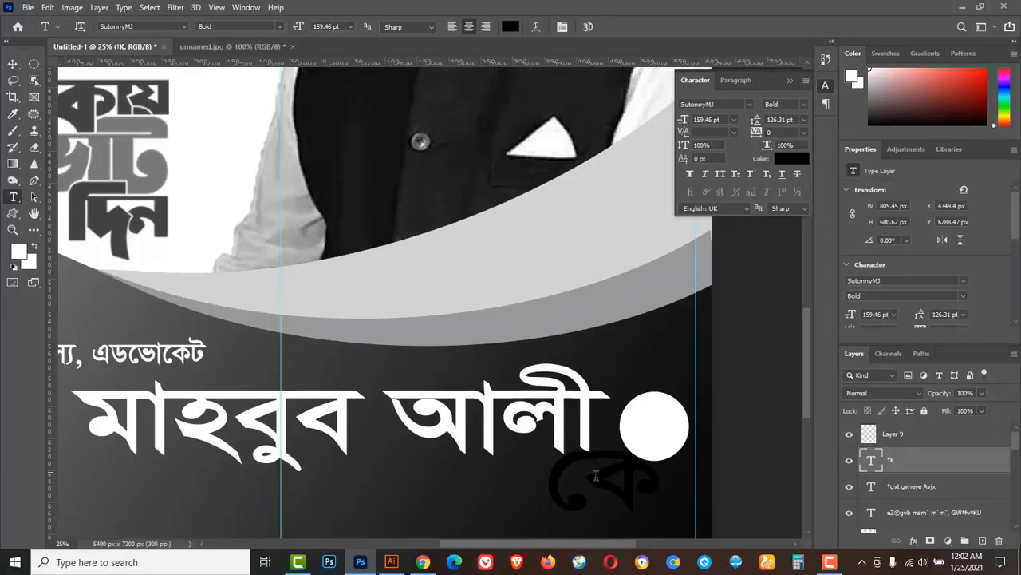
Stack কে above the white circle, scale it to 43.77%, centre it inside, and zoom out.
left_click(13, 64)
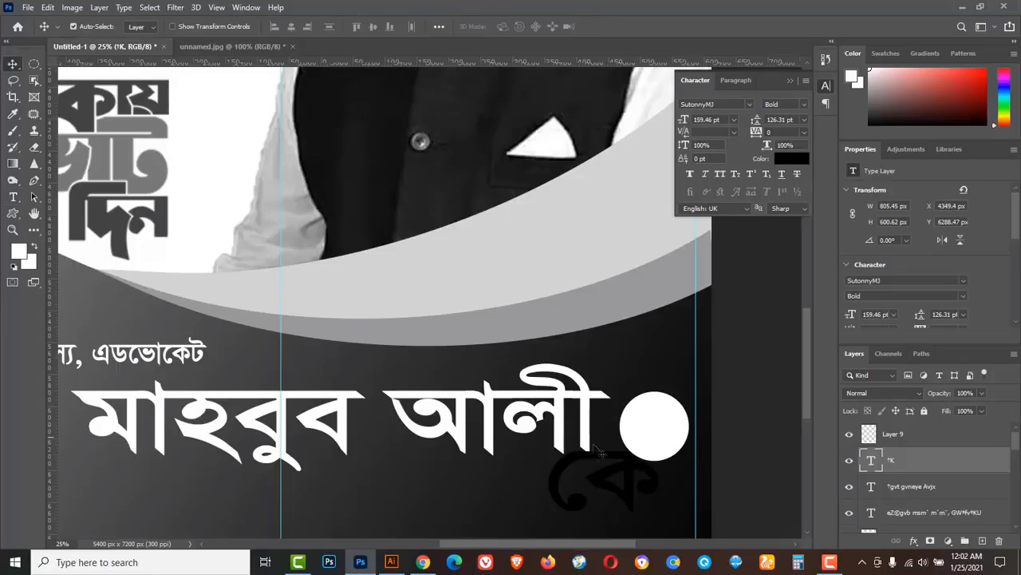
left_click_drag(603, 481, 641, 422)
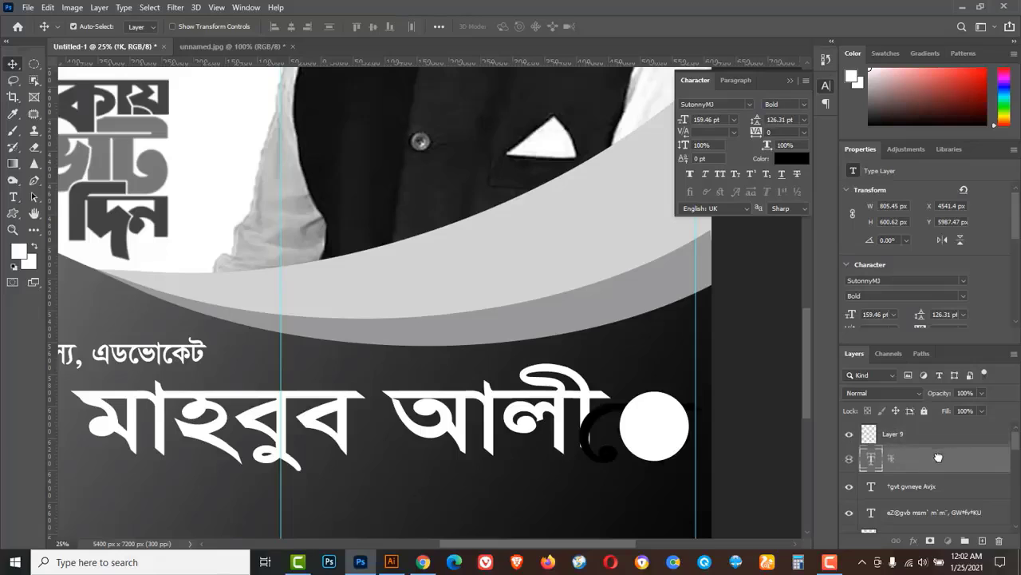
left_click_drag(934, 429, 890, 421)
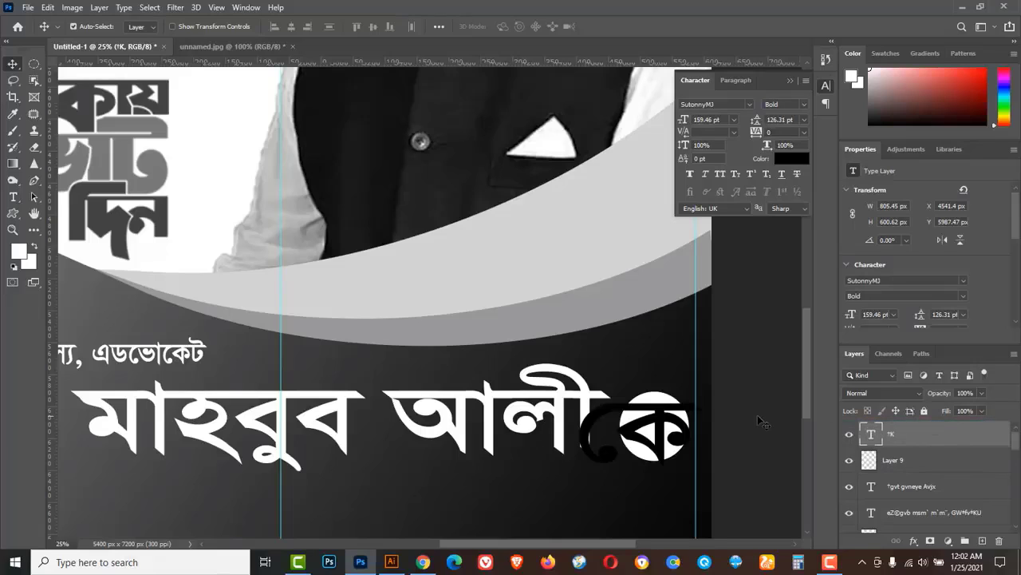
key("ctrl+t")
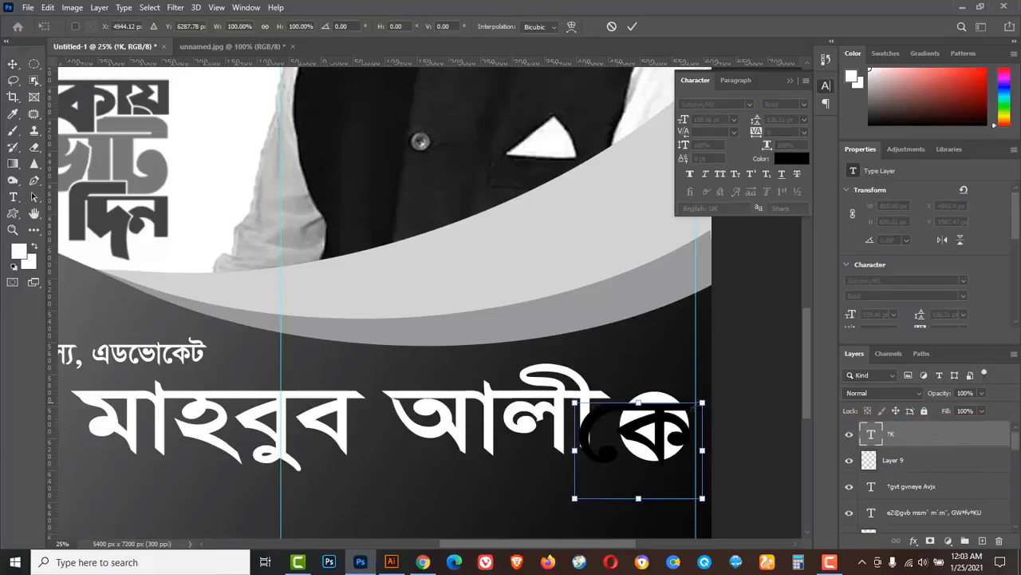
left_click_drag(702, 403, 664, 423)
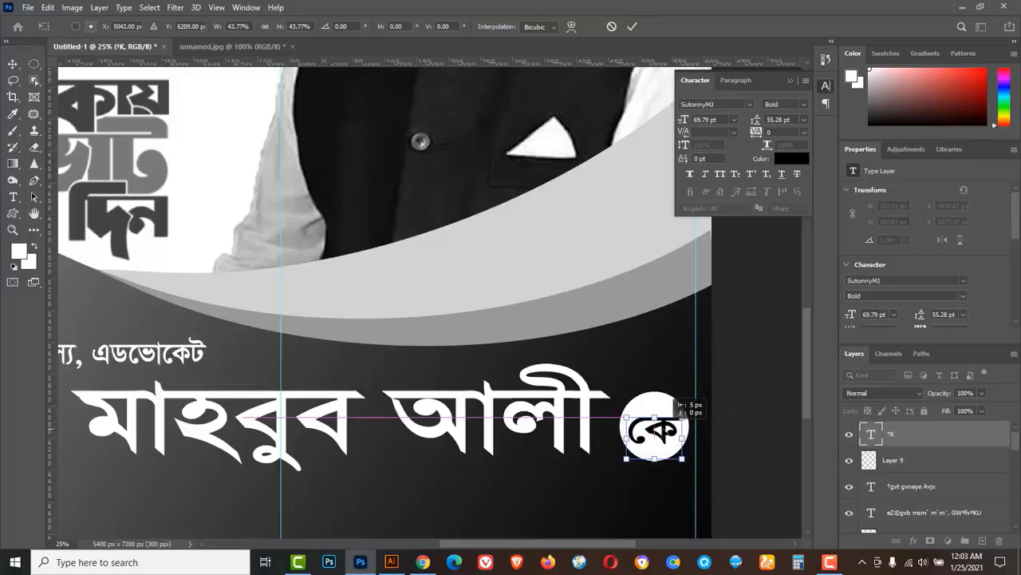
left_click(632, 26)
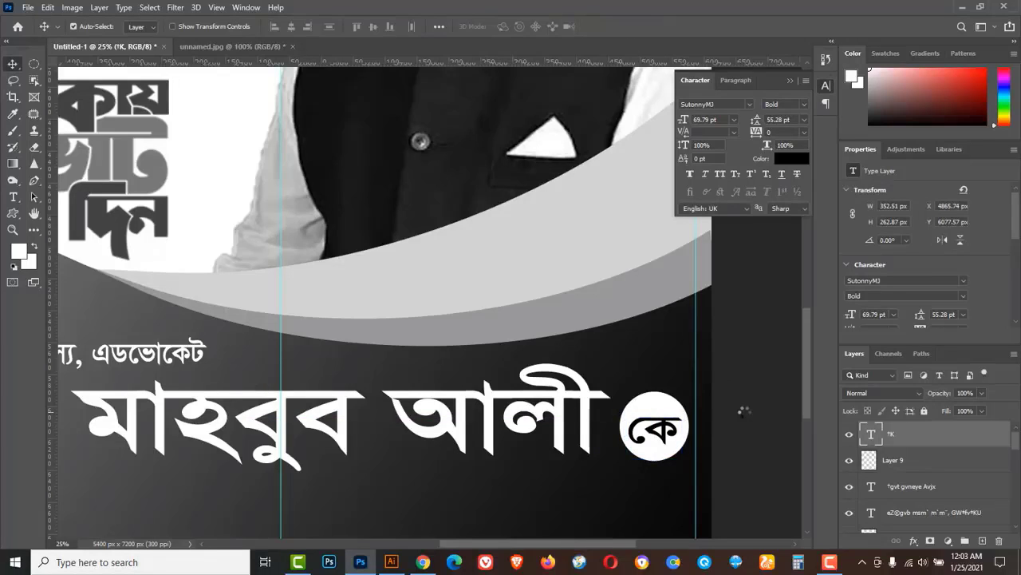
key("Up")
key("Up")
key("Up")
key("Up")
key("Up")
key("Up")
key("Up")
key("Up")
key("Up")
key("Up")
key("Up")
key("Up")
key("Up")
key("Up")
key("Up")
key("Up")
key("Up")
key("Up")
key("Up")
key("Up")
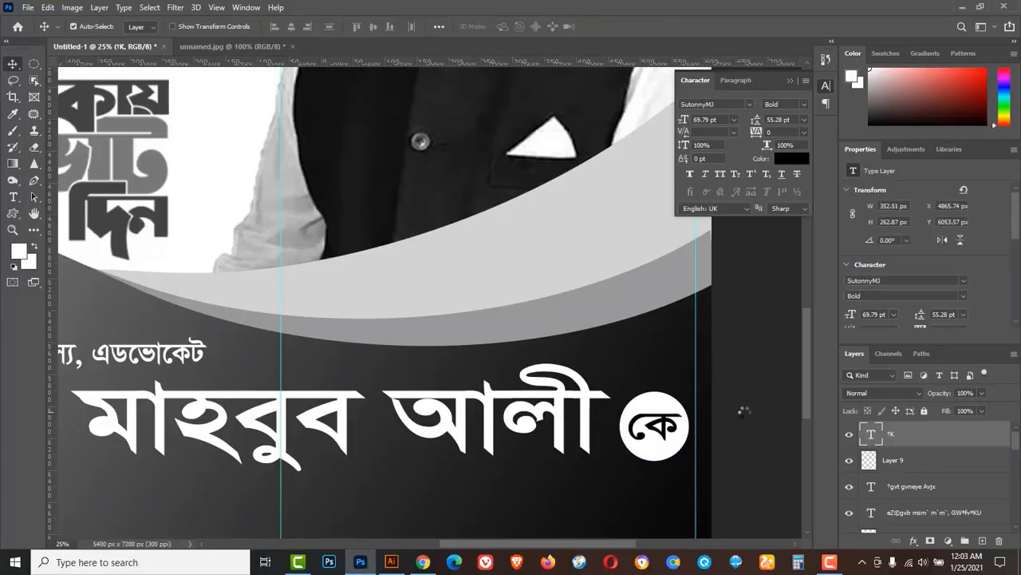
key("ctrl+minus")
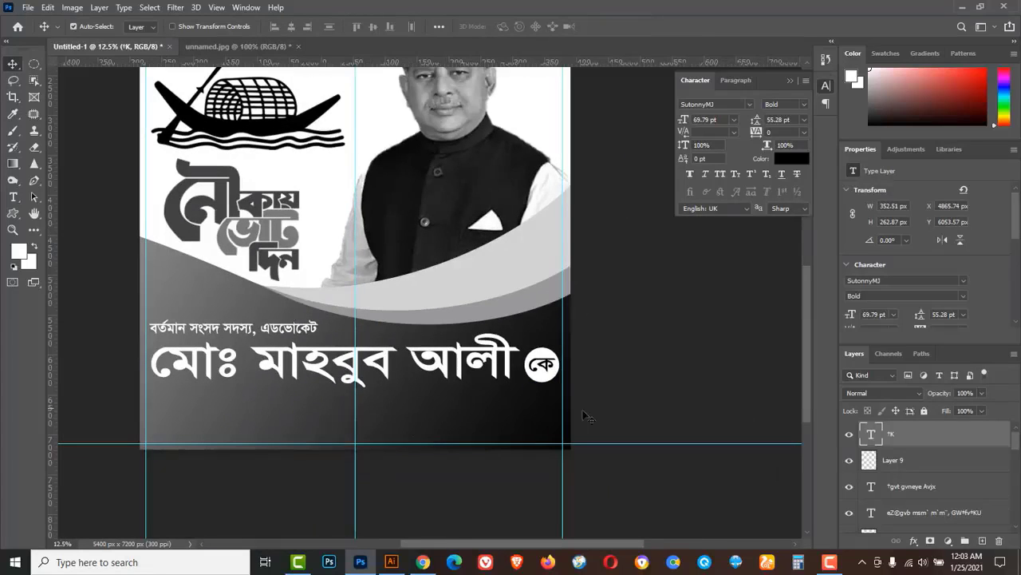
Duplicate the name line downward and begin replacing its text with the slogan.
left_click_drag(271, 371, 256, 404)
left_click_drag(255, 411, 256, 411)
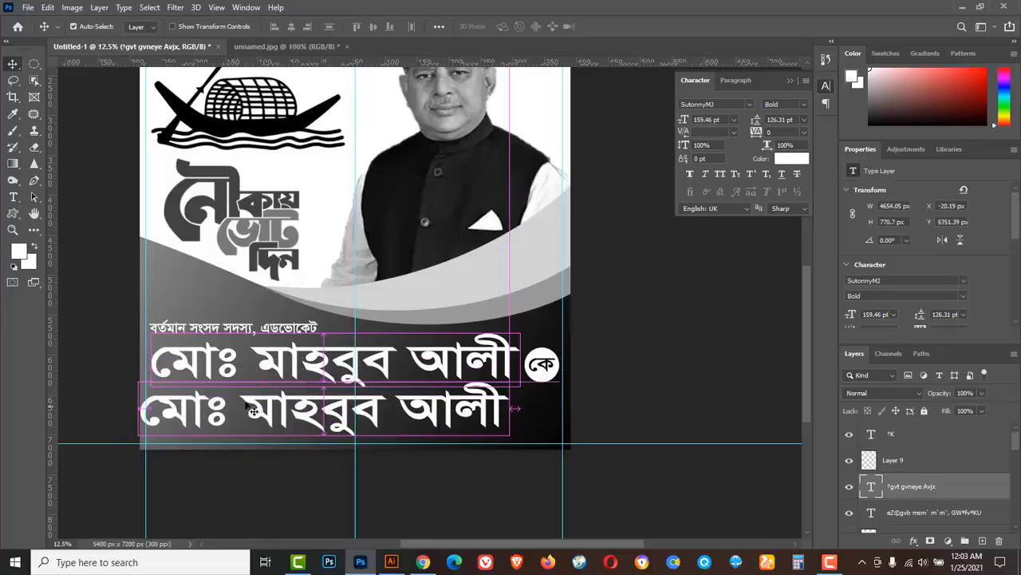
left_click_drag(13, 197, 42, 200)
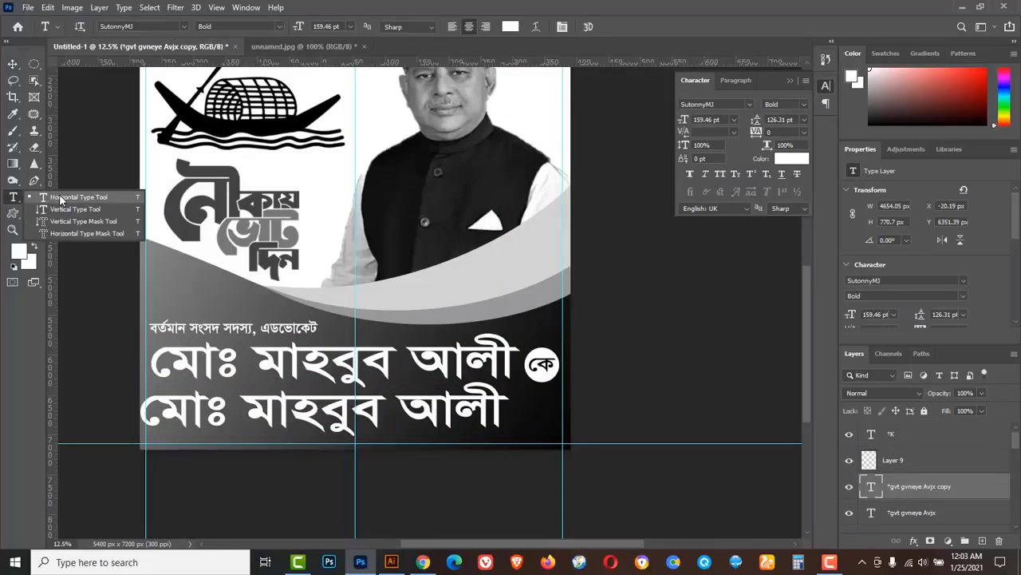
left_click(60, 198)
triple_click(298, 406)
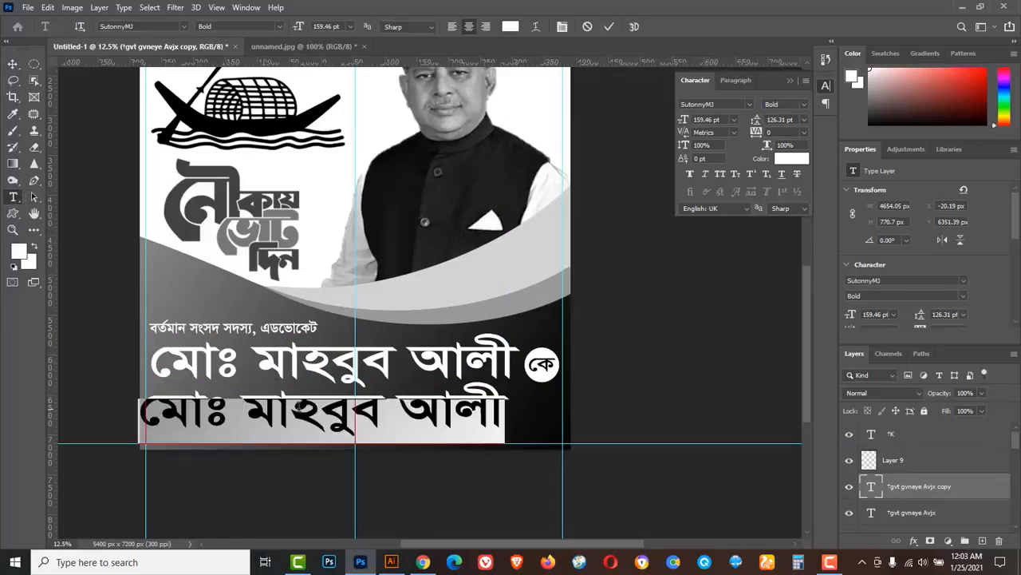
type("‡bŠKv gvK©vq")
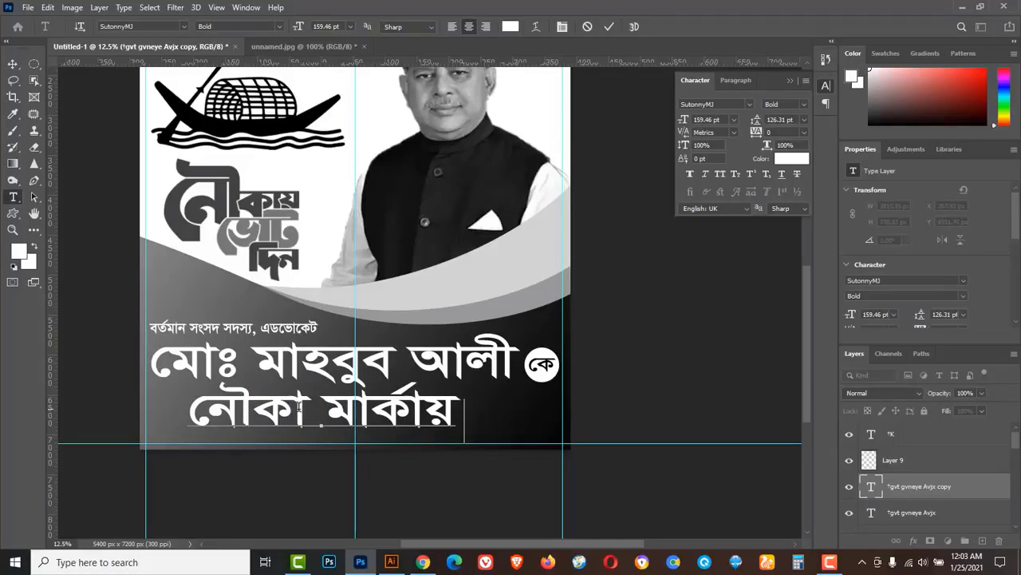
type(" †fvU w`‡q w")
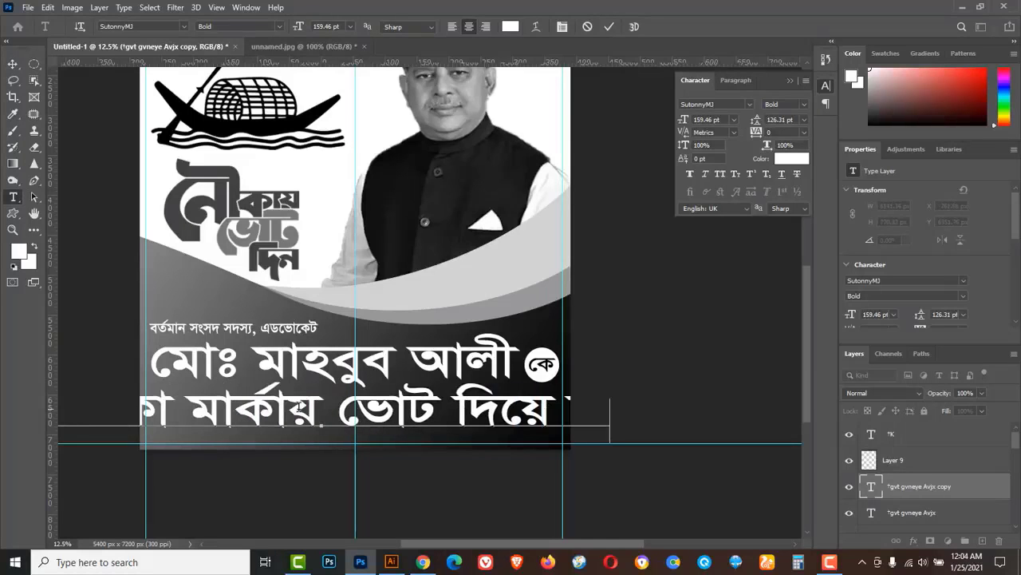
Set the slogan to 48 pt and finish 'নৌকা মার্কায় ভোট দিয়ে জনগনের সেবা করার সুযোগ দিন।'.
triple_click(393, 411)
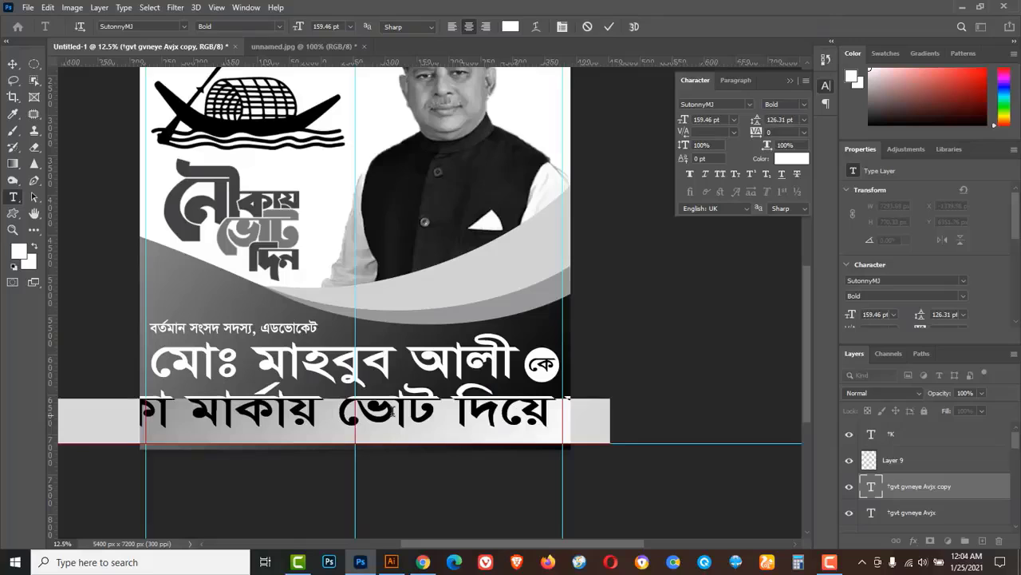
left_click(348, 27)
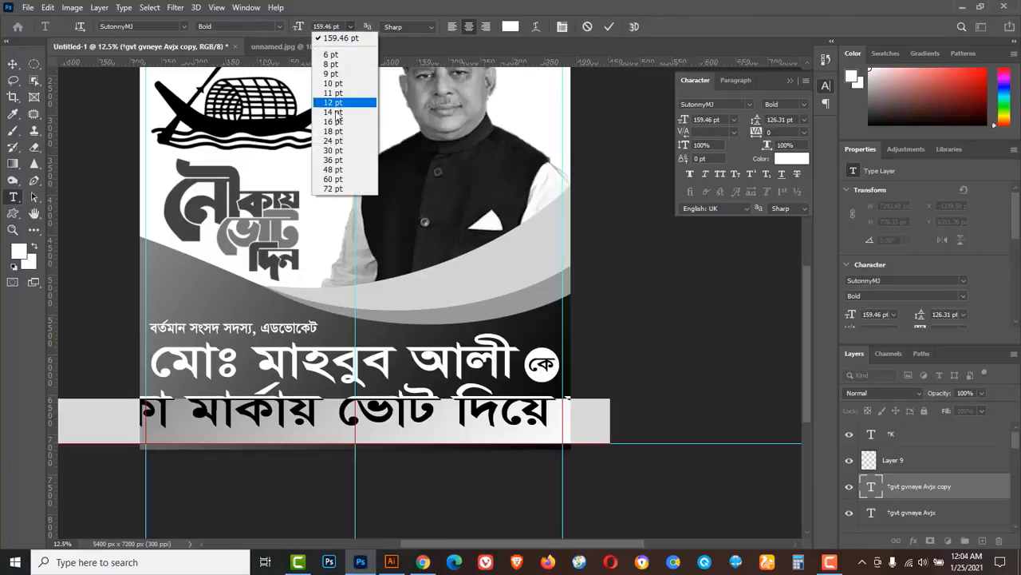
left_click(333, 150)
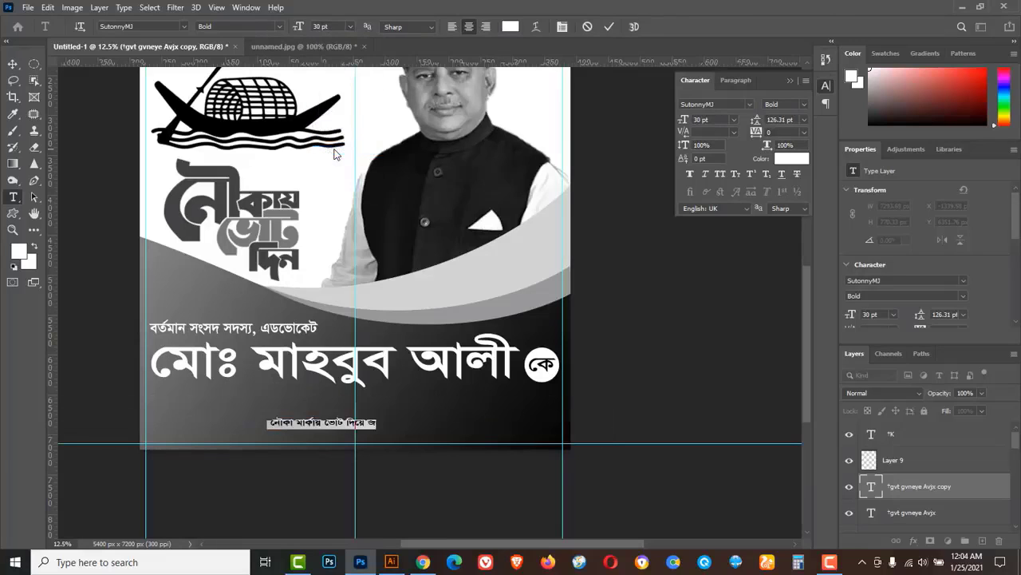
left_click(351, 26)
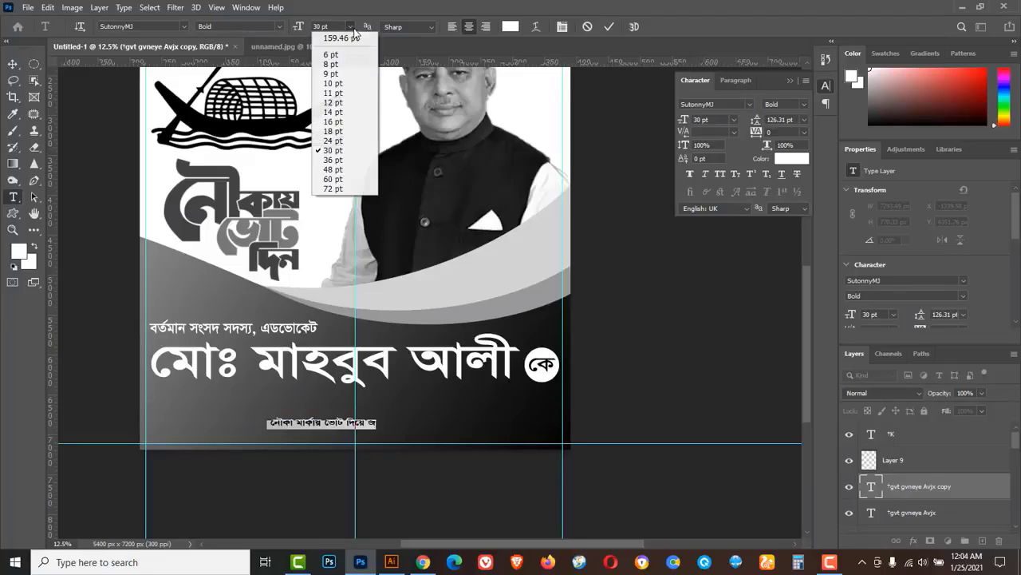
left_click(334, 169)
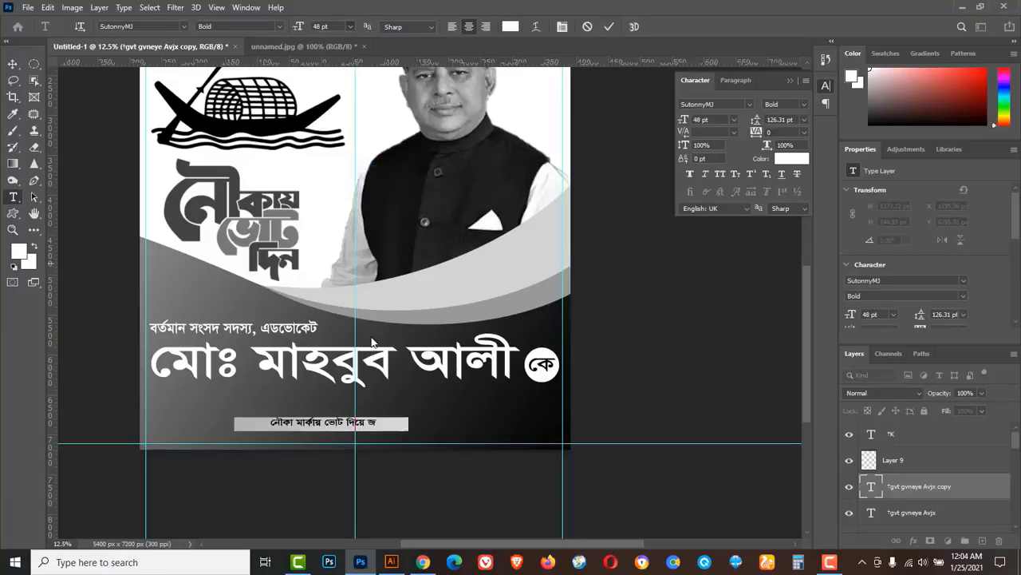
left_click(405, 420)
type("নগনের ")
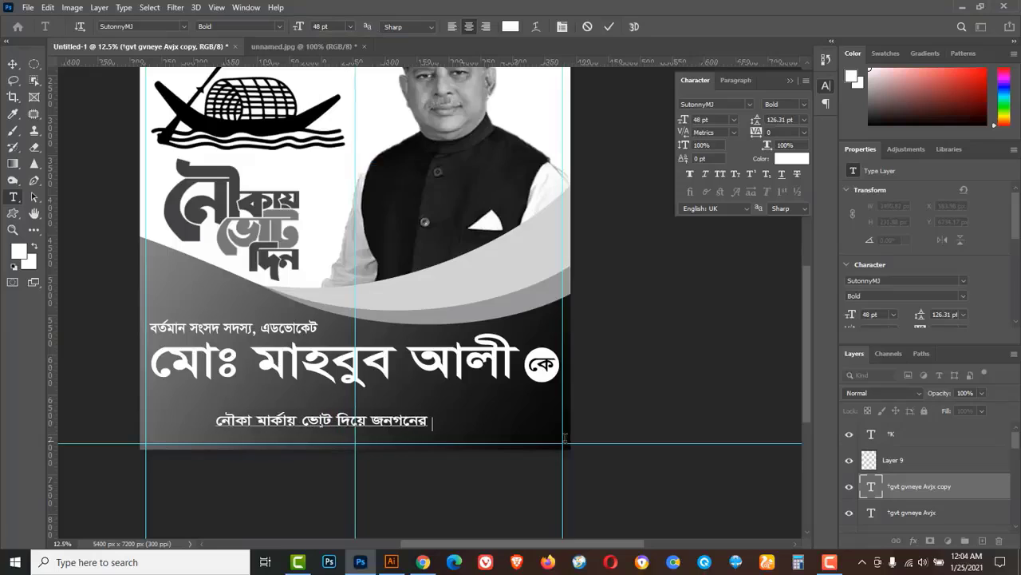
type("সেবা করার সুযোগ দিন ।")
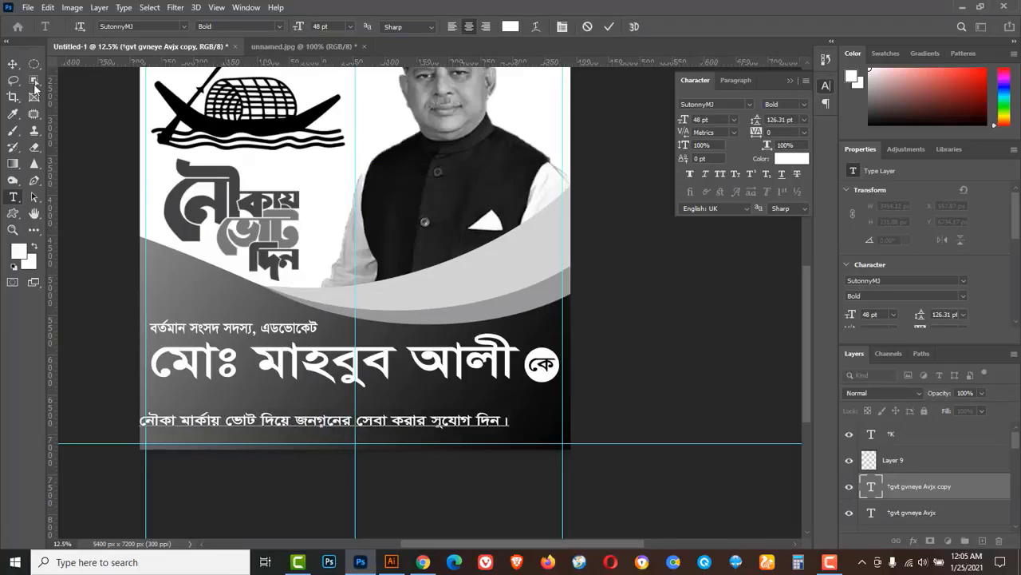
key("ctrl+Return")
Move the slogan just under the name and enlarge it to about 107% (51.32 pt).
key("v")
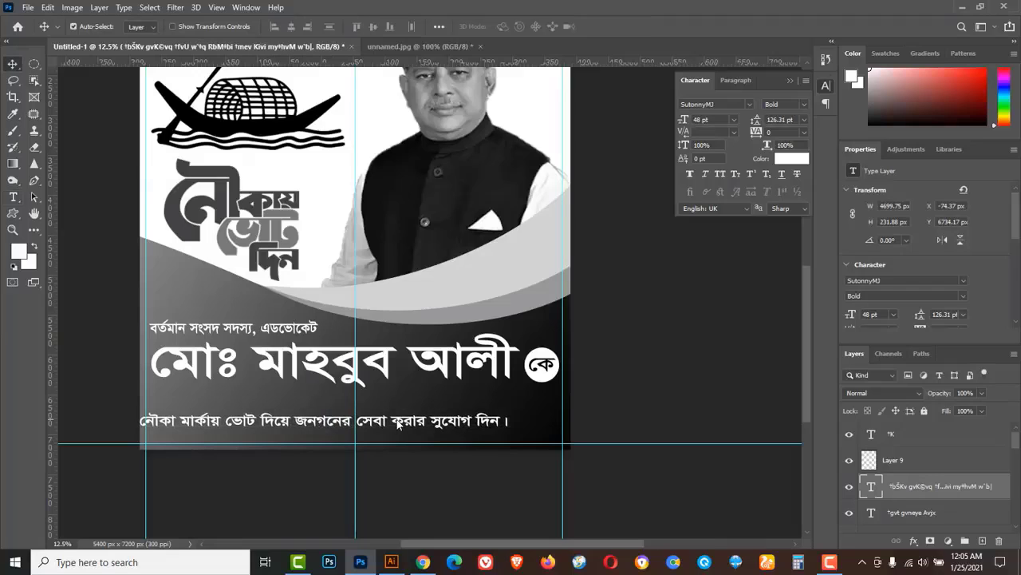
left_click_drag(399, 423, 423, 402)
key("ctrl+t")
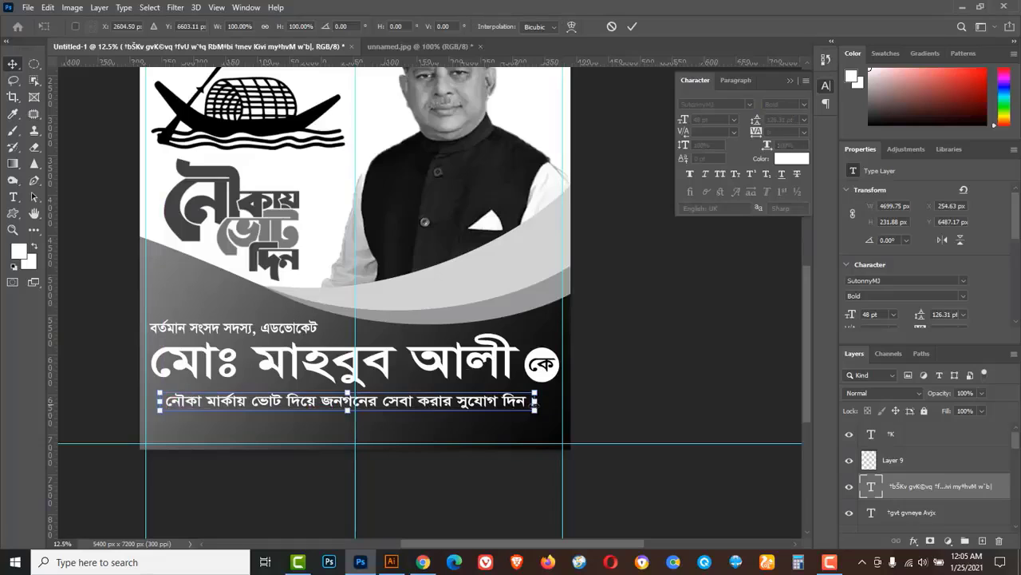
left_click_drag(539, 415, 549, 418)
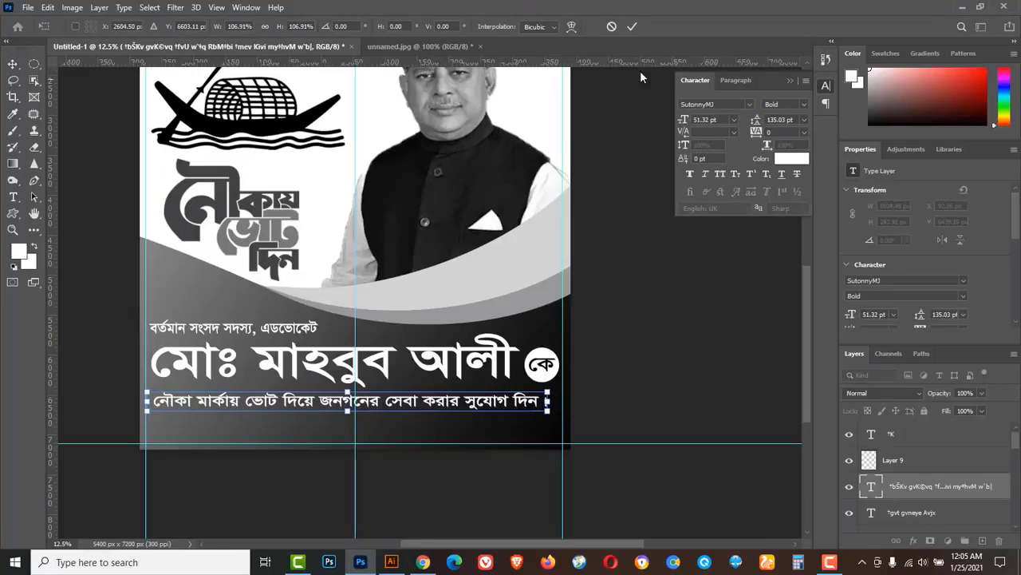
left_click(632, 28)
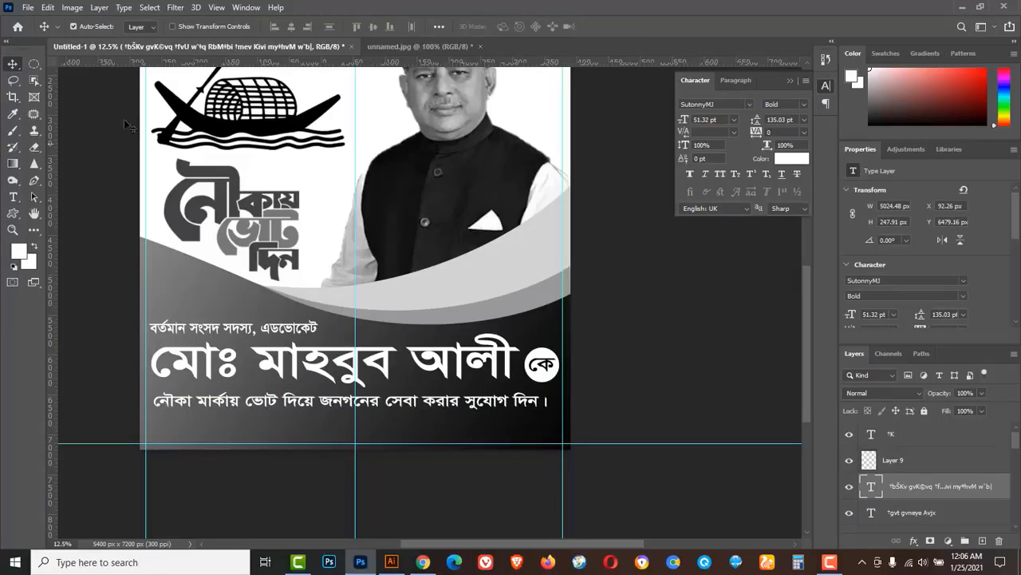
Fill a wide rectangle along the lower-left edge with white on a new layer, then deselect.
left_click(36, 63)
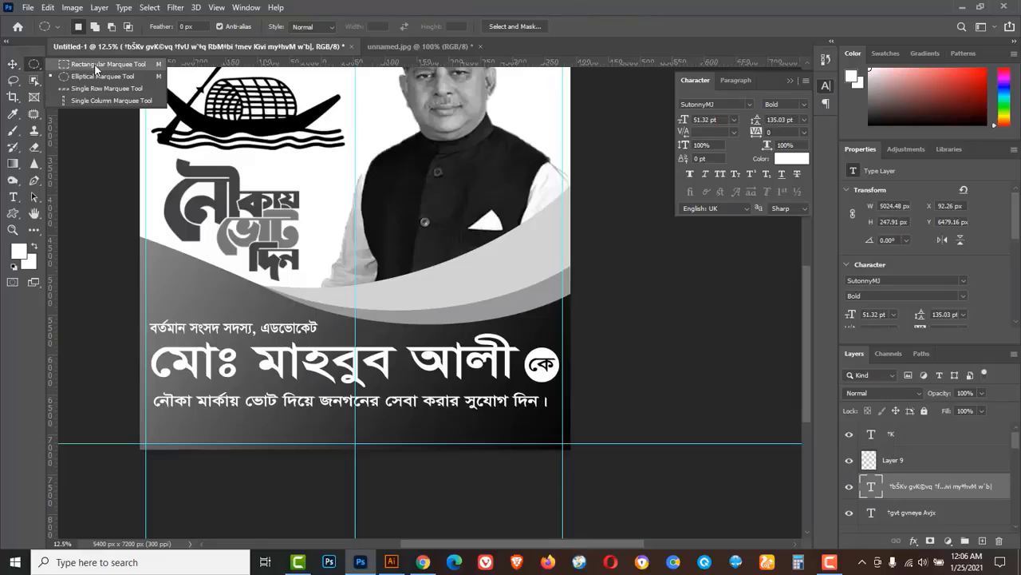
left_click(96, 67)
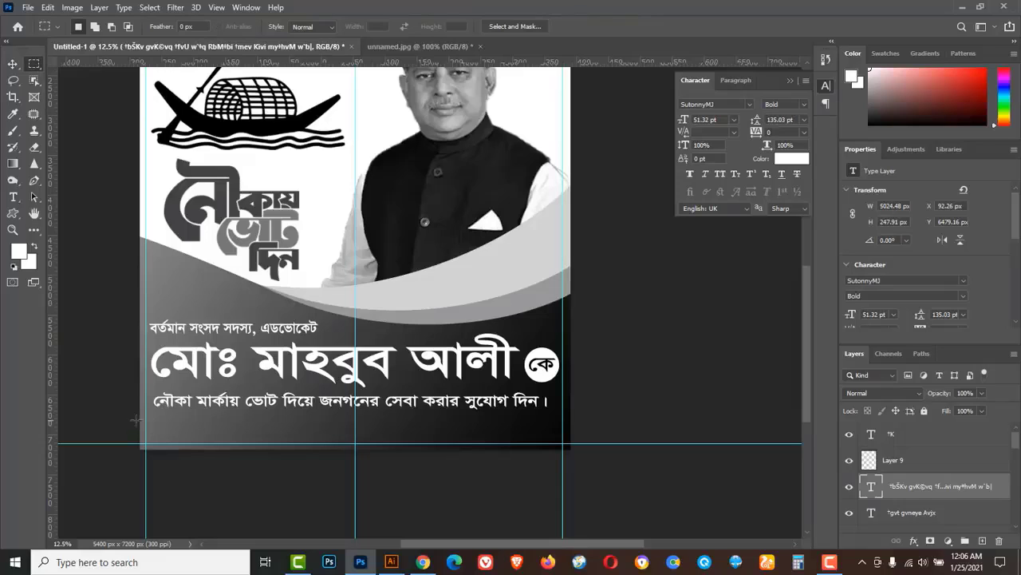
left_click_drag(137, 416, 345, 460)
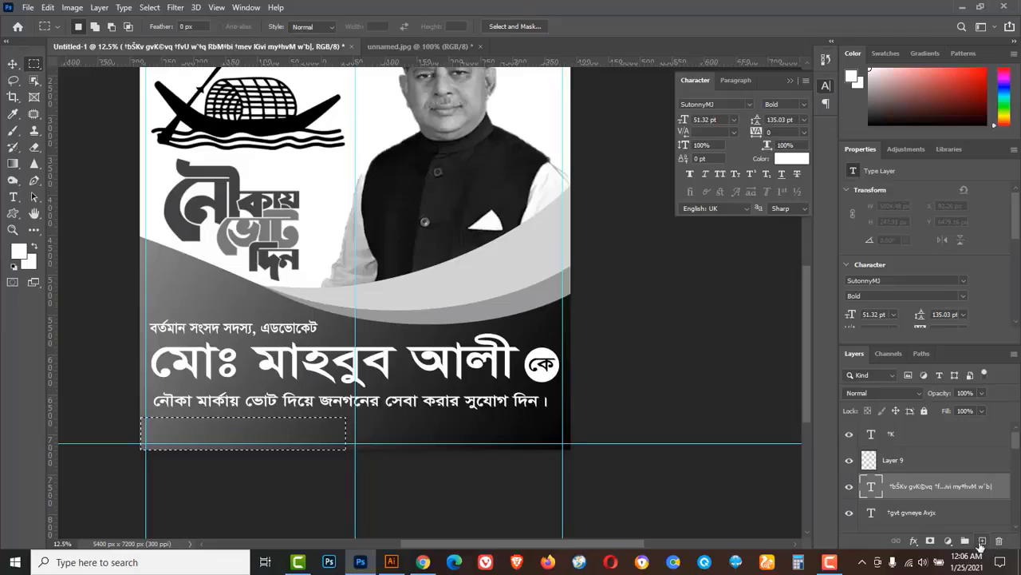
left_click(981, 541)
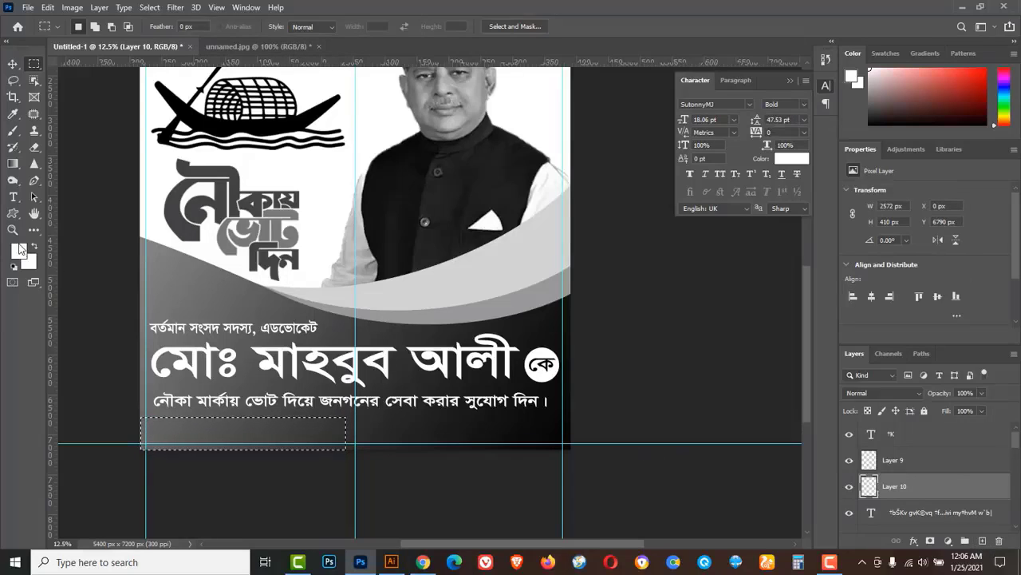
key("alt+BackSpace")
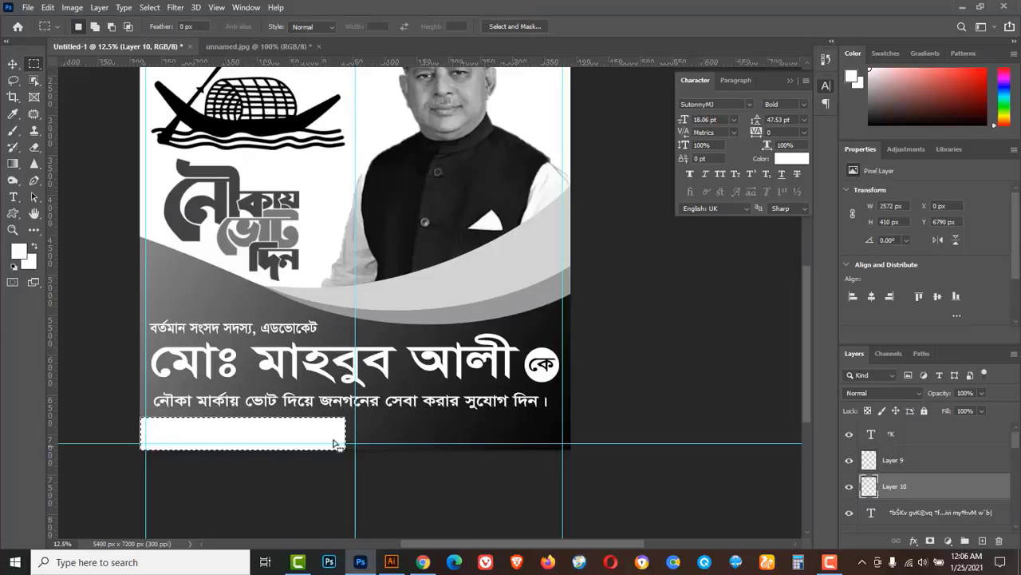
left_click(150, 7)
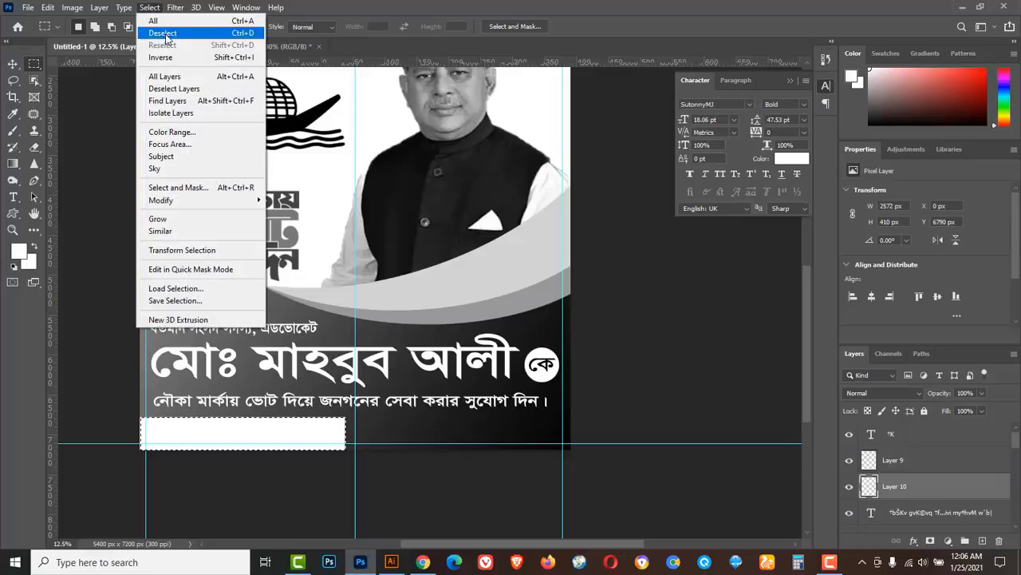
left_click(164, 33)
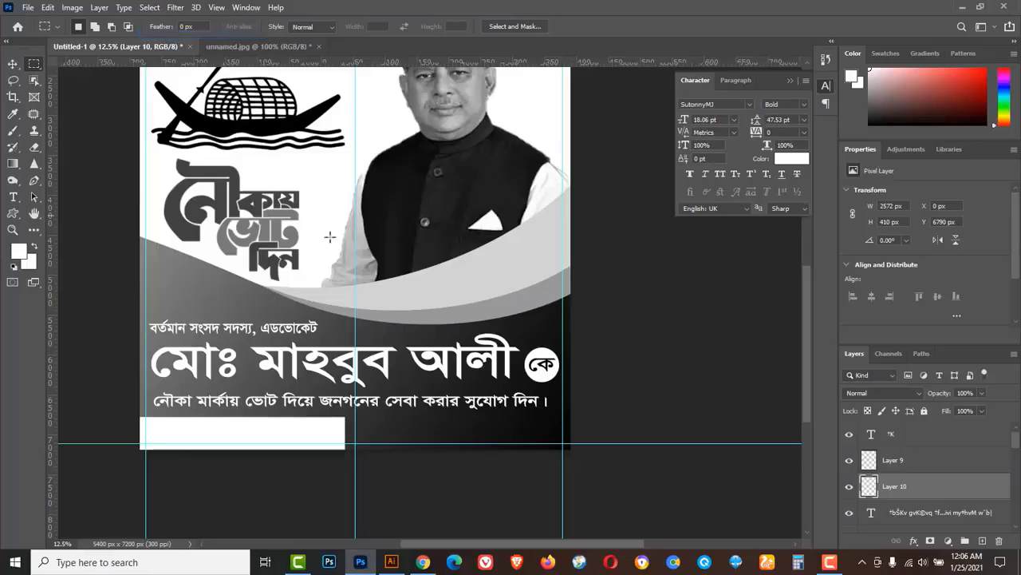
Reduce the white bar's height to about 80%, leaving it 2572 × 330 px.
left_click(182, 438)
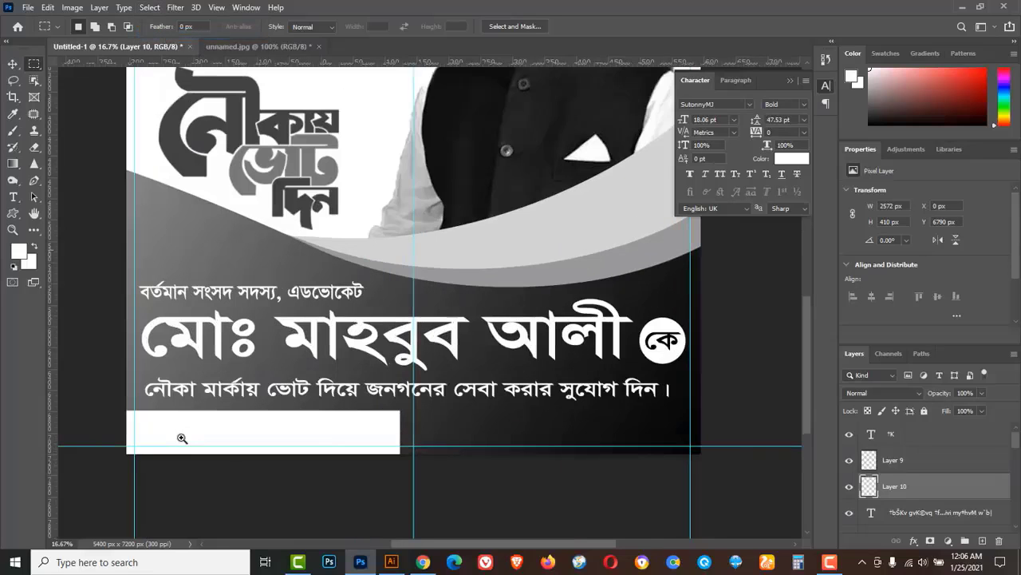
left_click(228, 435)
key("ctrl+t")
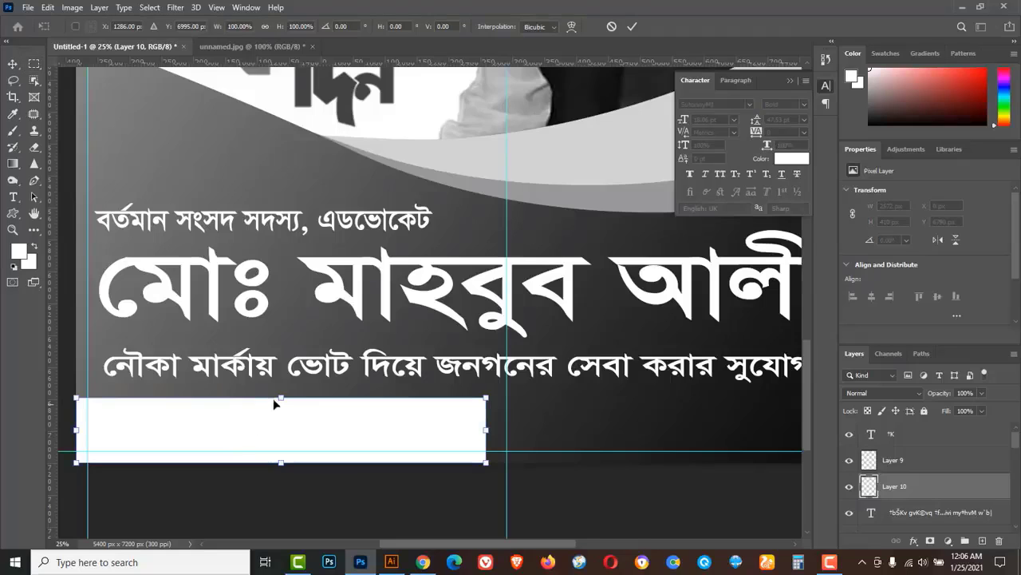
left_click_drag(280, 397, 280, 410)
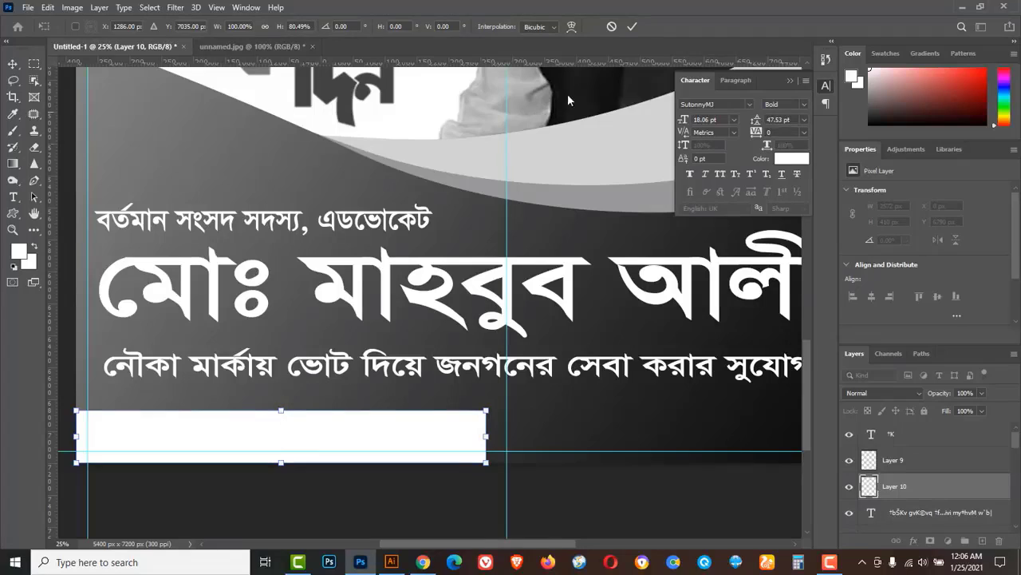
left_click(632, 26)
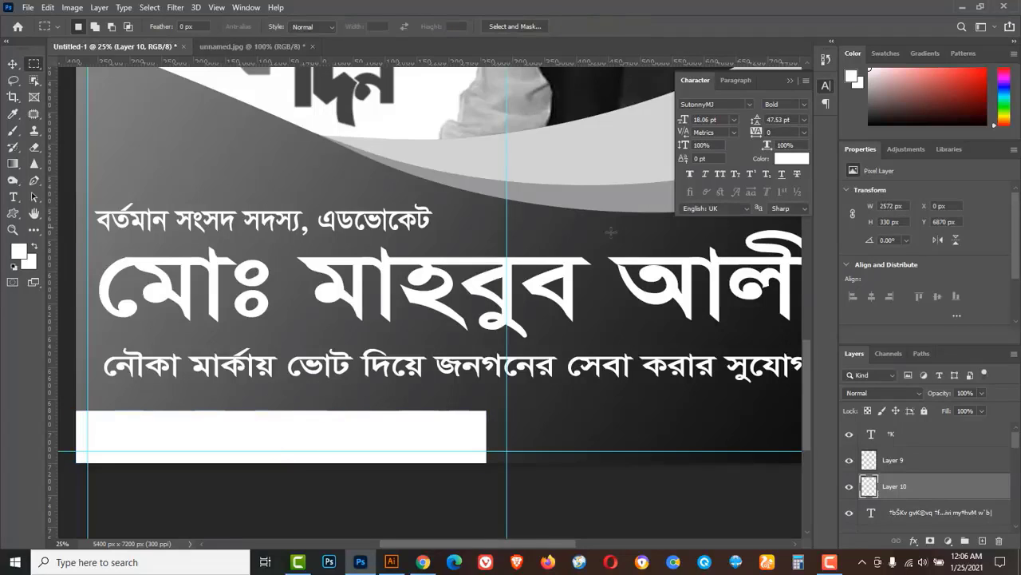
left_click(13, 64)
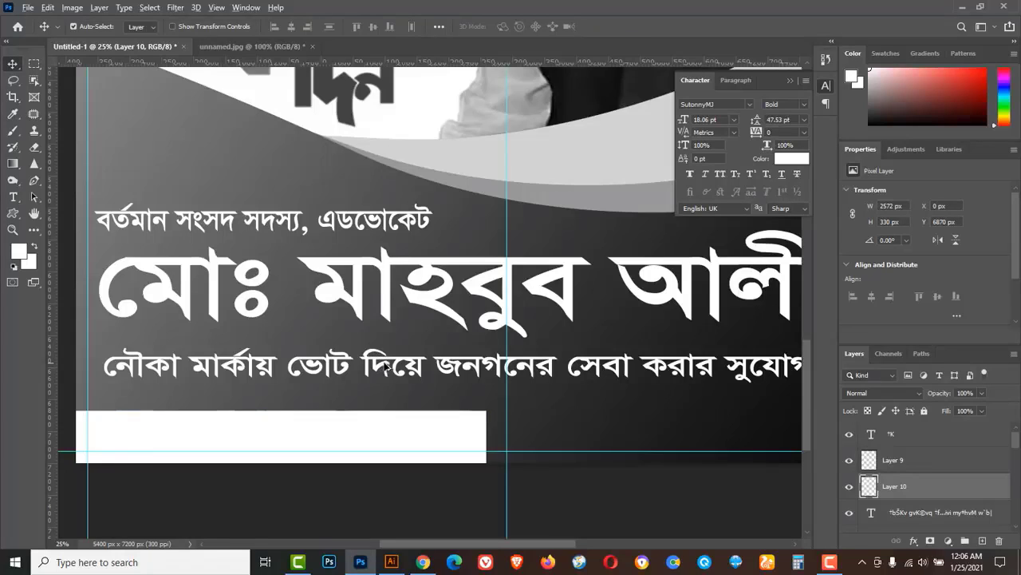
Duplicate the slogan line and retype it as 'প্রচারে ঃ মাধবপুর-চুনারুঘাট এলাকাবাসী ।'.
left_click_drag(384, 374, 381, 395)
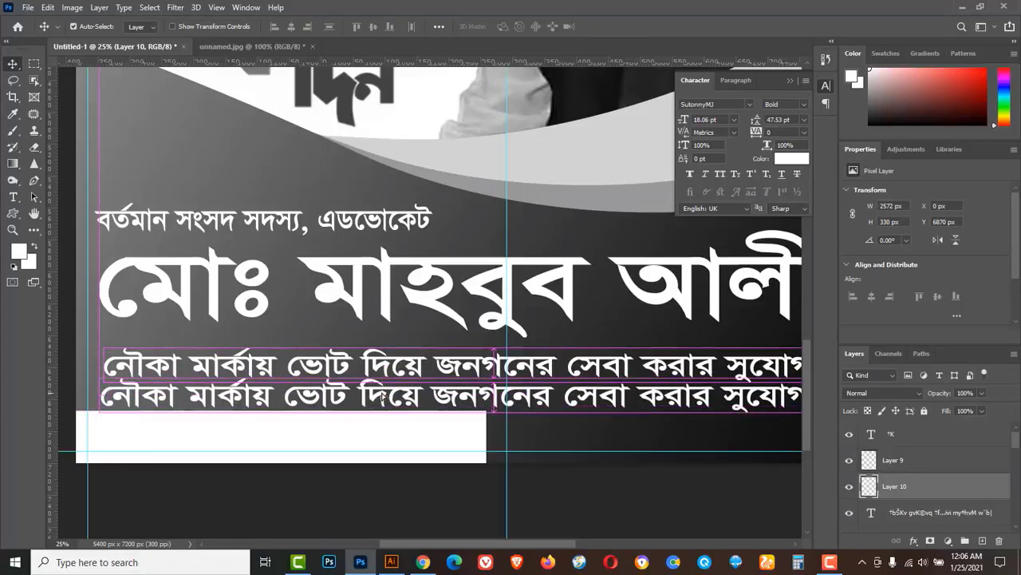
left_click(13, 196)
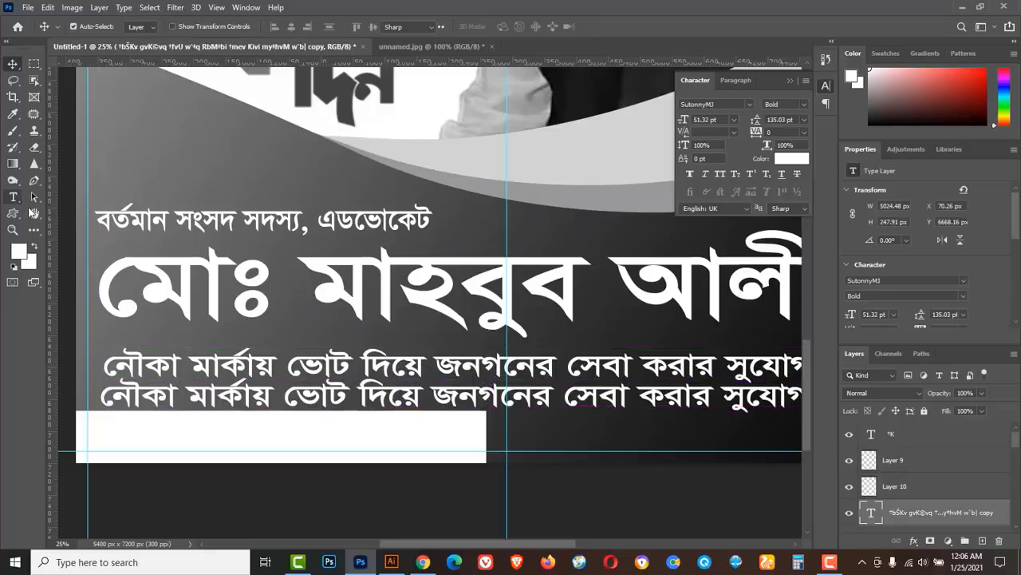
left_click(250, 397)
double_click(250, 396)
key("ctrl+a")
type("প্রচারে")
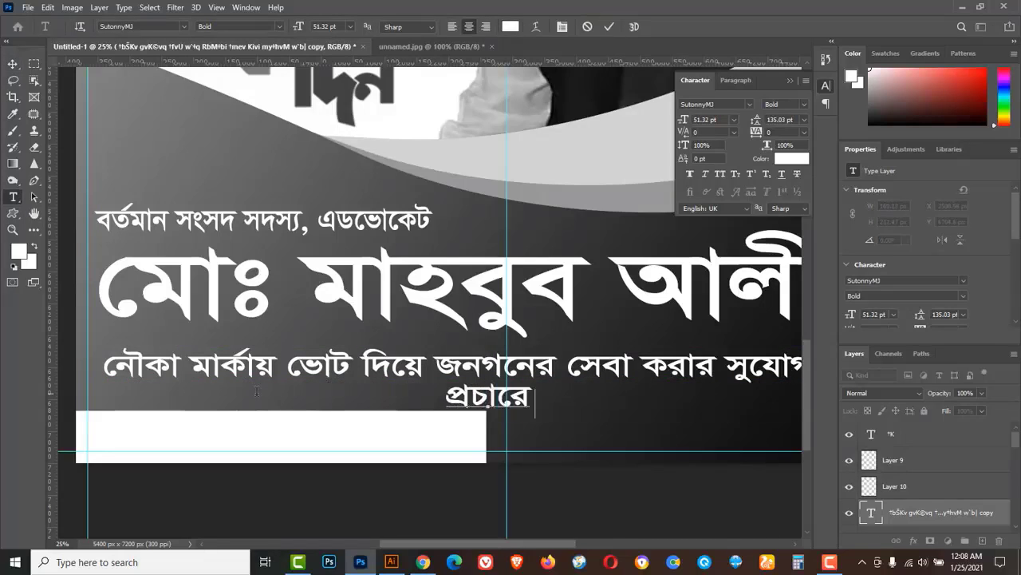
type(" ঃ মাধবপুর-চুনারুঘাট")
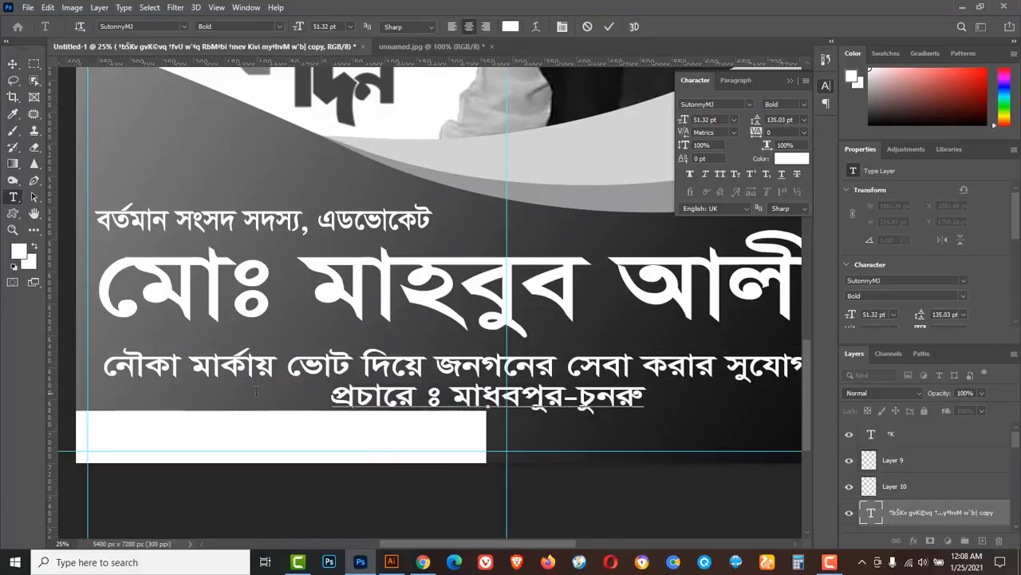
type(" এলাকাবাসী ।")
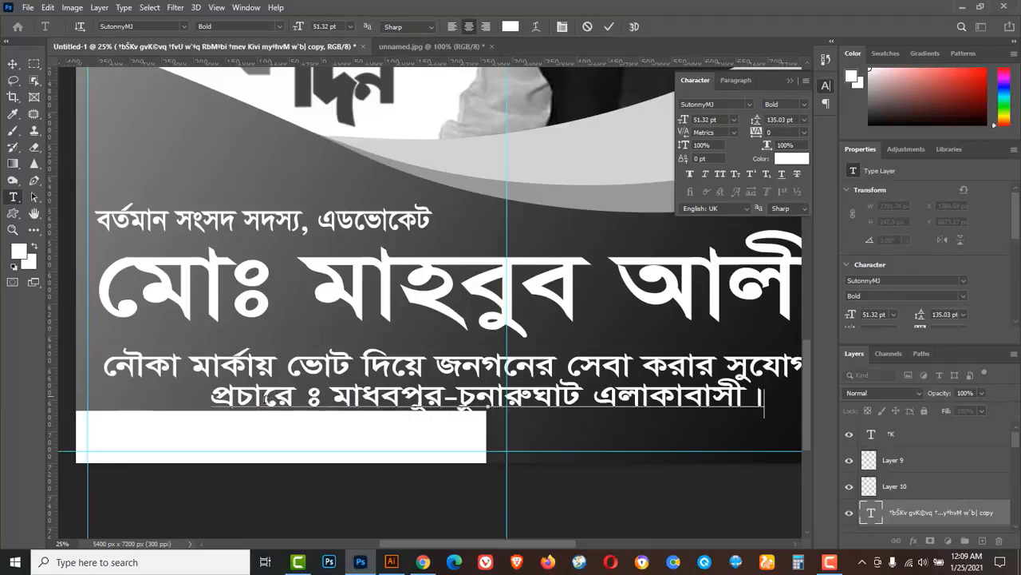
Colour the credit line black, move it onto the white bar, and bring its layer to the top.
triple_click(460, 403)
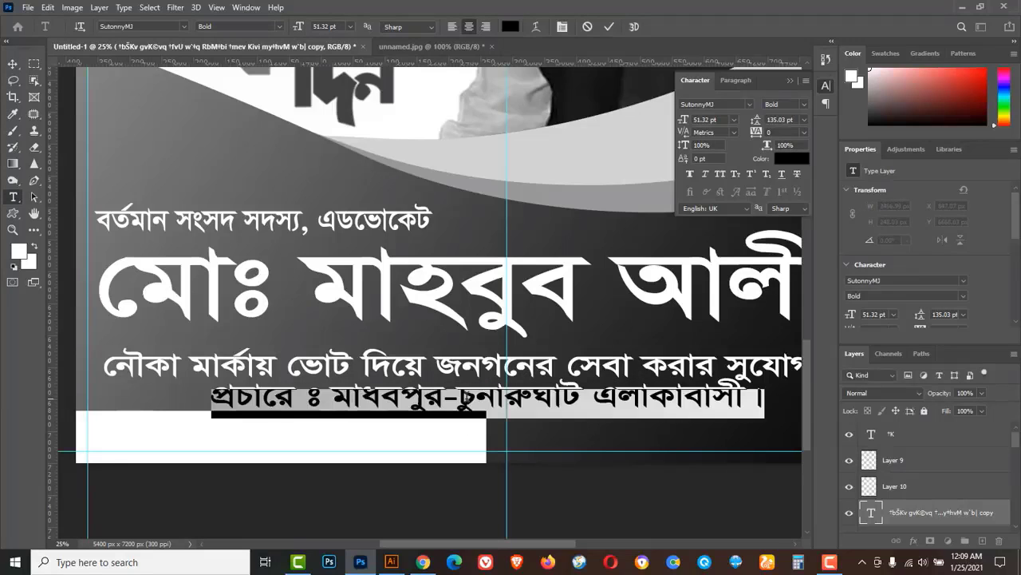
left_click(510, 27)
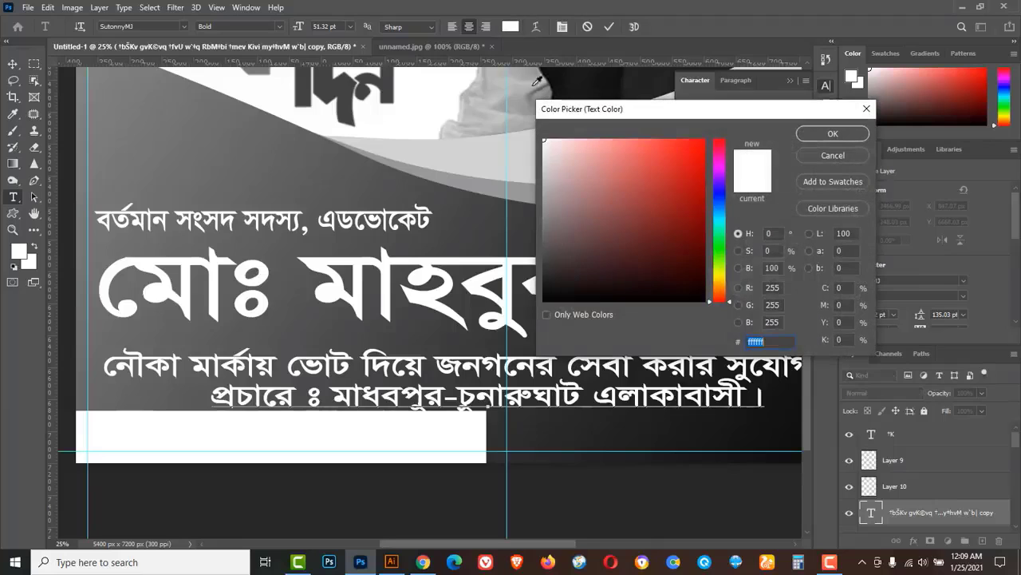
left_click_drag(564, 288, 544, 302)
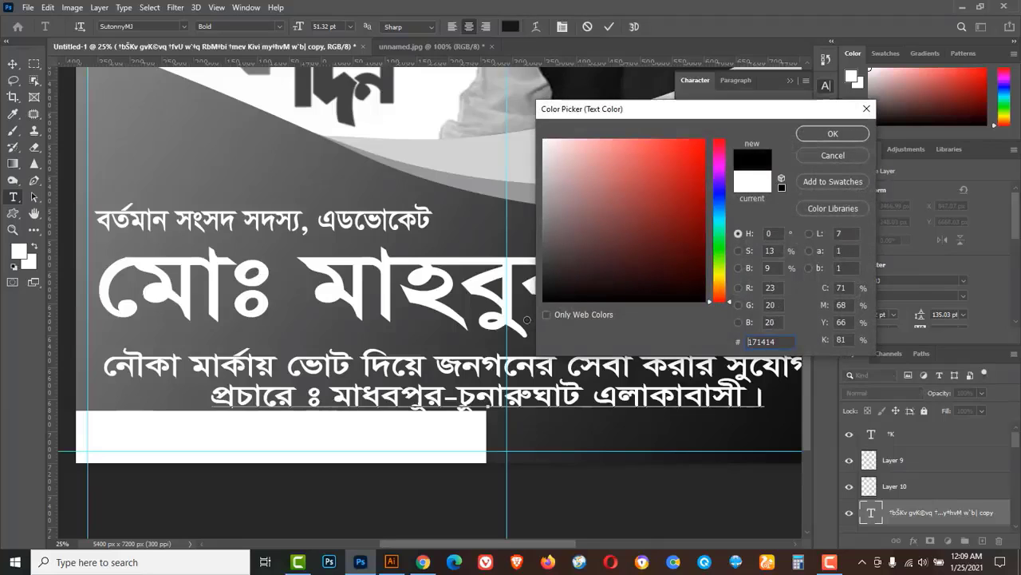
left_click(805, 136)
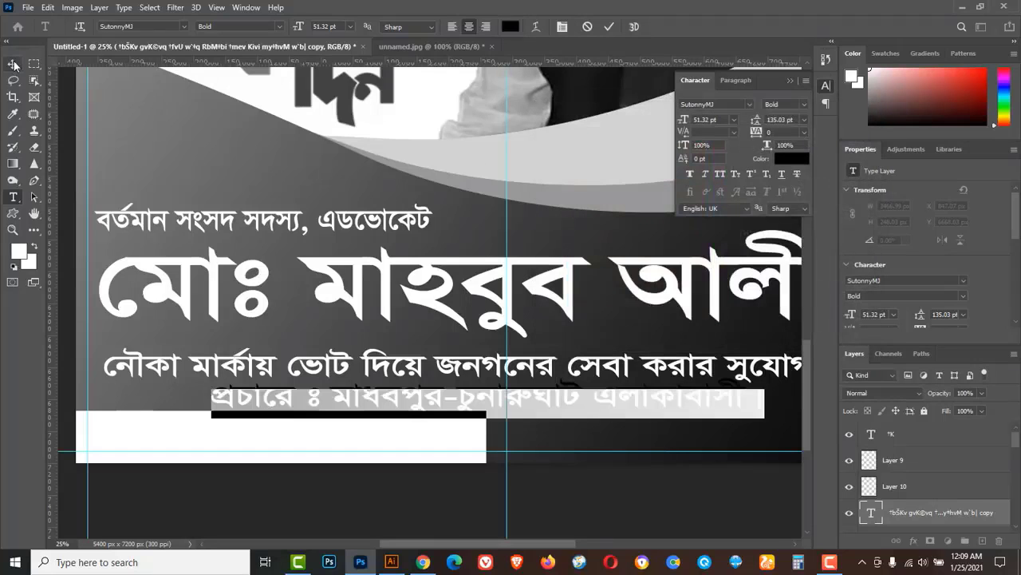
left_click(12, 64)
left_click_drag(226, 401, 146, 426)
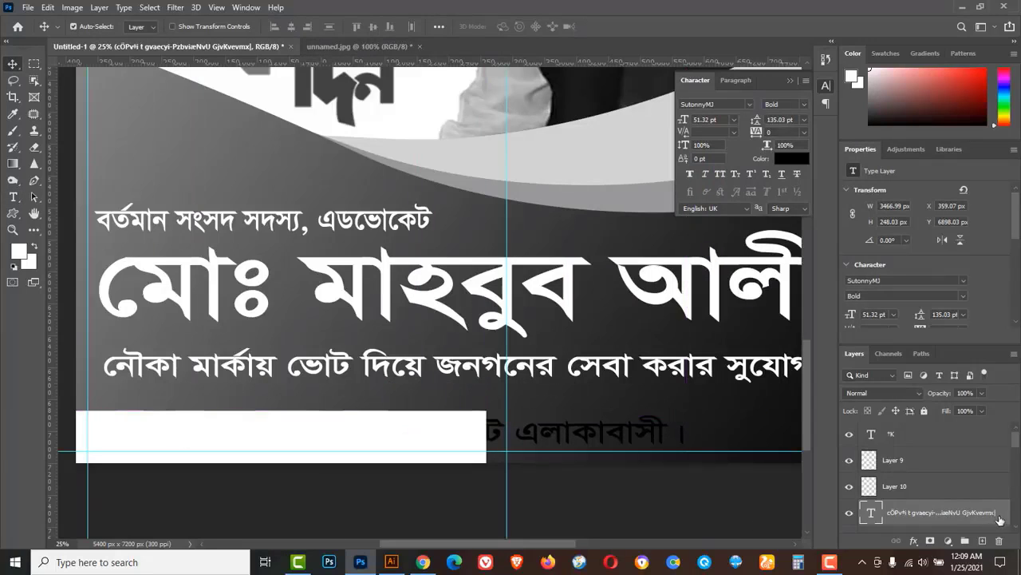
left_click_drag(999, 519, 995, 431)
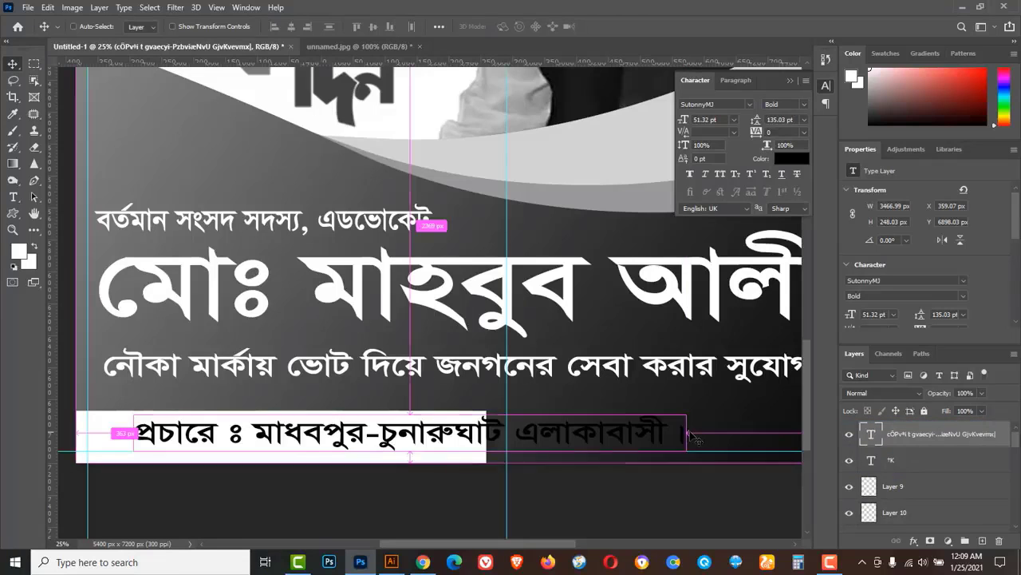
Scale the credit line to 44.08 pt inside the white bar and nudge it left.
key("ctrl+t")
left_click_drag(687, 435, 409, 432)
left_click_drag(471, 450, 480, 454)
left_click_drag(286, 443, 288, 448)
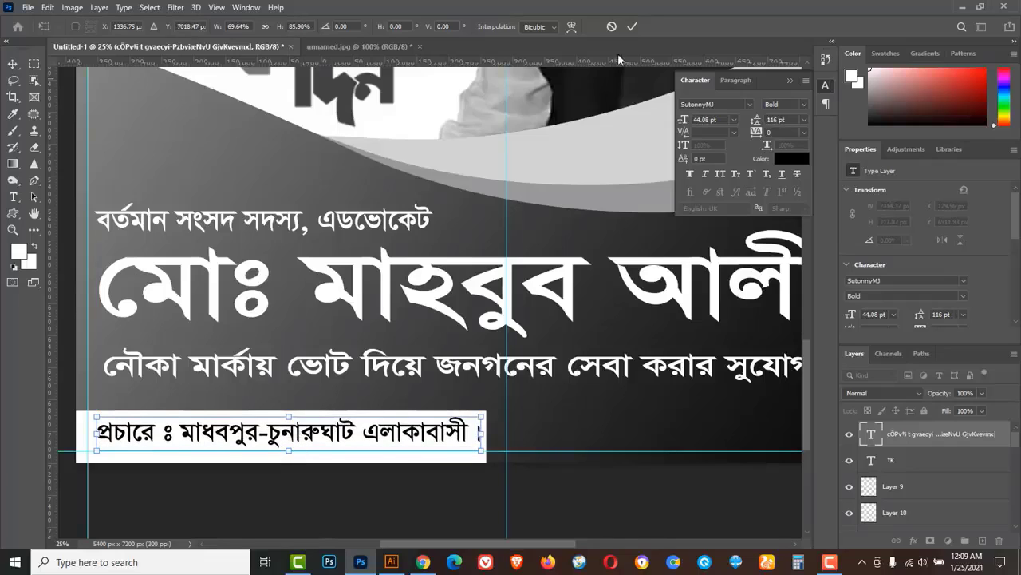
left_click(631, 27)
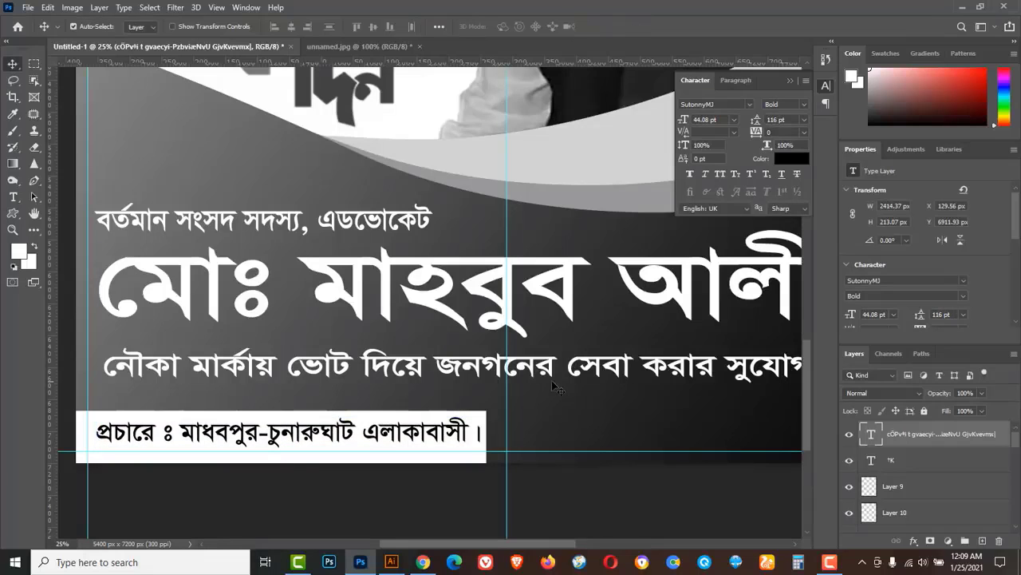
key("Left")
key("Left")
key("Left")
key("Left")
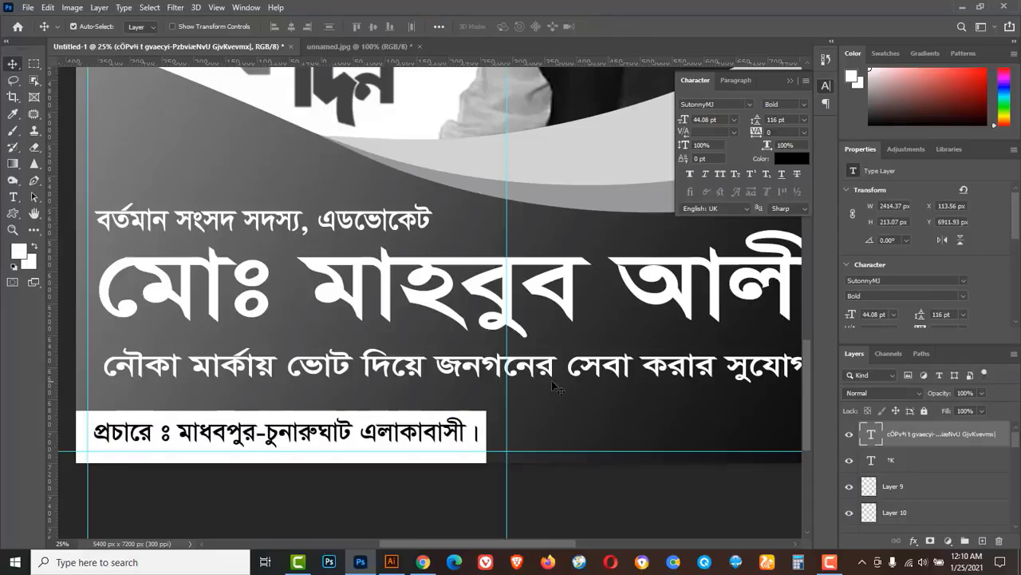
key("Left")
key("Left")
key("Left")
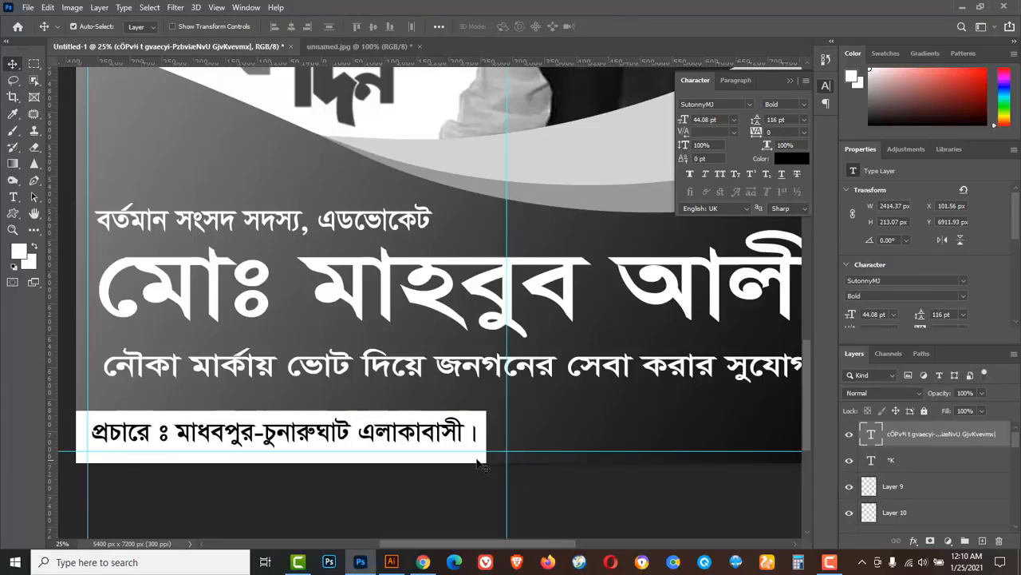
left_click(478, 461)
key("ctrl+t")
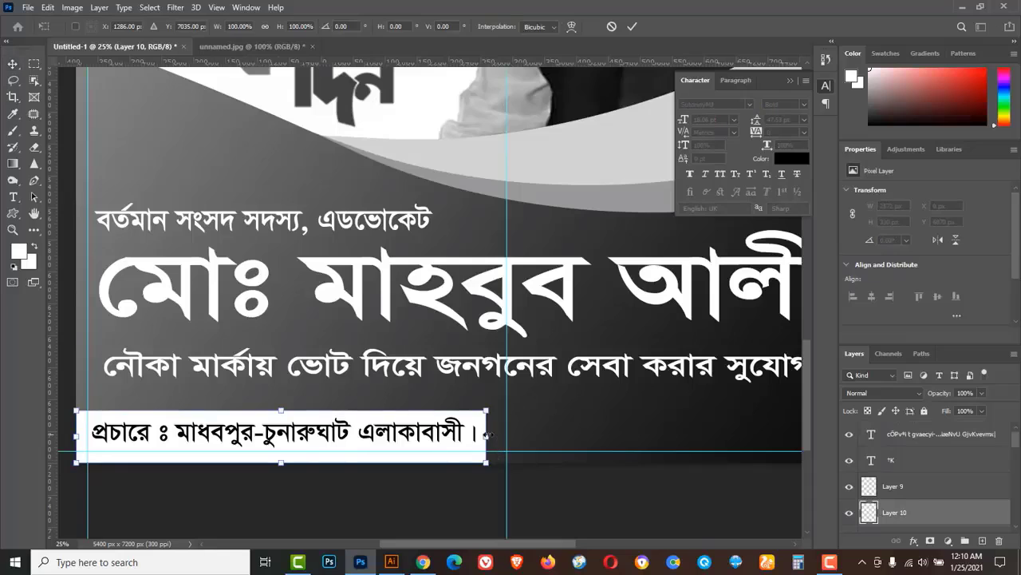
Stretch the white credit bar further to the right.
left_click_drag(488, 435, 524, 435)
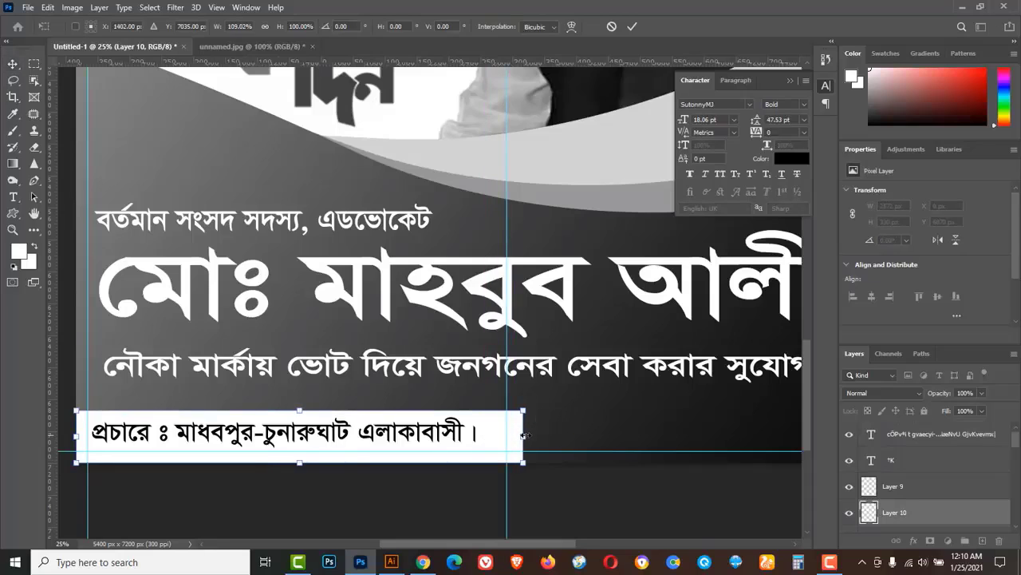
left_click(632, 26)
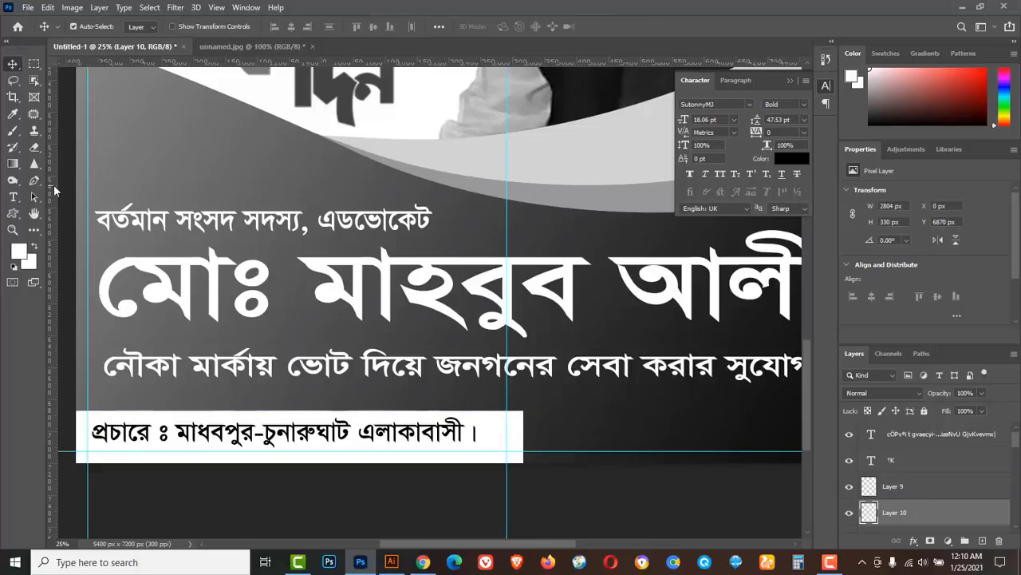
left_click(33, 182)
left_click(79, 183)
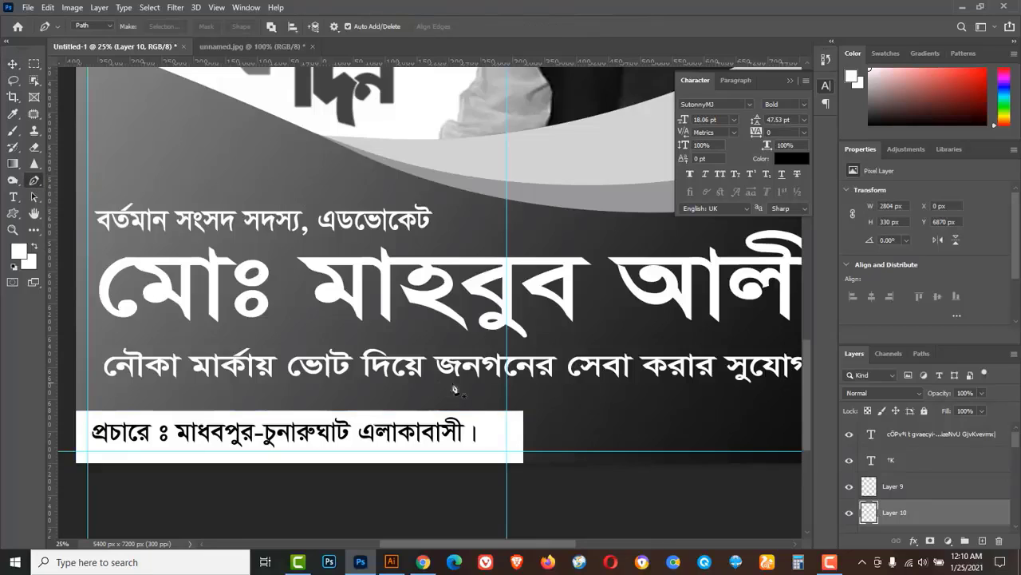
Trace a Pen path over the bar's right end and delete it for a slanted edge, then deselect.
left_click(477, 399)
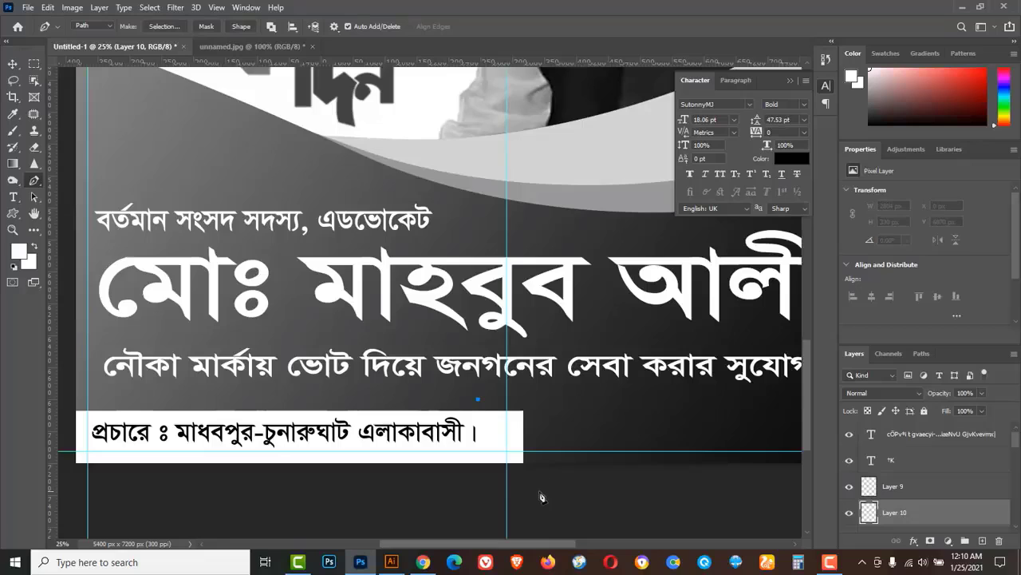
left_click(540, 490)
left_click(622, 412)
left_click_drag(520, 364, 551, 371)
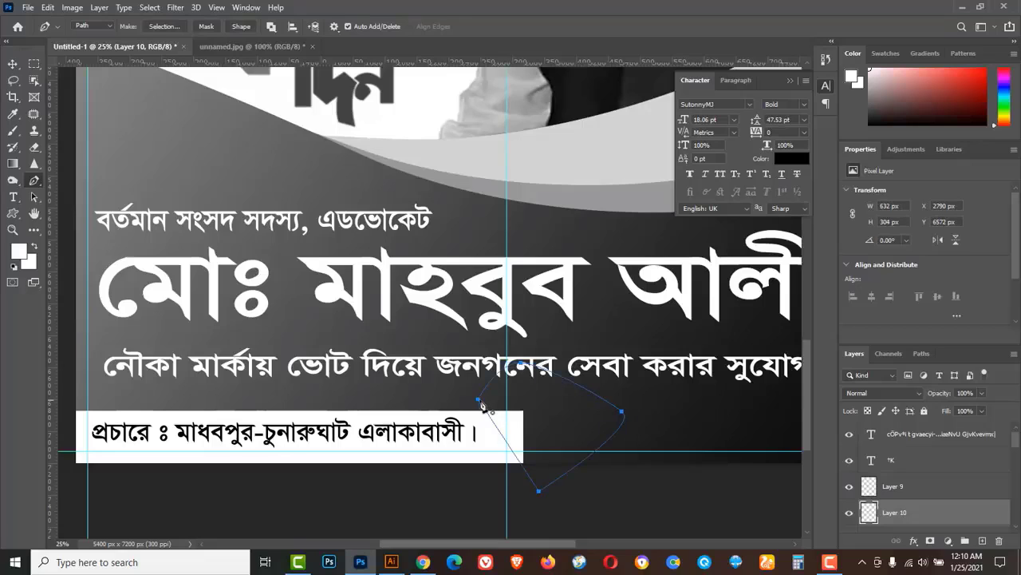
left_click(478, 400)
key("ctrl+Return")
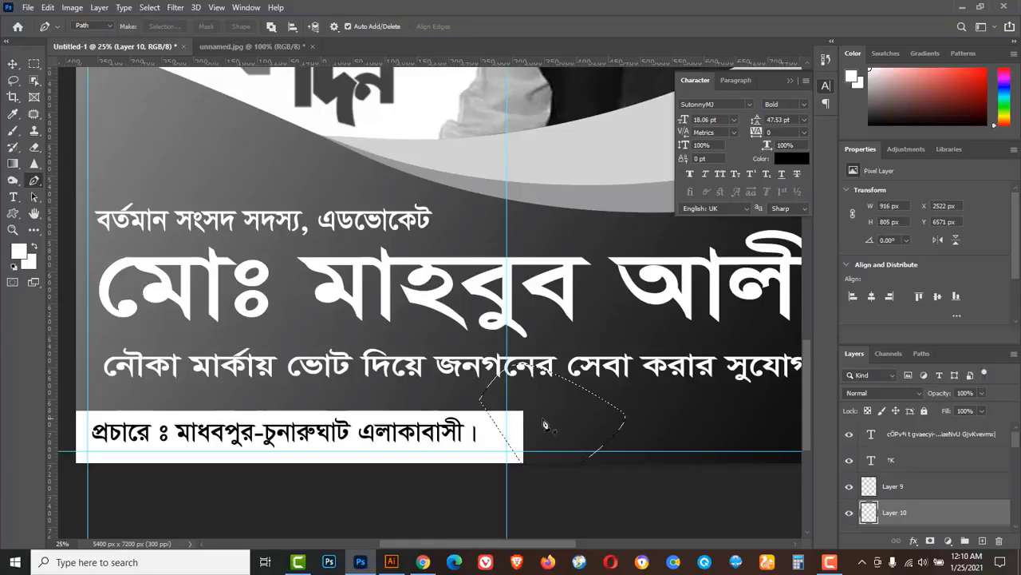
key("Delete")
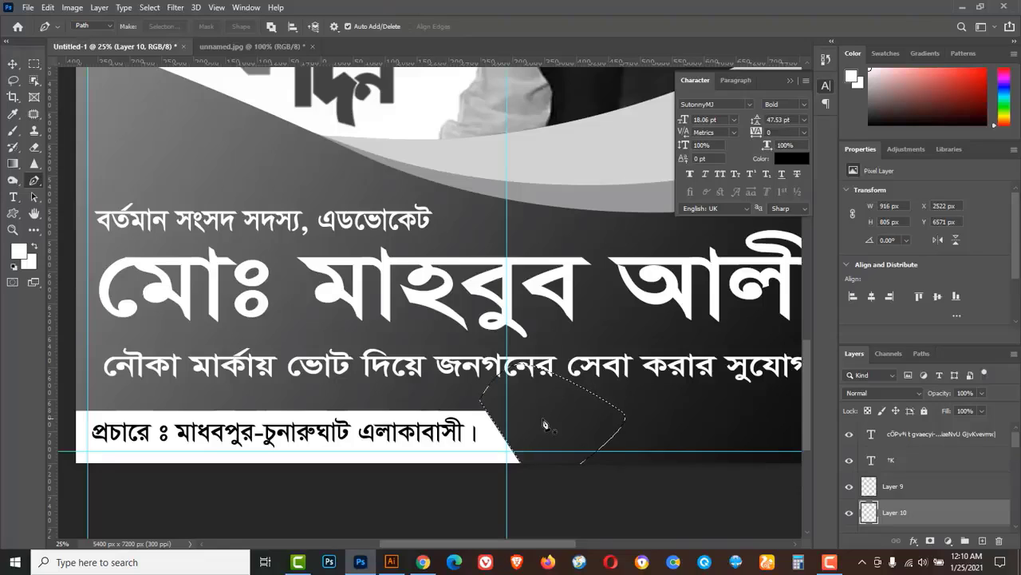
left_click(149, 7)
left_click(177, 37)
Select Layer 7 on the canvas with the Move tool and drag it.
key("v")
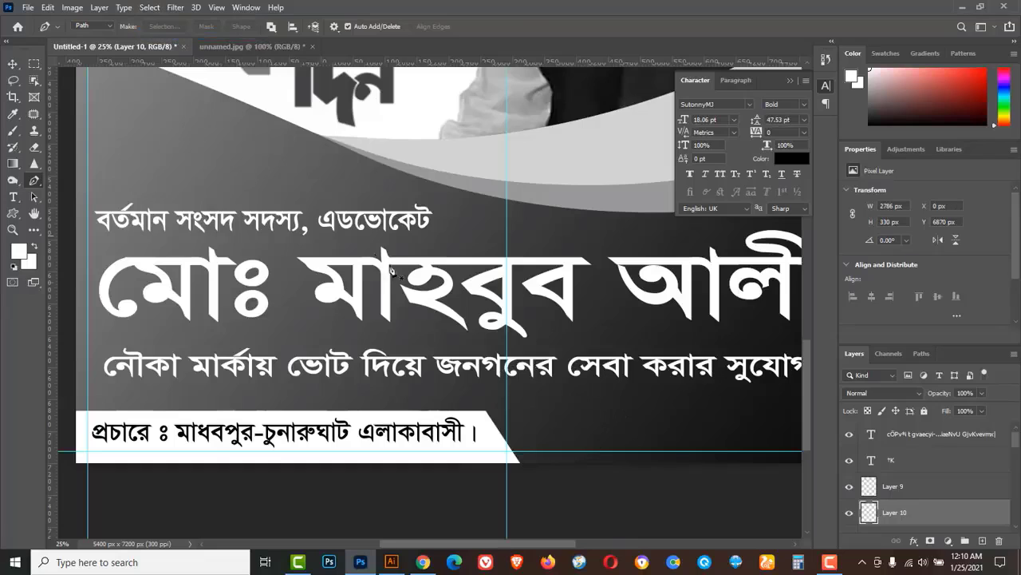
left_click(545, 439)
left_click_drag(557, 546, 595, 527)
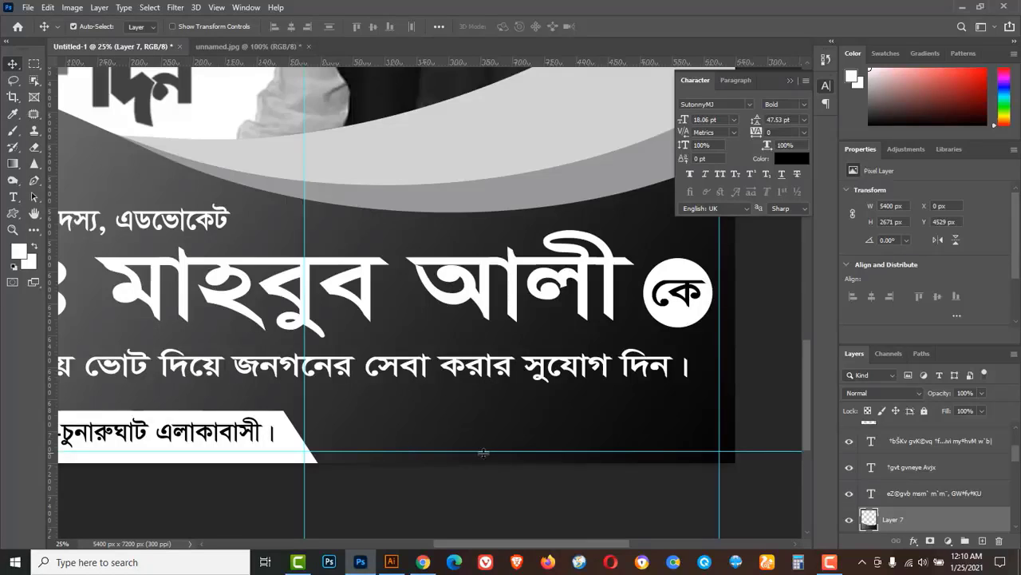
Add a white text line giving the designer's name and mobile number beside the credit bar.
left_click(14, 197)
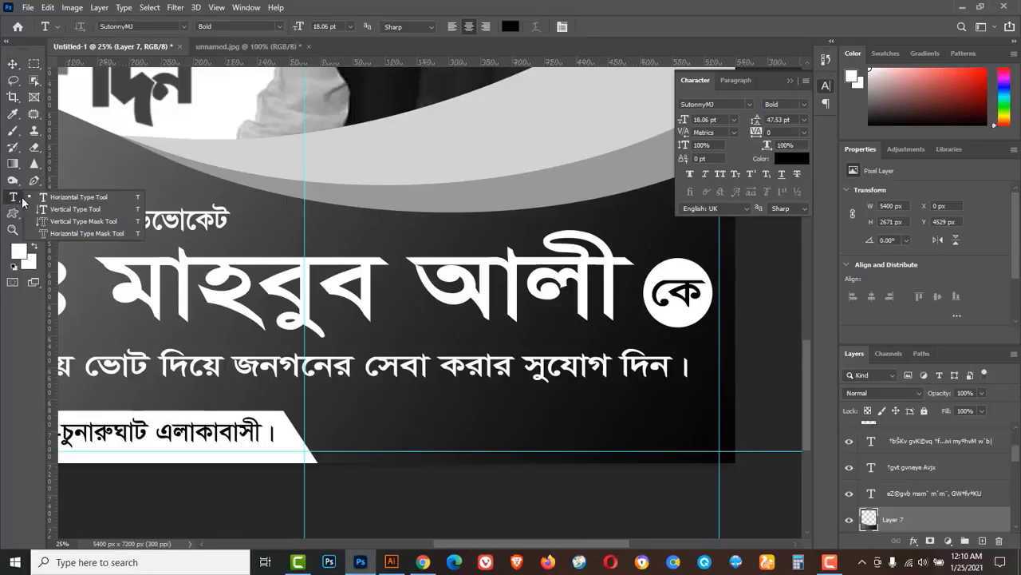
left_click(62, 198)
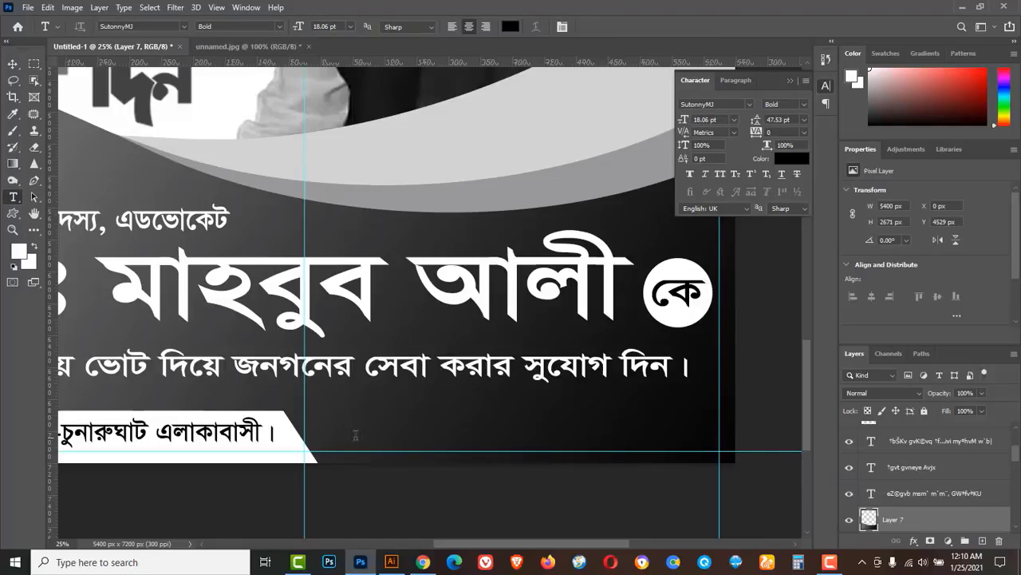
left_click(356, 434)
type("ডিজাইনার ঃ ")
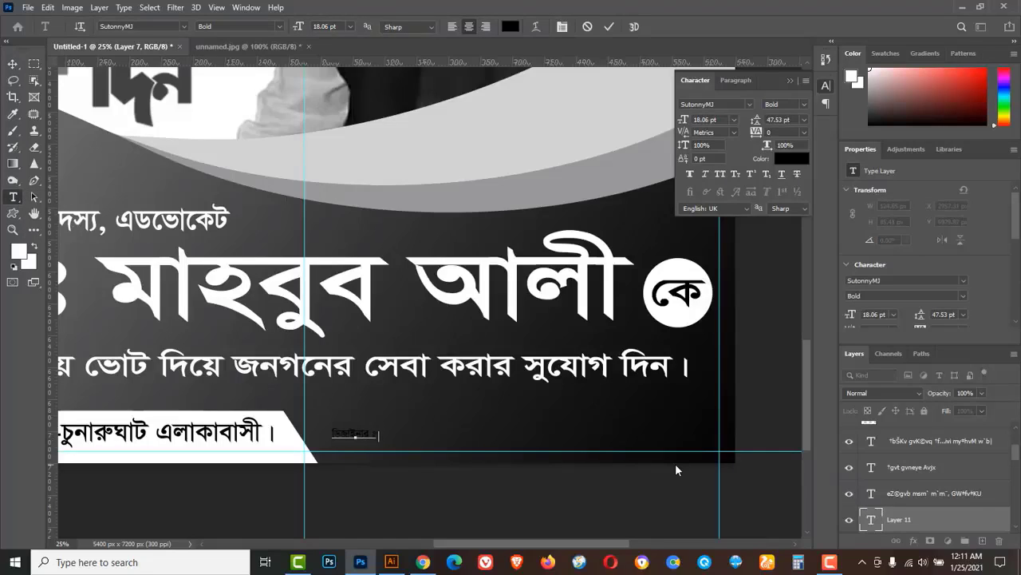
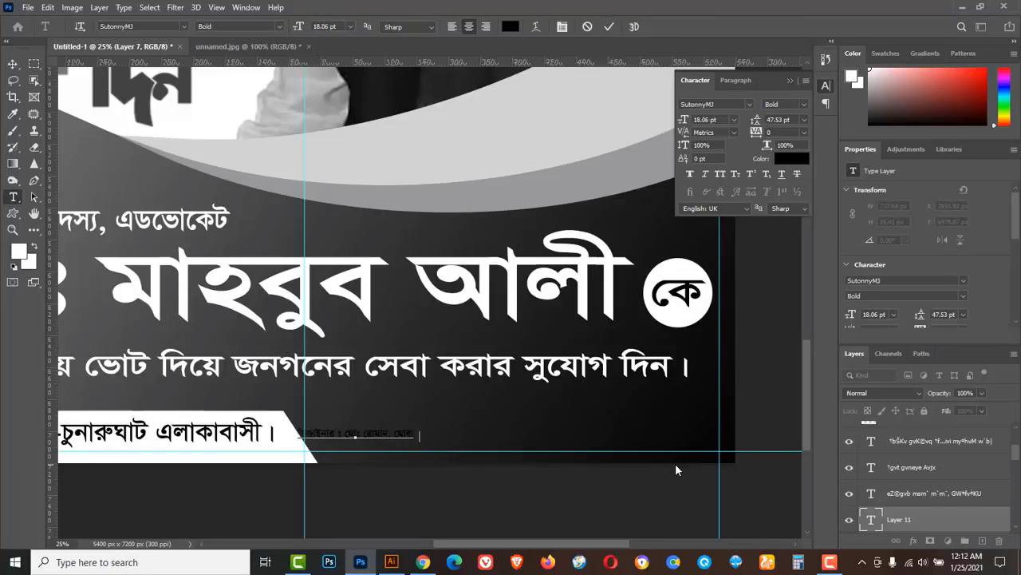
triple_click(394, 431)
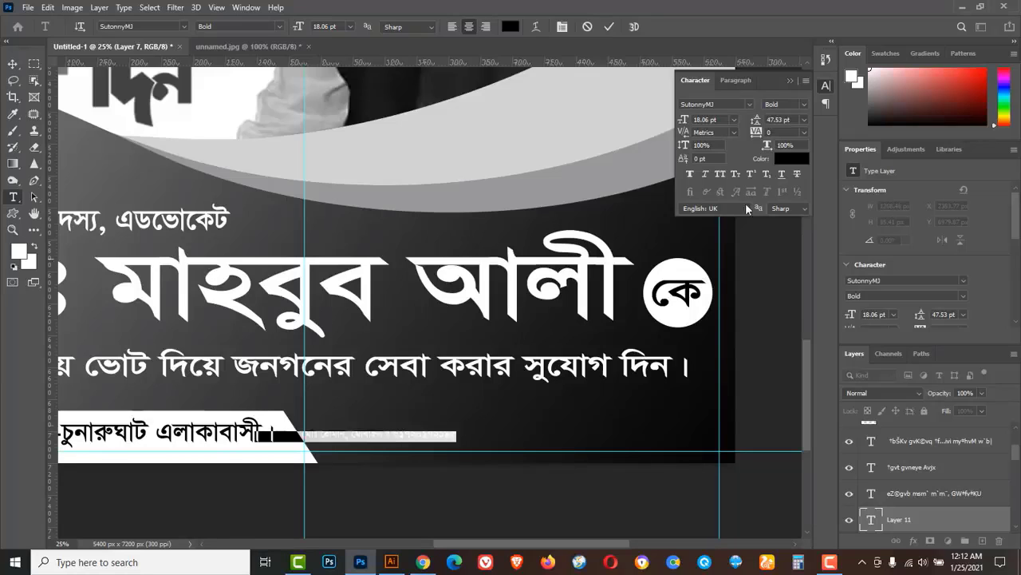
left_click(792, 158)
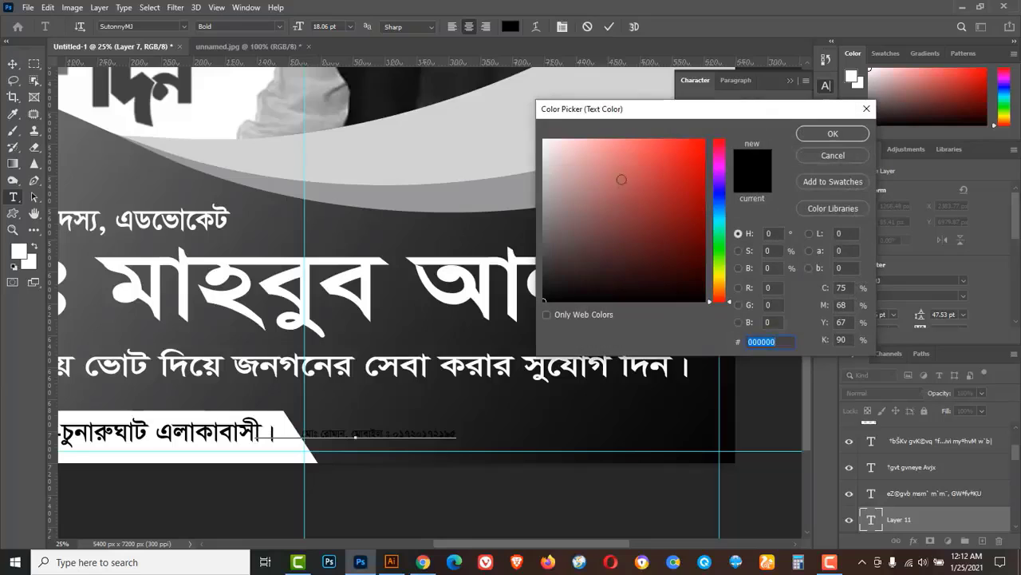
left_click(544, 144)
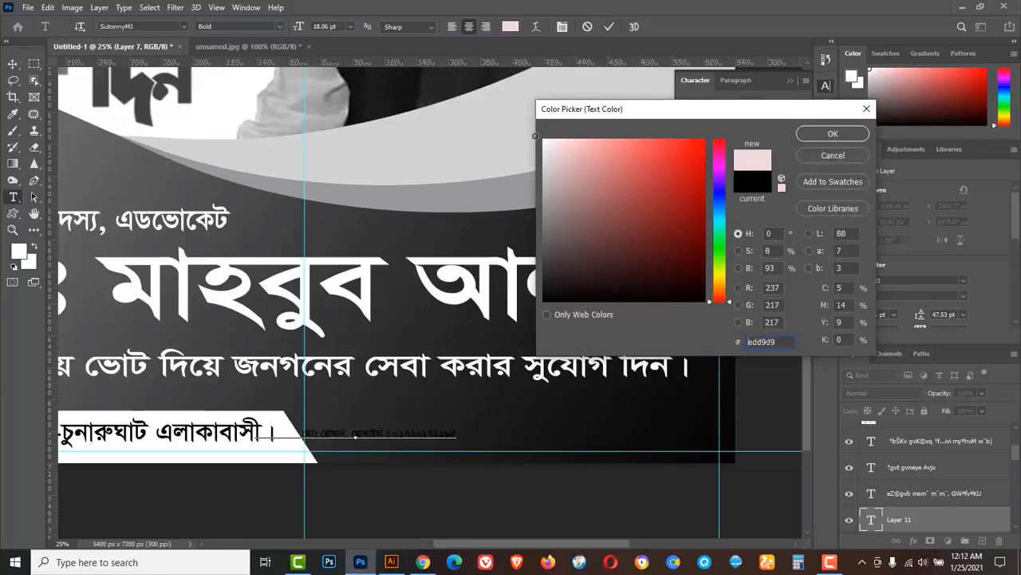
left_click(814, 133)
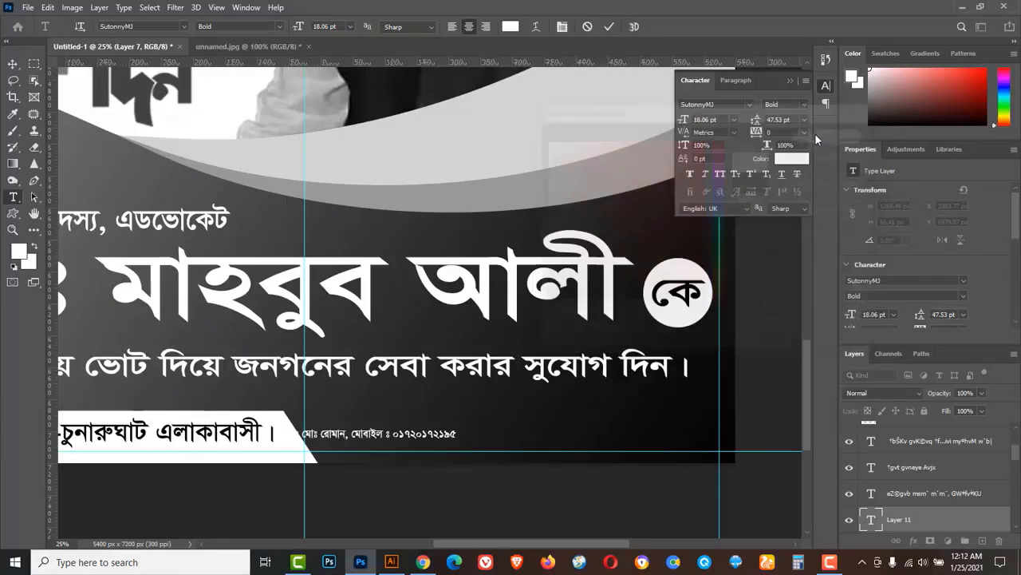
left_click(12, 64)
Enlarge the designer credit line to about 152% (32.63 pt).
key("ctrl+t")
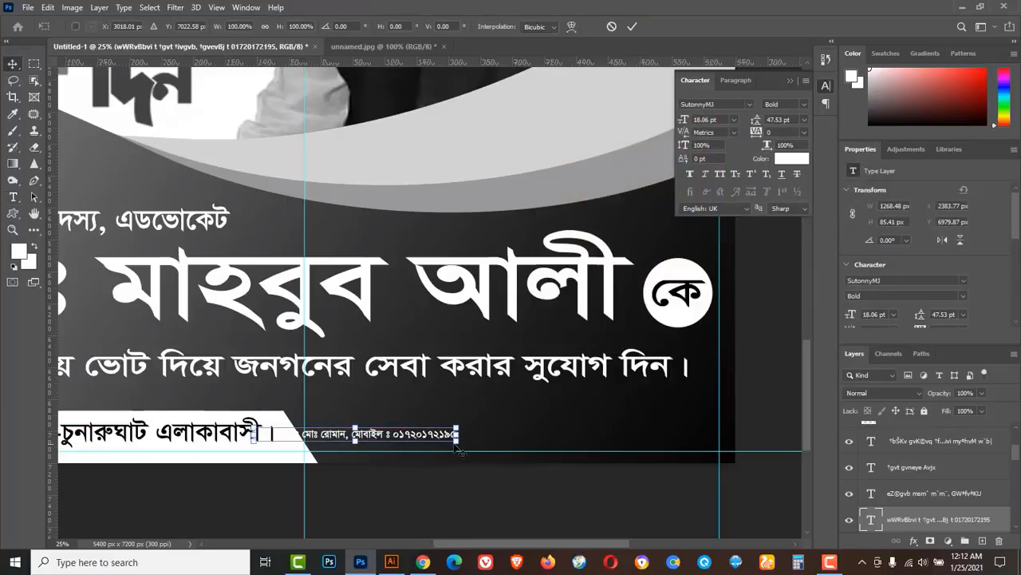
left_click_drag(457, 442, 666, 438)
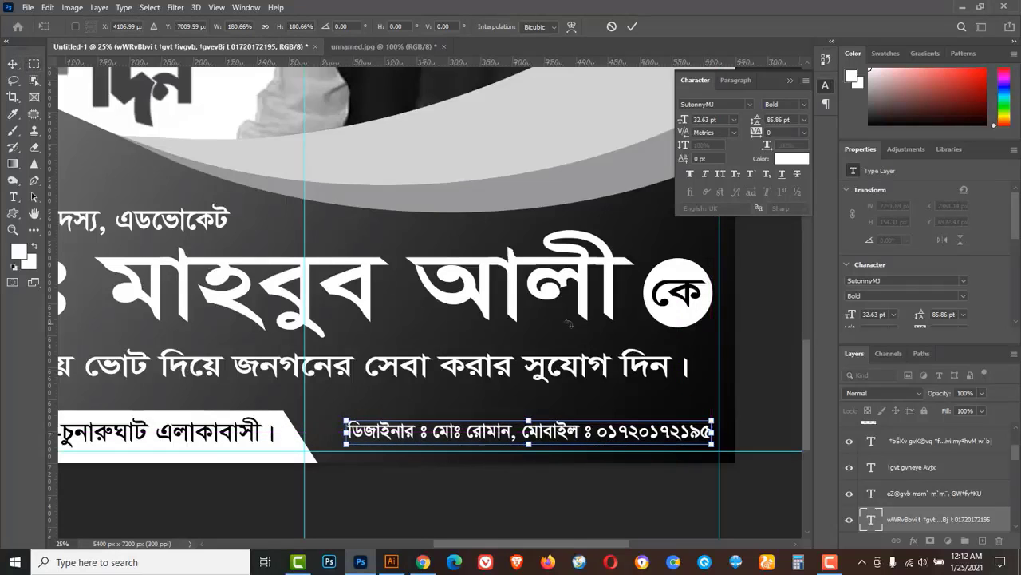
left_click(632, 26)
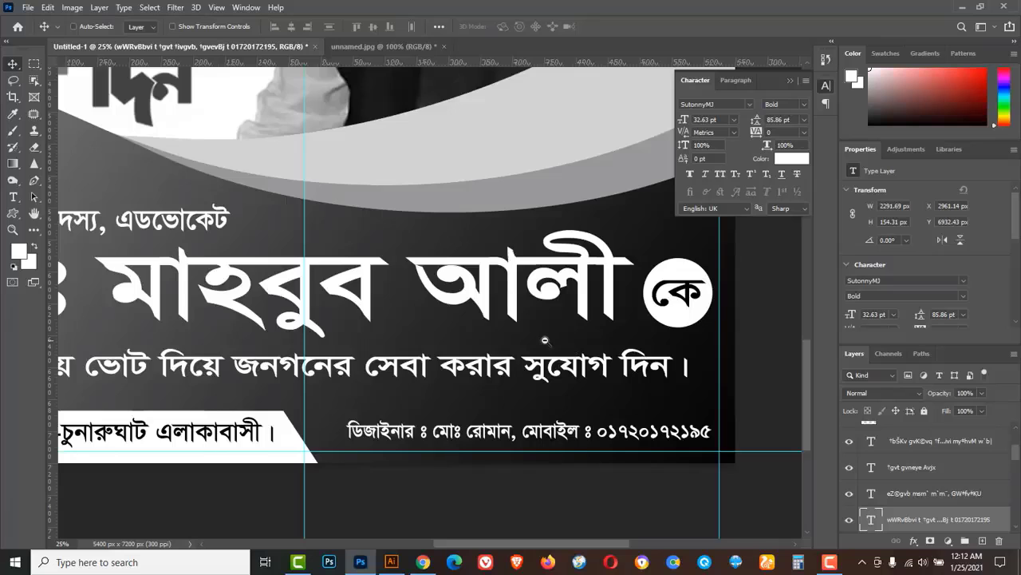
Move the boat copy onto the portrait's lower right and raise its layer above the photo.
scroll(545, 340, "down", 3)
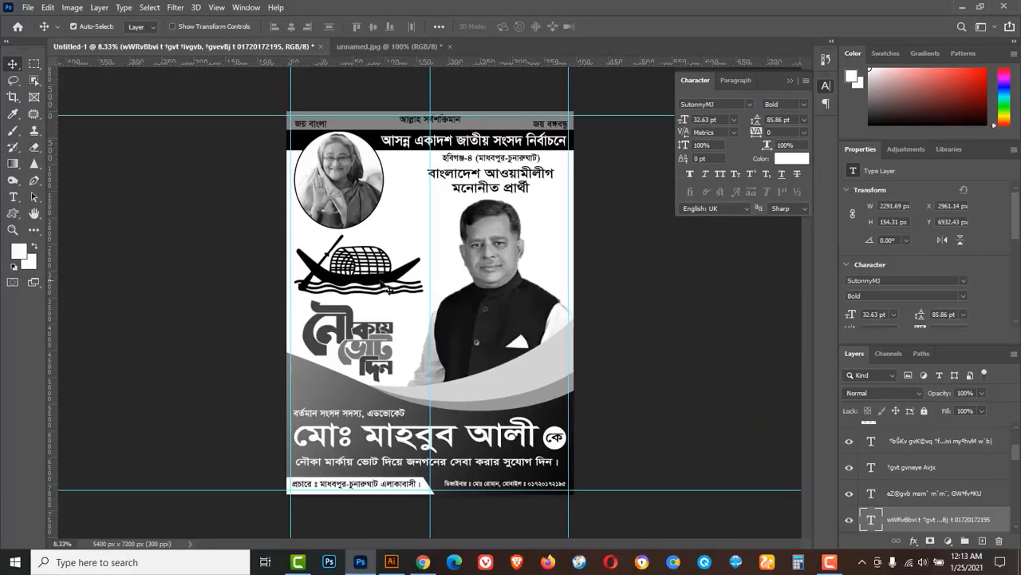
left_click_drag(375, 281, 541, 397)
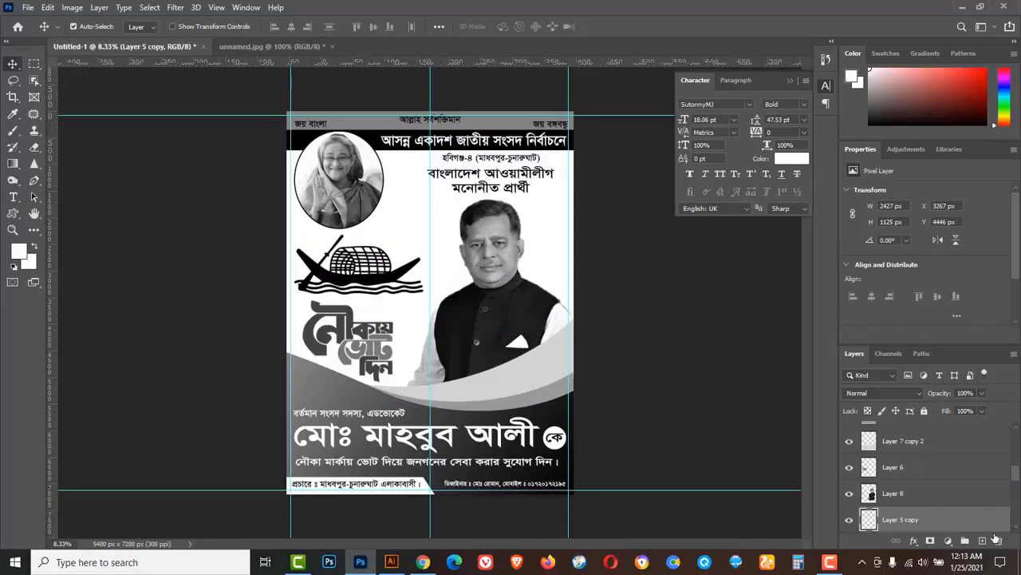
left_click_drag(1002, 528, 983, 440)
left_click_drag(982, 429, 982, 428)
Shrink the boat copy to about 58% (1401 × 649 px), bring it to the top, and nudge it.
scroll(964, 480, "down", 1)
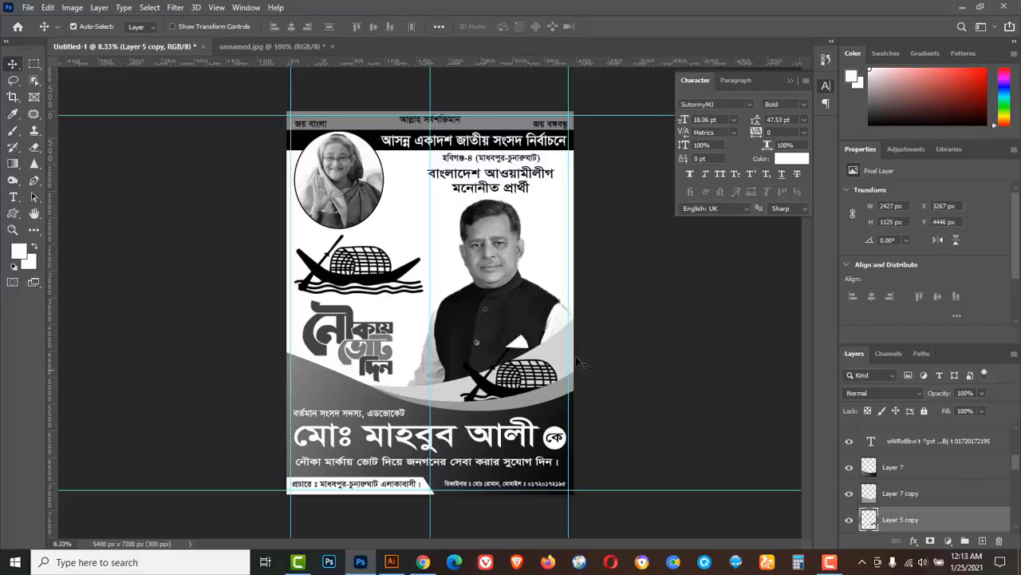
key("ctrl+t")
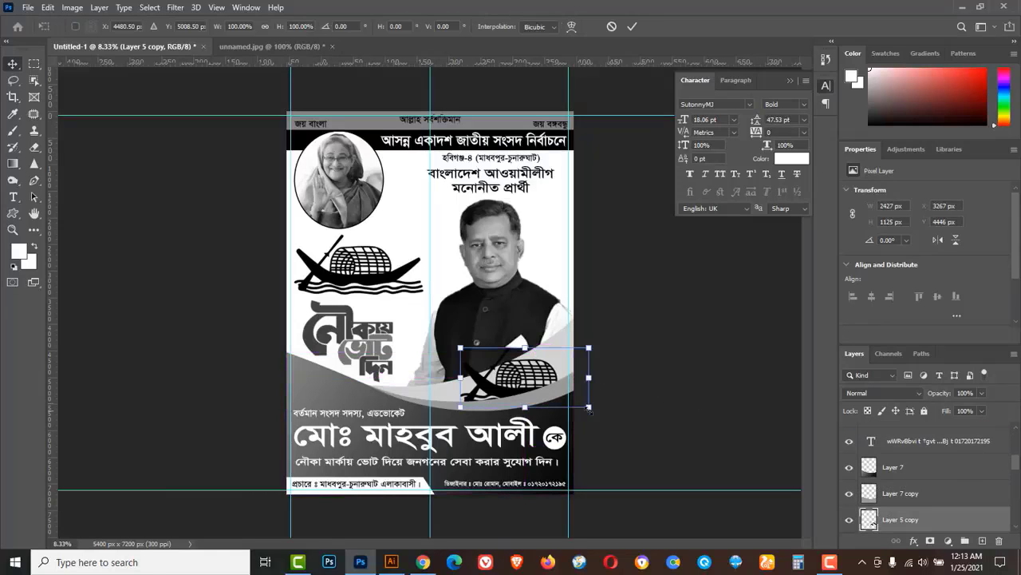
left_click_drag(589, 408, 554, 396)
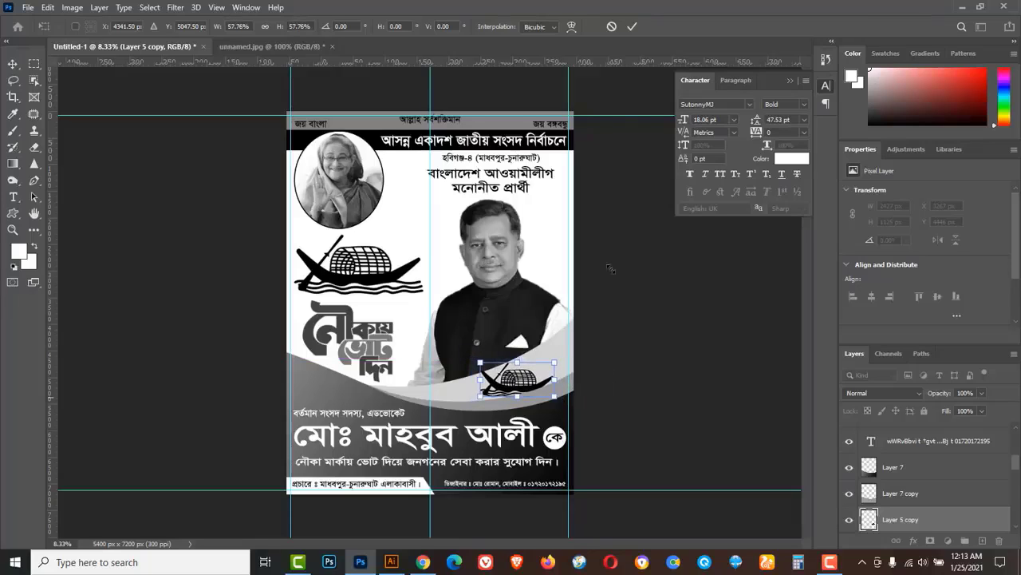
left_click(632, 26)
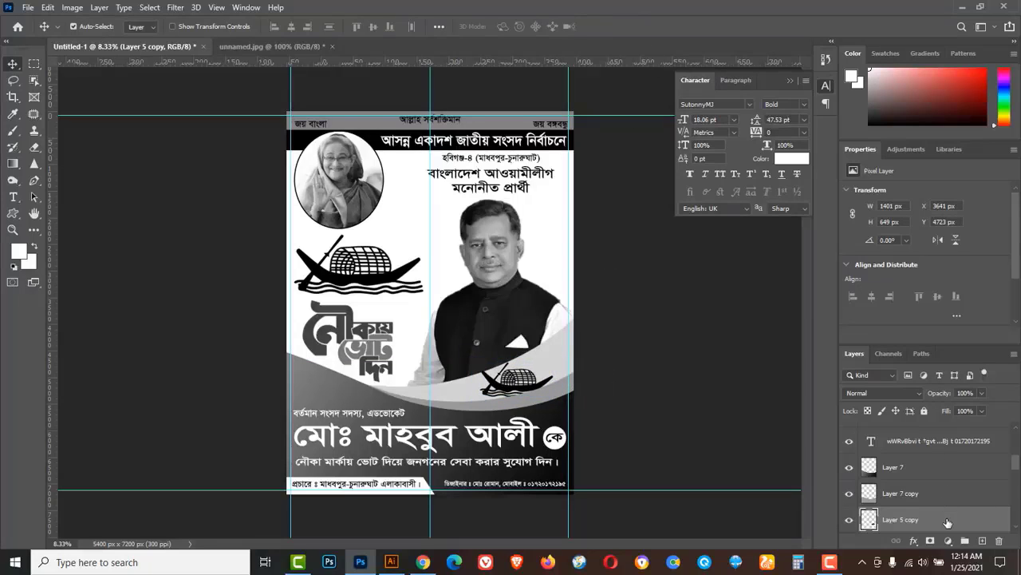
left_click_drag(940, 525, 951, 441)
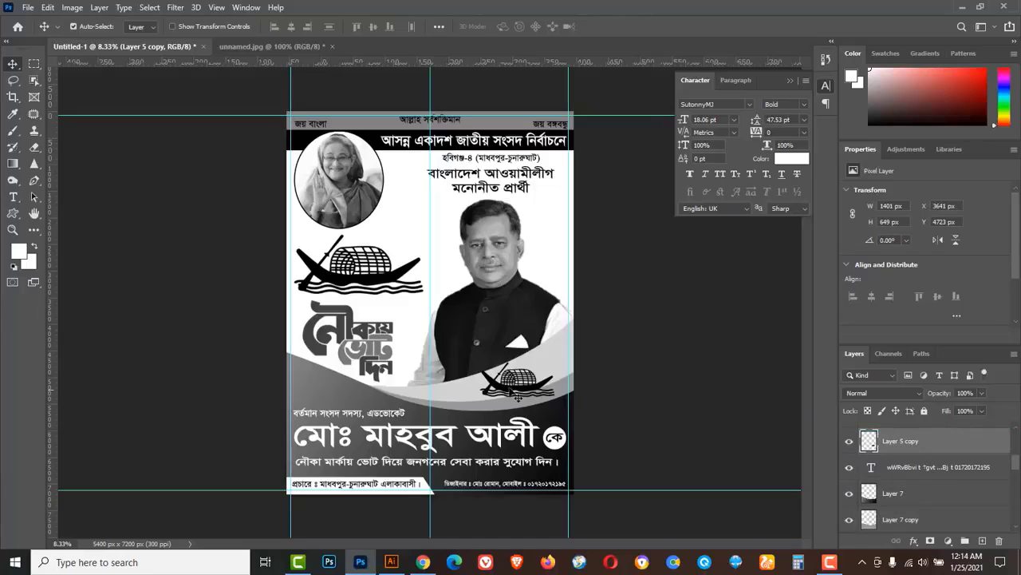
mouse_move(518, 390)
left_mouse_down()
mouse_move(510, 393)
mouse_move(518, 406)
left_mouse_up()
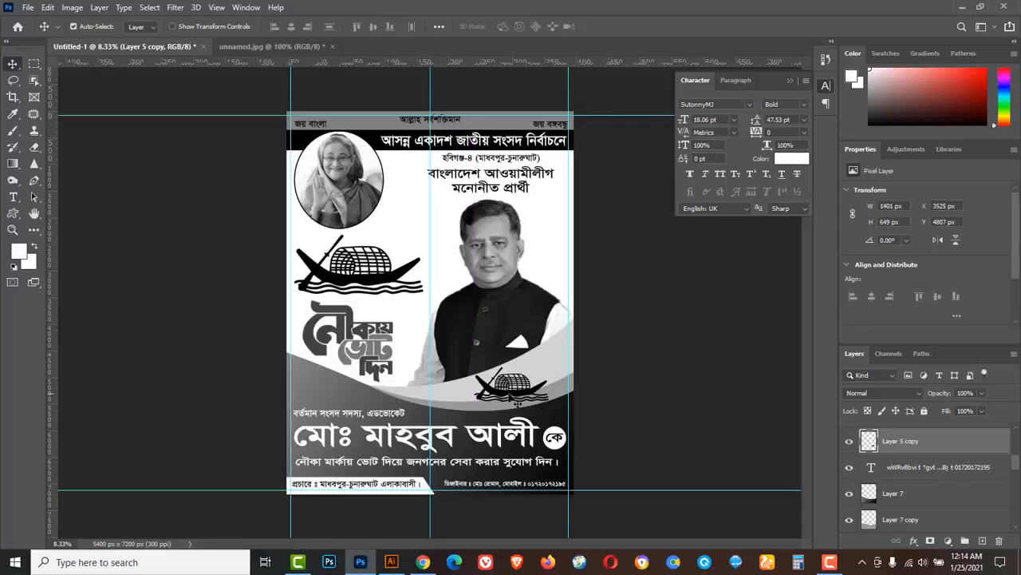
Add a 25 px white outside stroke to the boat copy on Layer 5 copy.
double_click(897, 441)
left_click_drag(629, 88, 701, 78)
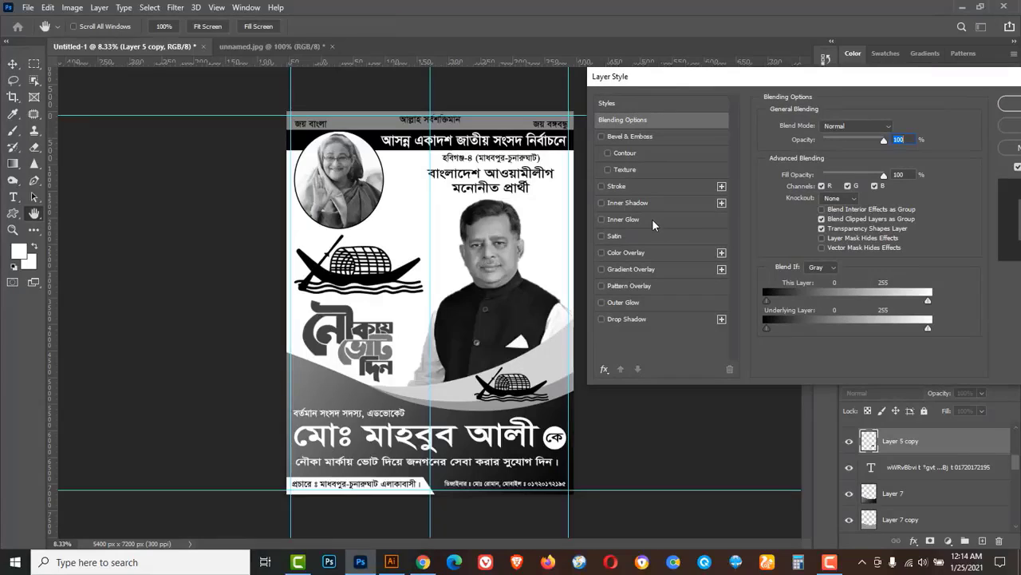
left_click(617, 186)
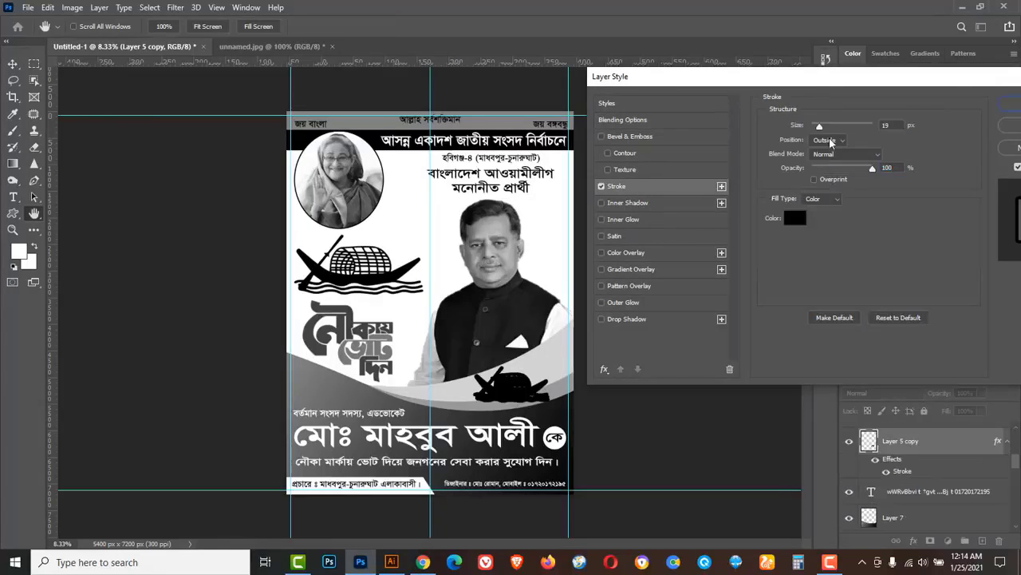
left_click(792, 217)
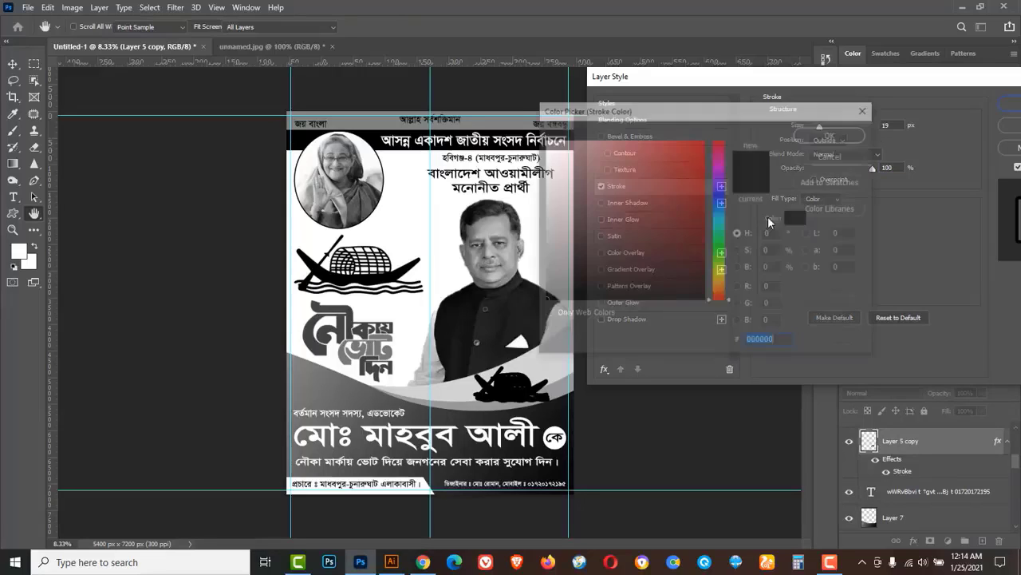
left_click_drag(563, 155, 543, 138)
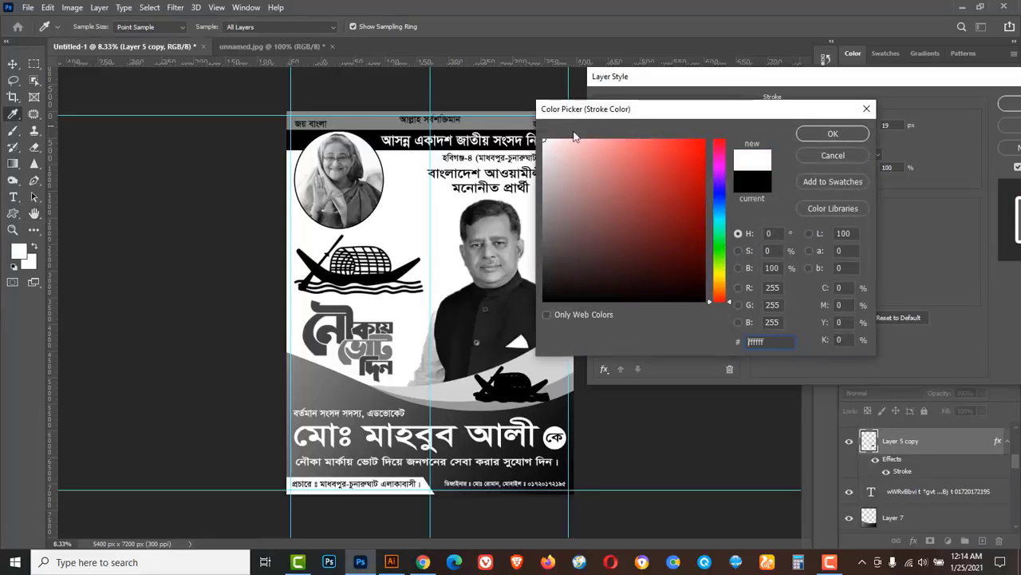
left_click(830, 134)
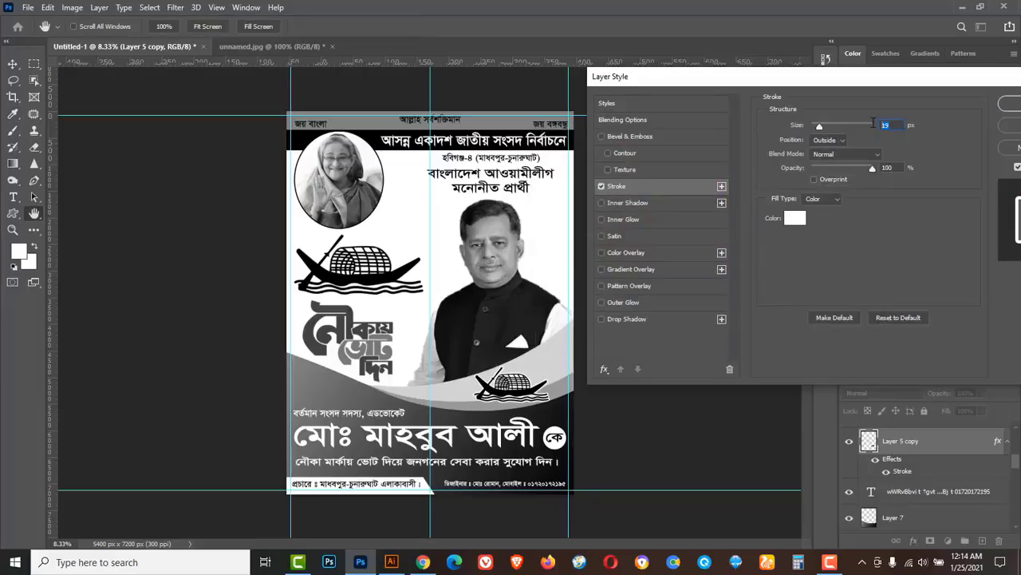
key("Up")
key("Up")
key("Up")
left_click_drag(964, 77, 917, 72)
left_click(991, 100)
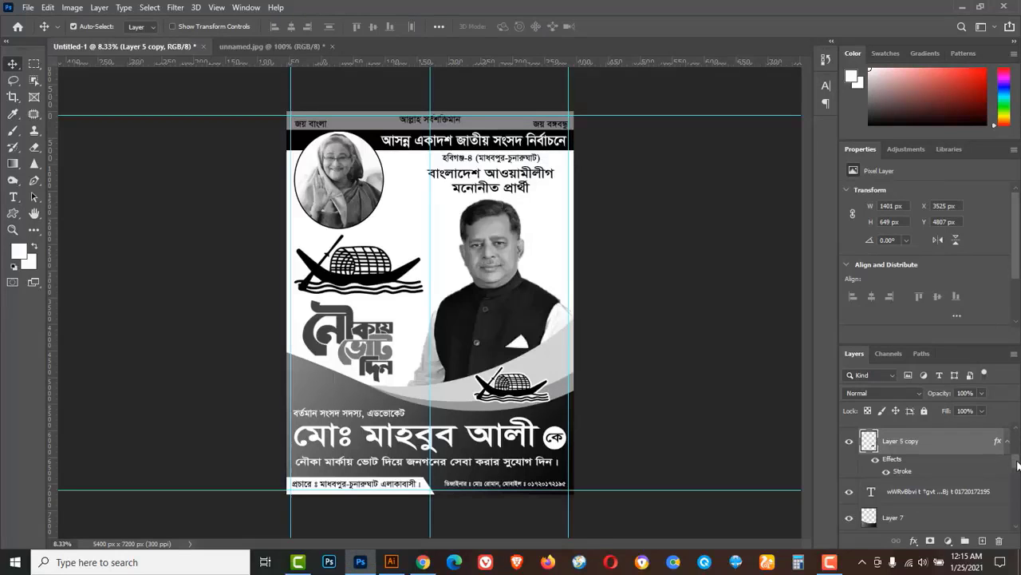
Select every layer from the topmost text layer down to Layer 1.
left_click_drag(1018, 464, 1018, 439)
left_click(939, 435)
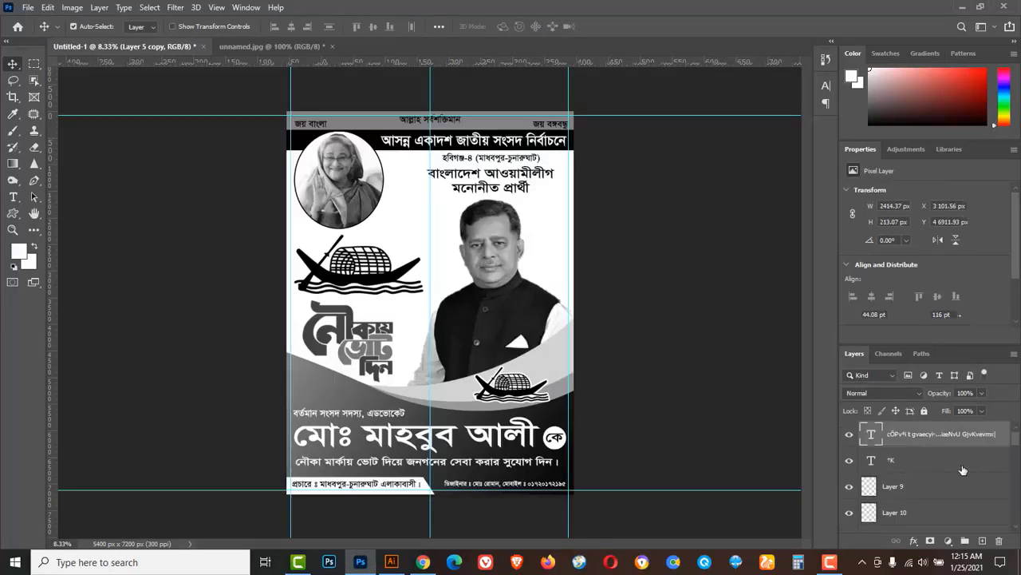
scroll(992, 492, "down", 3)
left_click_drag(1014, 475, 1018, 519)
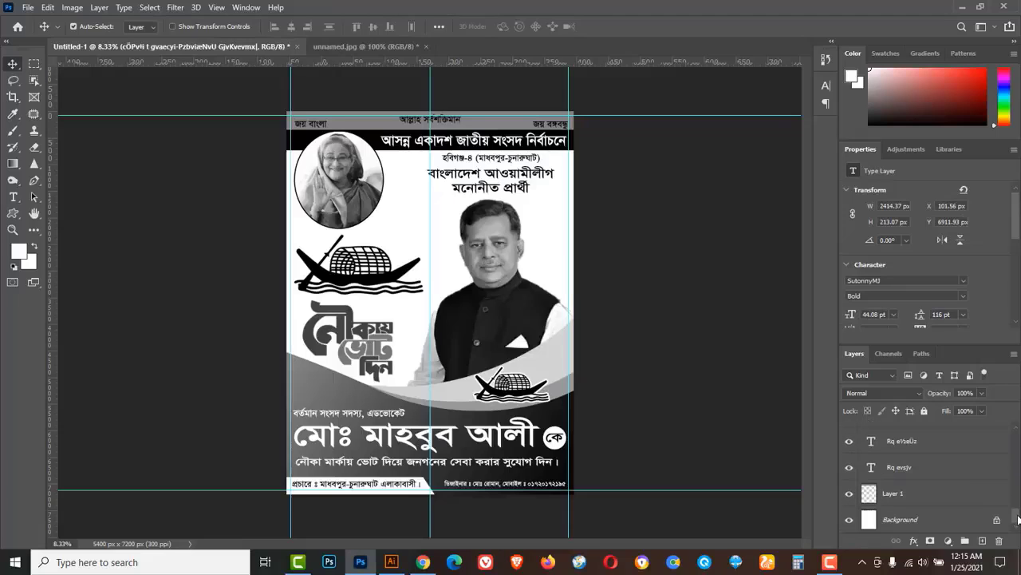
left_click(929, 494, "shift")
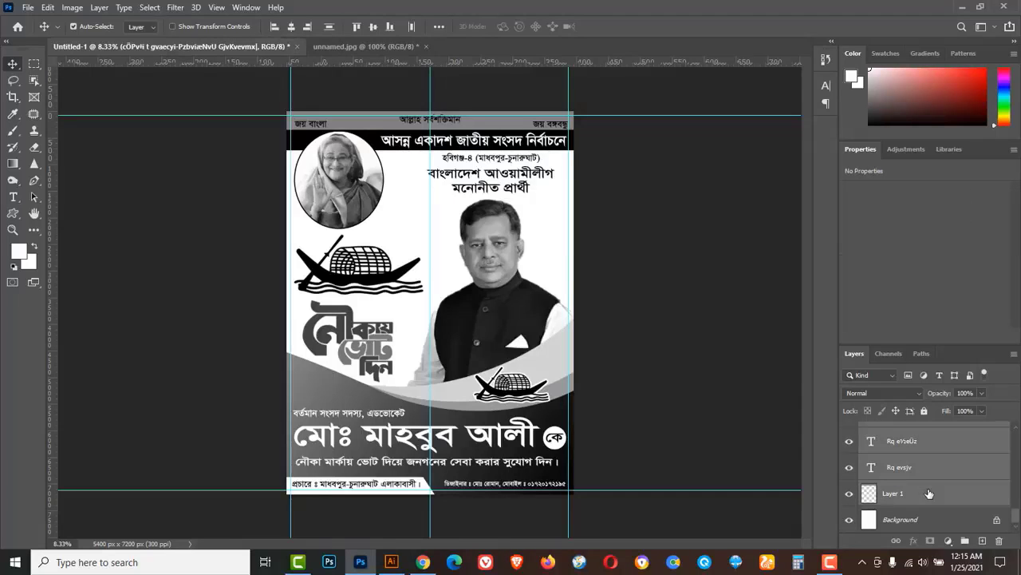
Scale all selected poster layers together to about 97.2% so a white border shows.
key("ctrl+t")
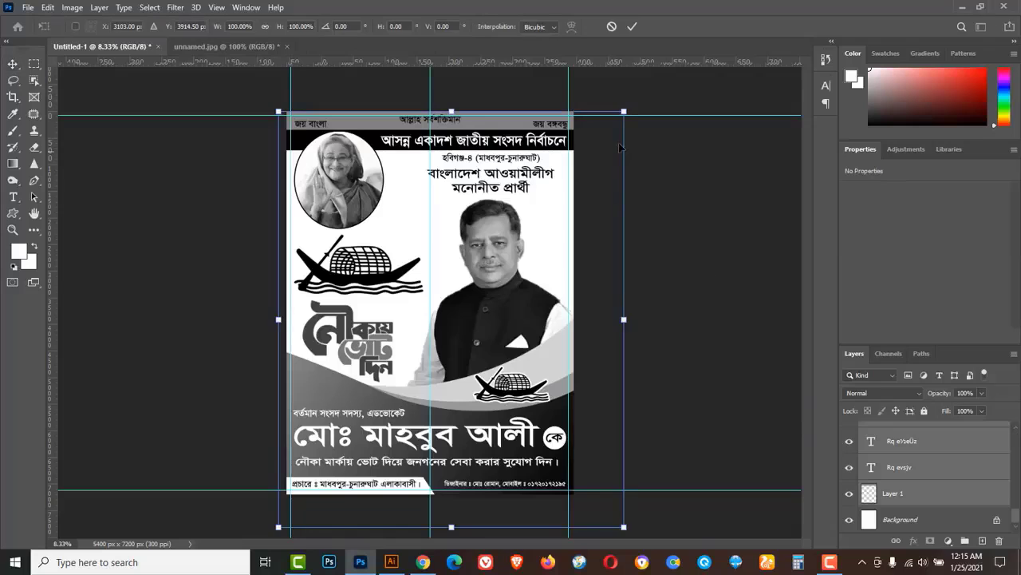
left_click_drag(625, 111, 620, 115)
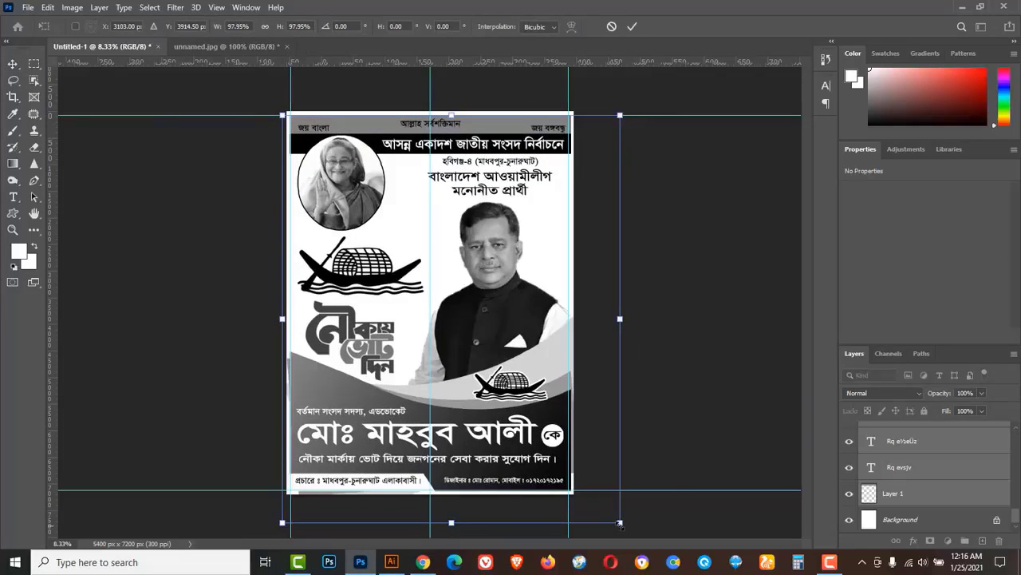
left_click_drag(620, 523, 617, 521)
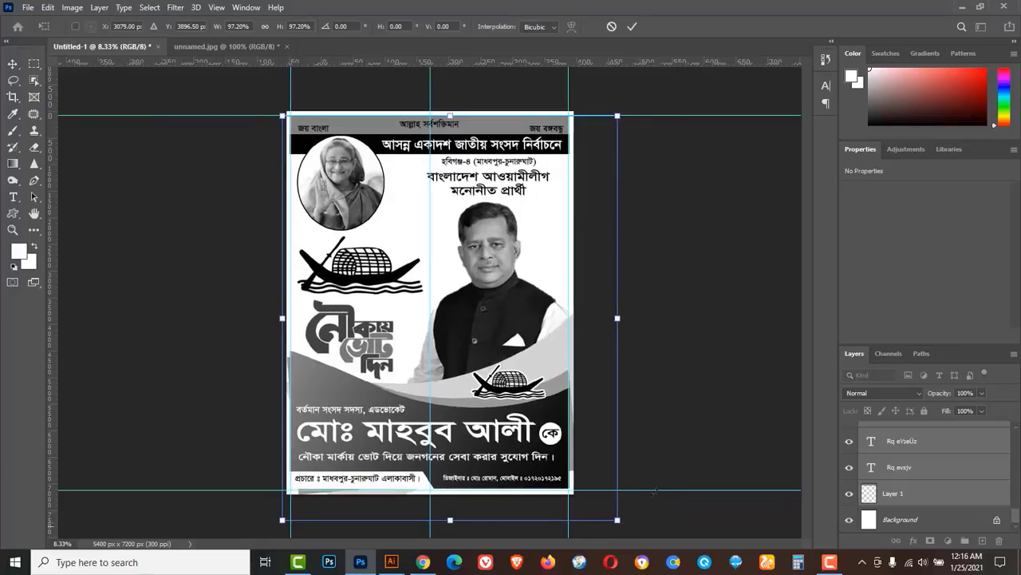
left_click(632, 28)
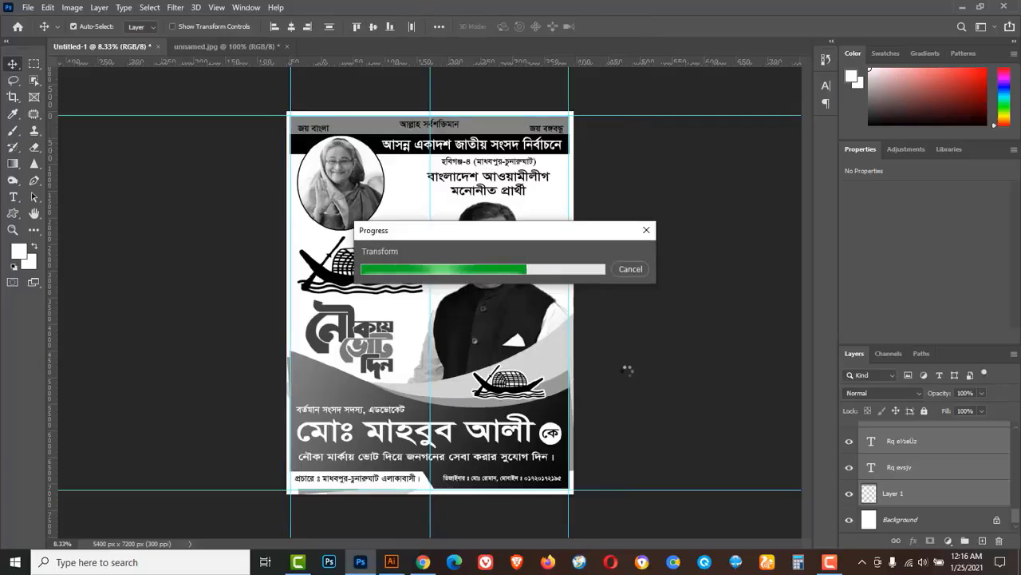
left_click(34, 64)
left_click(96, 68)
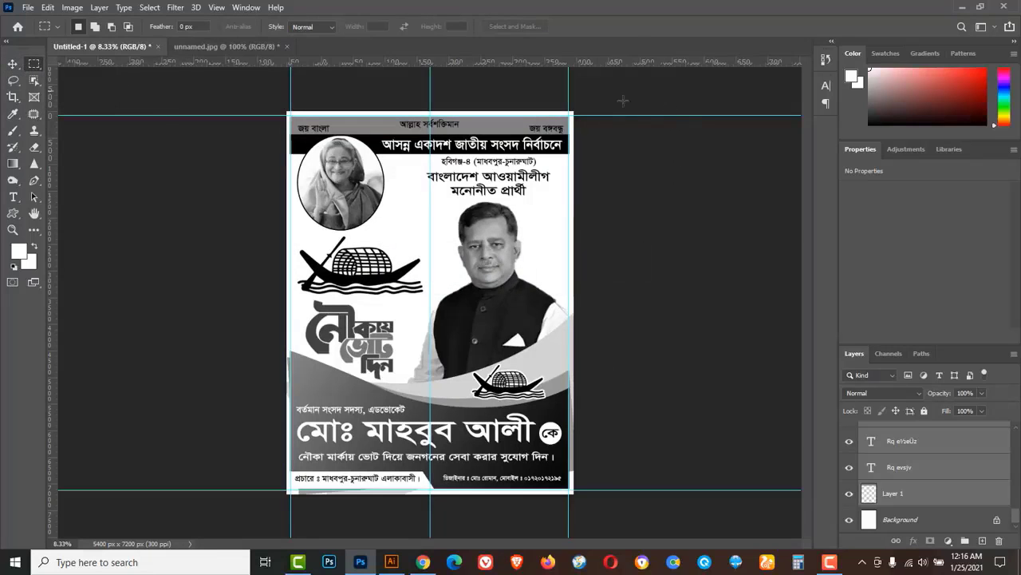
Marquee a 101 px strip along the poster's right edge and zoom in on it.
left_click_drag(568, 113, 573, 495)
left_click(565, 358, "ctrl")
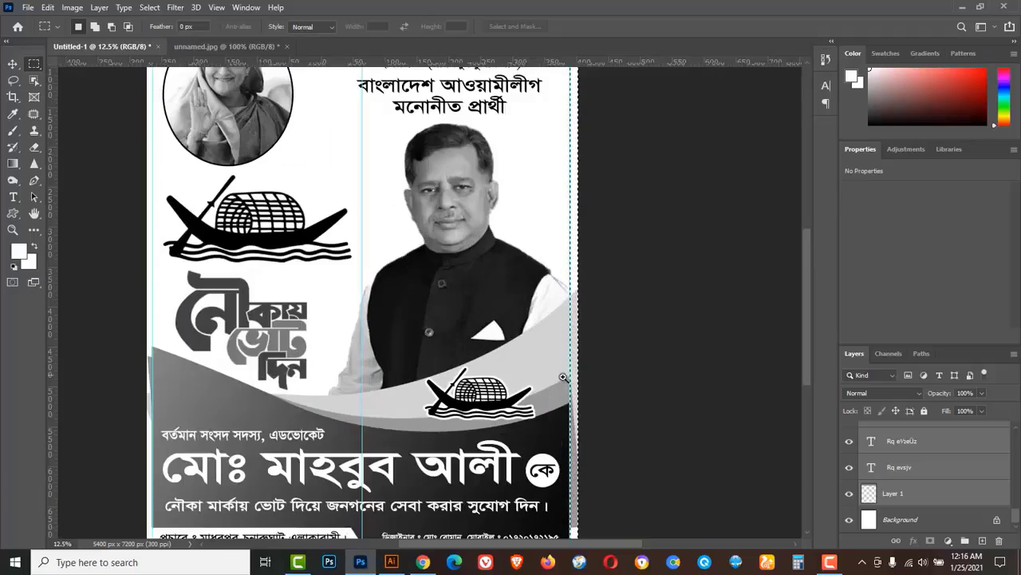
left_click(559, 407, "ctrl")
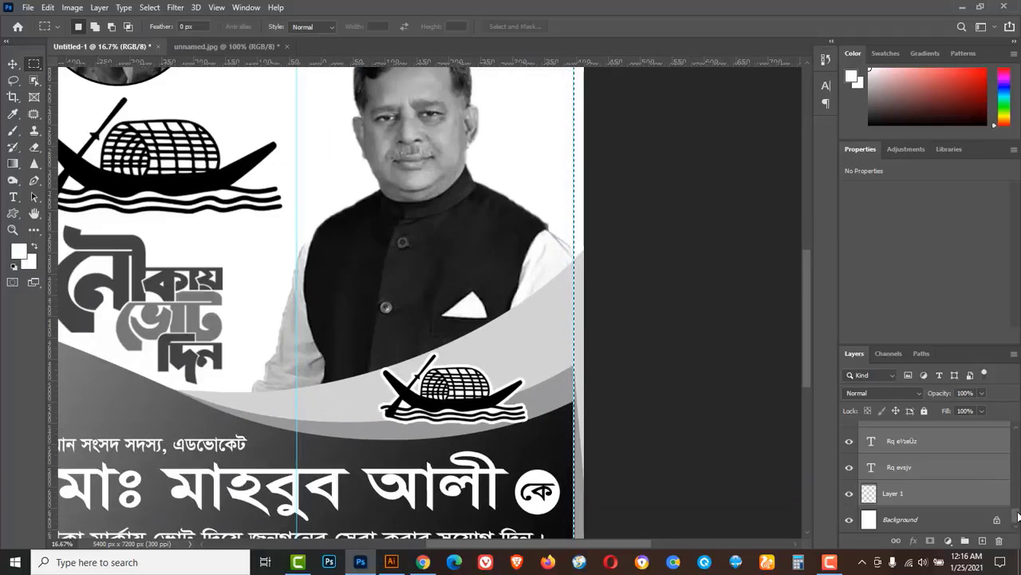
left_click_drag(1017, 517, 1017, 478)
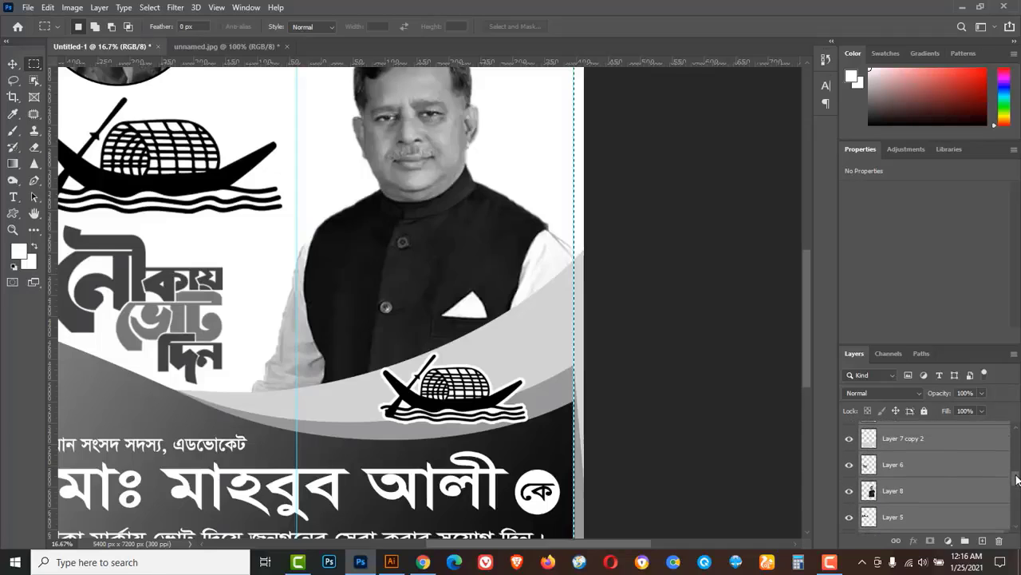
Clear the right-edge strip from Layer 7 and its copies, then select Layer 8.
left_click(907, 456)
left_click(898, 439)
left_click(849, 438)
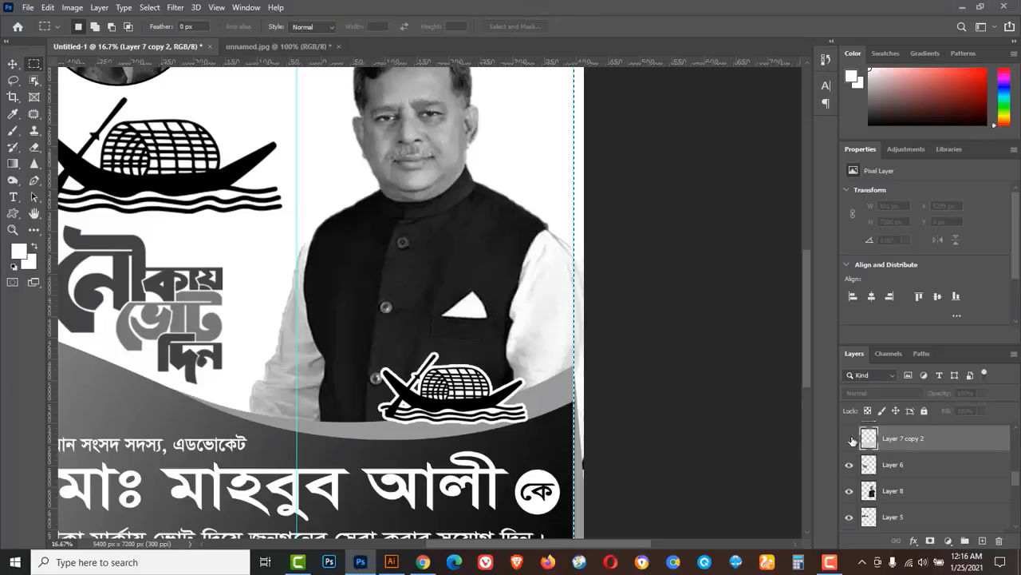
left_click(849, 438)
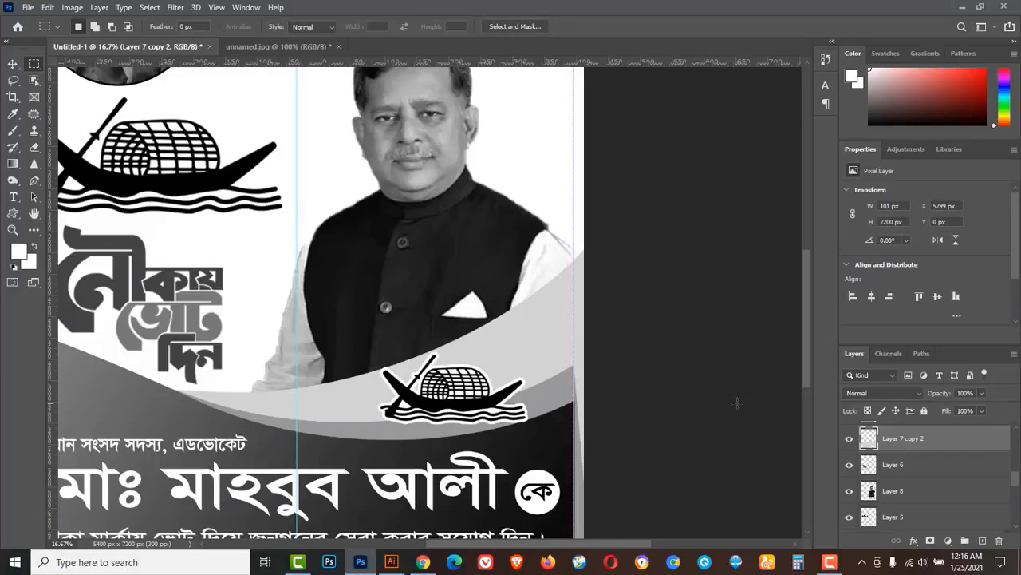
scroll(920, 466, "up", 2)
left_click(912, 467)
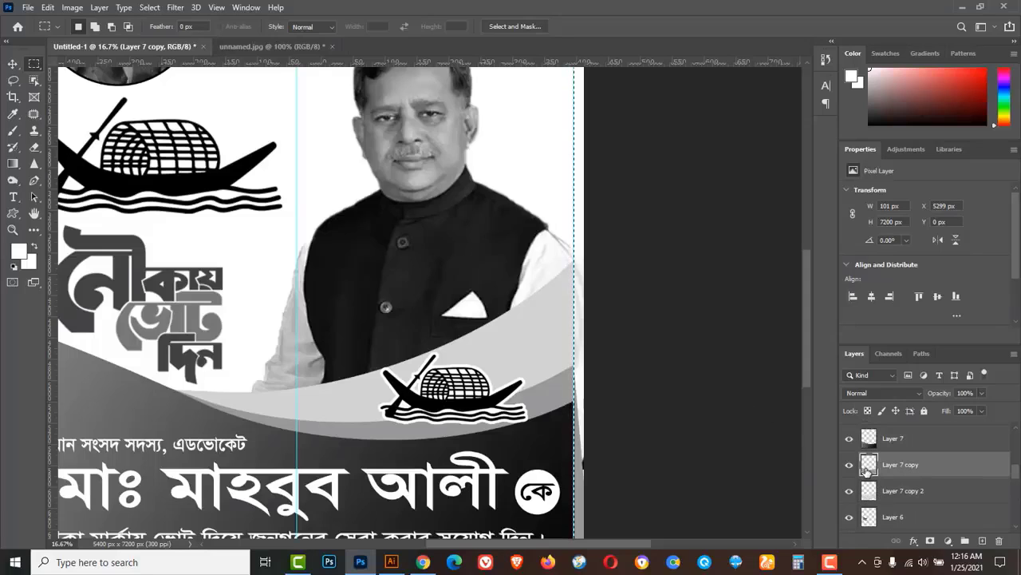
left_click(925, 440)
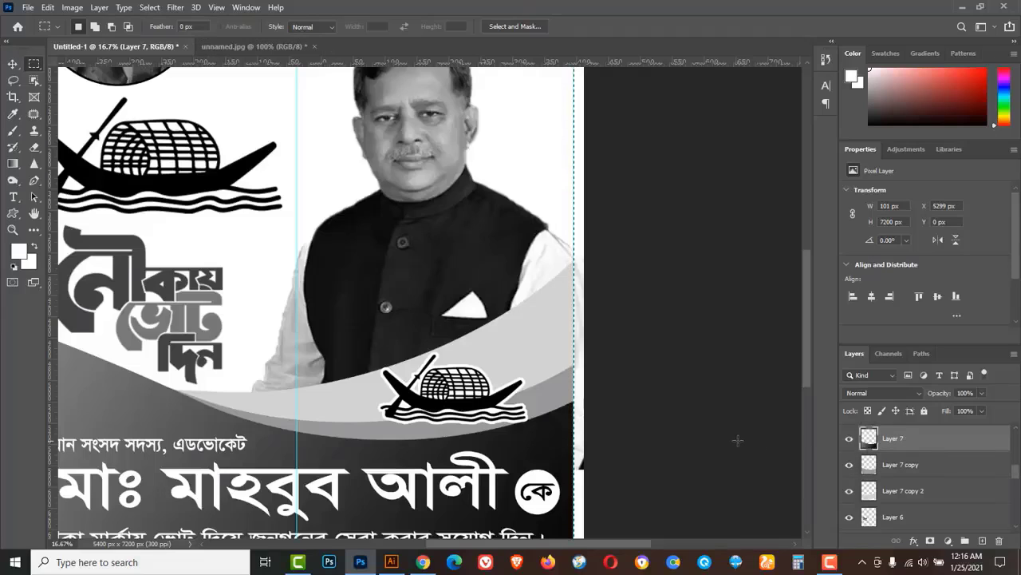
scroll(895, 478, "up", 3)
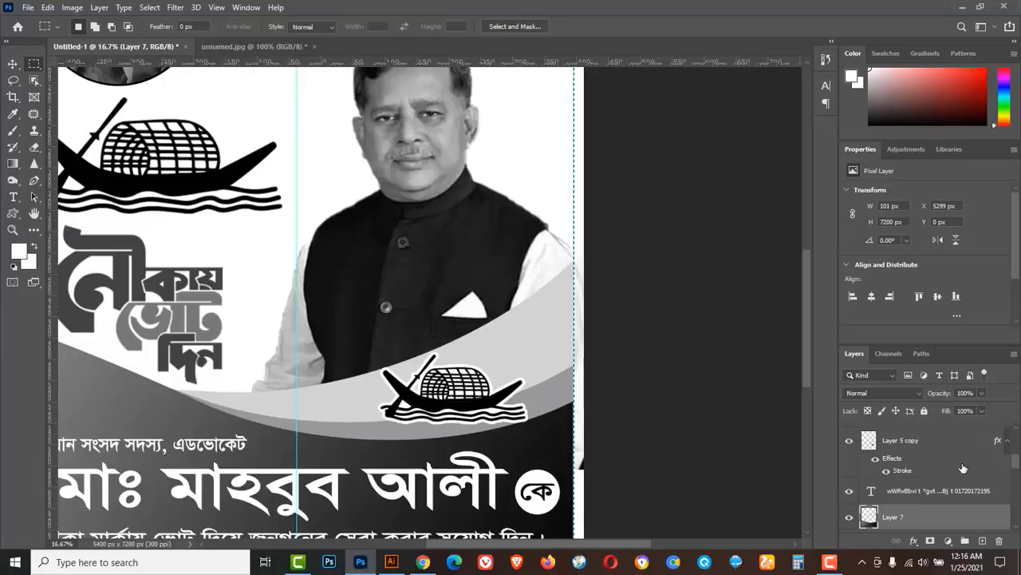
scroll(964, 467, "up", 2)
scroll(962, 468, "down", 5)
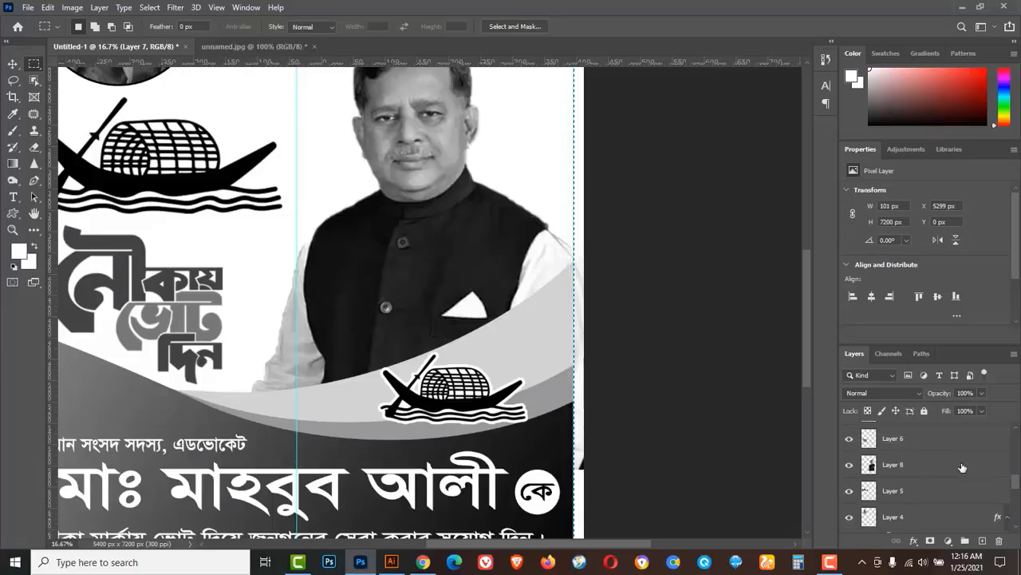
left_click(920, 466)
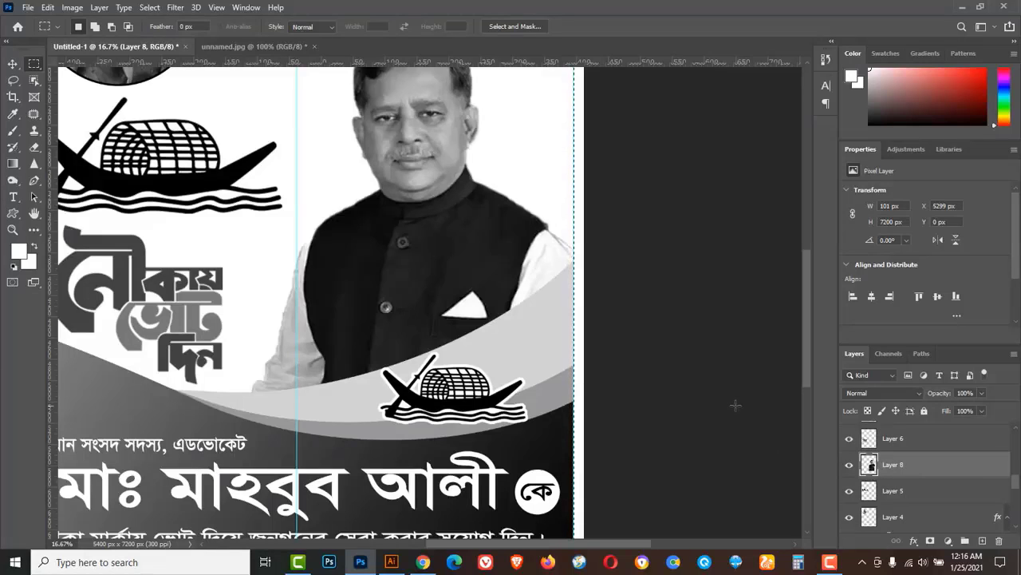
Marquee a 140 px strip along the poster's bottom edge.
left_click(658, 340, "alt")
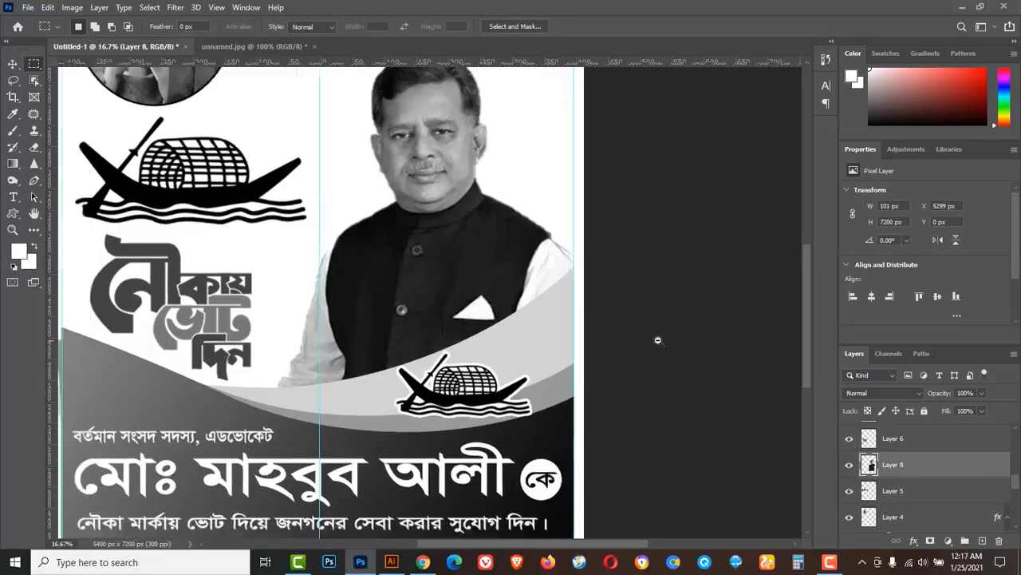
scroll(658, 340, "down", 1)
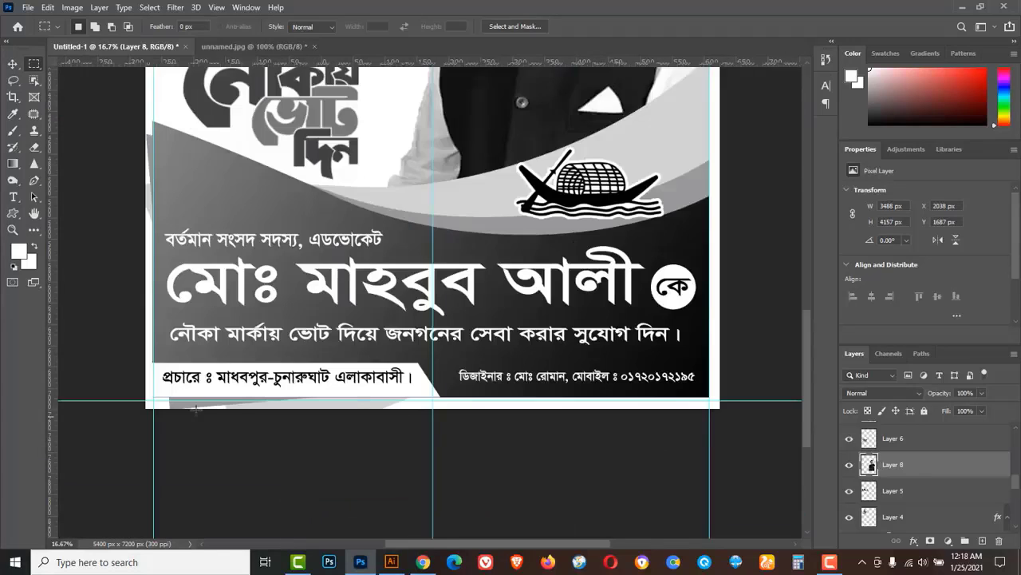
left_click_drag(762, 391, 91, 446)
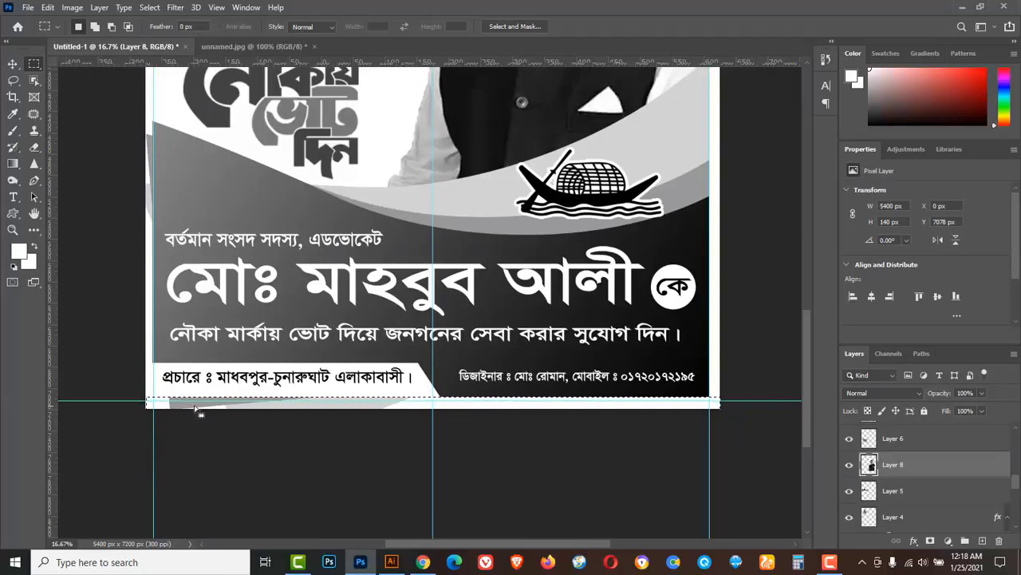
scroll(925, 447, "up", 3)
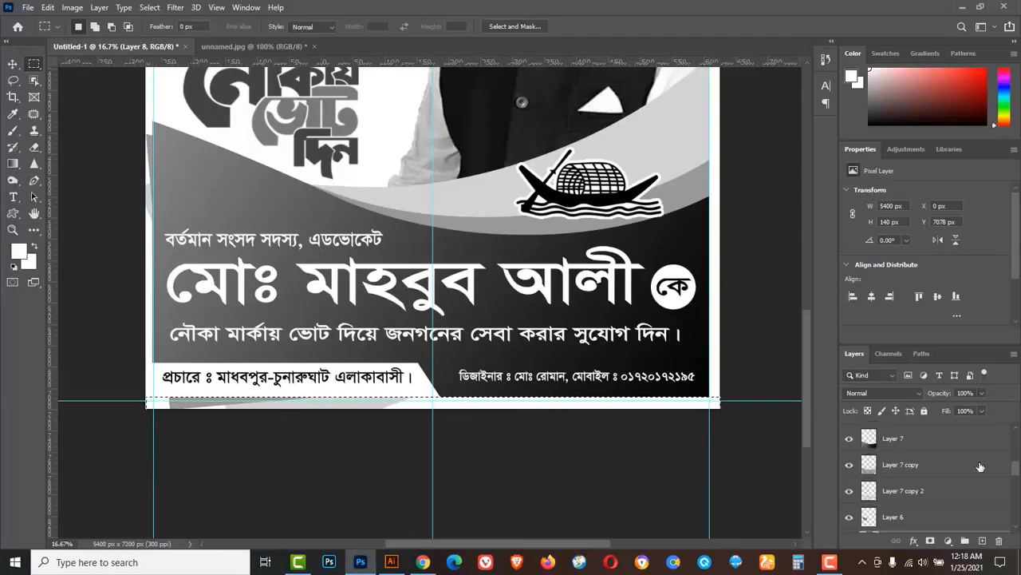
Check Layer 7, Layer 7 copy and Layer 7 copy 2, clearing the bottom strip from them.
left_click(918, 439)
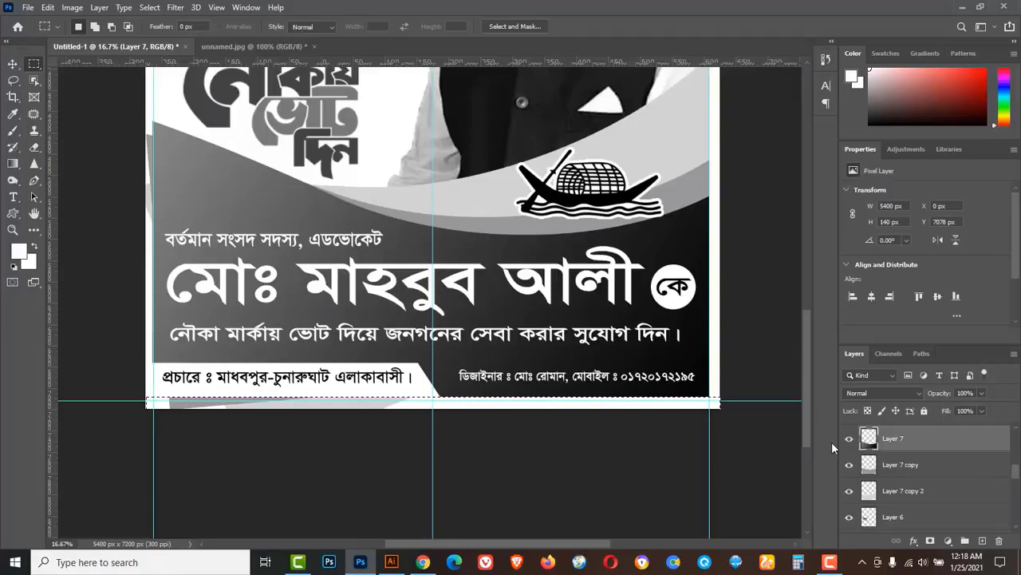
left_click(849, 439)
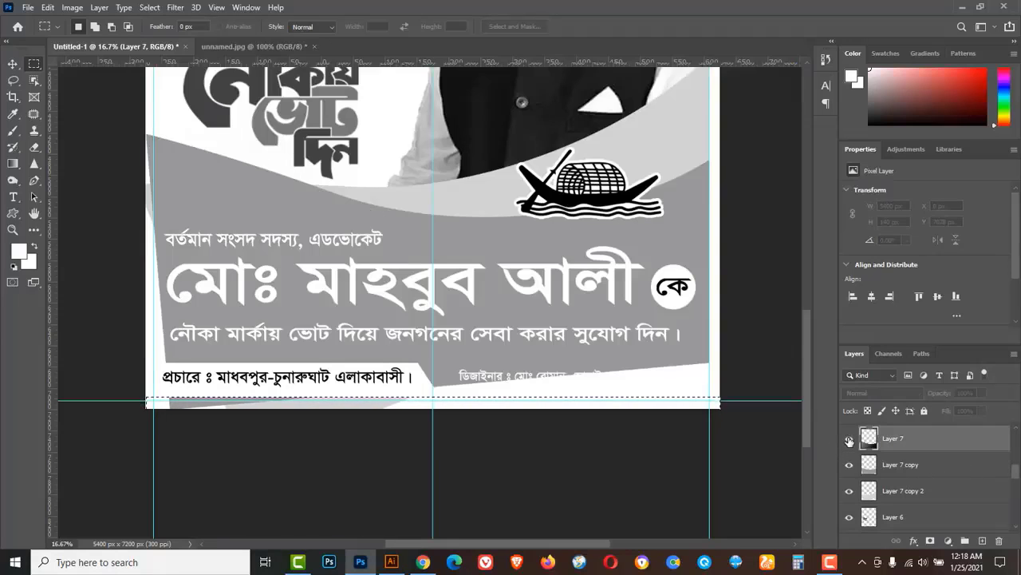
left_click(849, 439)
left_click(917, 466)
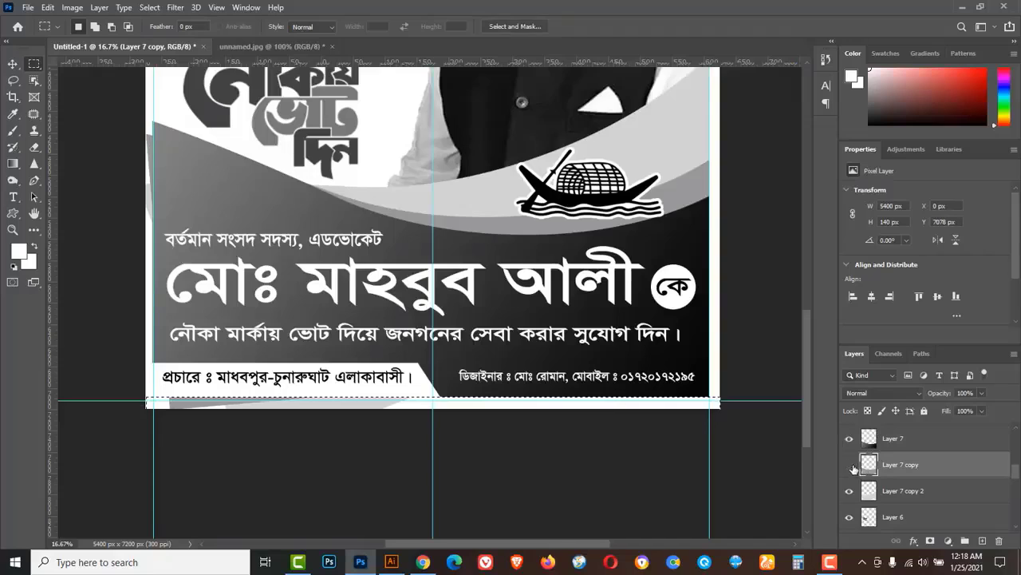
left_click(849, 465)
left_click(849, 465)
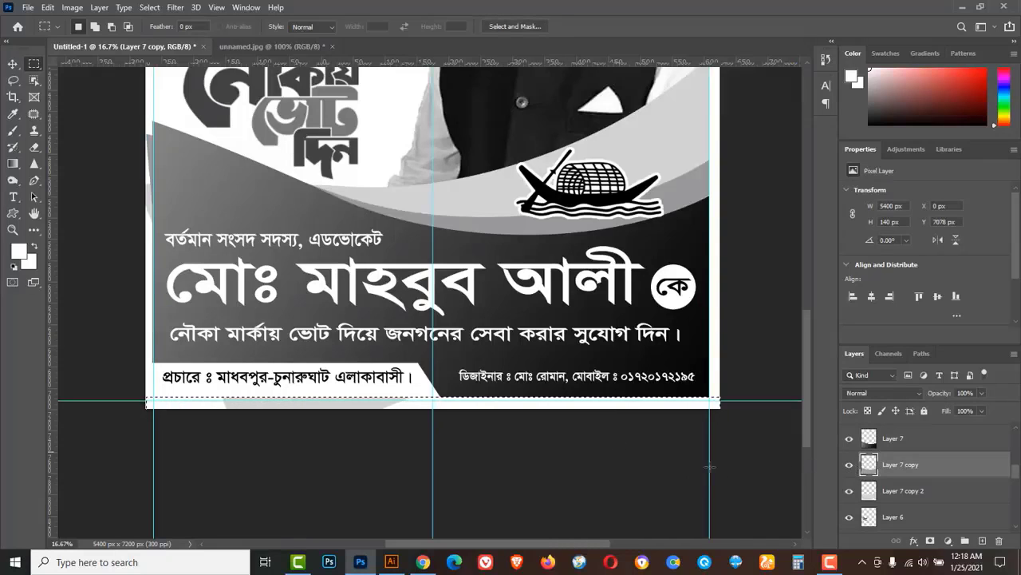
scroll(917, 477, "up", 1)
scroll(917, 477, "down", 2)
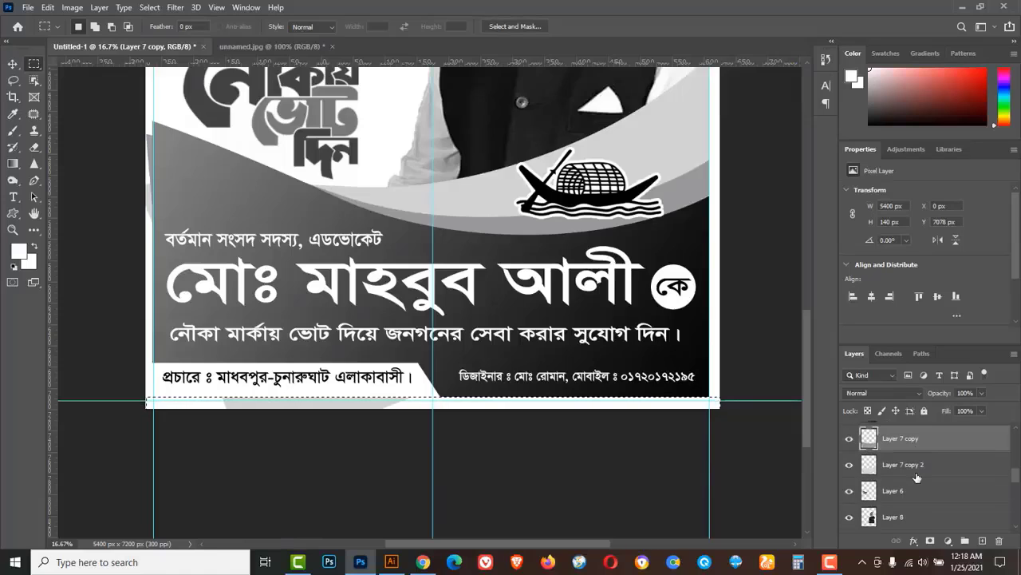
left_click(905, 469)
left_click(849, 466)
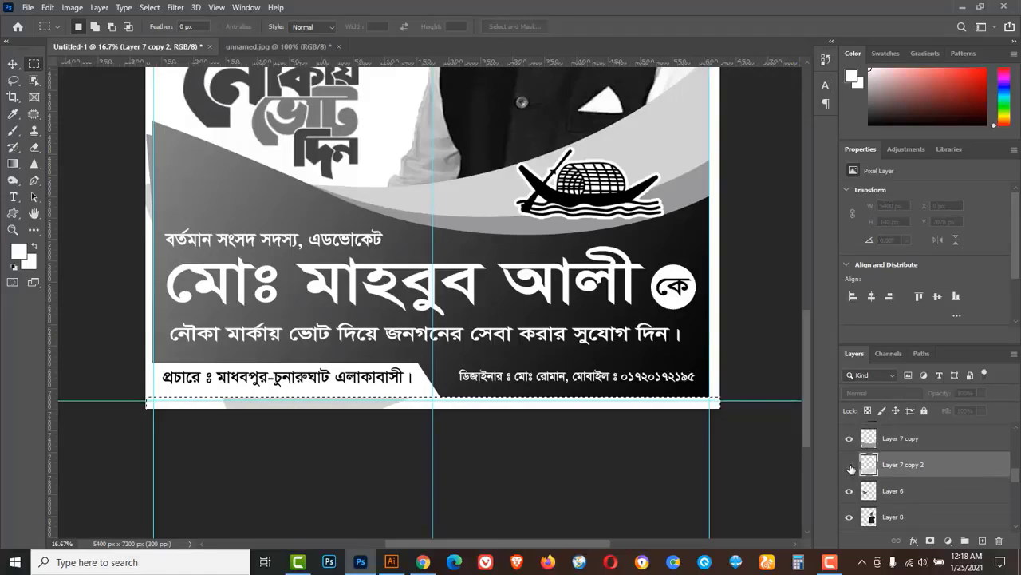
left_click(850, 466)
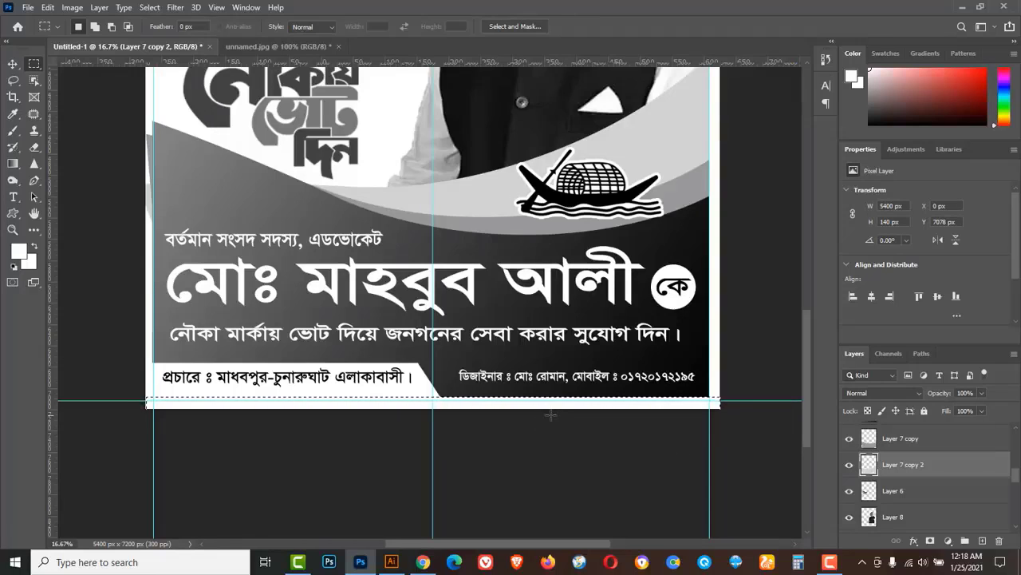
Deselect the bottom strip and zoom out to the whole poster.
left_click(149, 8)
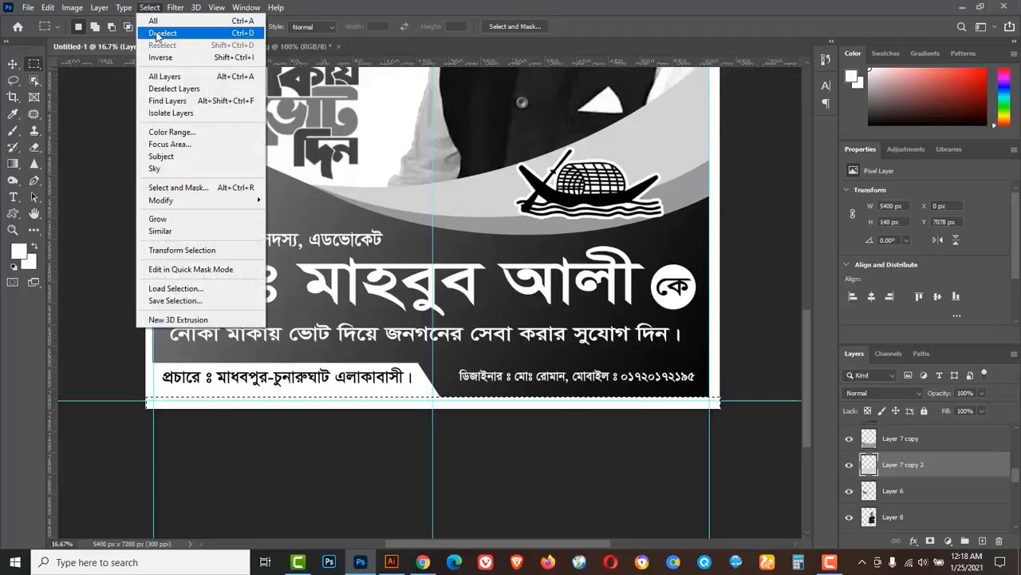
left_click(156, 35)
left_click(519, 431, "alt")
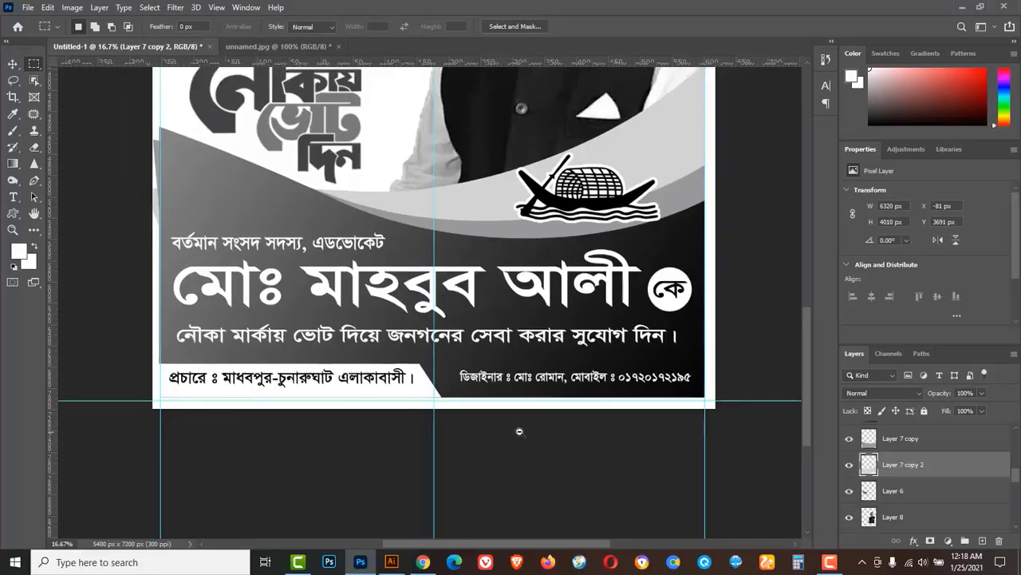
left_click(520, 431, "alt")
left_click(520, 431, "alt")
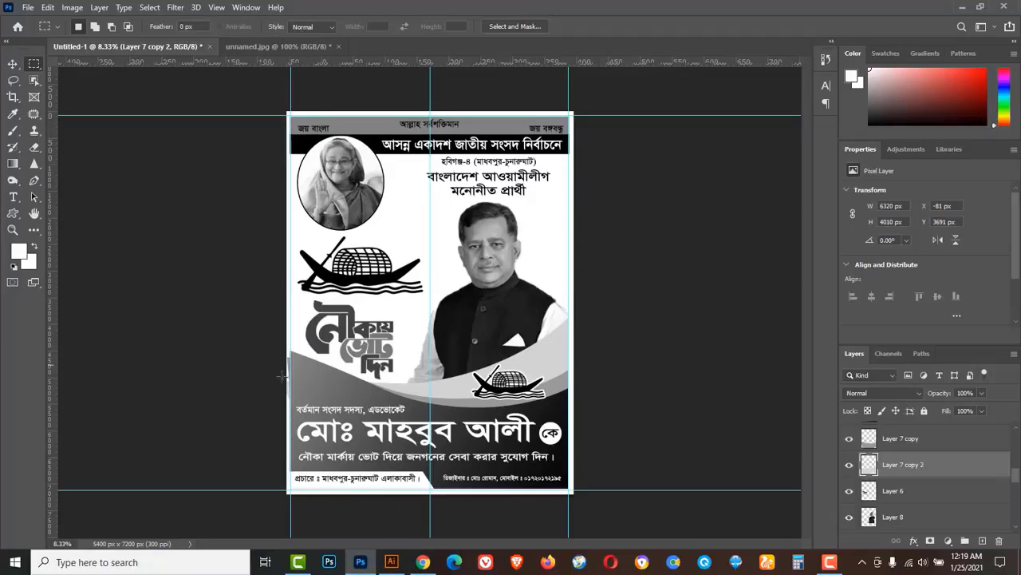
Marquee a 75 px strip down the left edge and clear it from Layer 7 and its copies.
left_click_drag(285, 119, 290, 498)
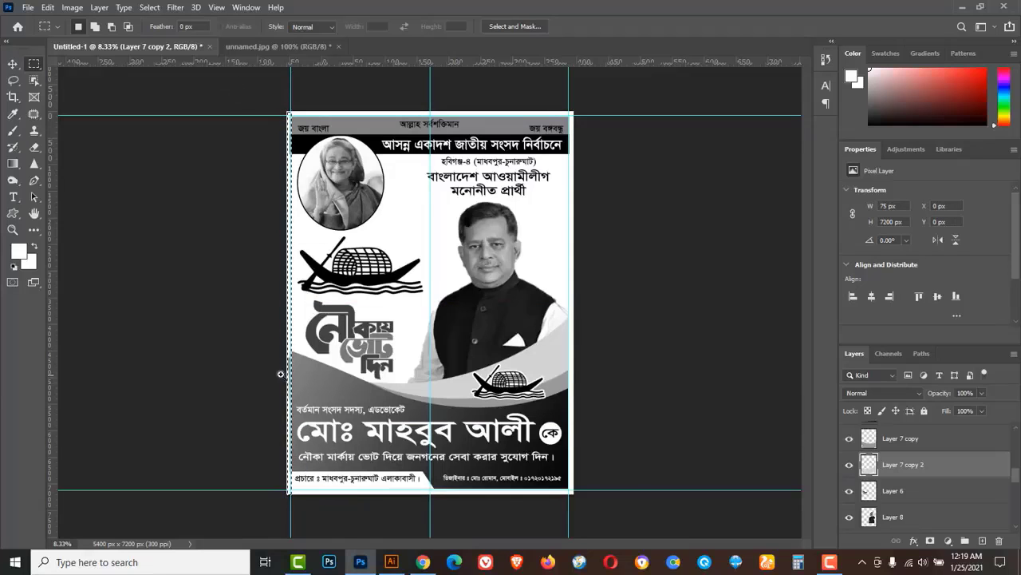
scroll(296, 383, "up", 1)
scroll(295, 383, "up", 1)
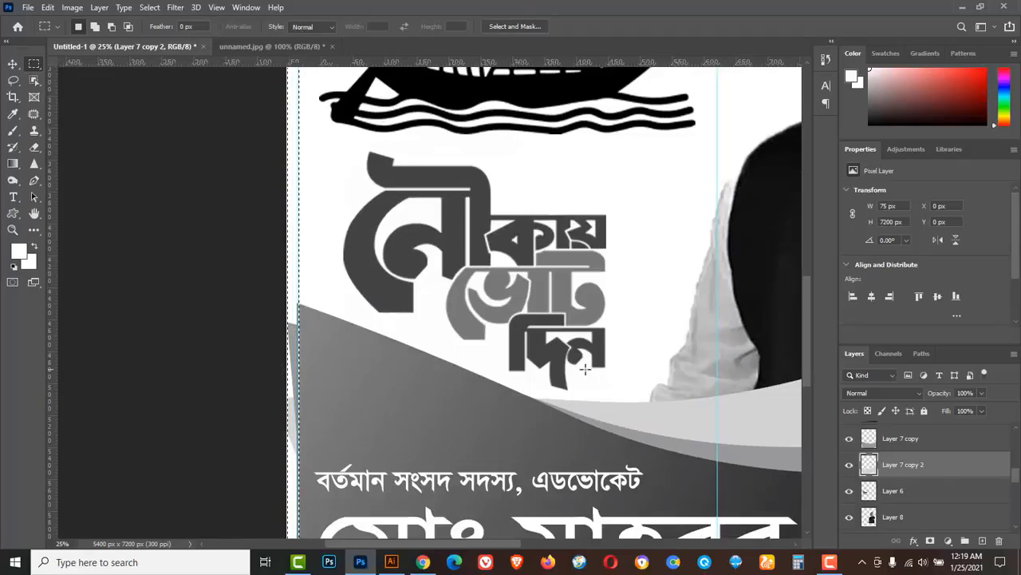
left_click(937, 442)
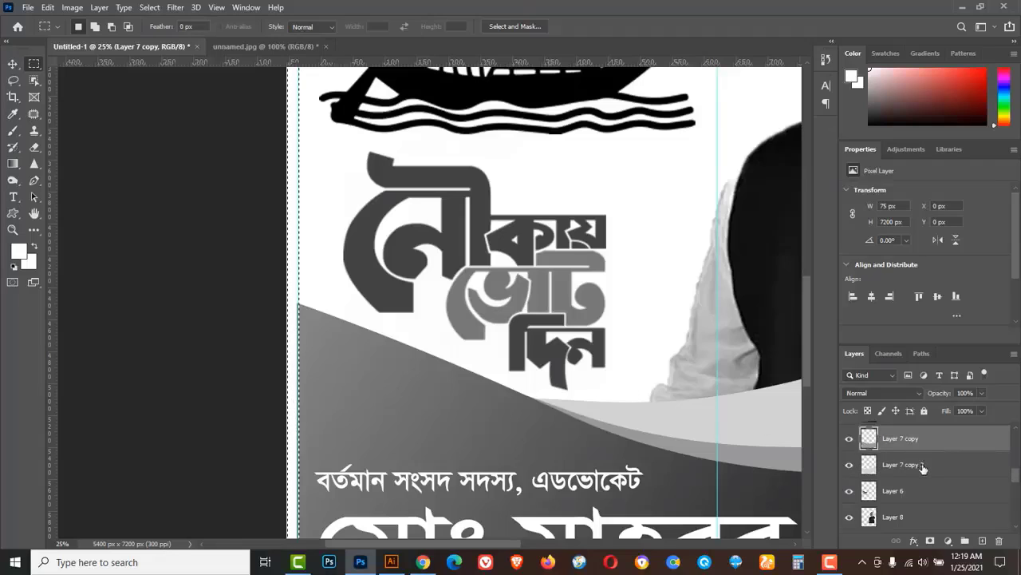
scroll(925, 465, "up", 1)
left_click(907, 441)
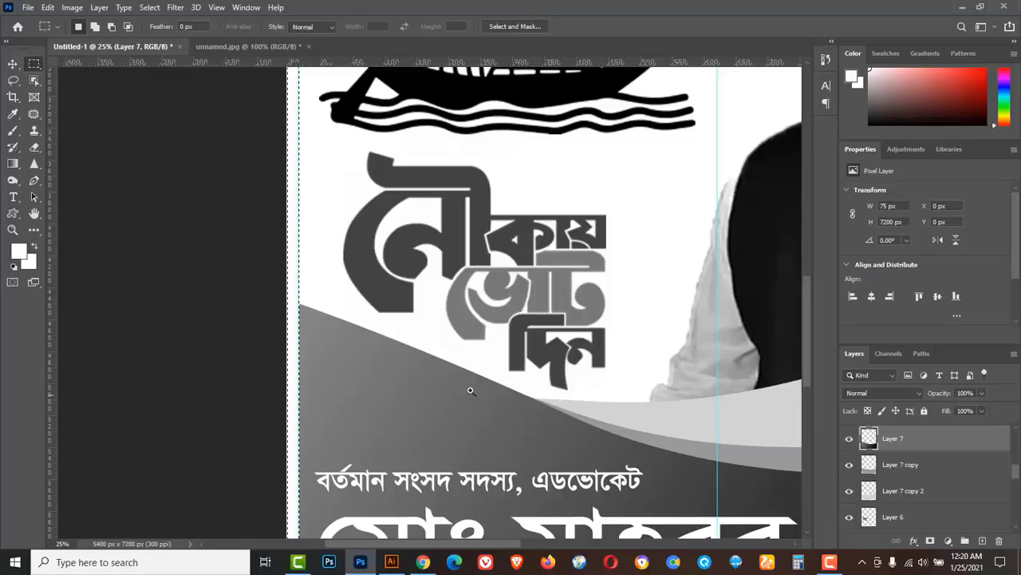
Zoom out to the whole poster and select the entire canvas.
left_click(451, 372, "alt")
left_click(452, 371, "alt")
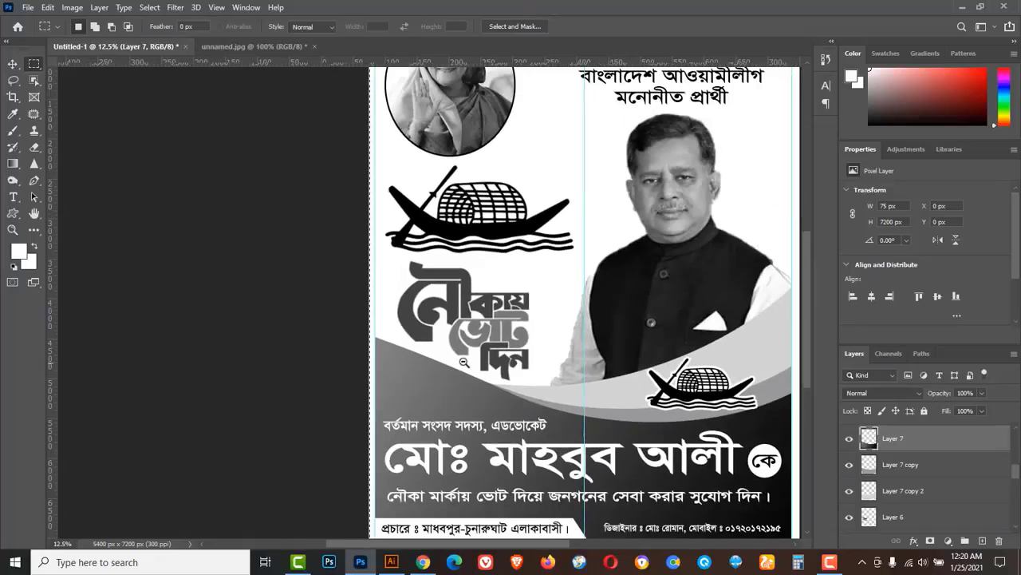
left_click(463, 362, "alt")
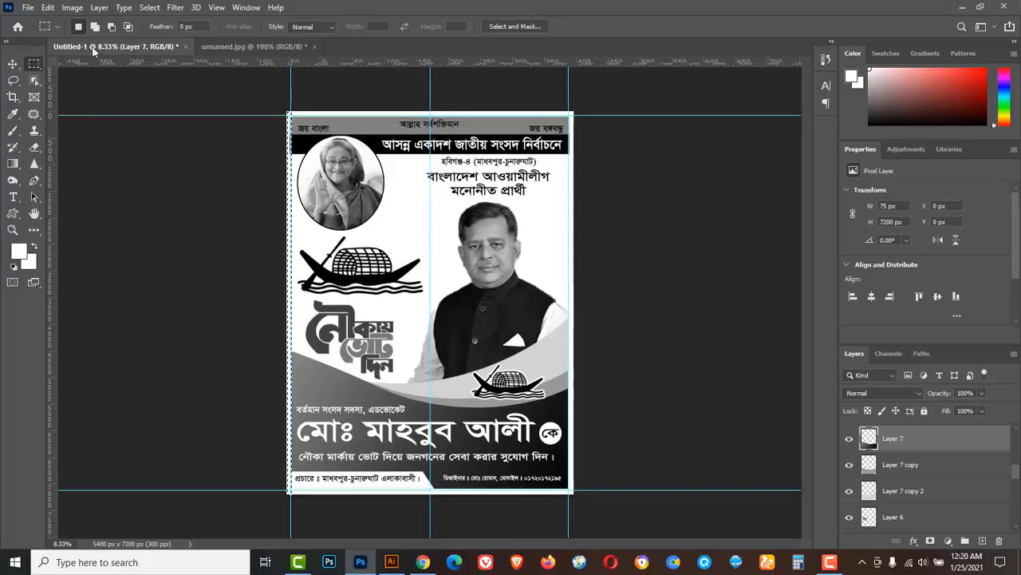
left_click(151, 9)
left_click(159, 21)
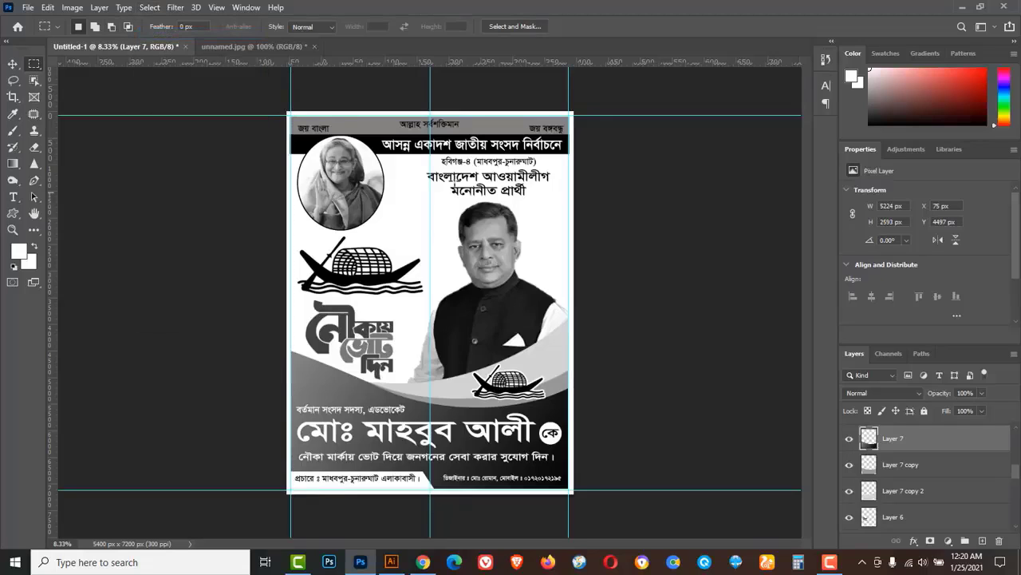
With the Move tool, drag all five guides off the poster into the rulers.
left_click(19, 65)
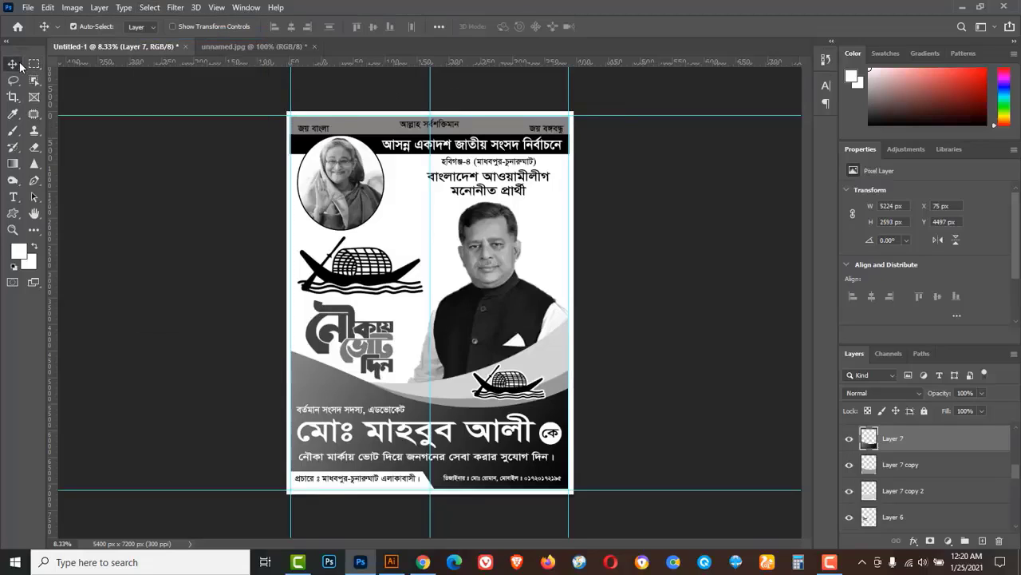
left_click_drag(159, 114, 159, 64)
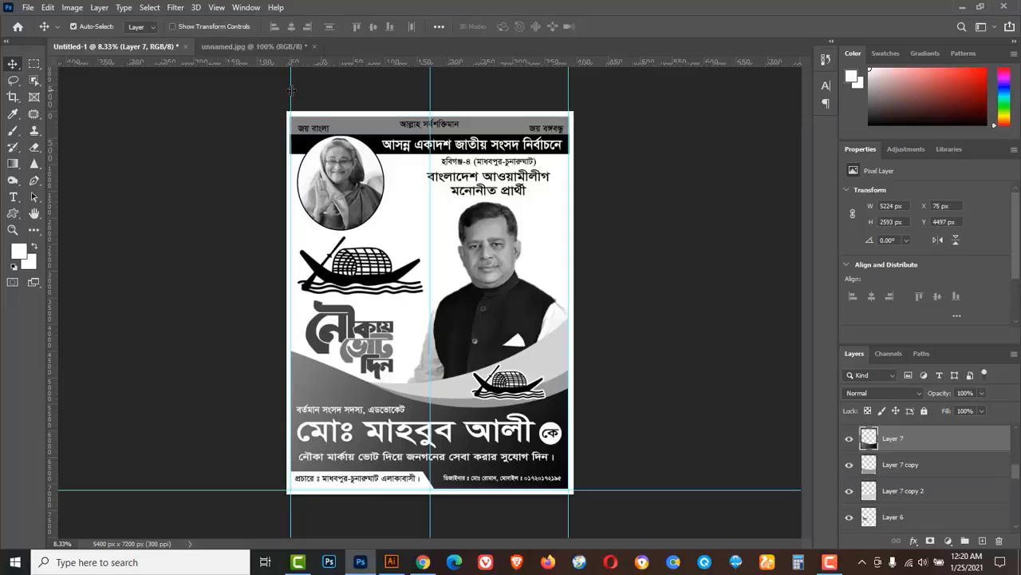
left_click_drag(291, 90, 288, 67)
left_click_drag(431, 95, 51, 88)
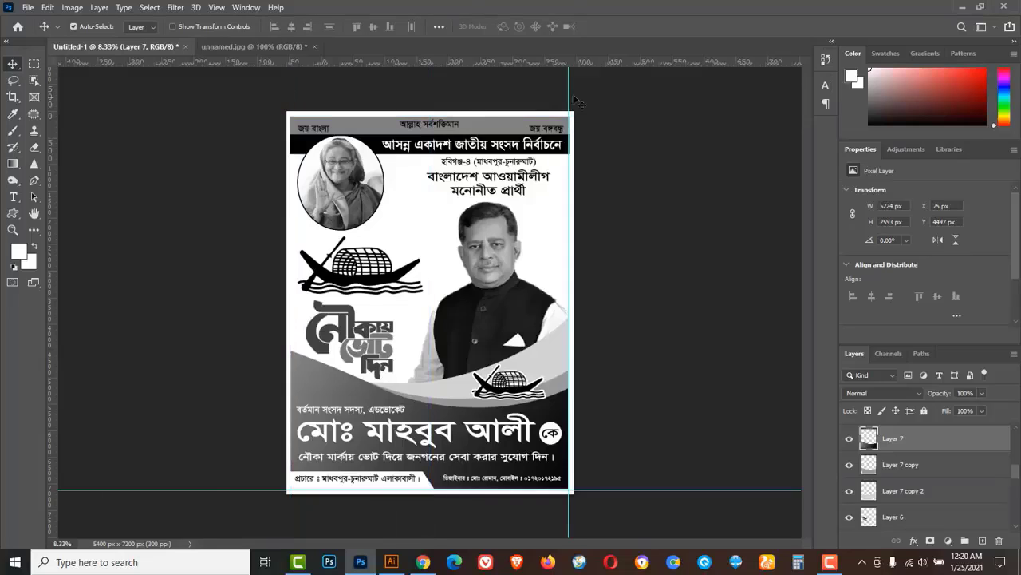
left_click_drag(571, 349, 809, 447)
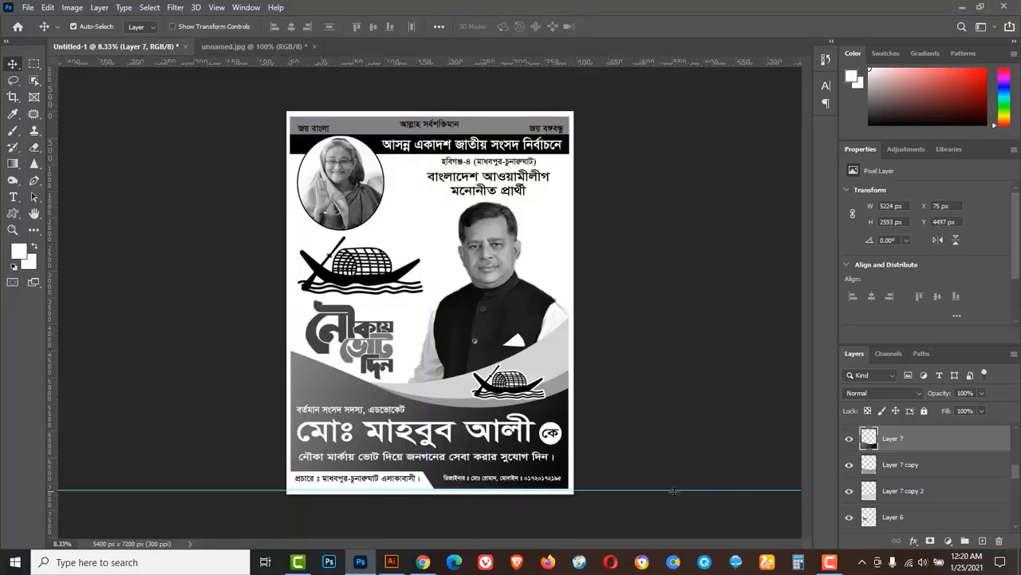
left_click_drag(673, 490, 659, 11)
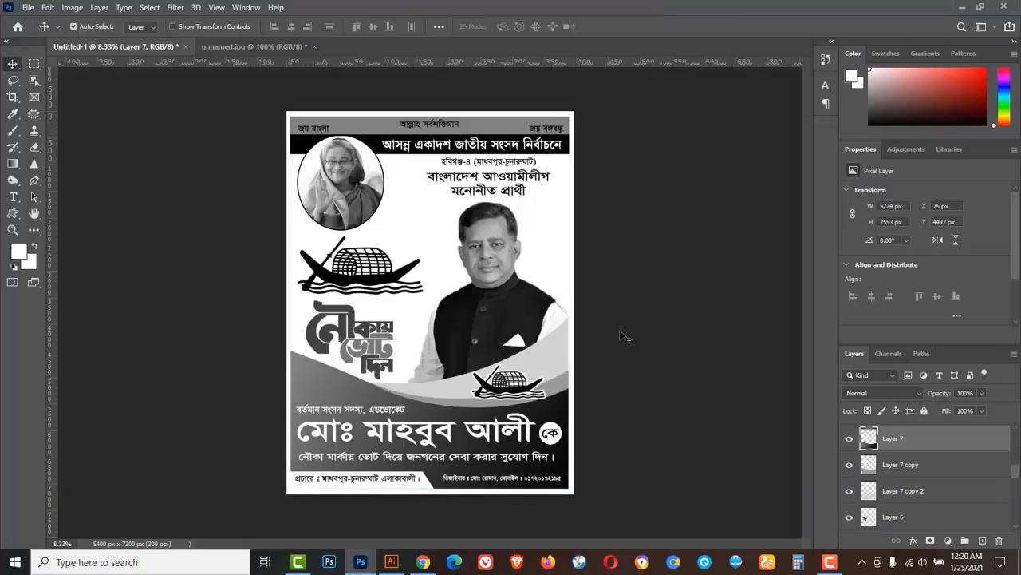